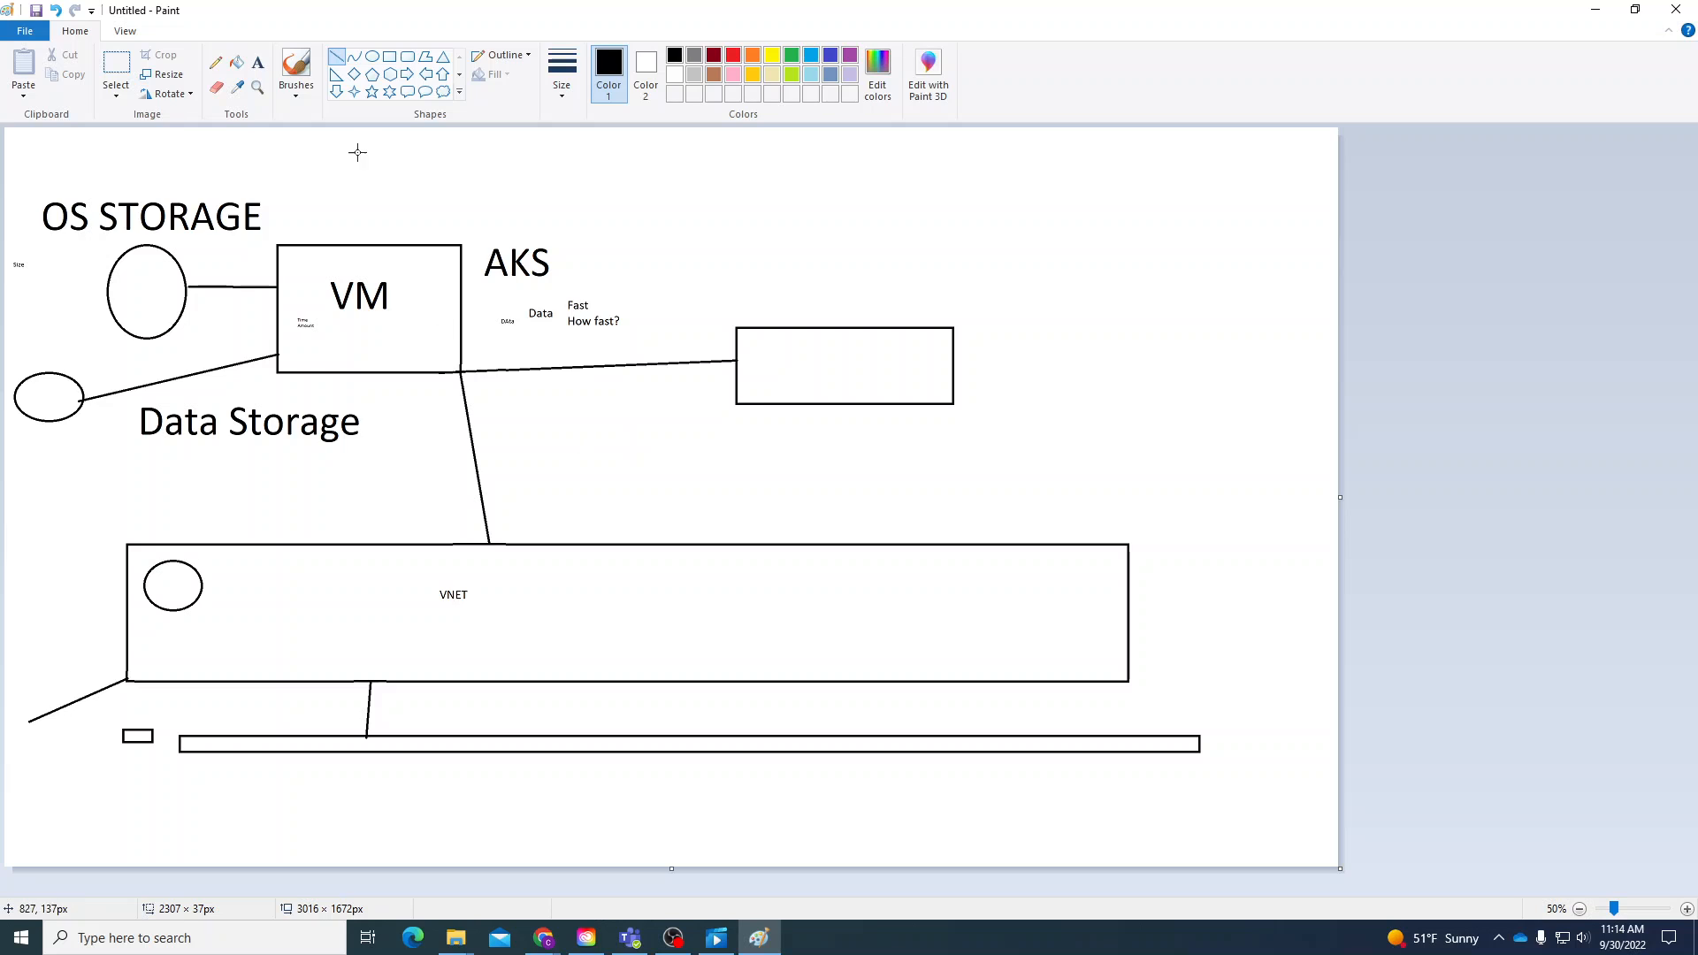
# Draw an ellipse about 215 × 145 px above the VNET box and a rectangle about 2921 × 1473 px enclosing the whole diagram.
pyautogui.click(372, 56)
pyautogui.moveTo(582, 435); pyautogui.dragTo(680, 500)
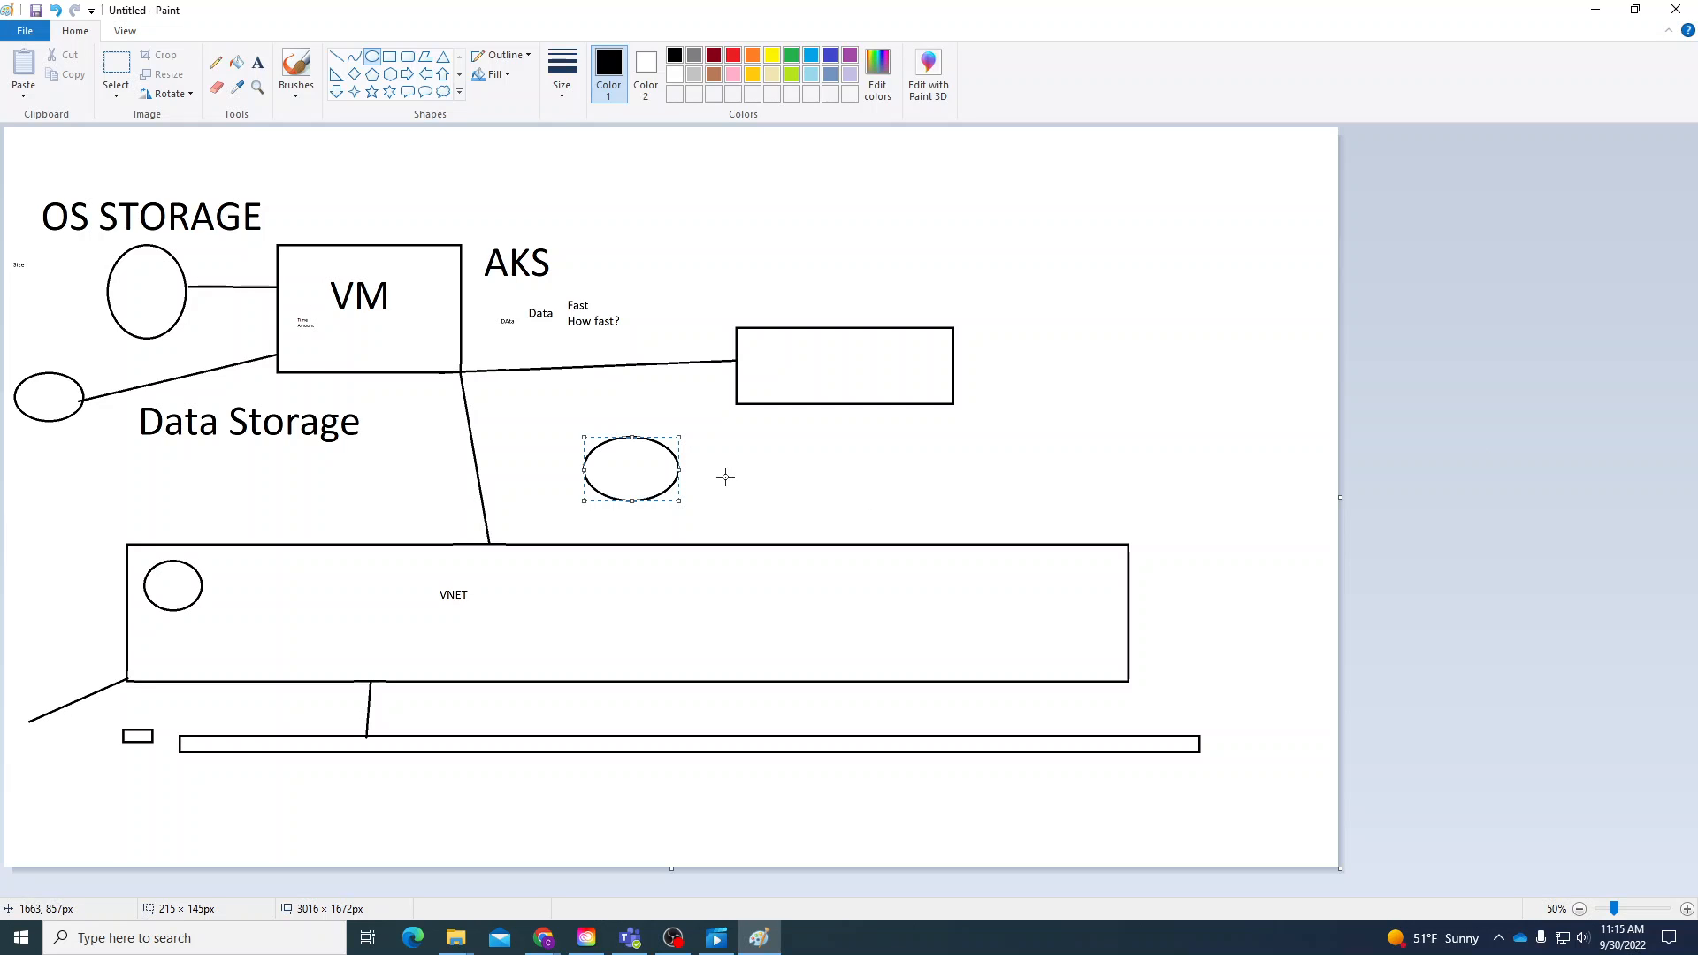
pyautogui.click(389, 57)
pyautogui.moveTo(1300, 154); pyautogui.dragTo(8, 805)
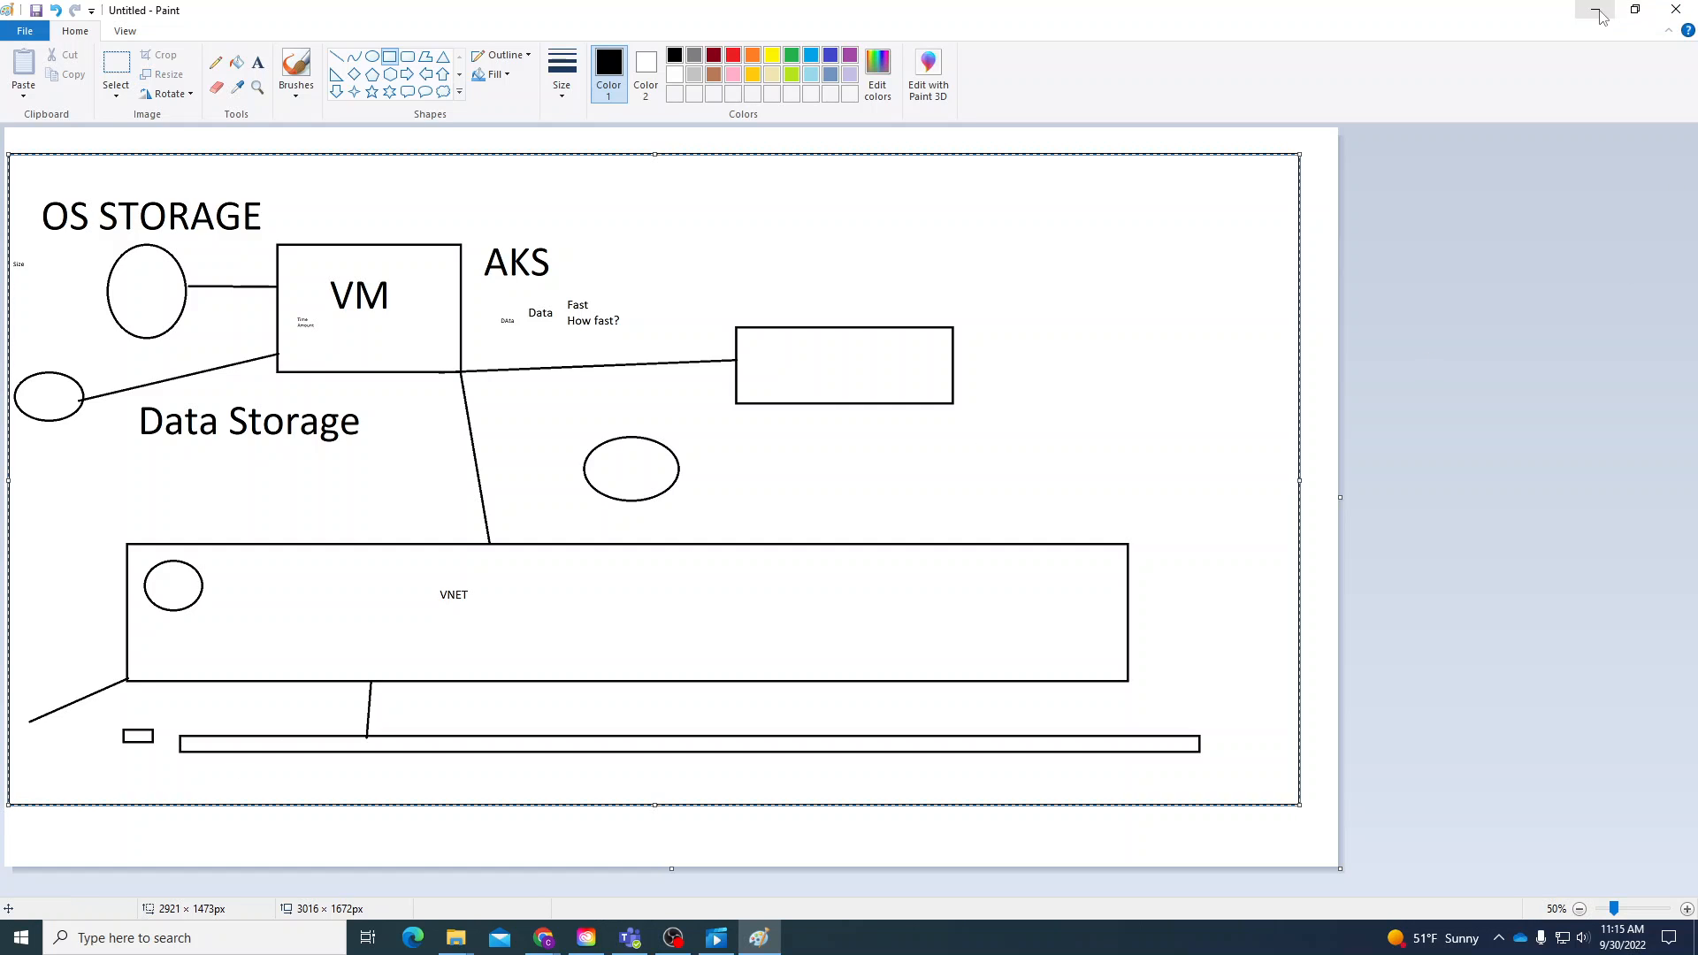
pyautogui.click(1348, 410)
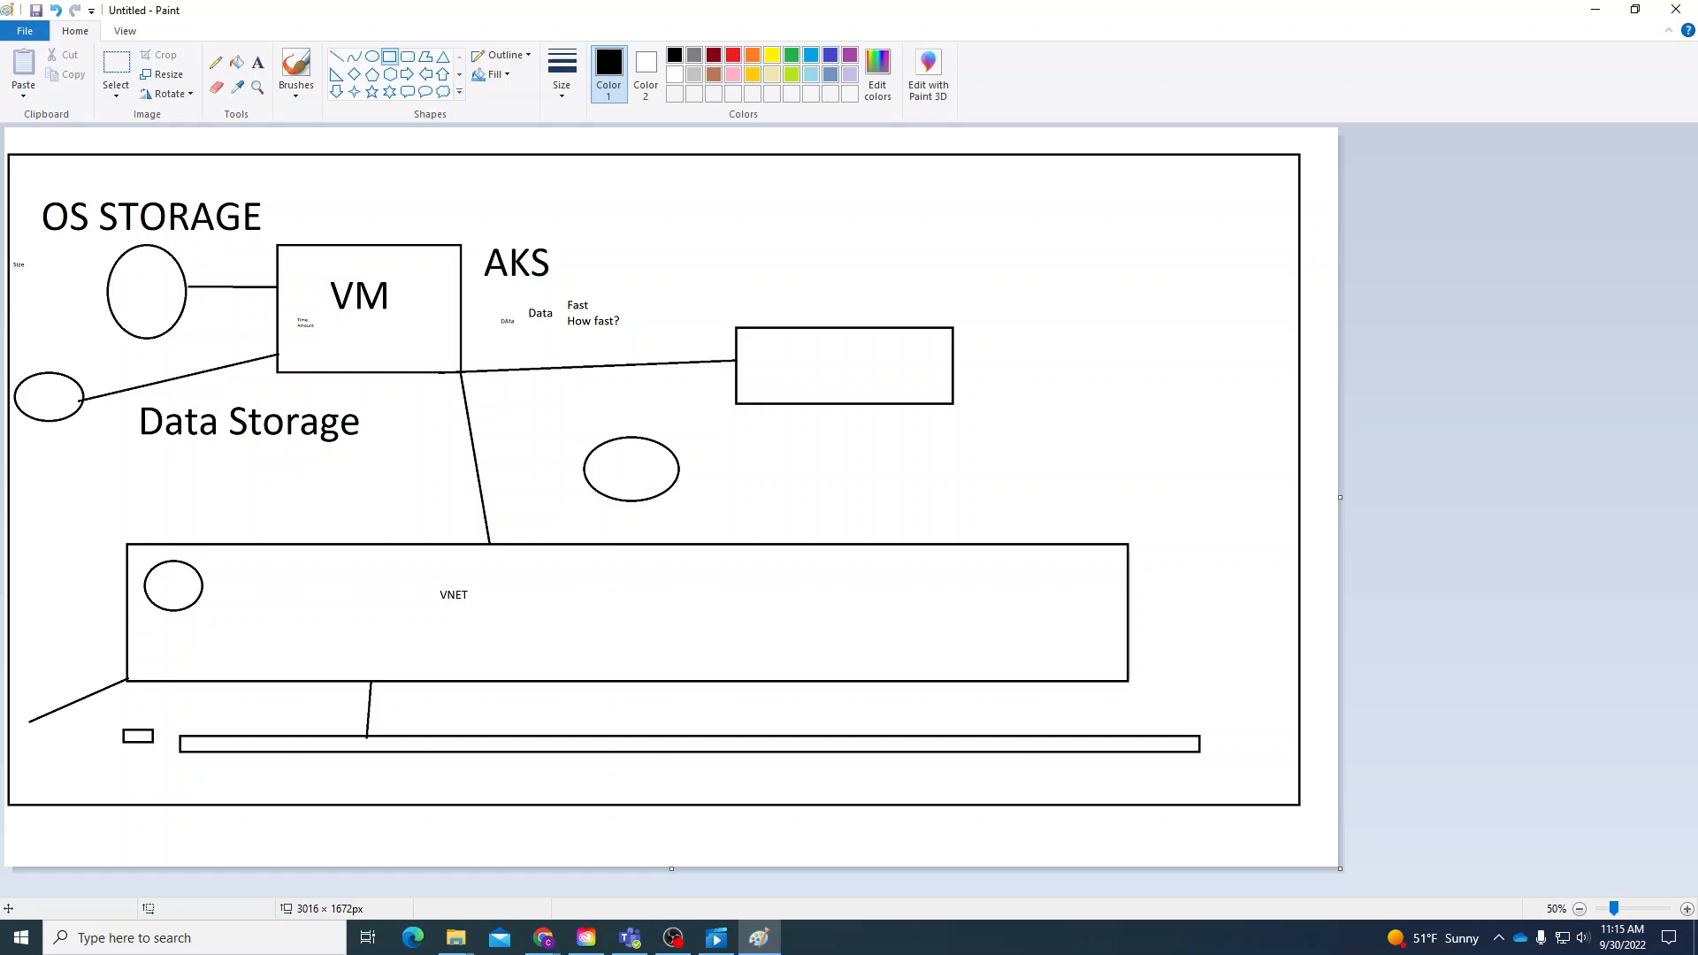
# Switch to the Azure Pricing calculator in Chrome and look over its product picker and estimate area.
pyautogui.hotkey('alt', 'Tab')
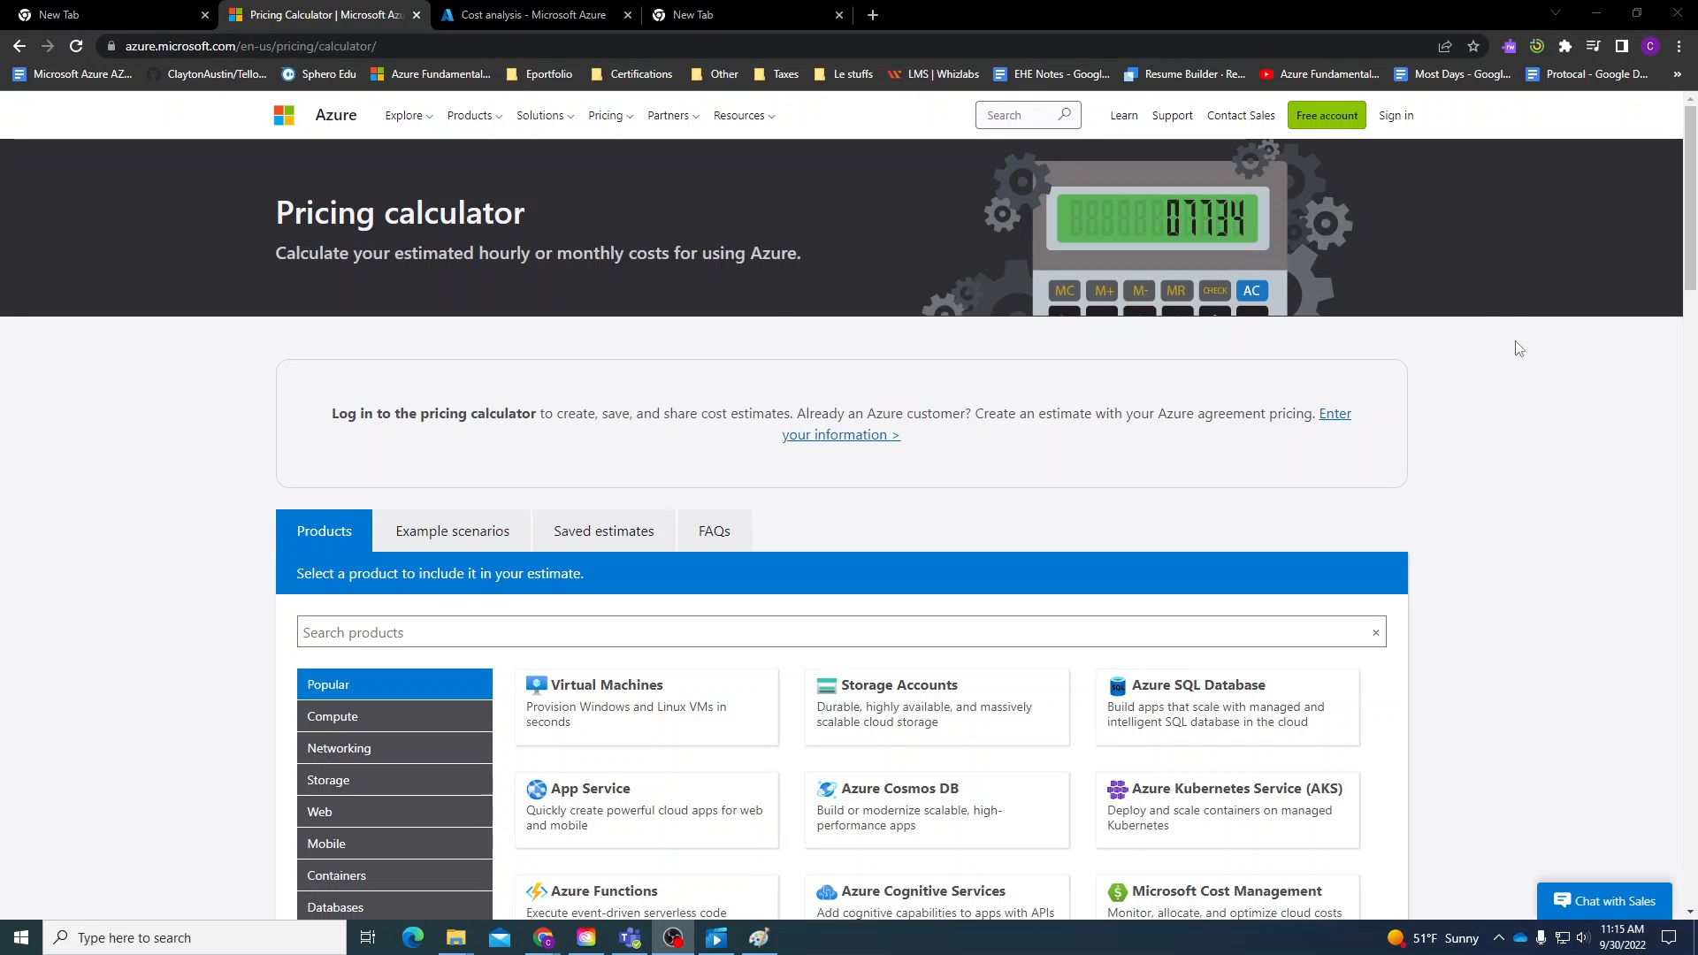
pyautogui.scroll(-12, 1539, 459)
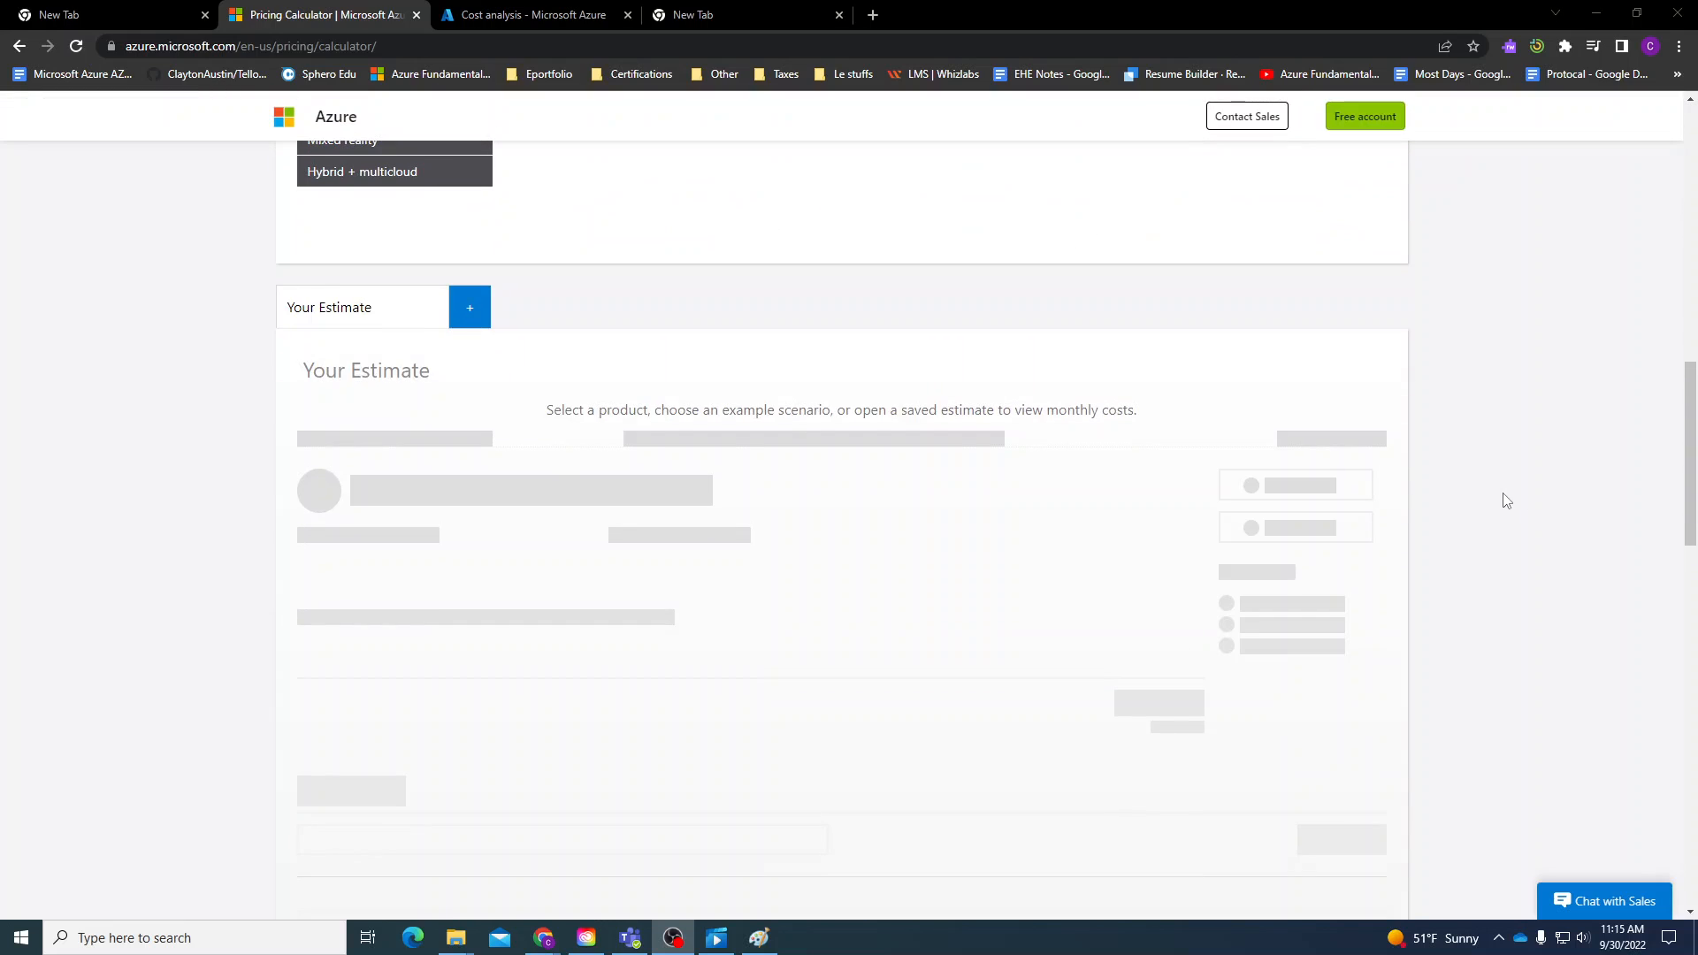
pyautogui.scroll(12, 997, 599)
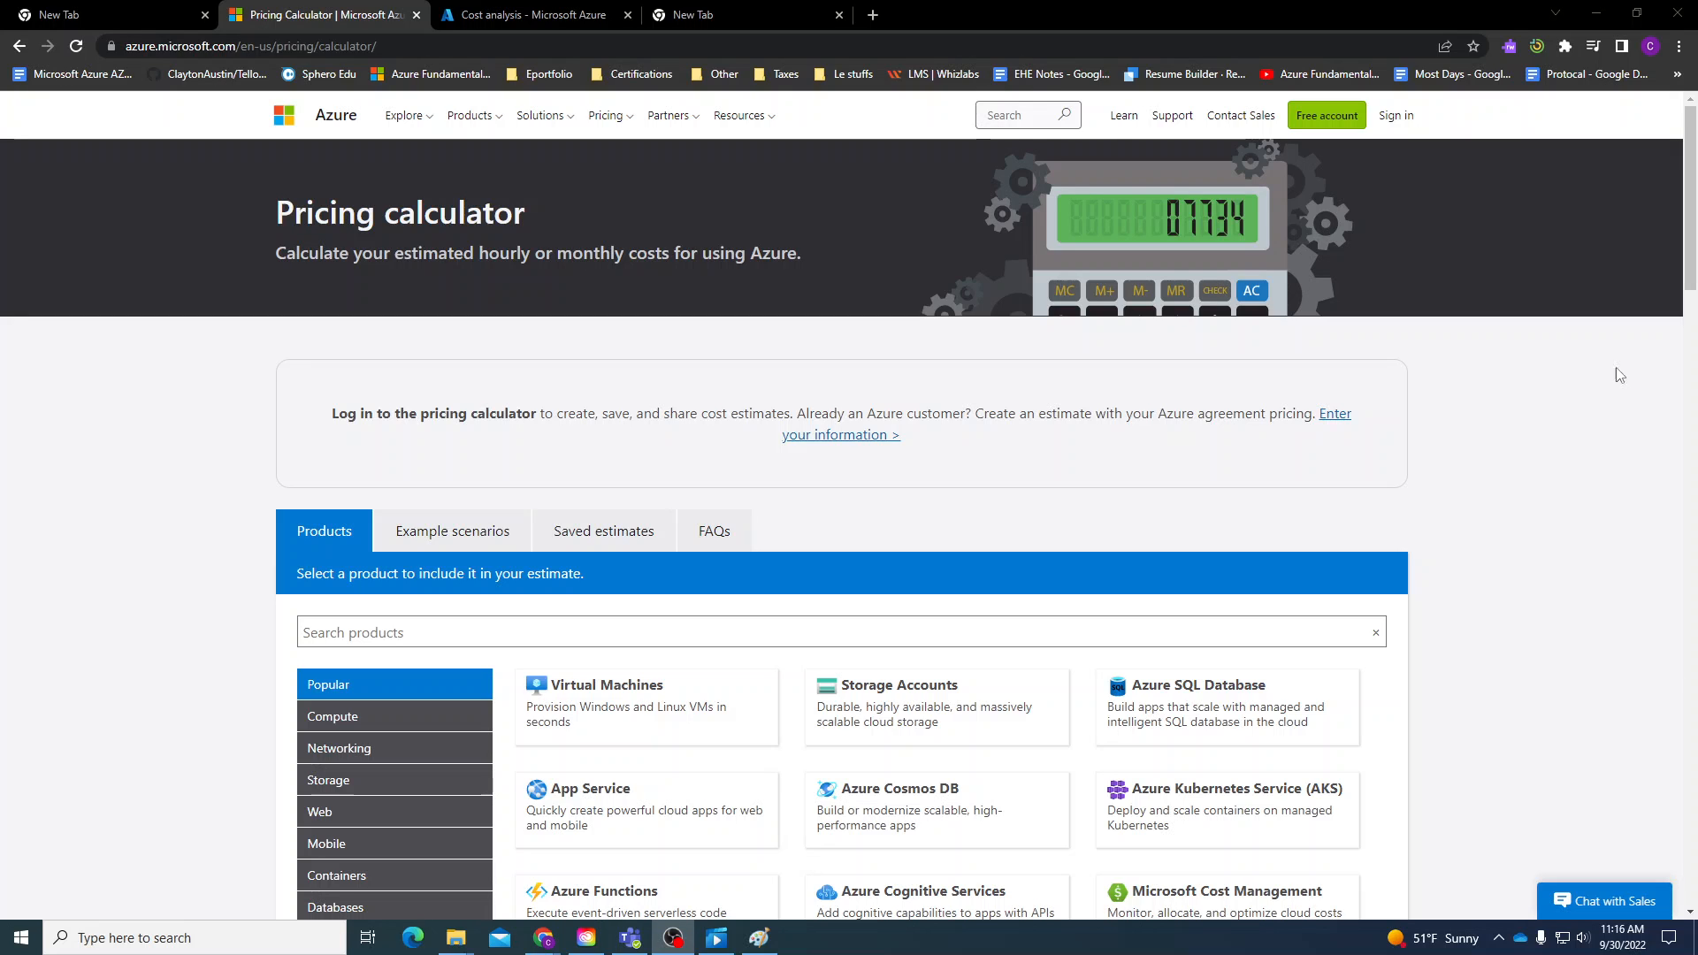
pyautogui.scroll(-1, 929, 634)
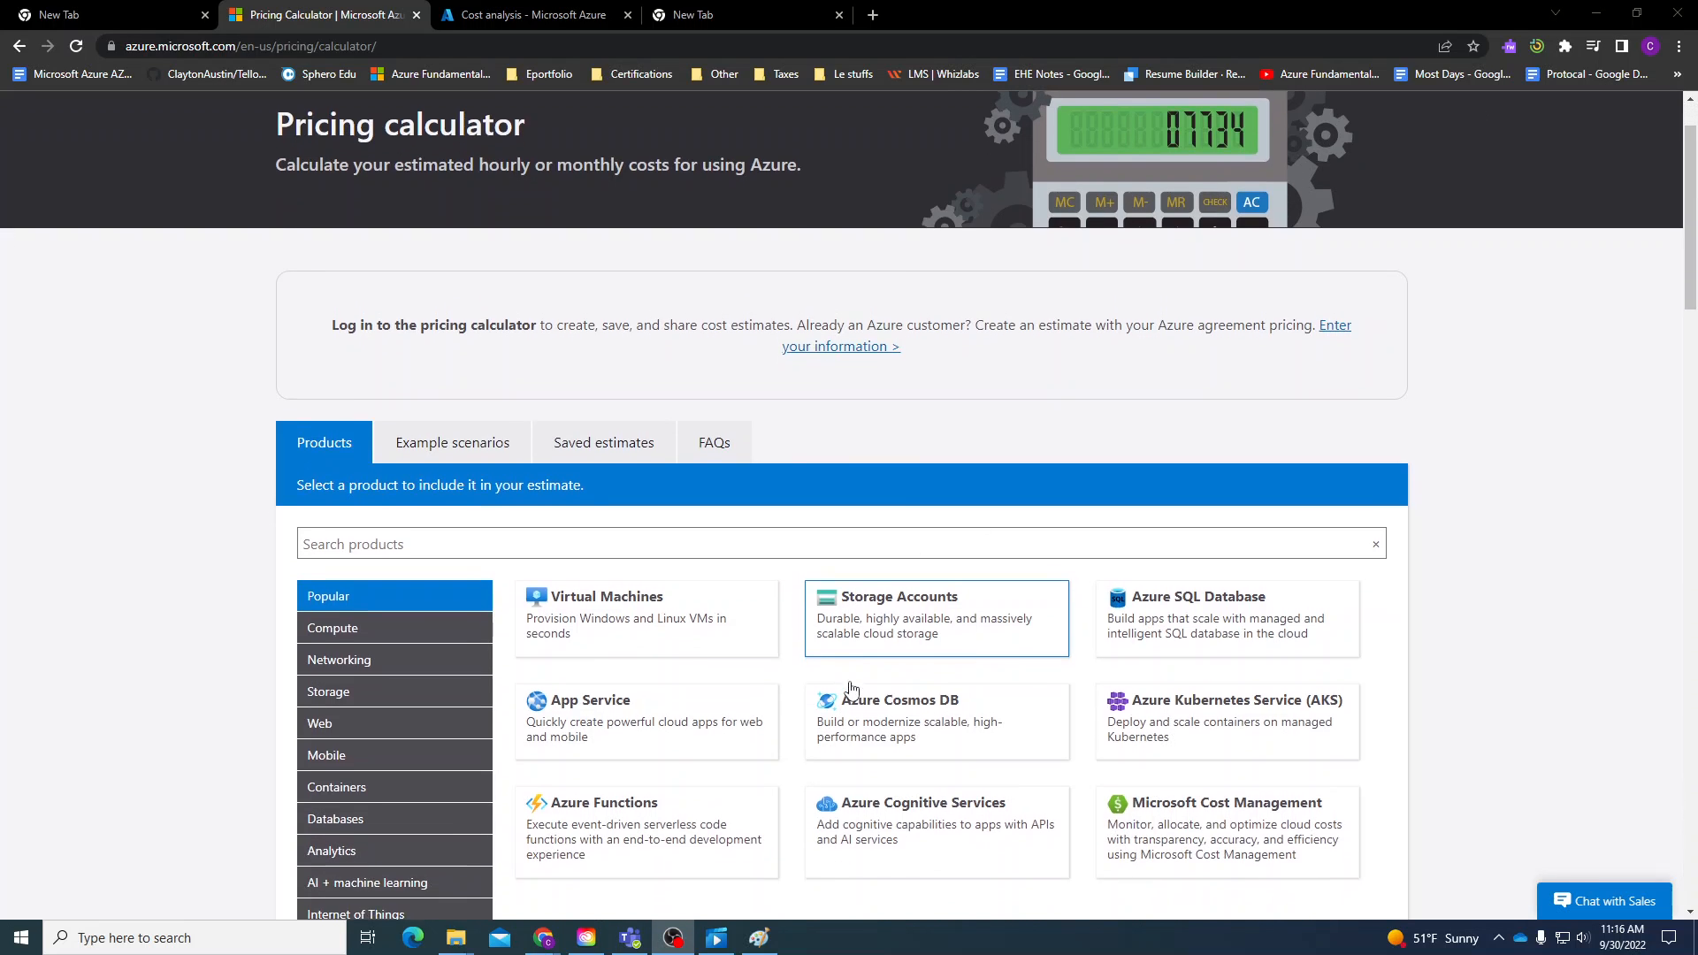
pyautogui.scroll(1, 1600, 269)
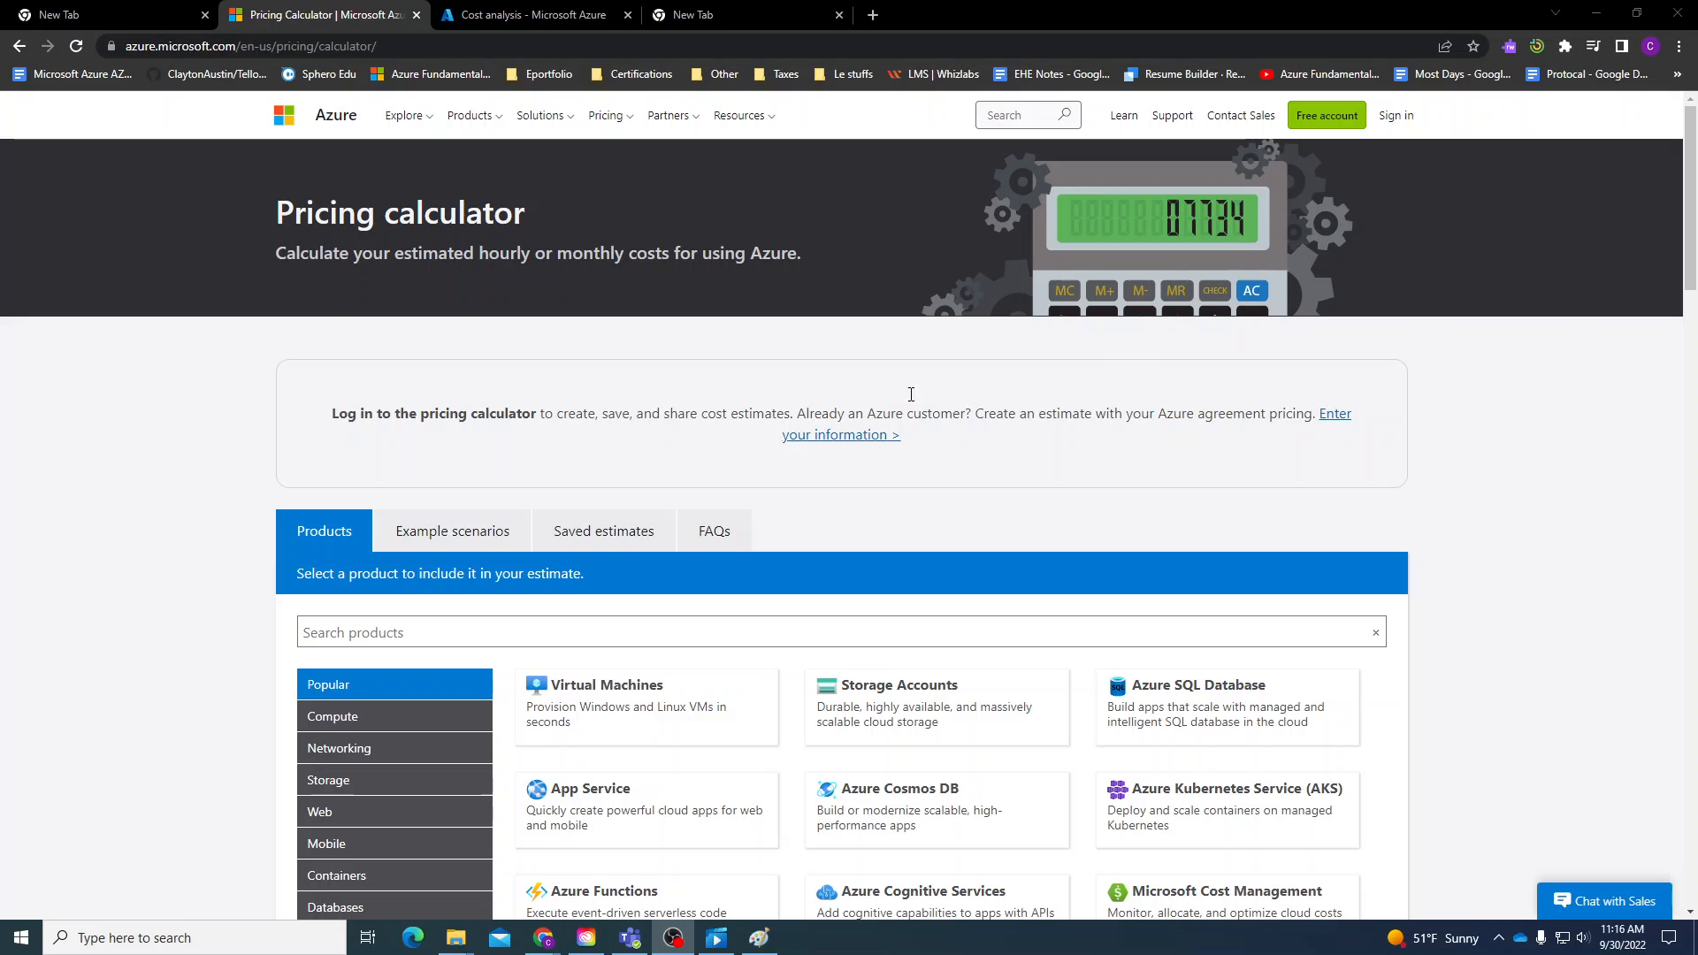
pyautogui.scroll(-2, 722, 369)
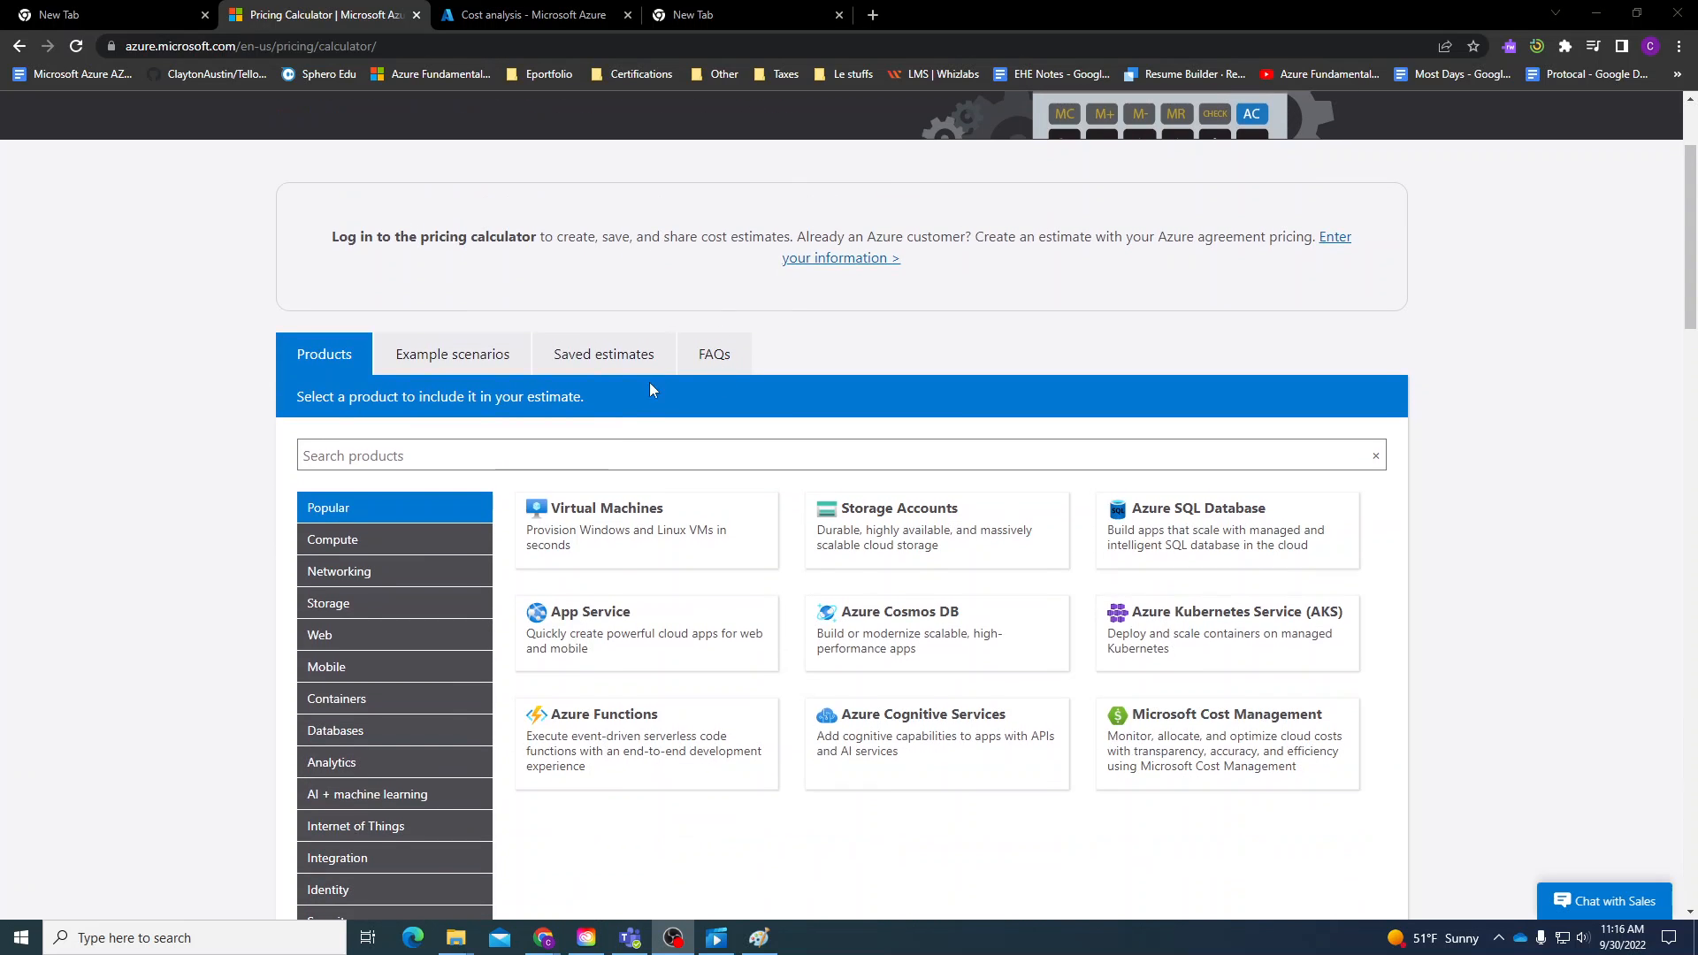
pyautogui.scroll(-2, 336, 330)
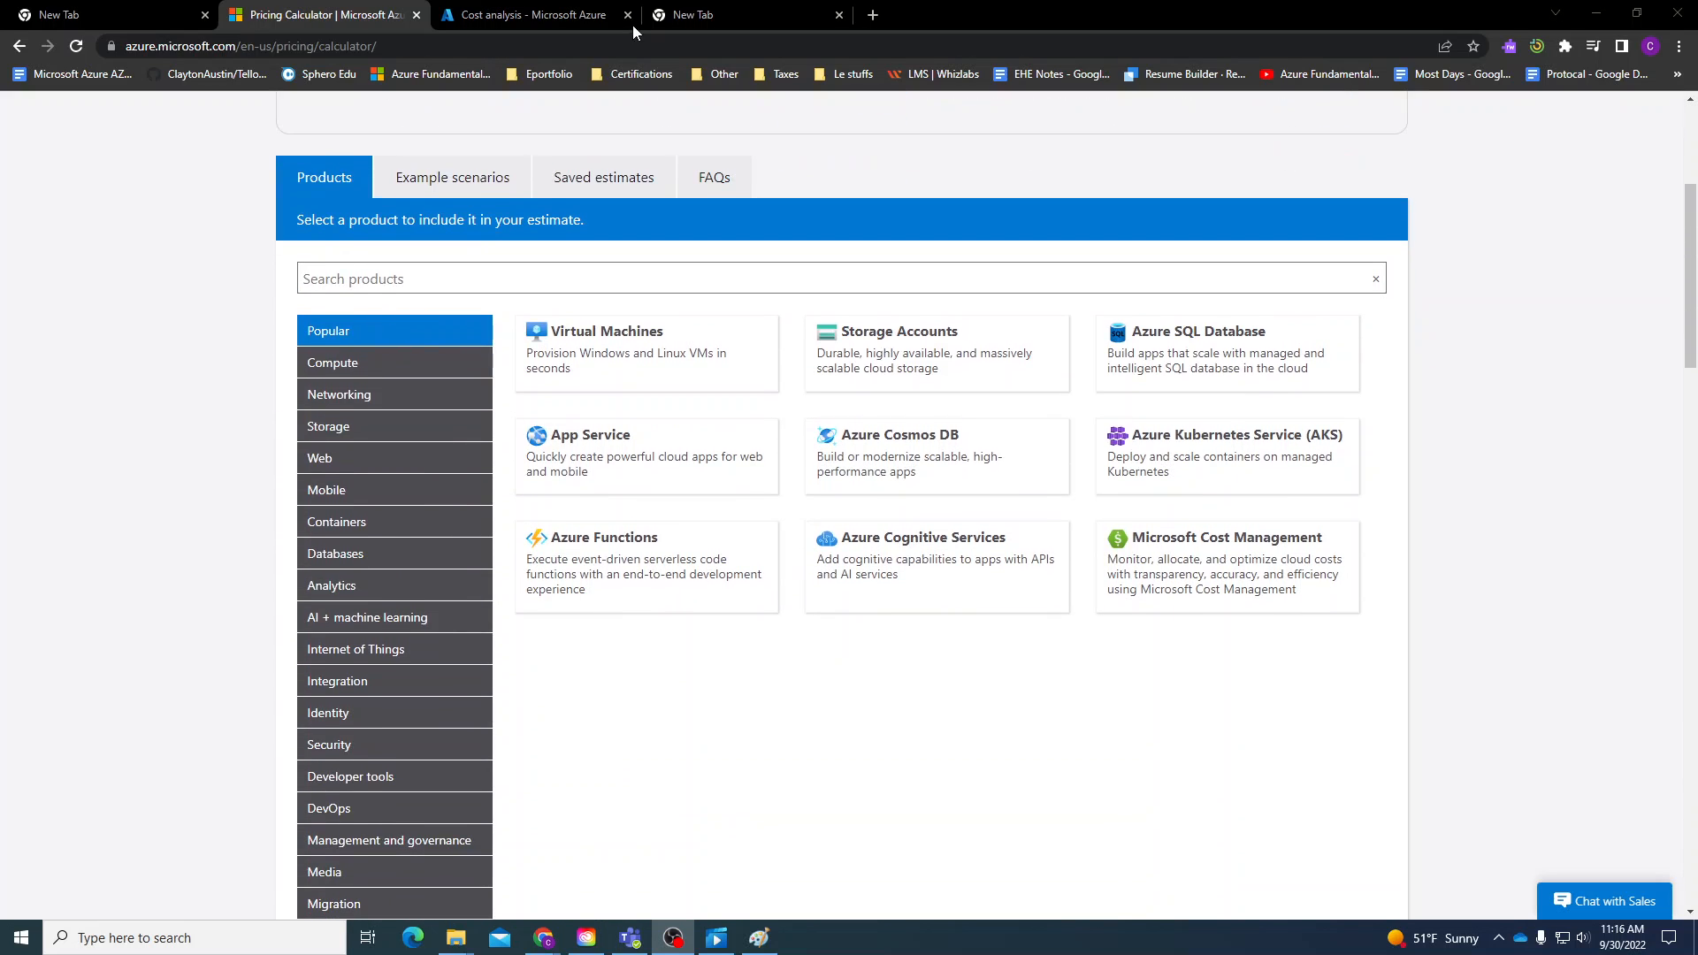
# View the calculator's example scenarios and saved estimates, and return to the product list.
pyautogui.click(466, 195)
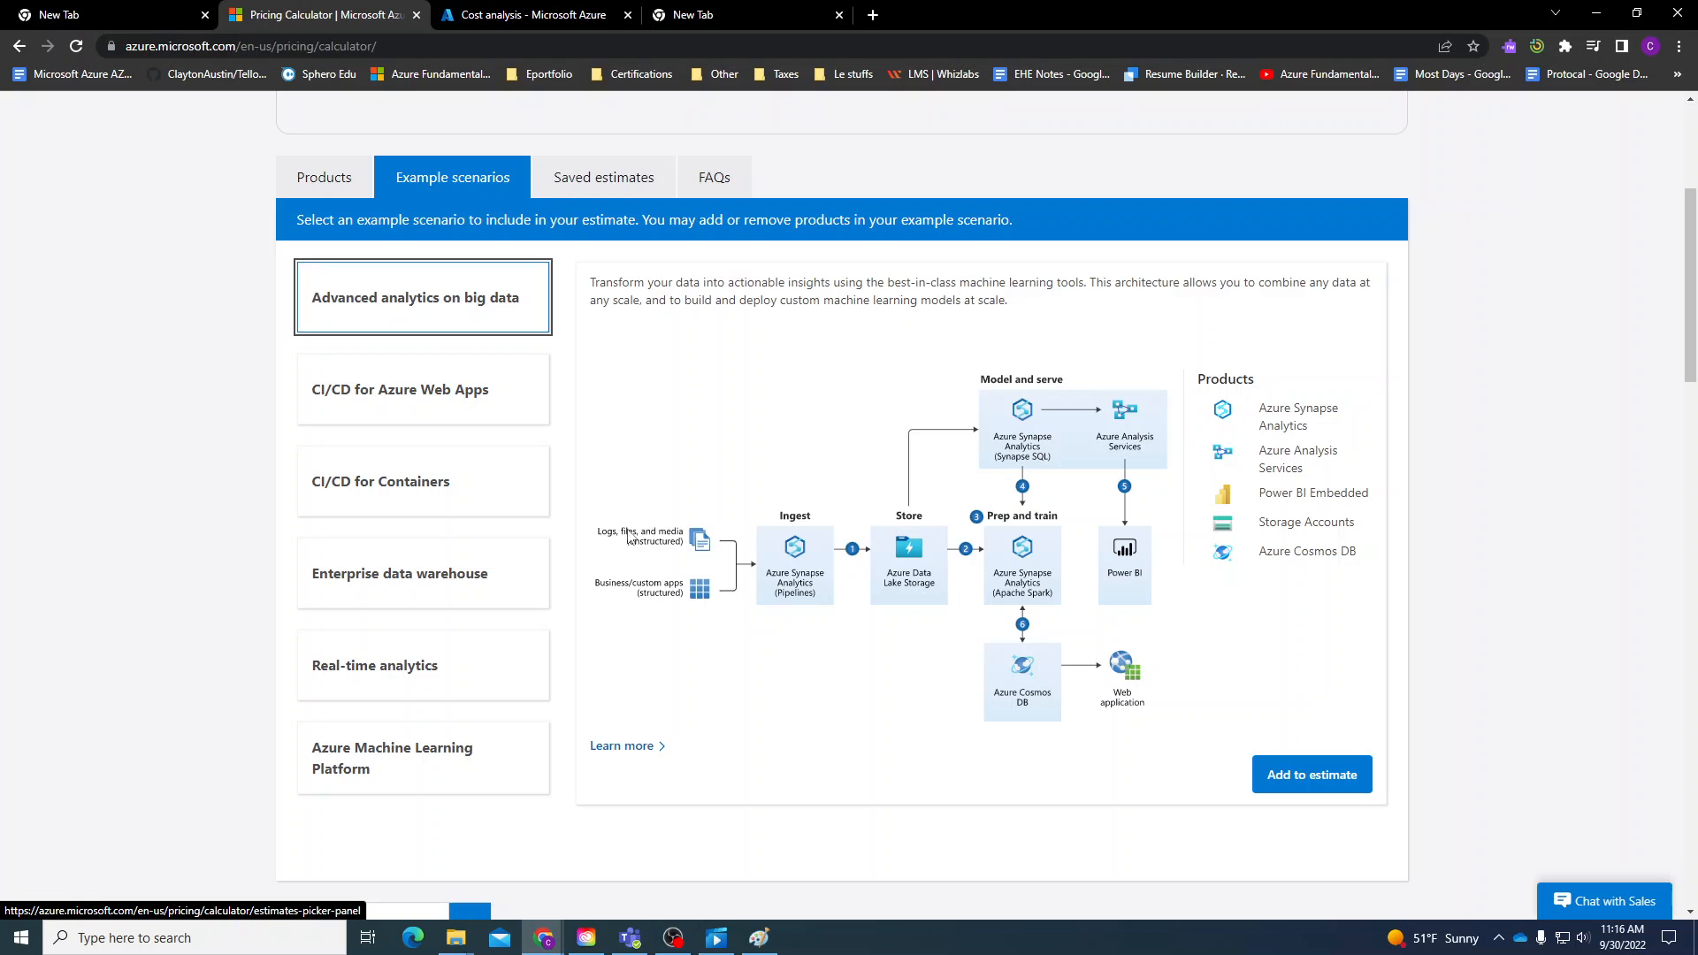
pyautogui.click(605, 179)
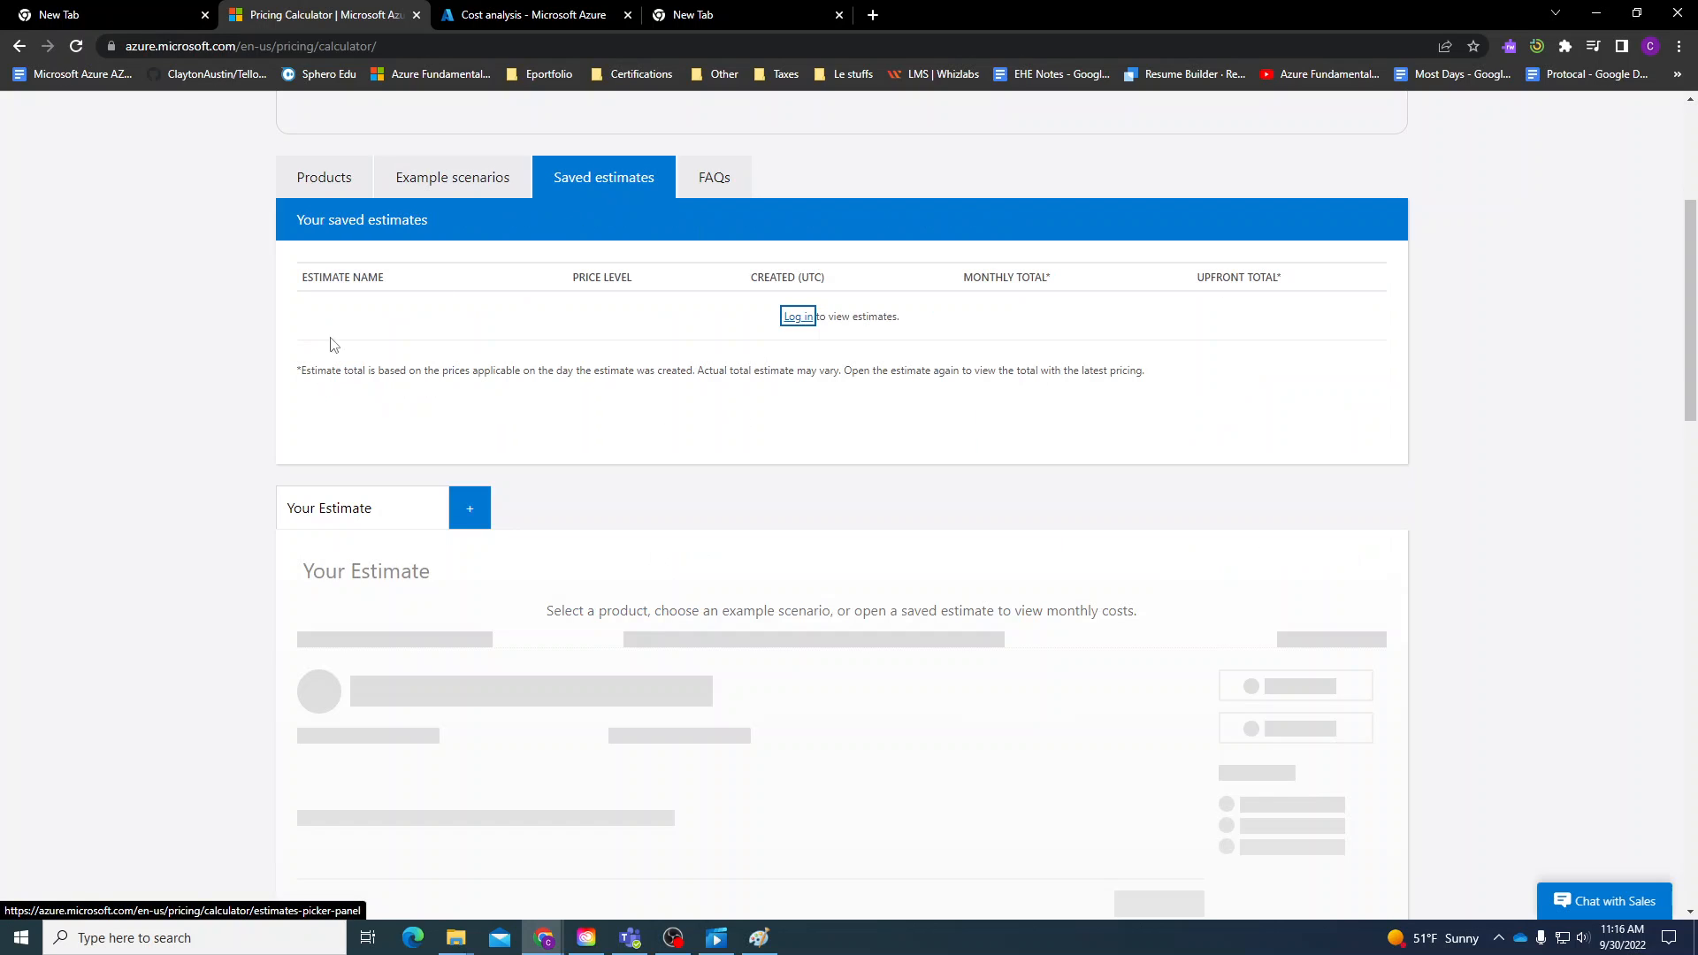
pyautogui.click(353, 178)
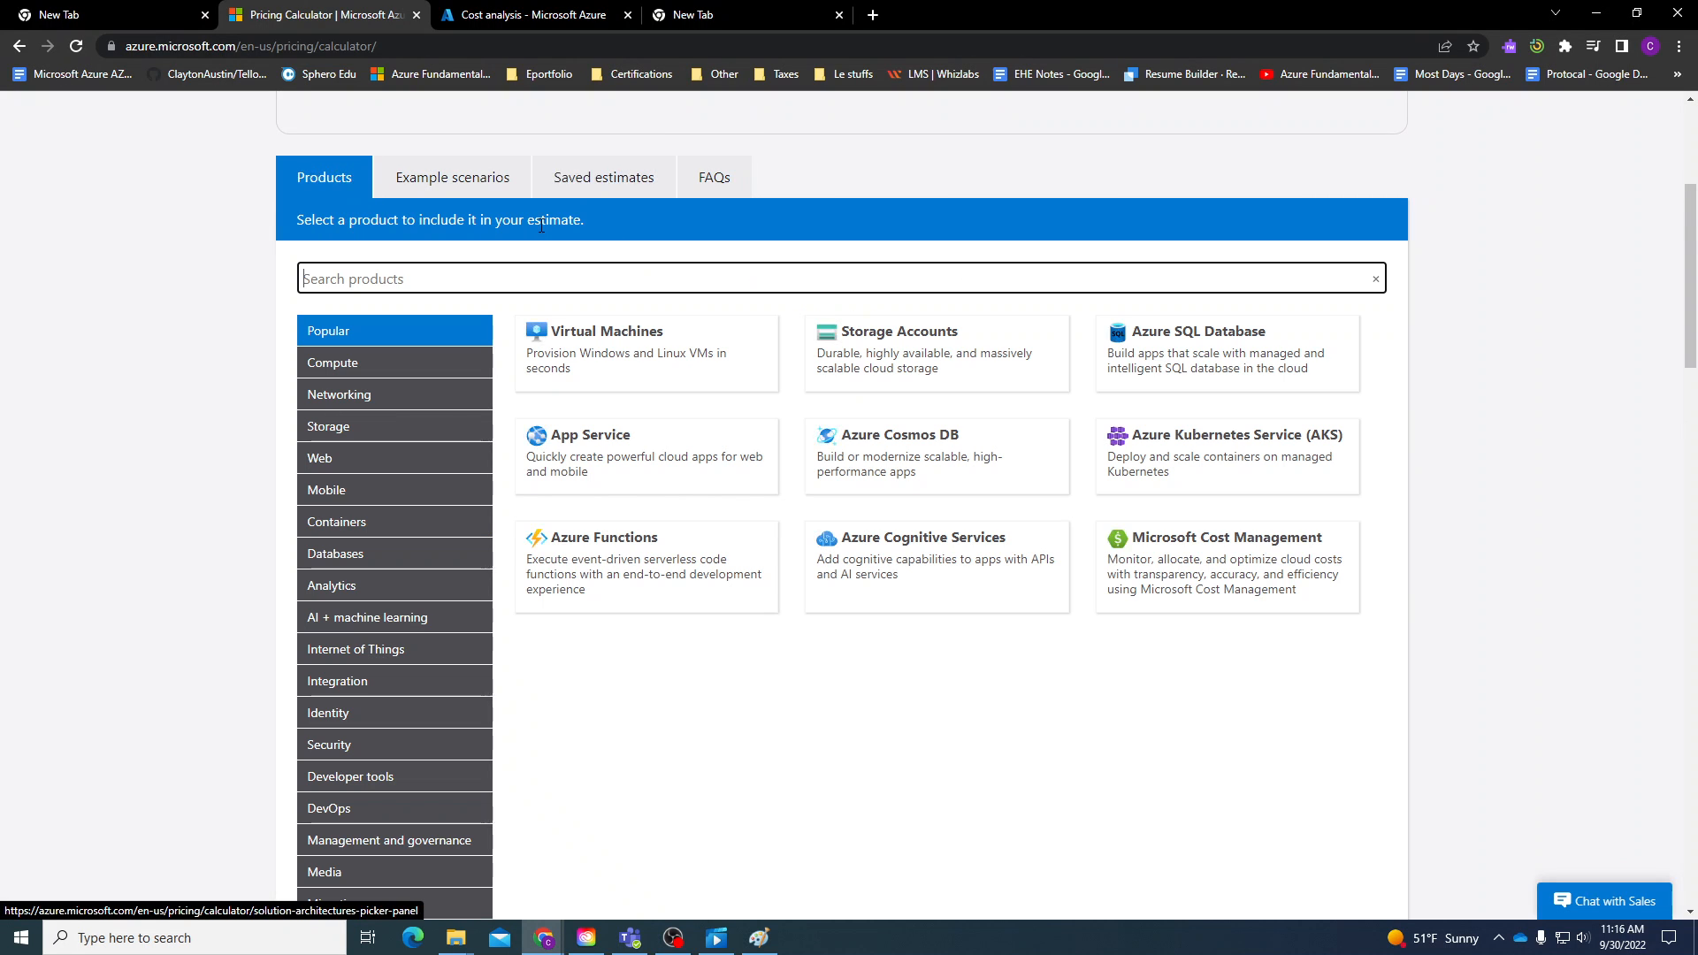
# Browse the Compute, Analytics and DevOps product categories and return to the Popular products.
pyautogui.scroll(-1, 385, 422)
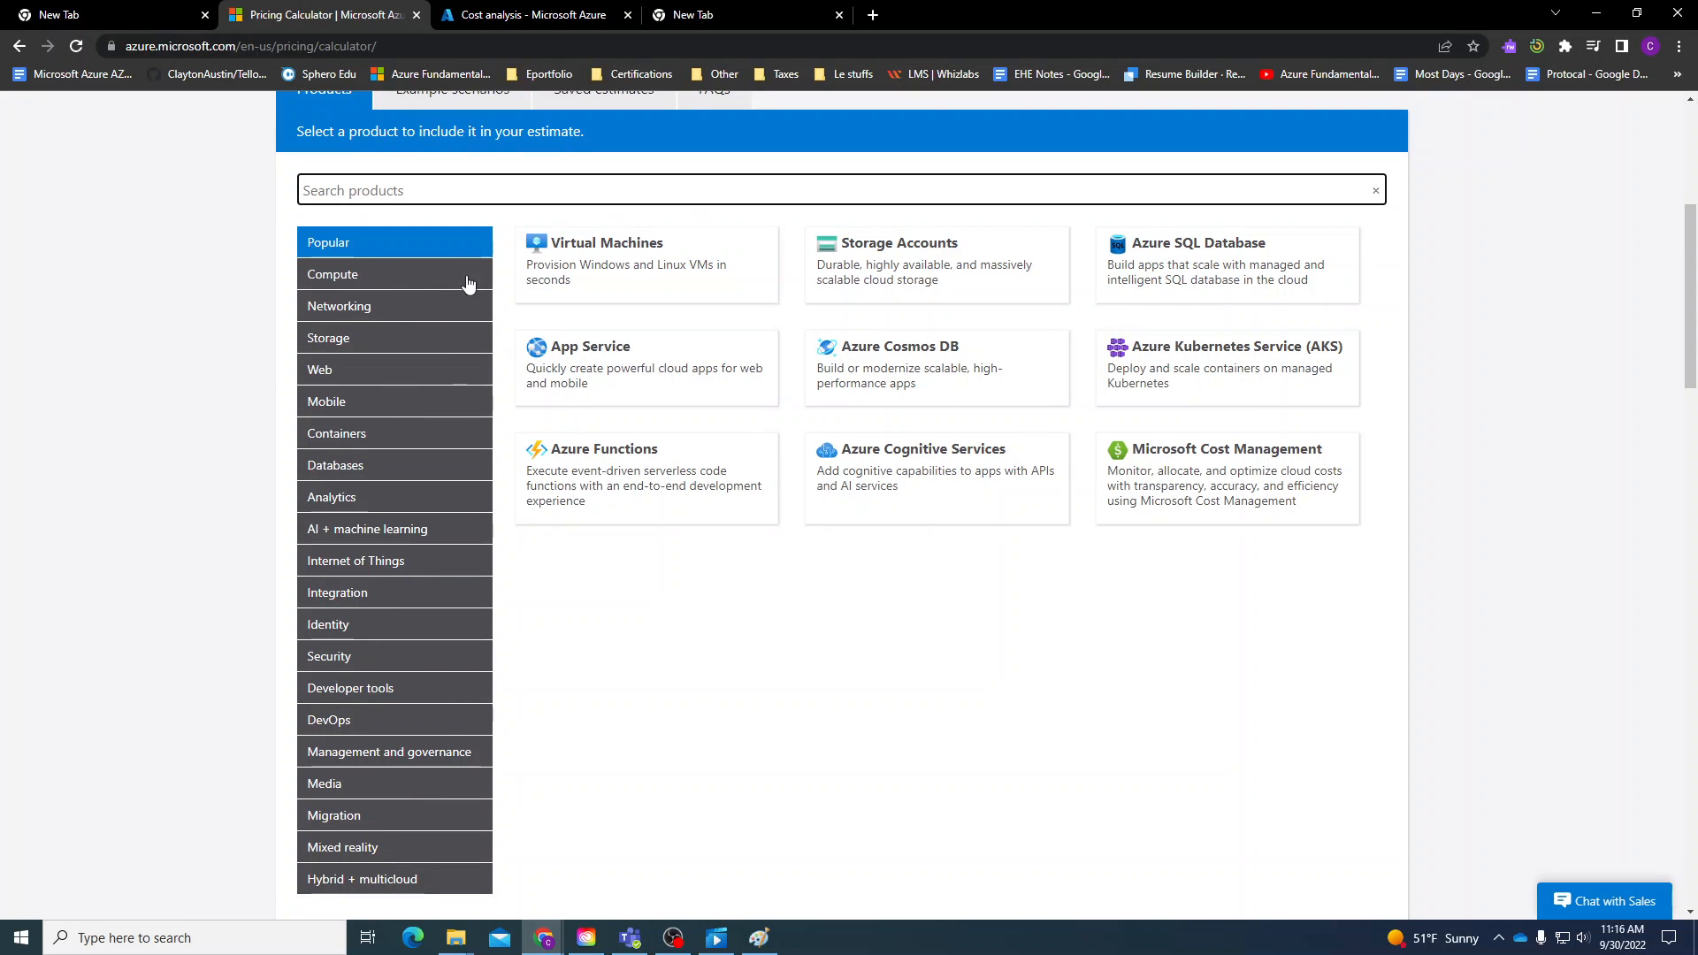
pyautogui.click(407, 282)
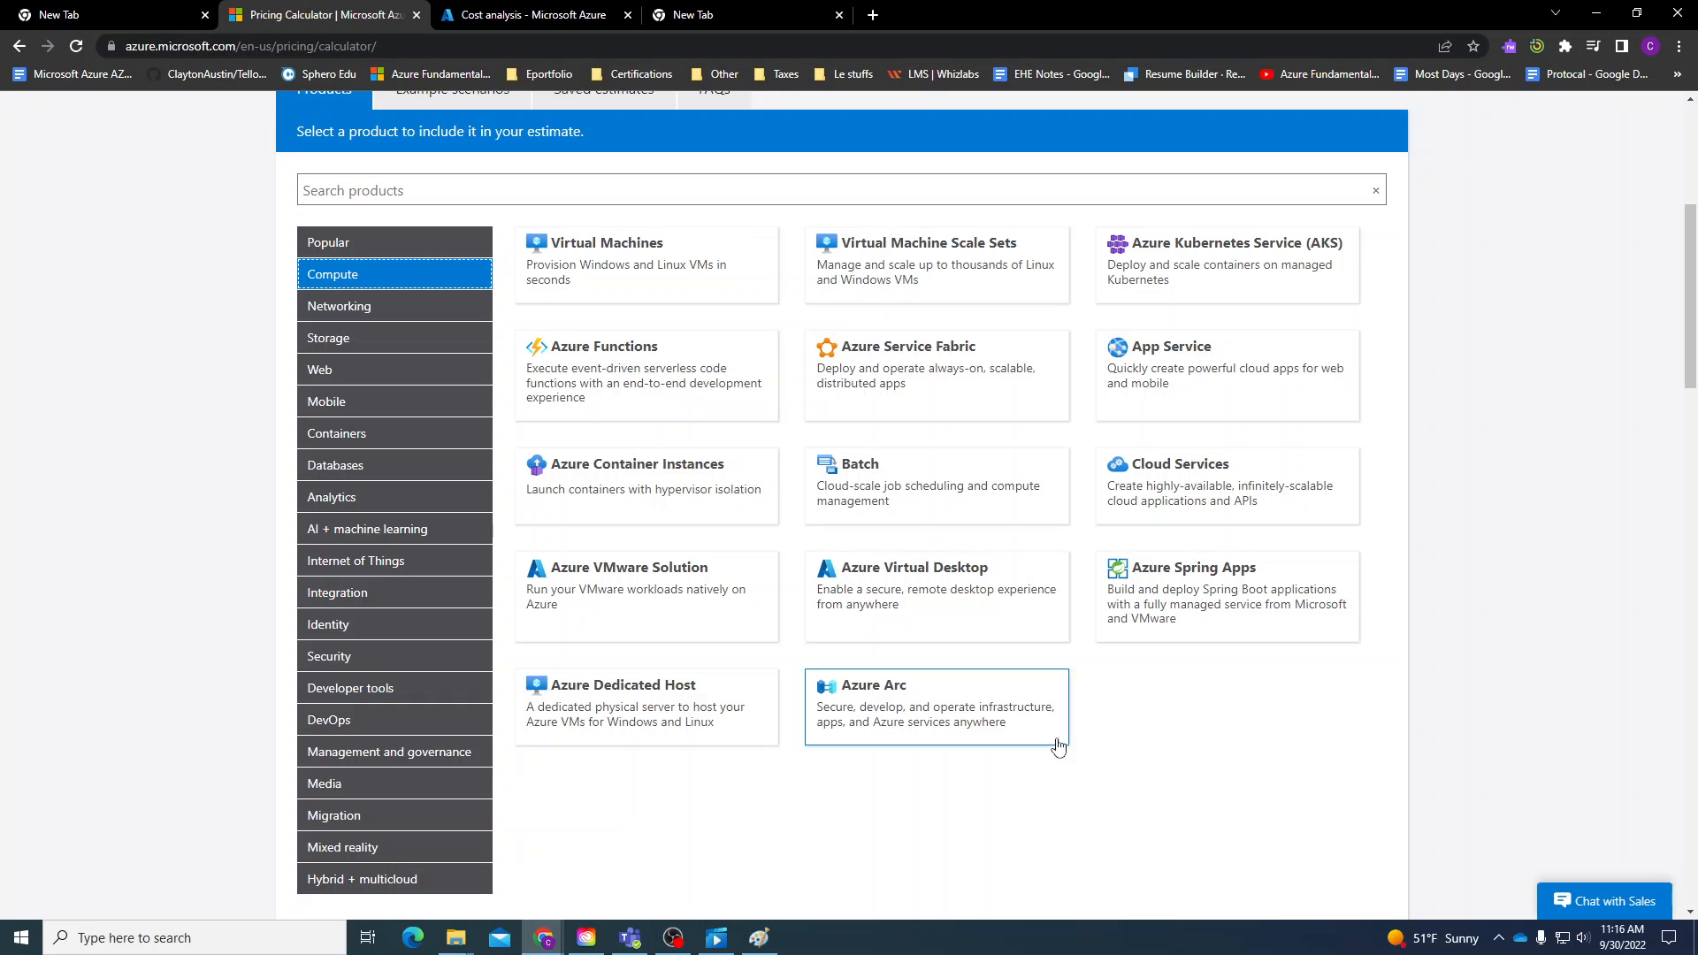
pyautogui.click(379, 435)
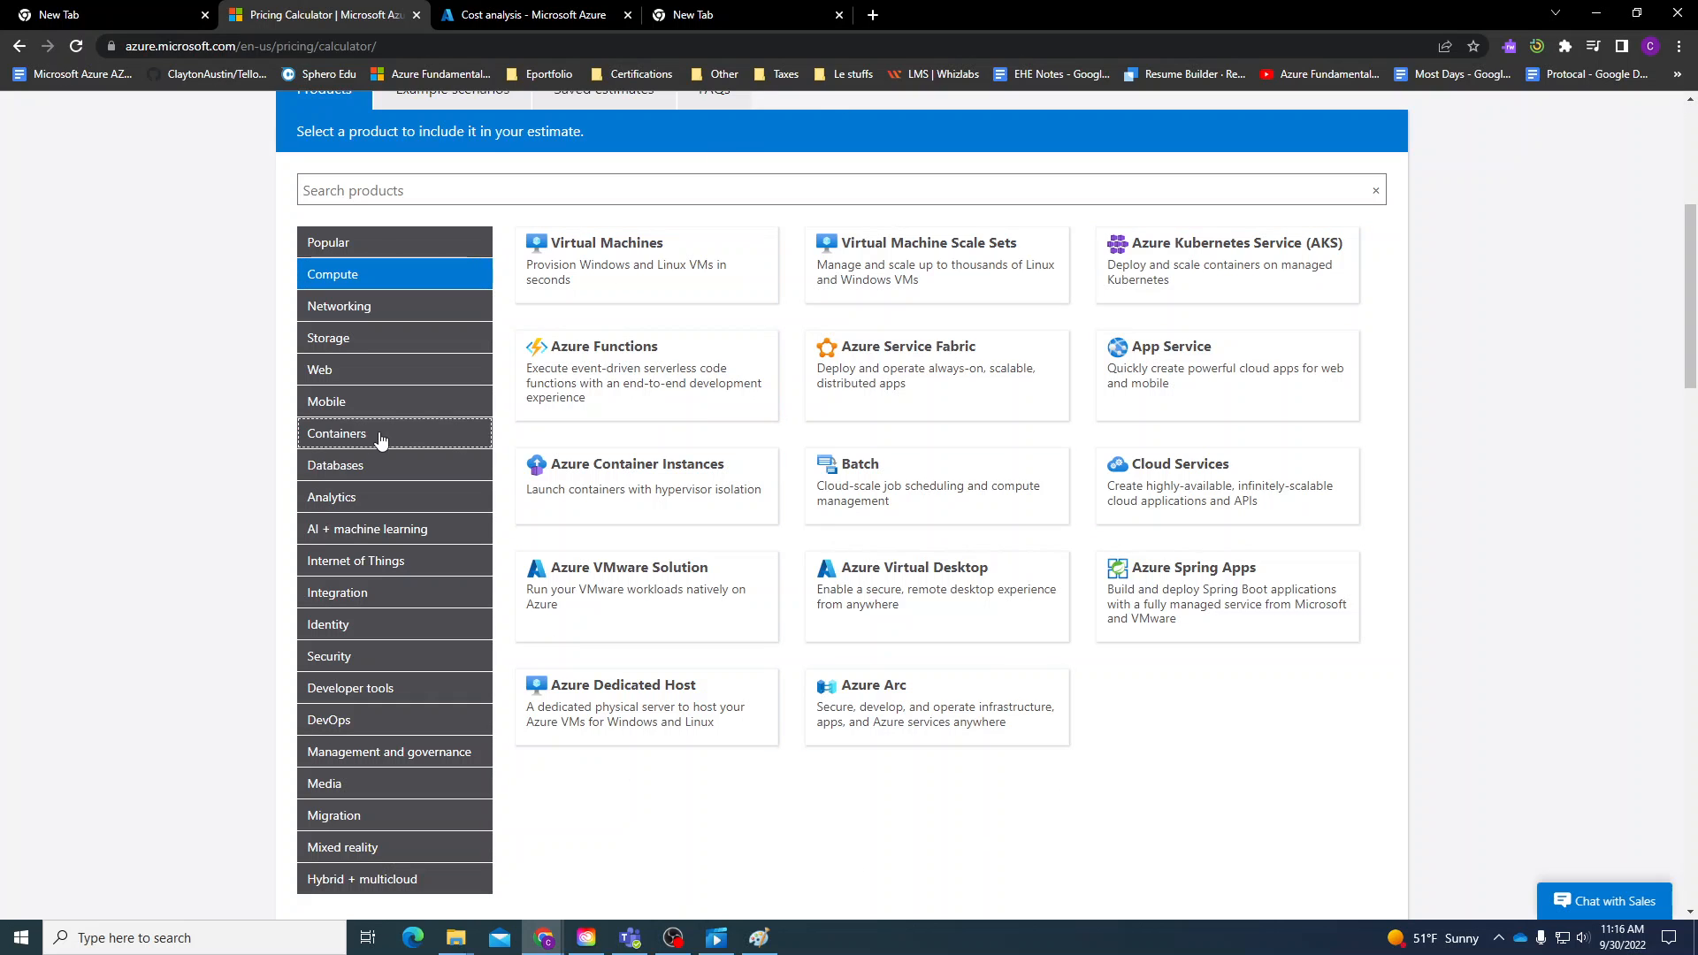
pyautogui.click(380, 506)
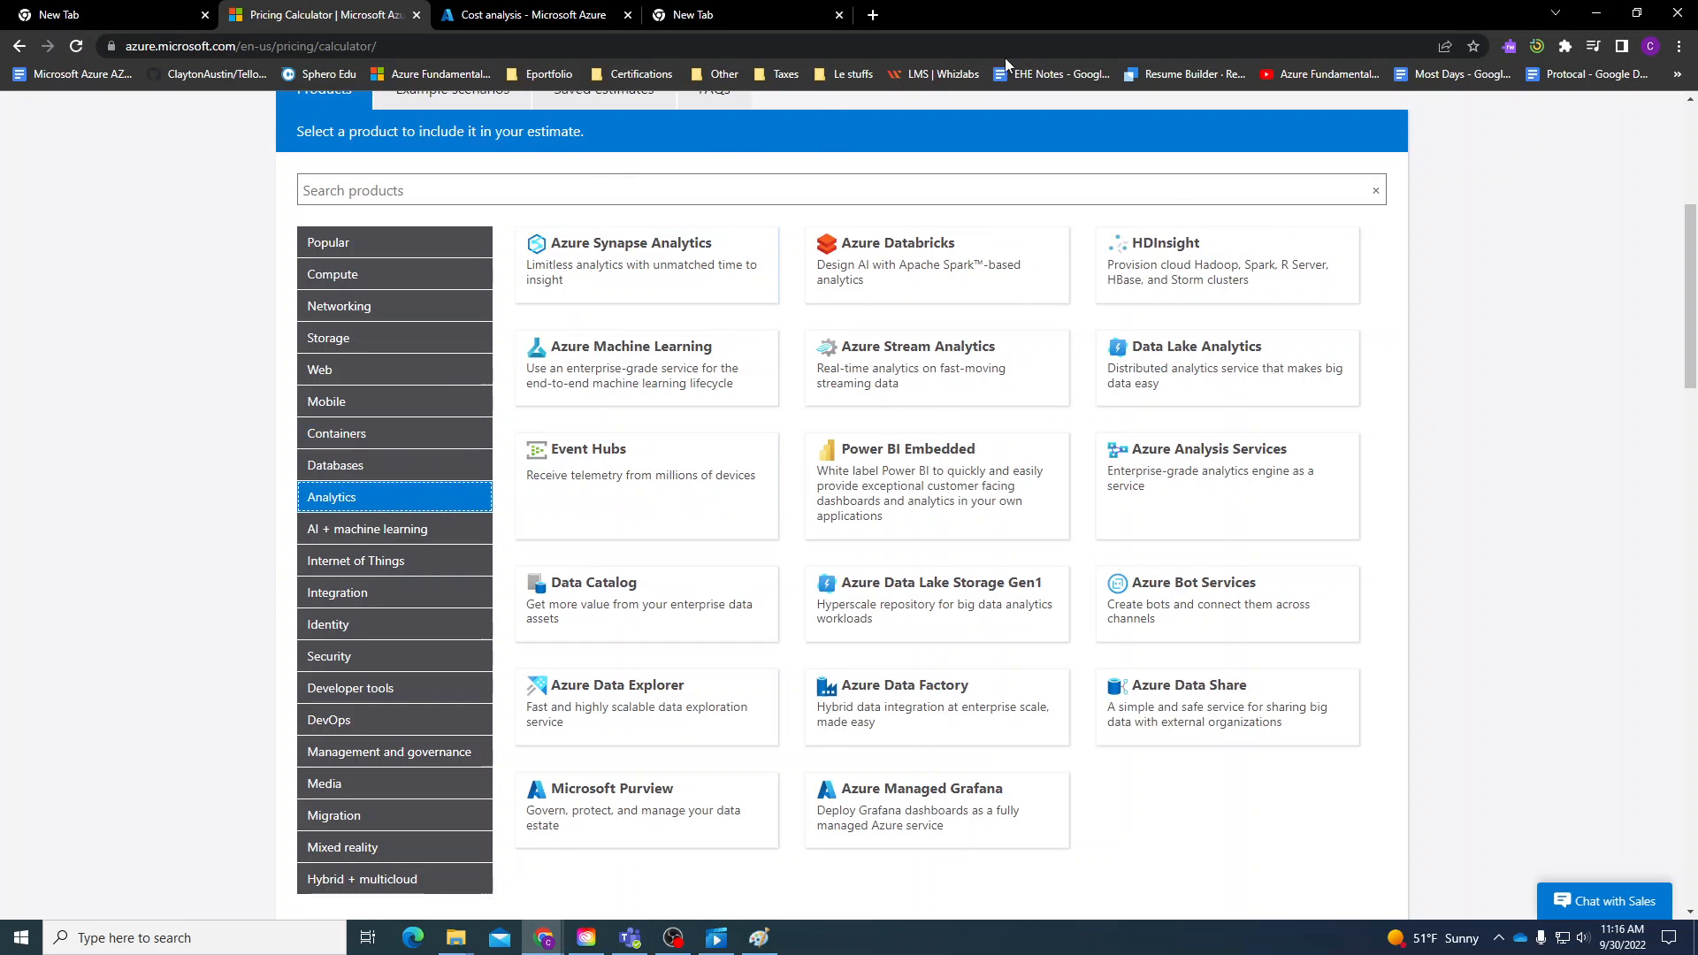
pyautogui.click(408, 724)
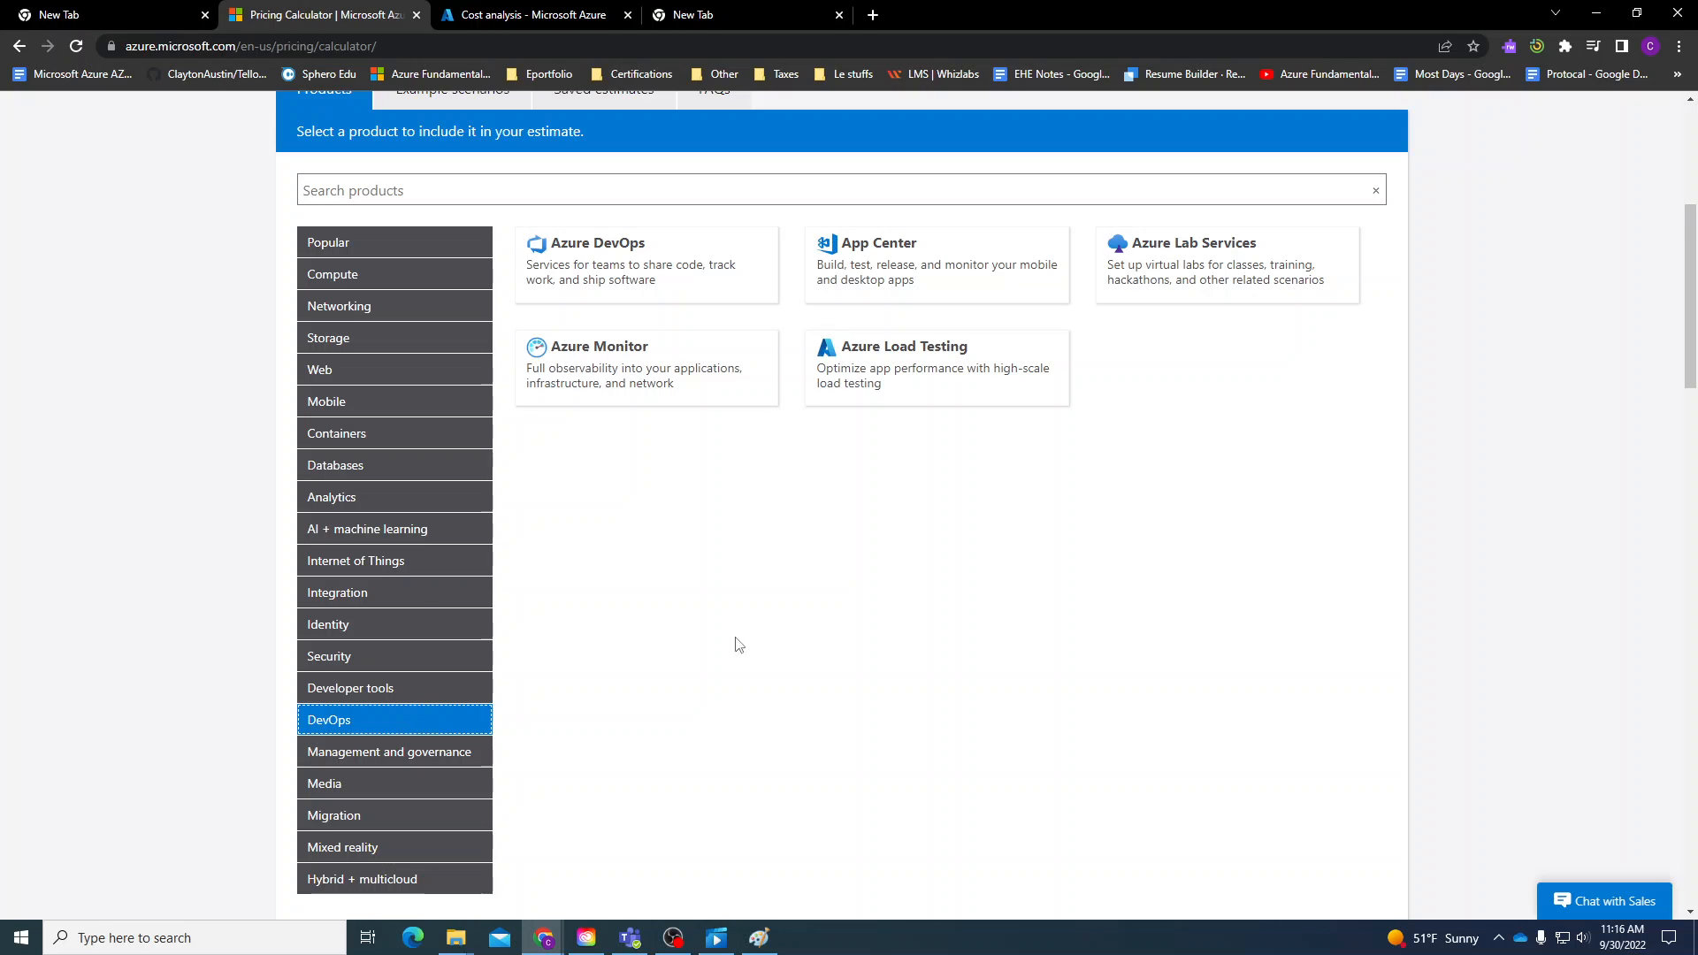
pyautogui.click(383, 251)
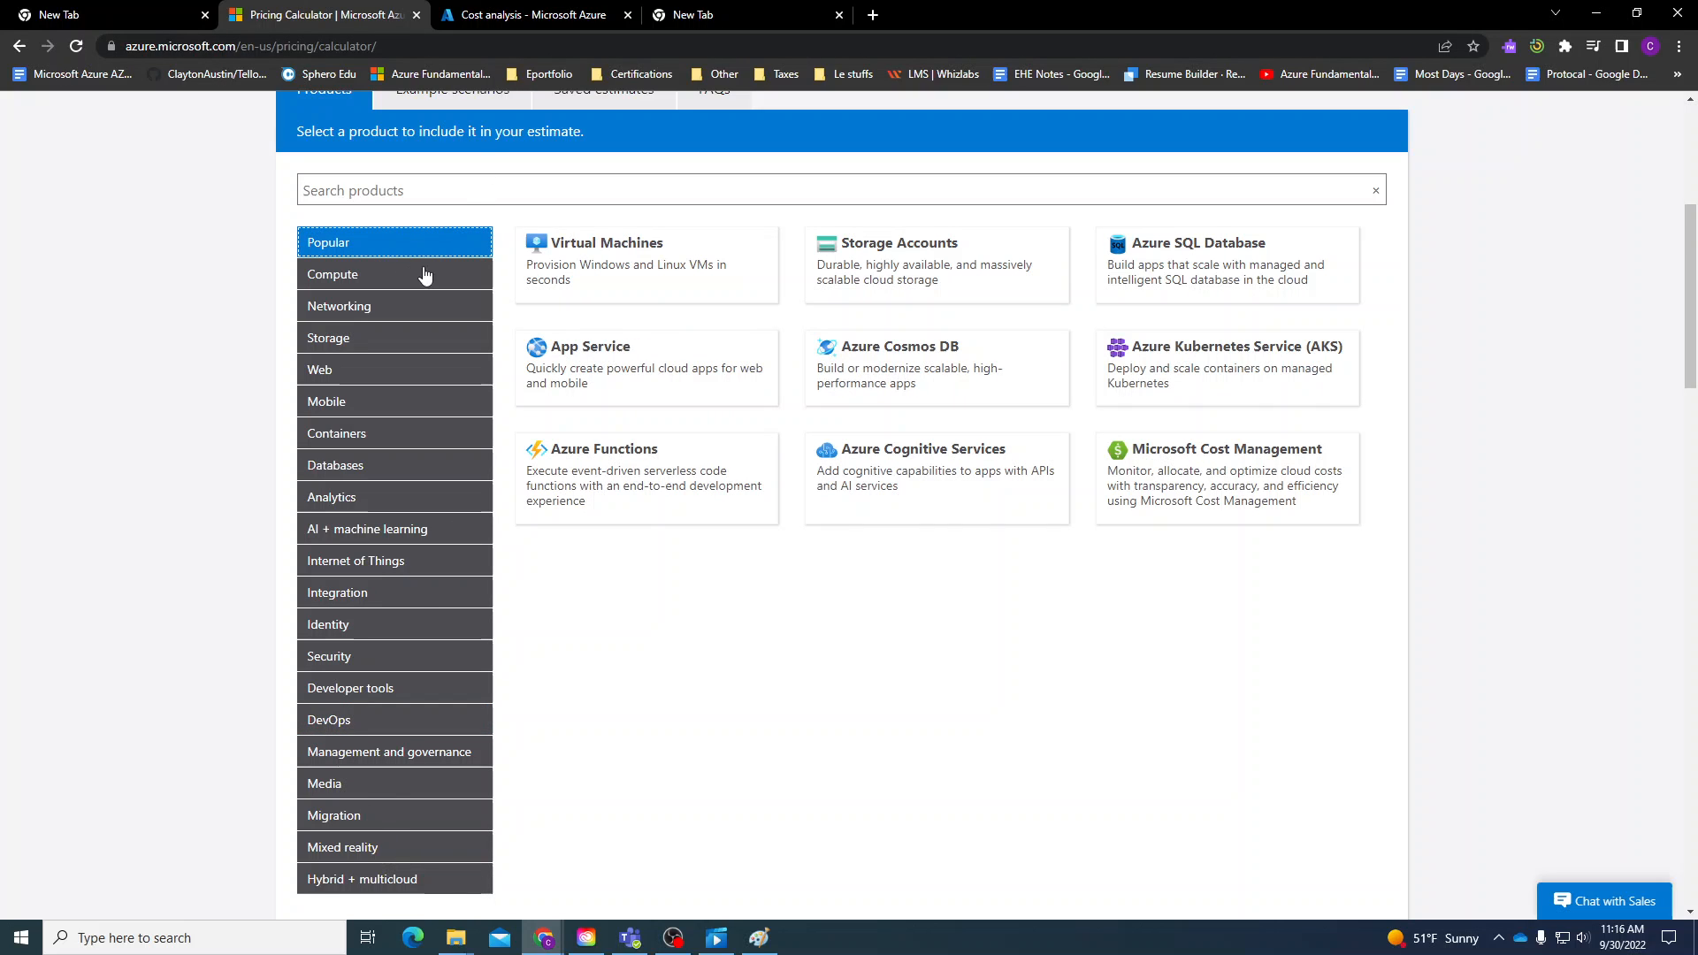
# Add Virtual Machines to the estimate and set its region to East US.
pyautogui.click(724, 281)
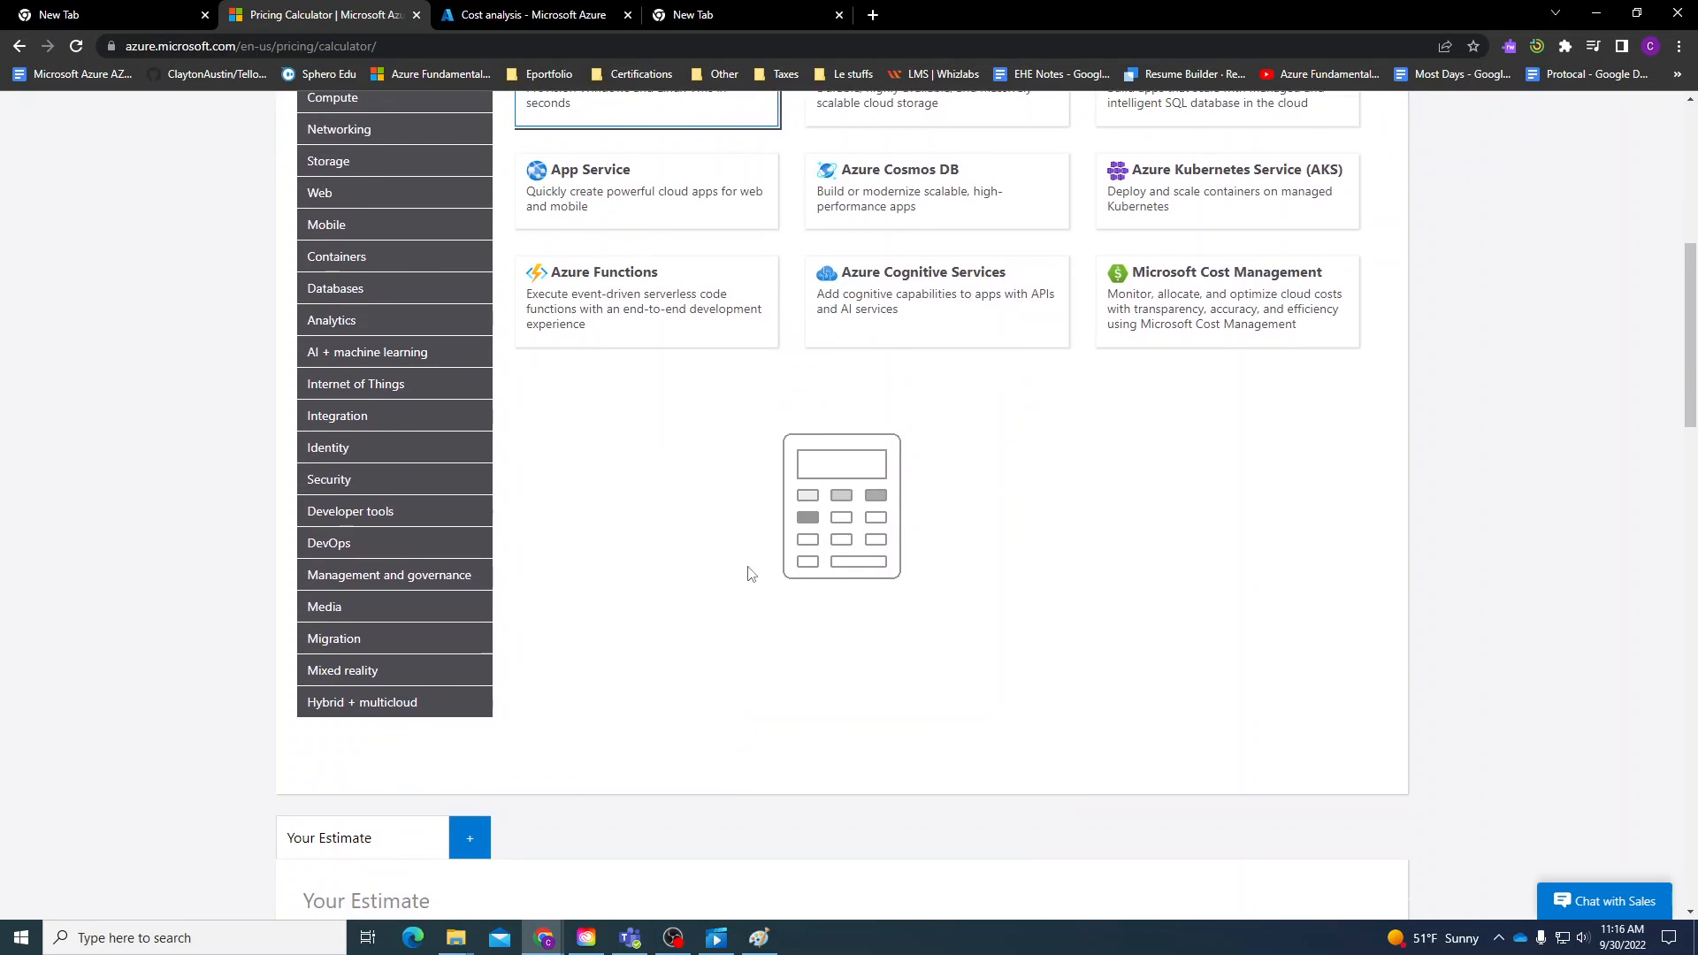
pyautogui.scroll(-1, 694, 530)
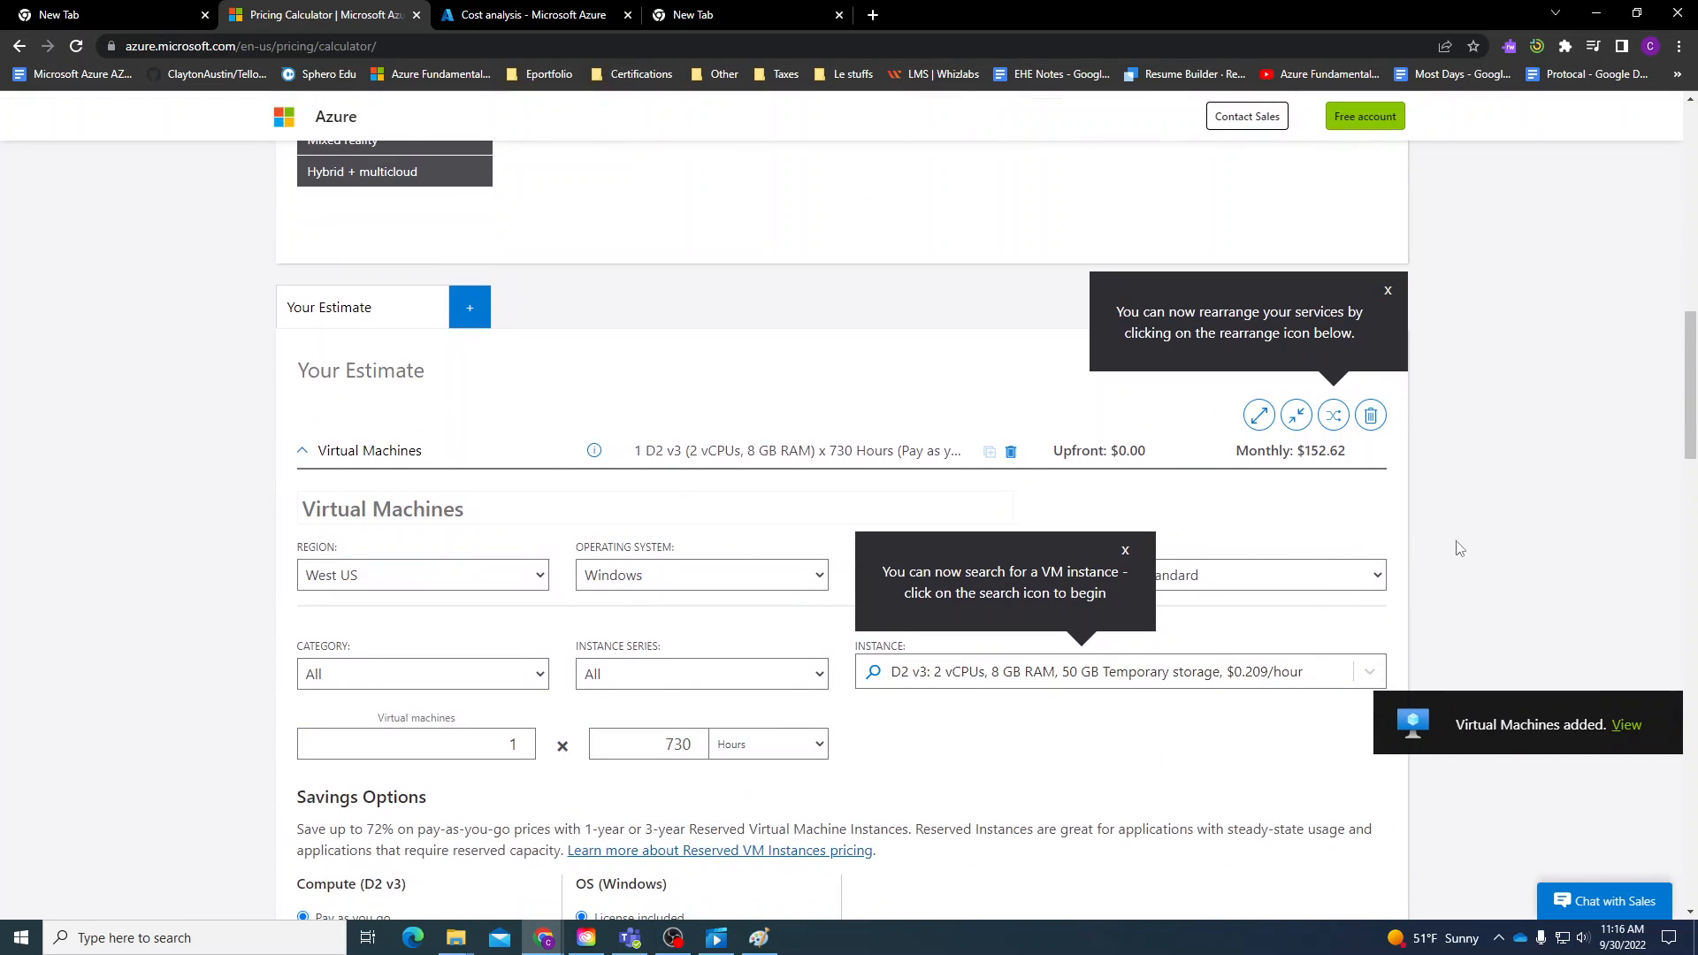
pyautogui.click(1125, 550)
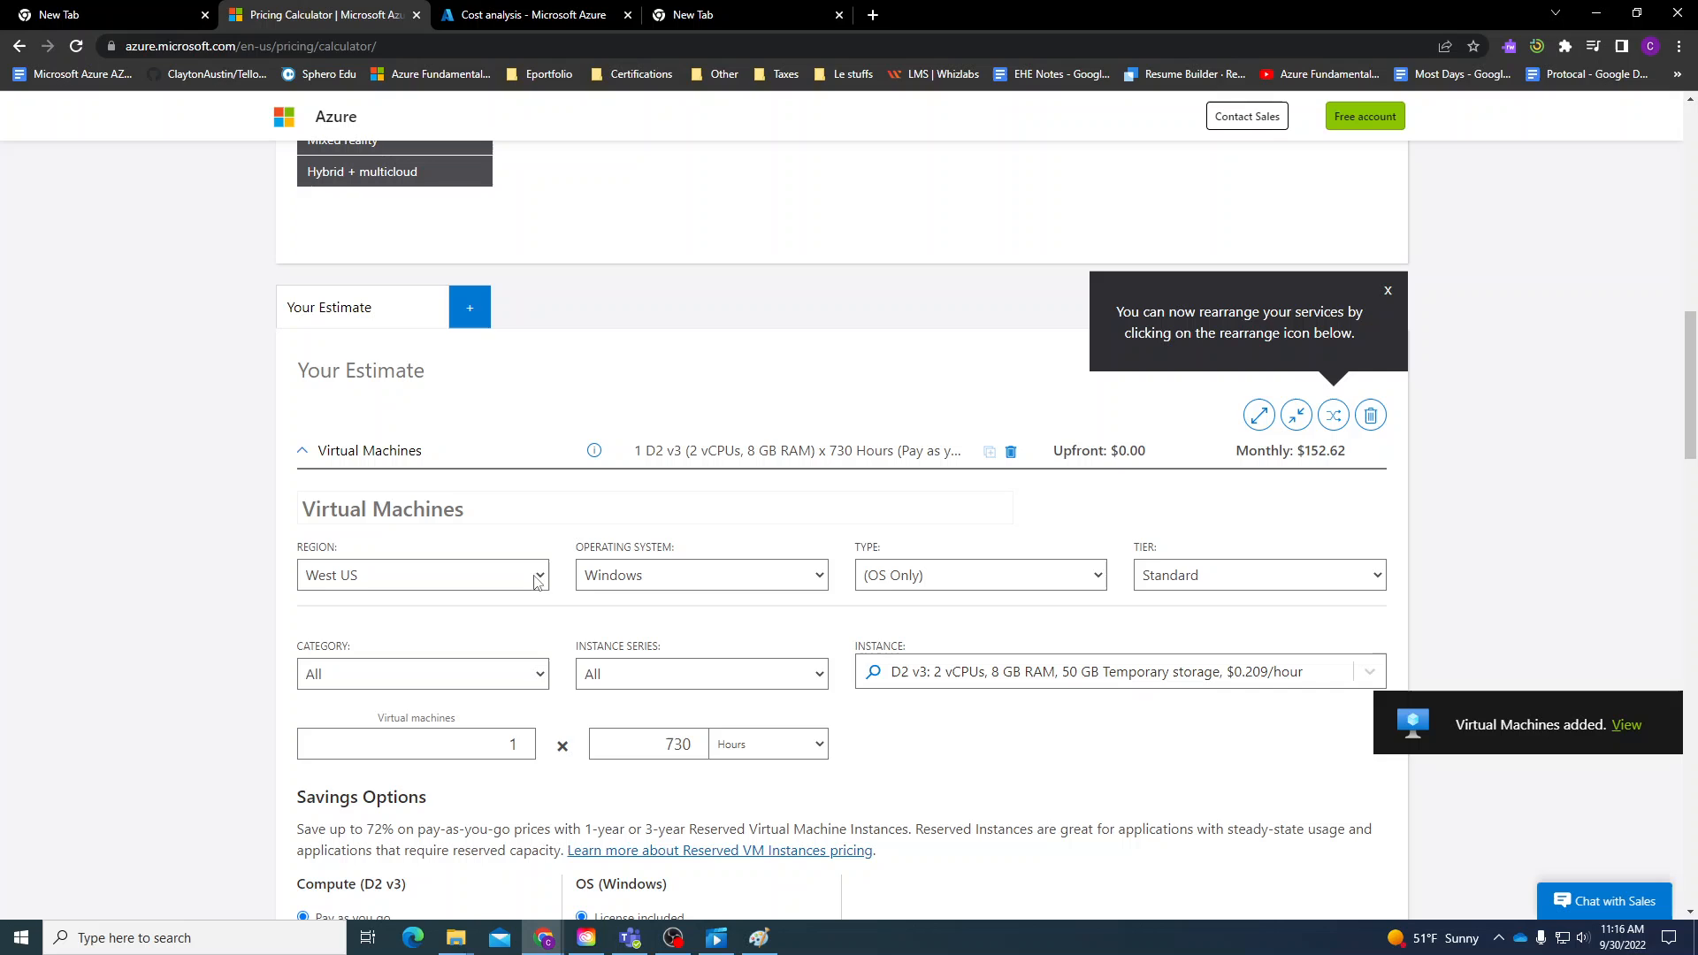
pyautogui.click(421, 575)
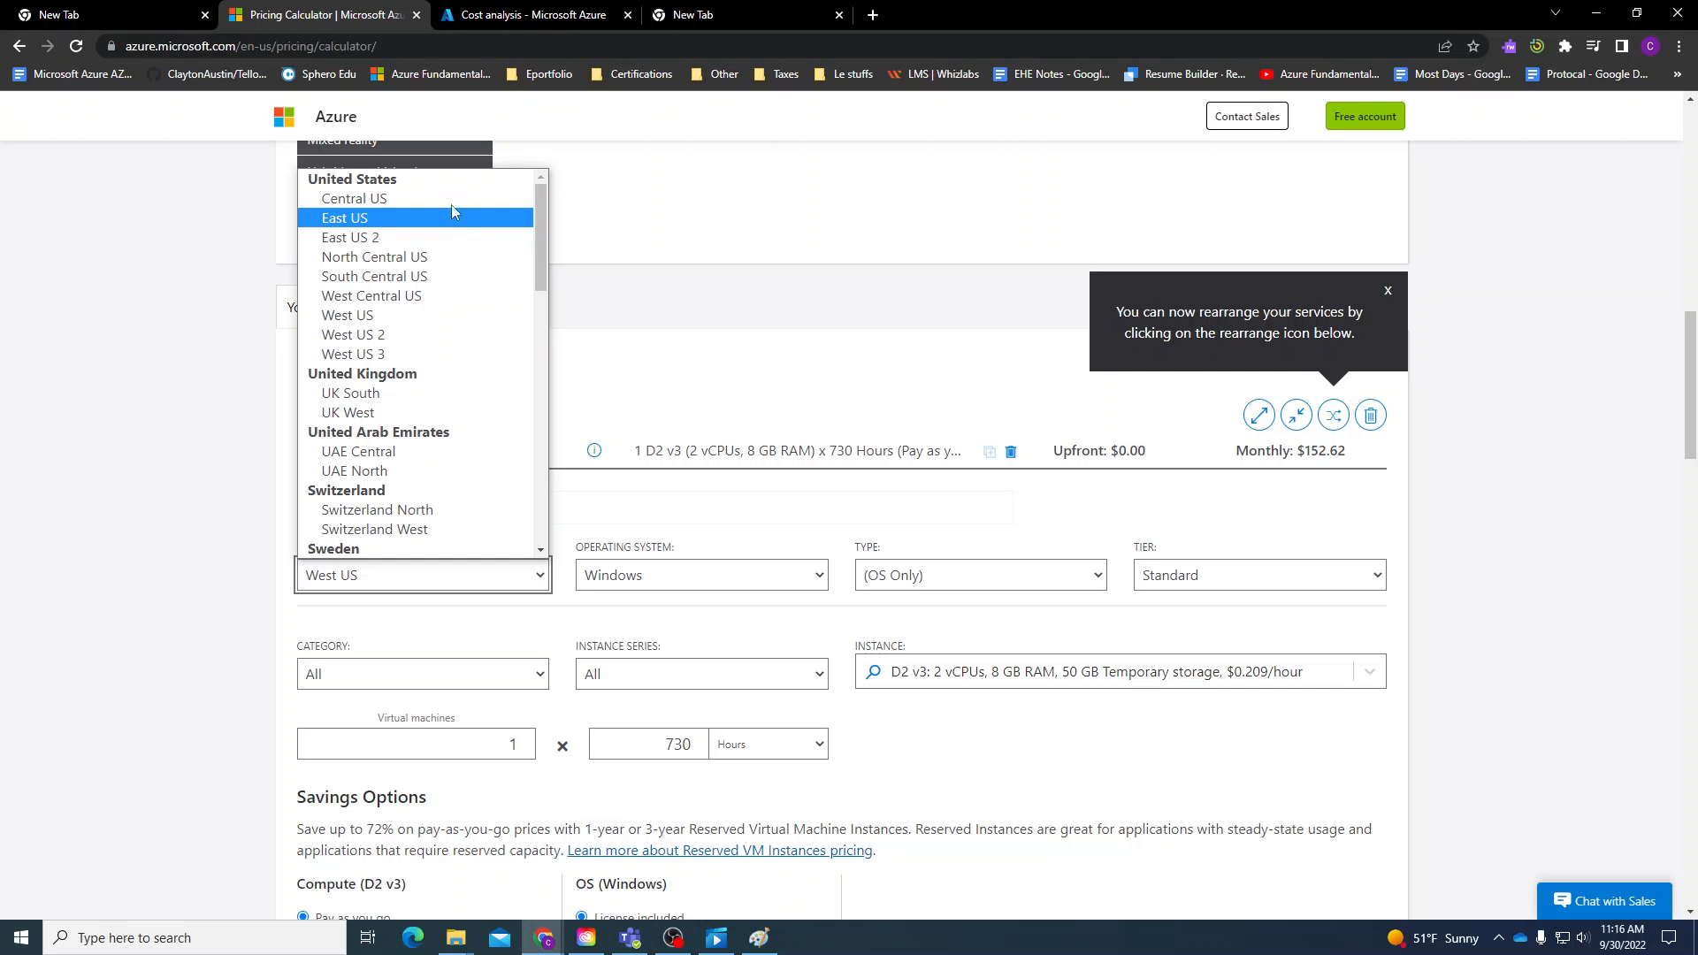
pyautogui.click(385, 224)
# Check the virtual machine's operating system, type and tier options without changing them.
pyautogui.click(700, 576)
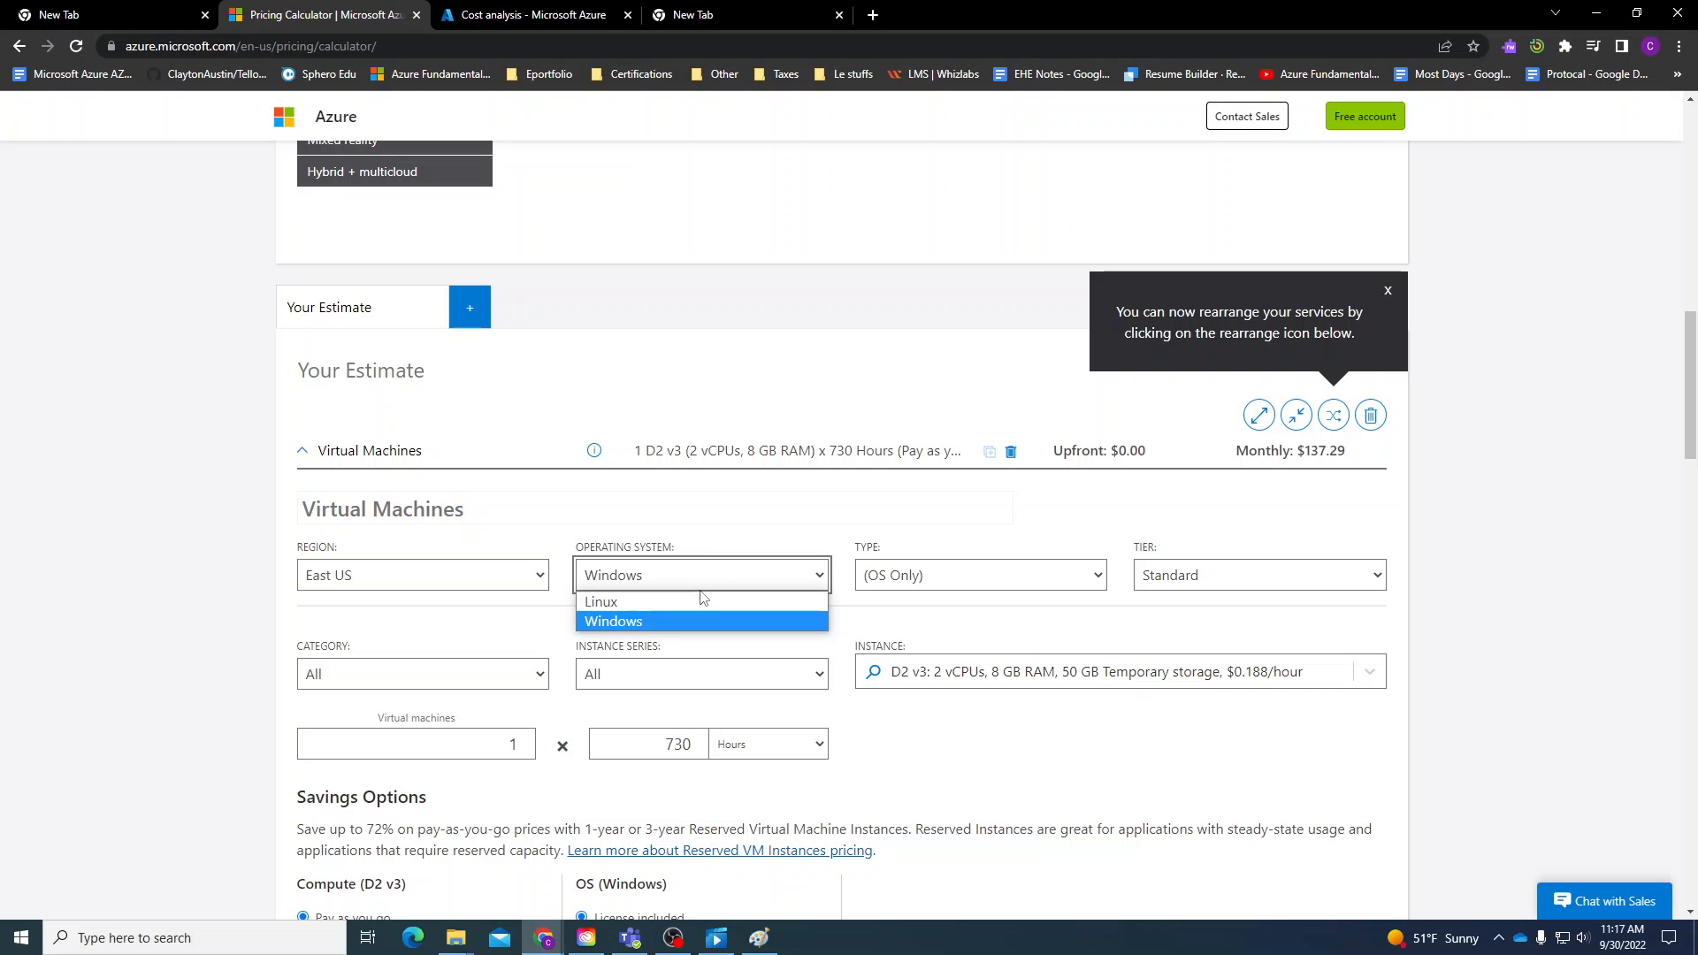
pyautogui.click(689, 481)
pyautogui.click(937, 577)
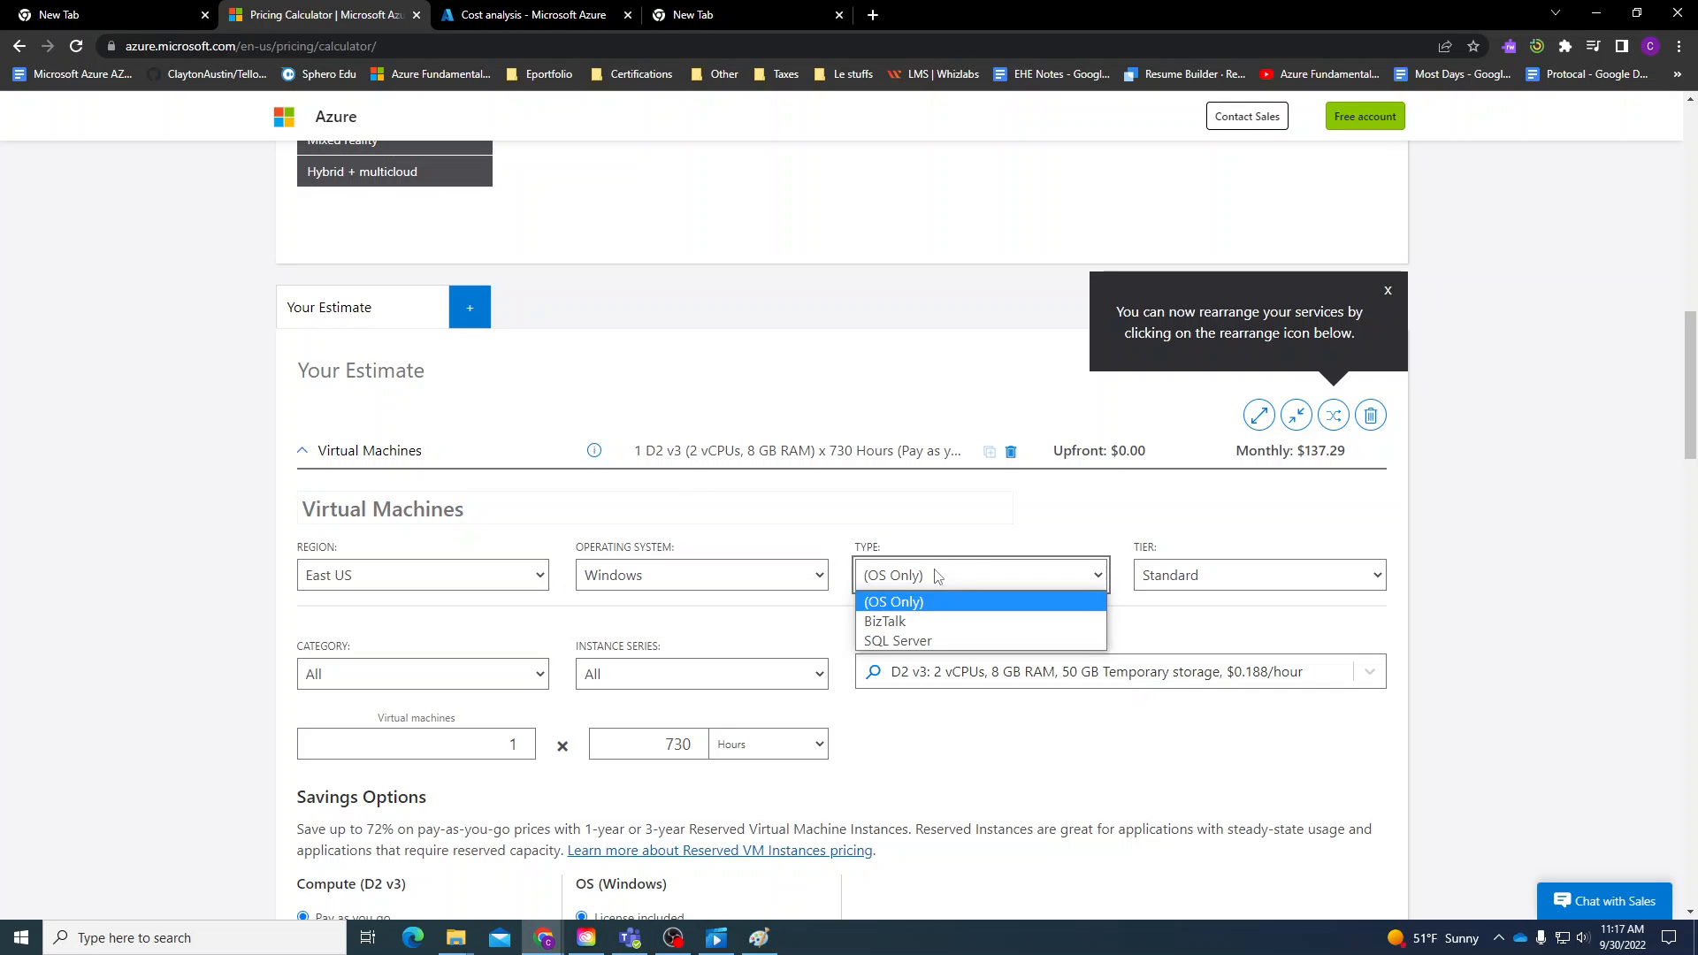
pyautogui.click(959, 522)
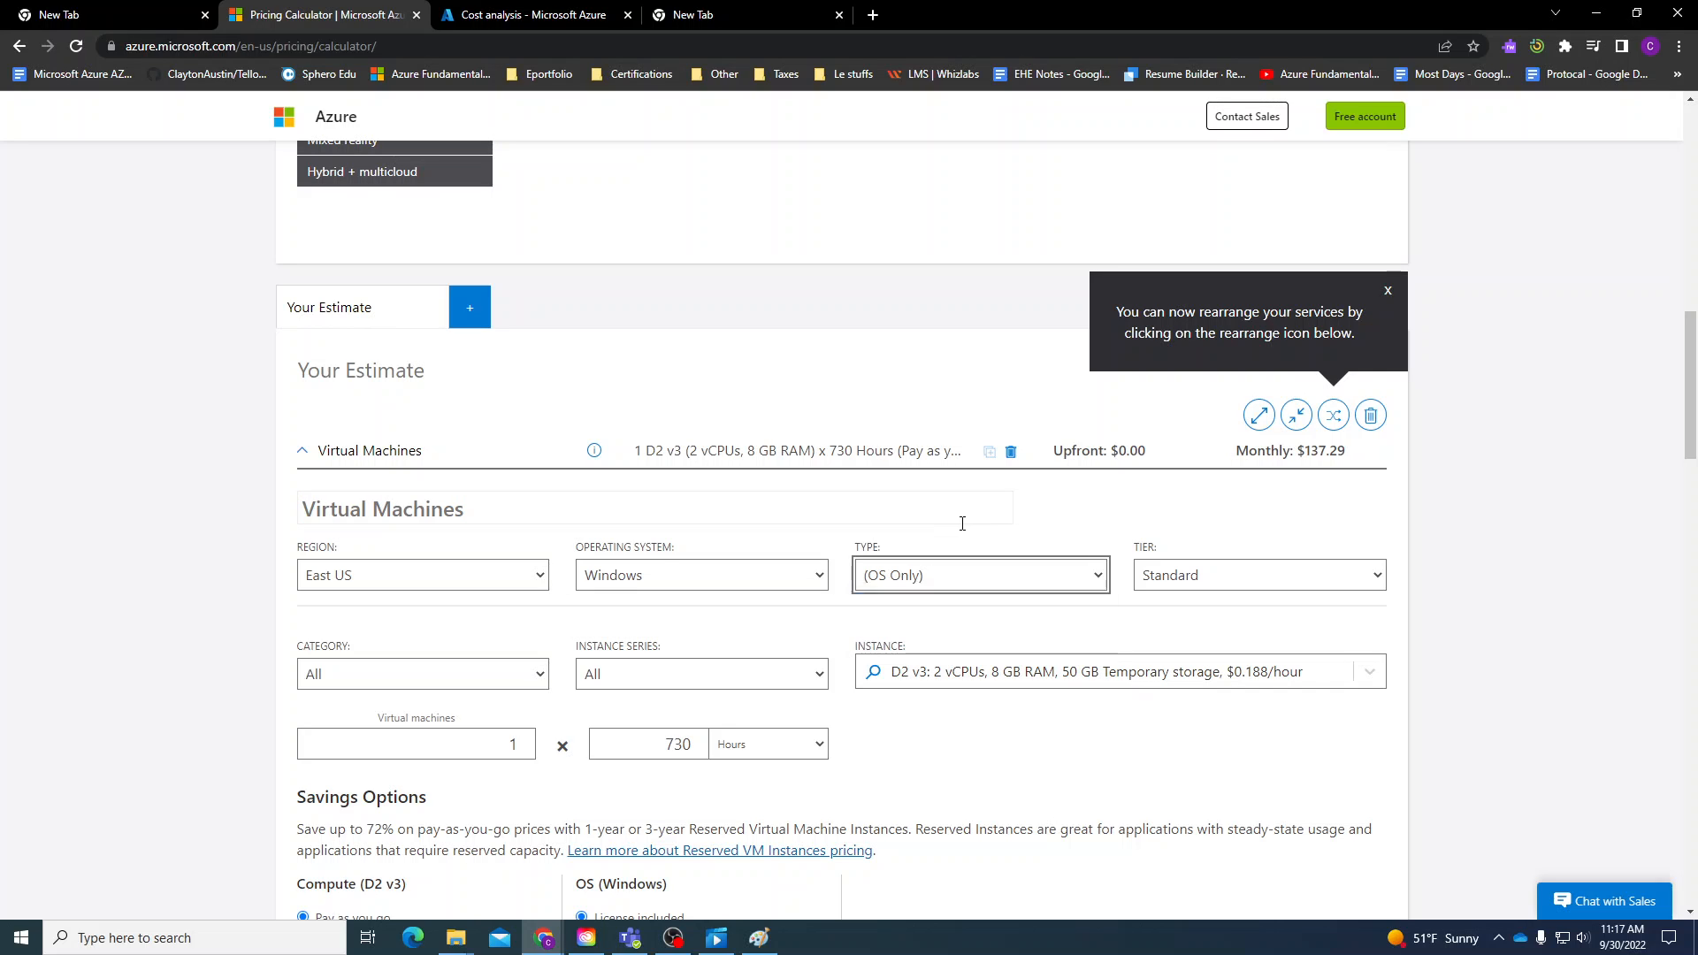
pyautogui.click(1178, 588)
pyautogui.click(766, 623)
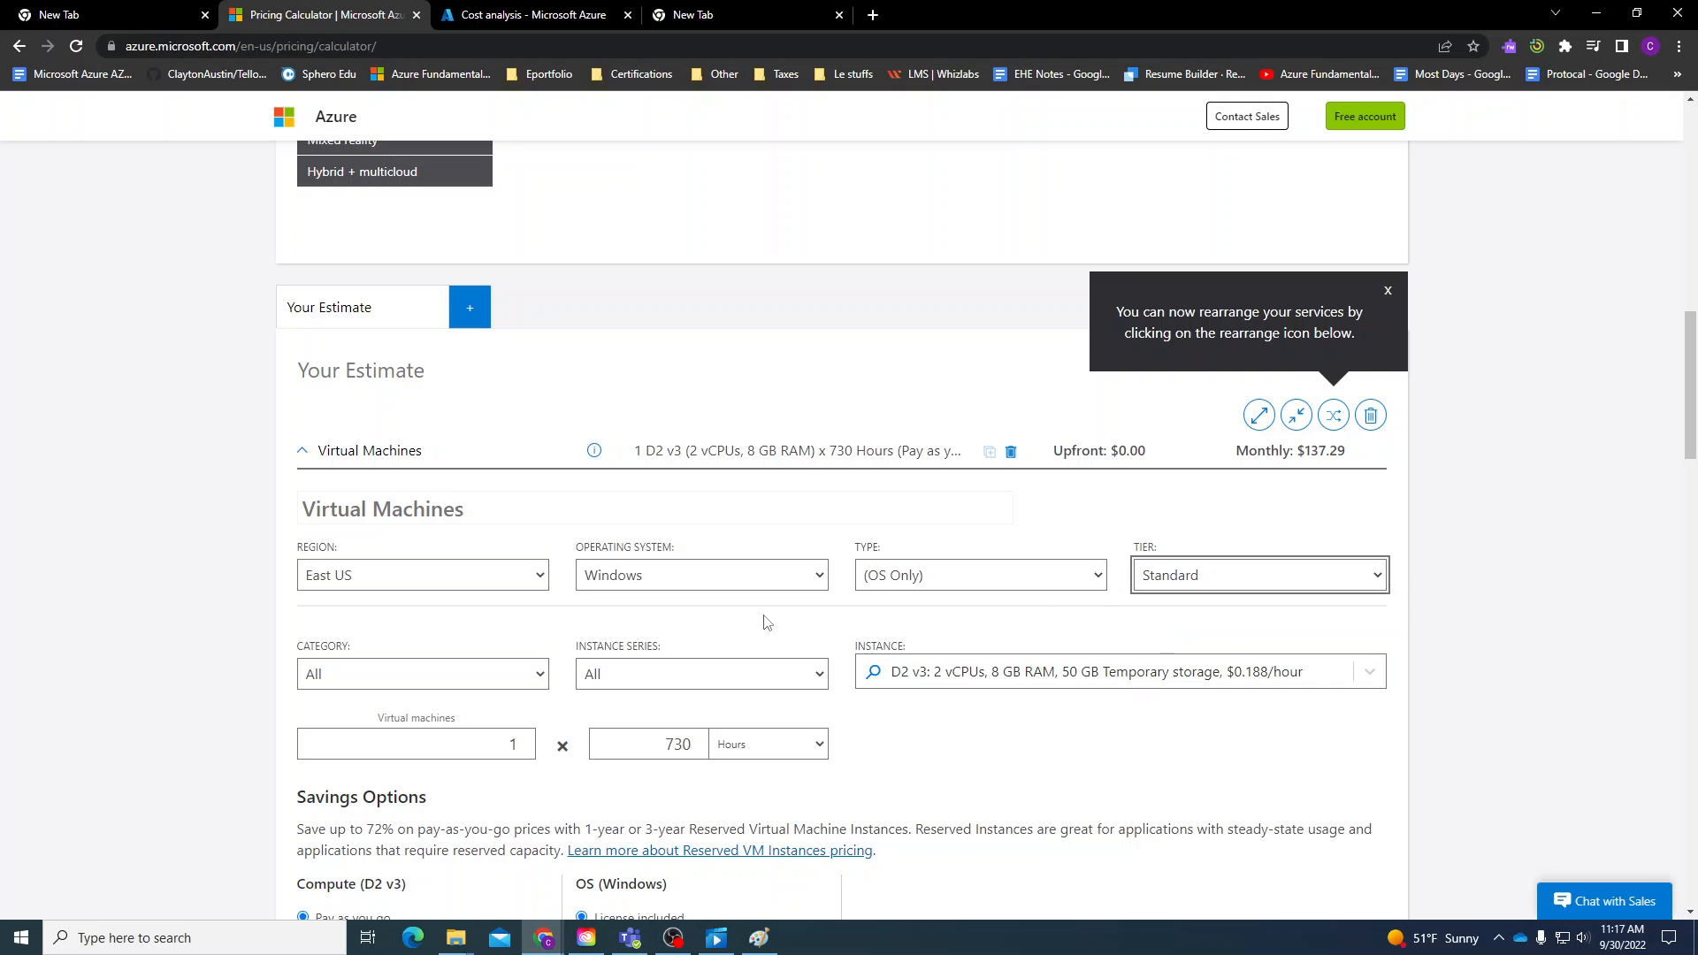
# Set the virtual machine's category to General purpose and its instance series to All.
pyautogui.click(383, 685)
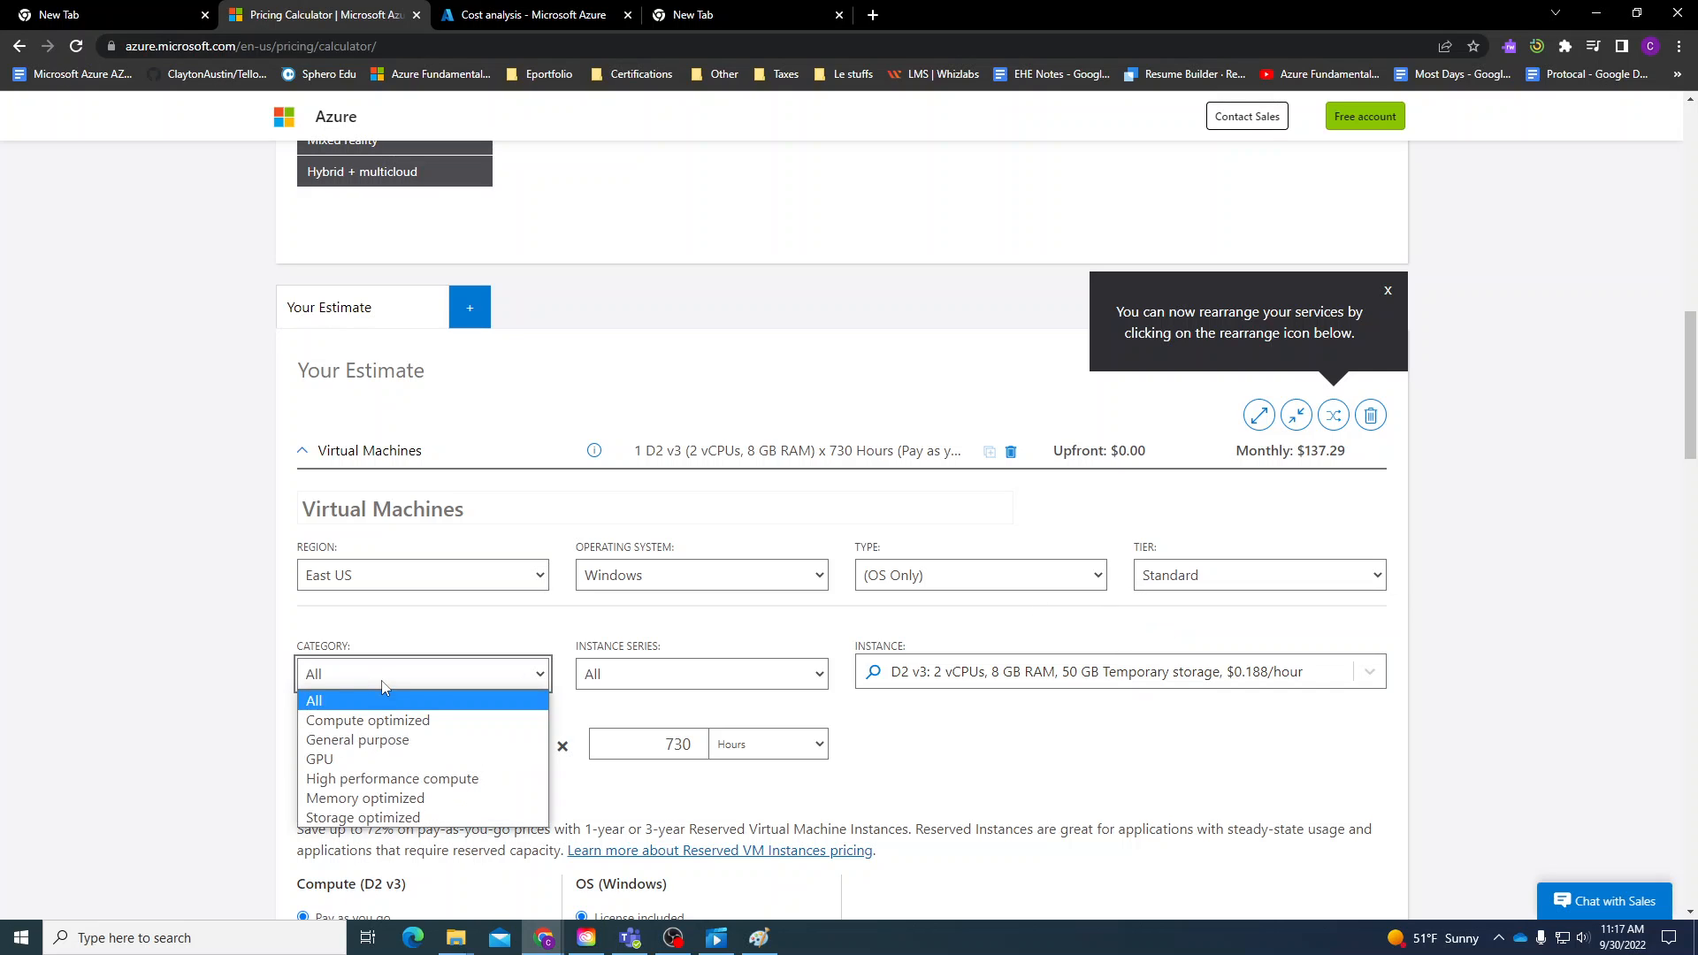
pyautogui.click(346, 742)
pyautogui.scroll(-1, 612, 646)
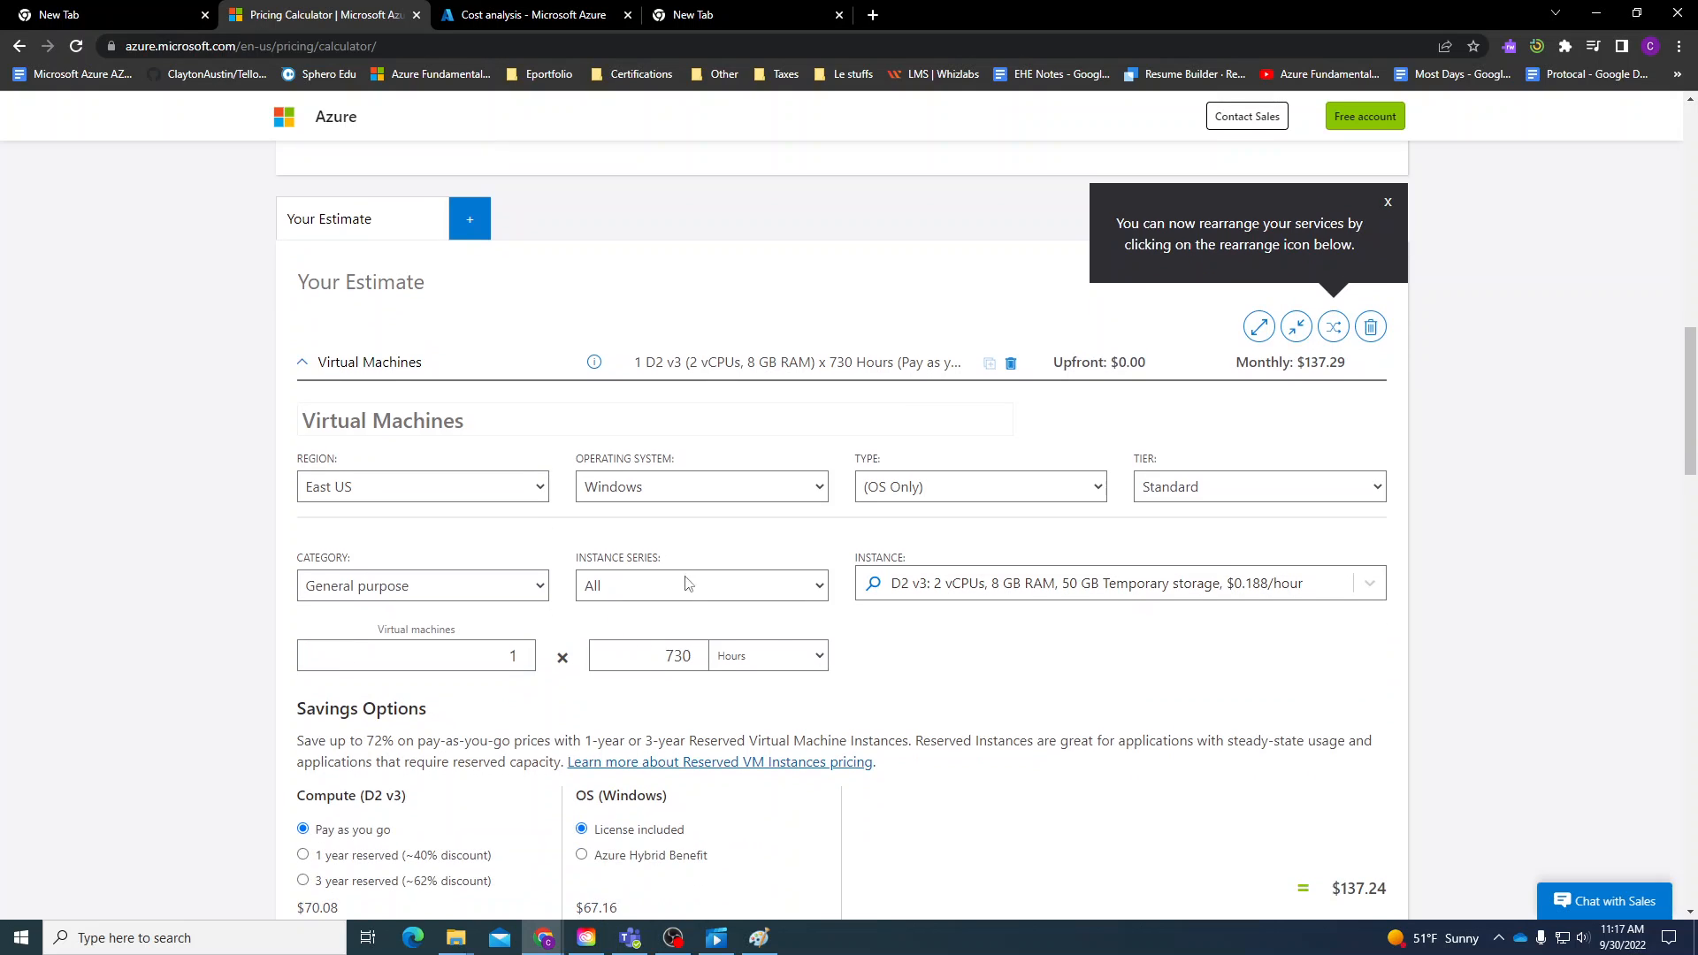
pyautogui.click(619, 586)
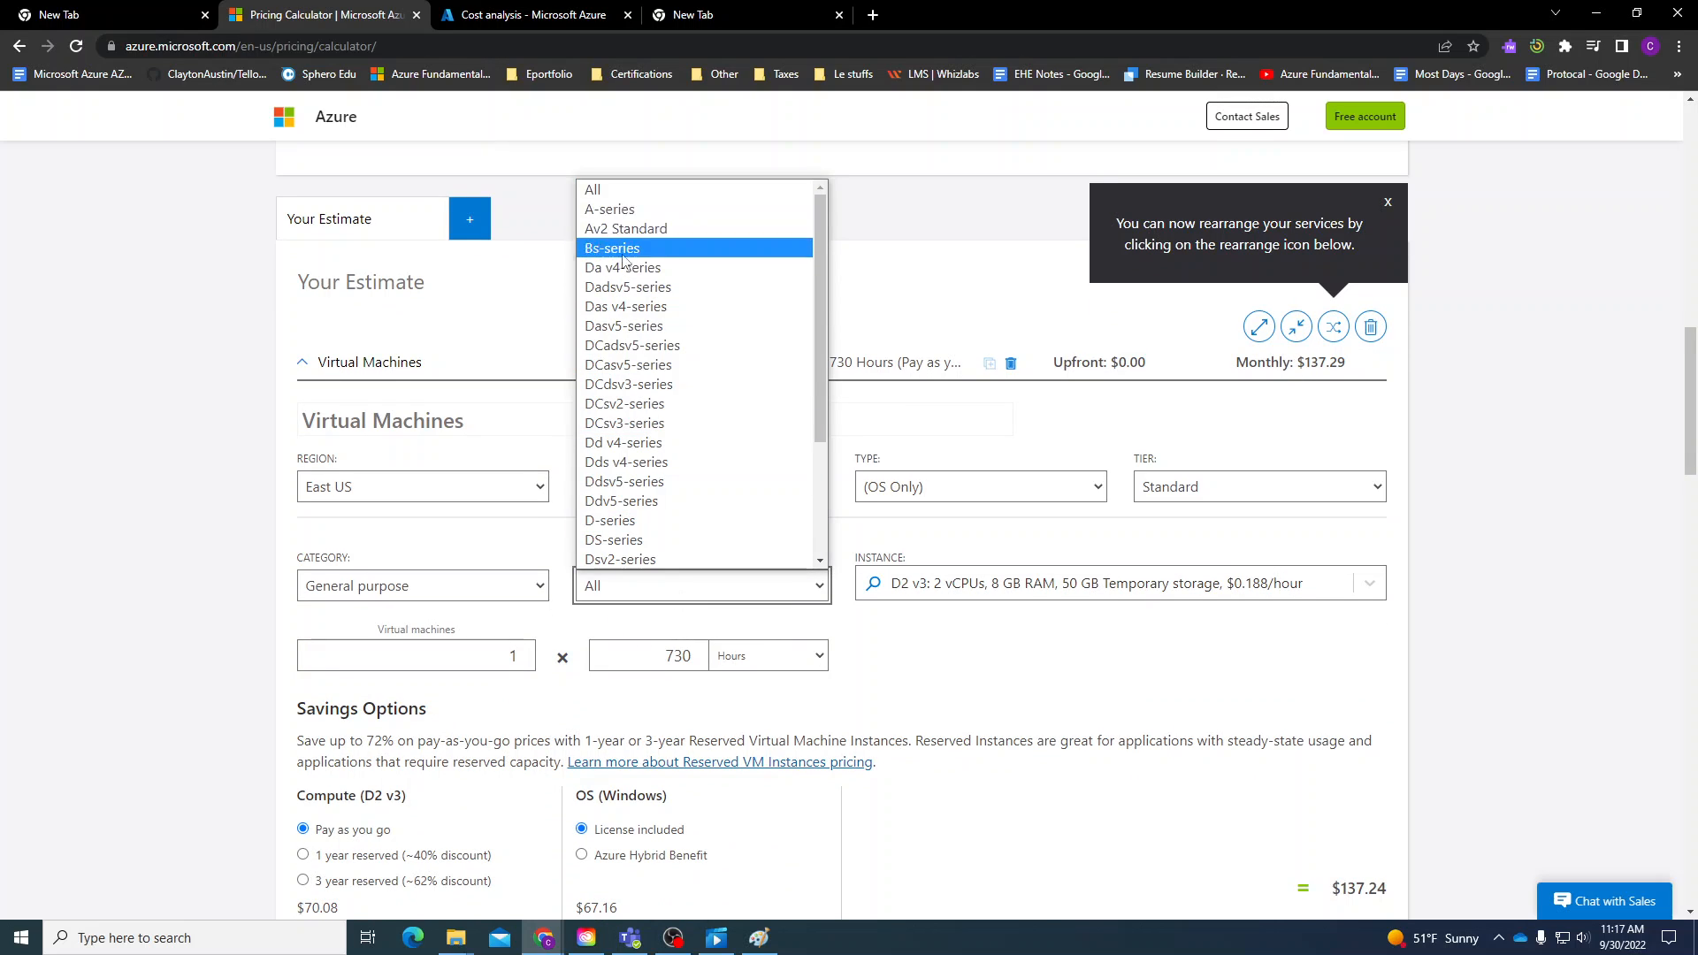
pyautogui.scroll(-2, 610, 257)
pyautogui.click(1028, 715)
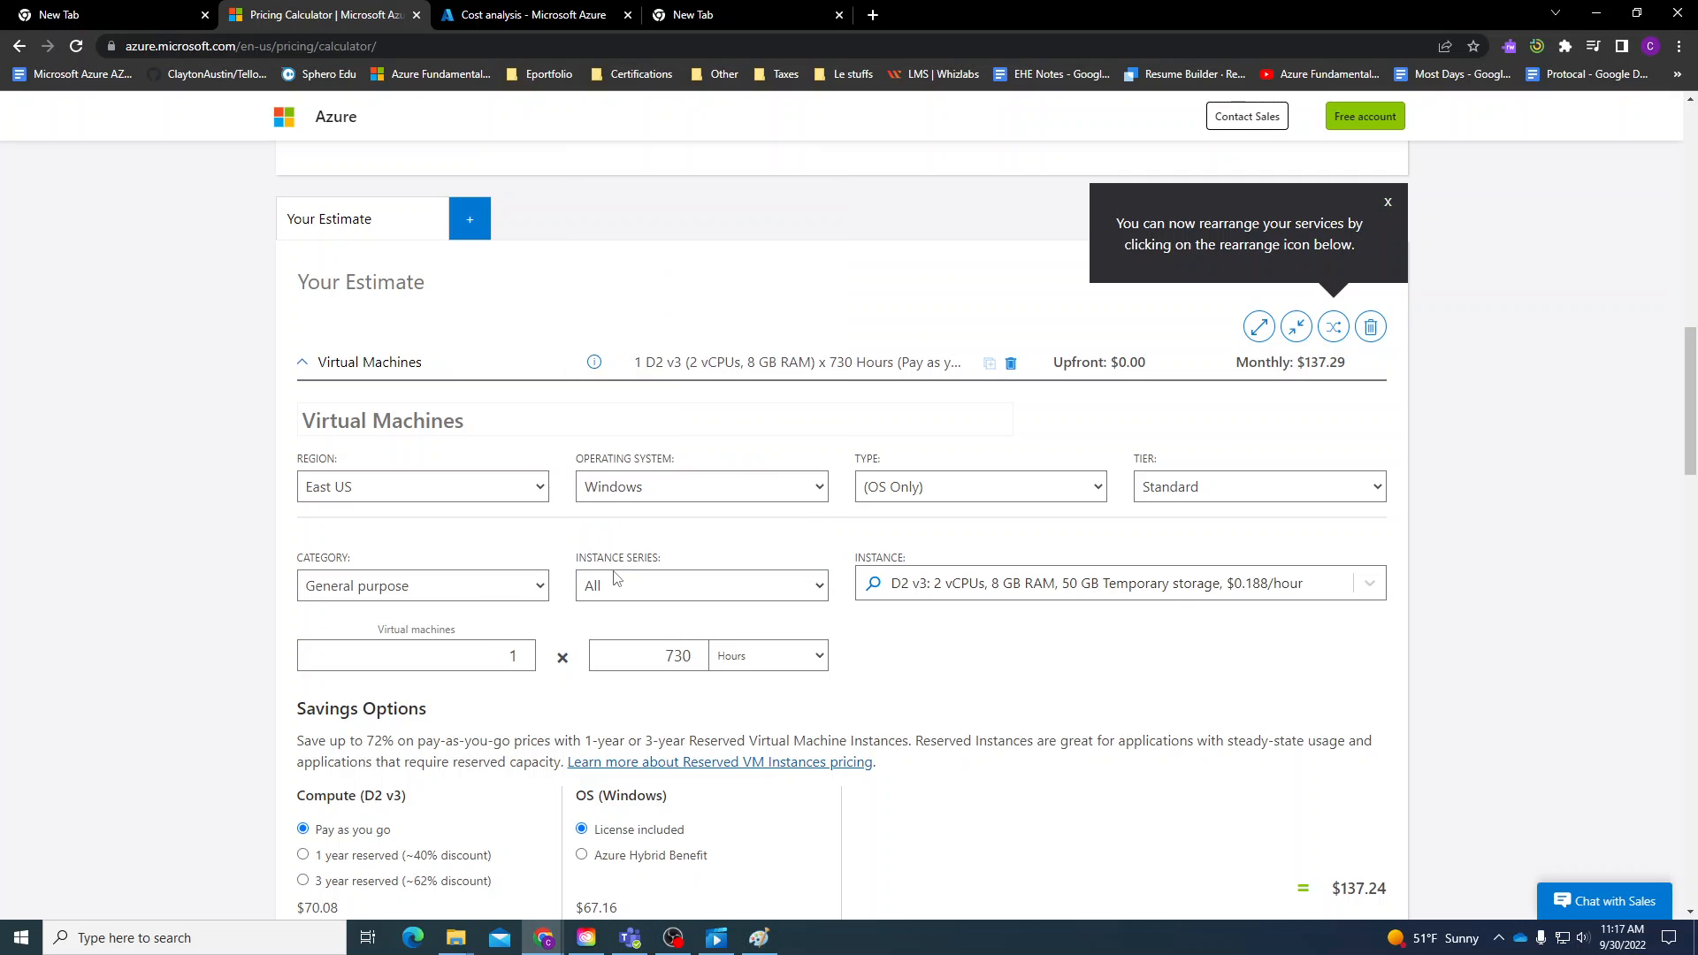
pyautogui.click(618, 584)
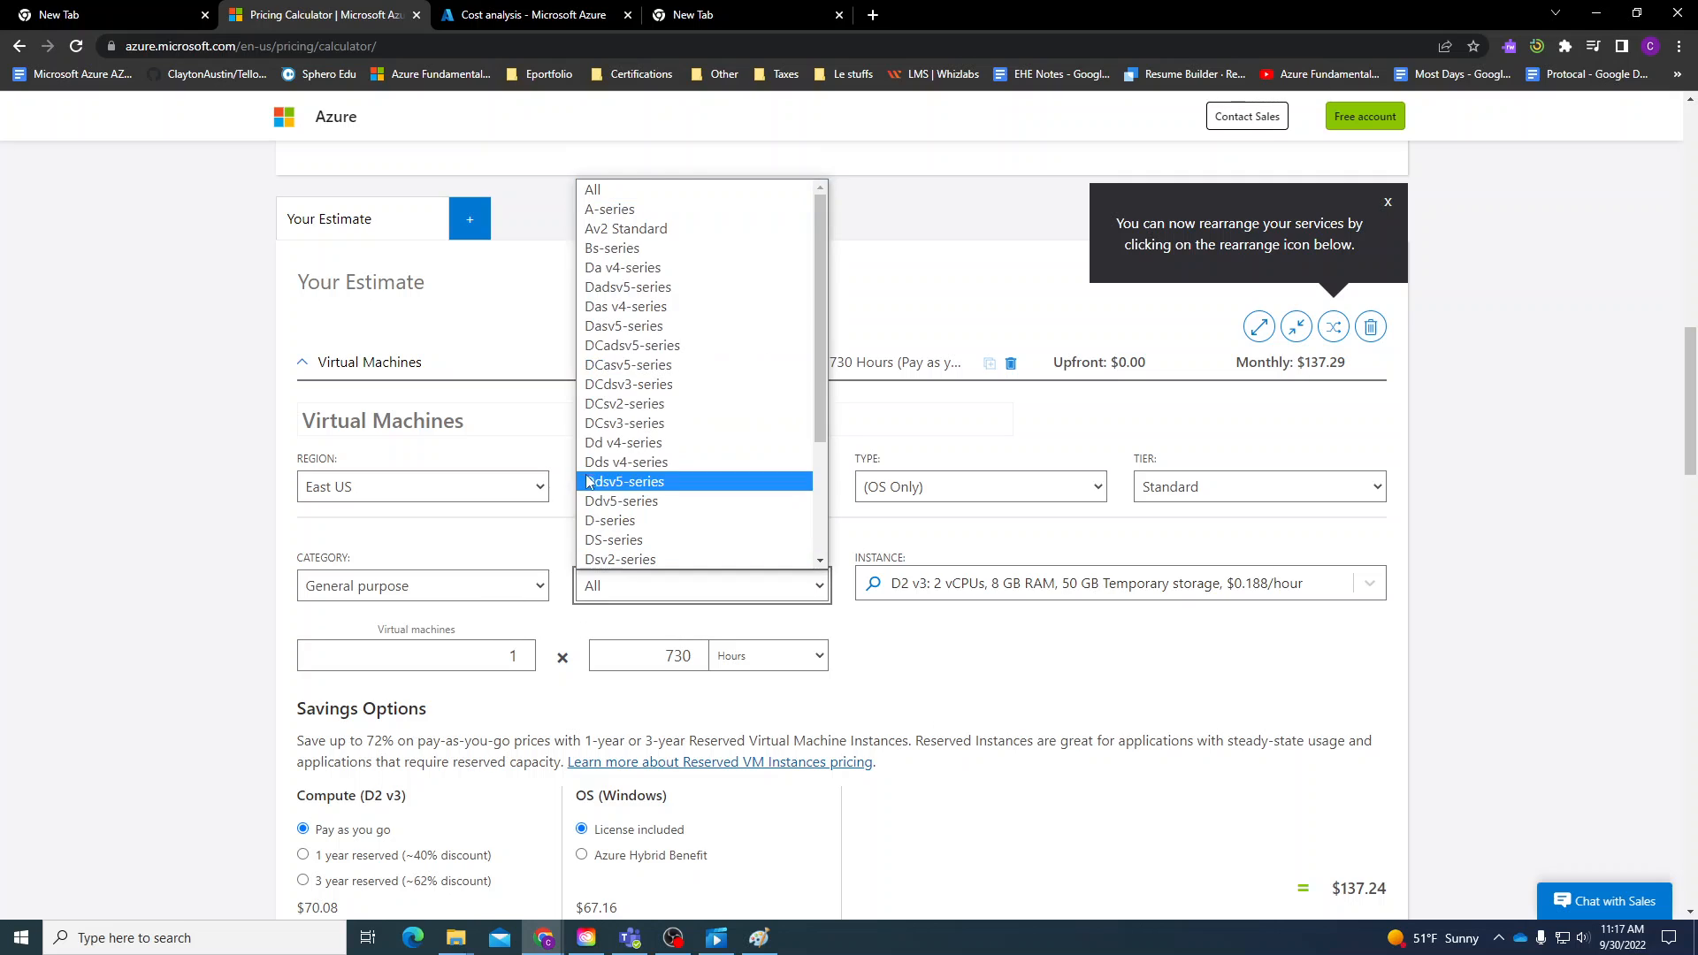
pyautogui.click(610, 191)
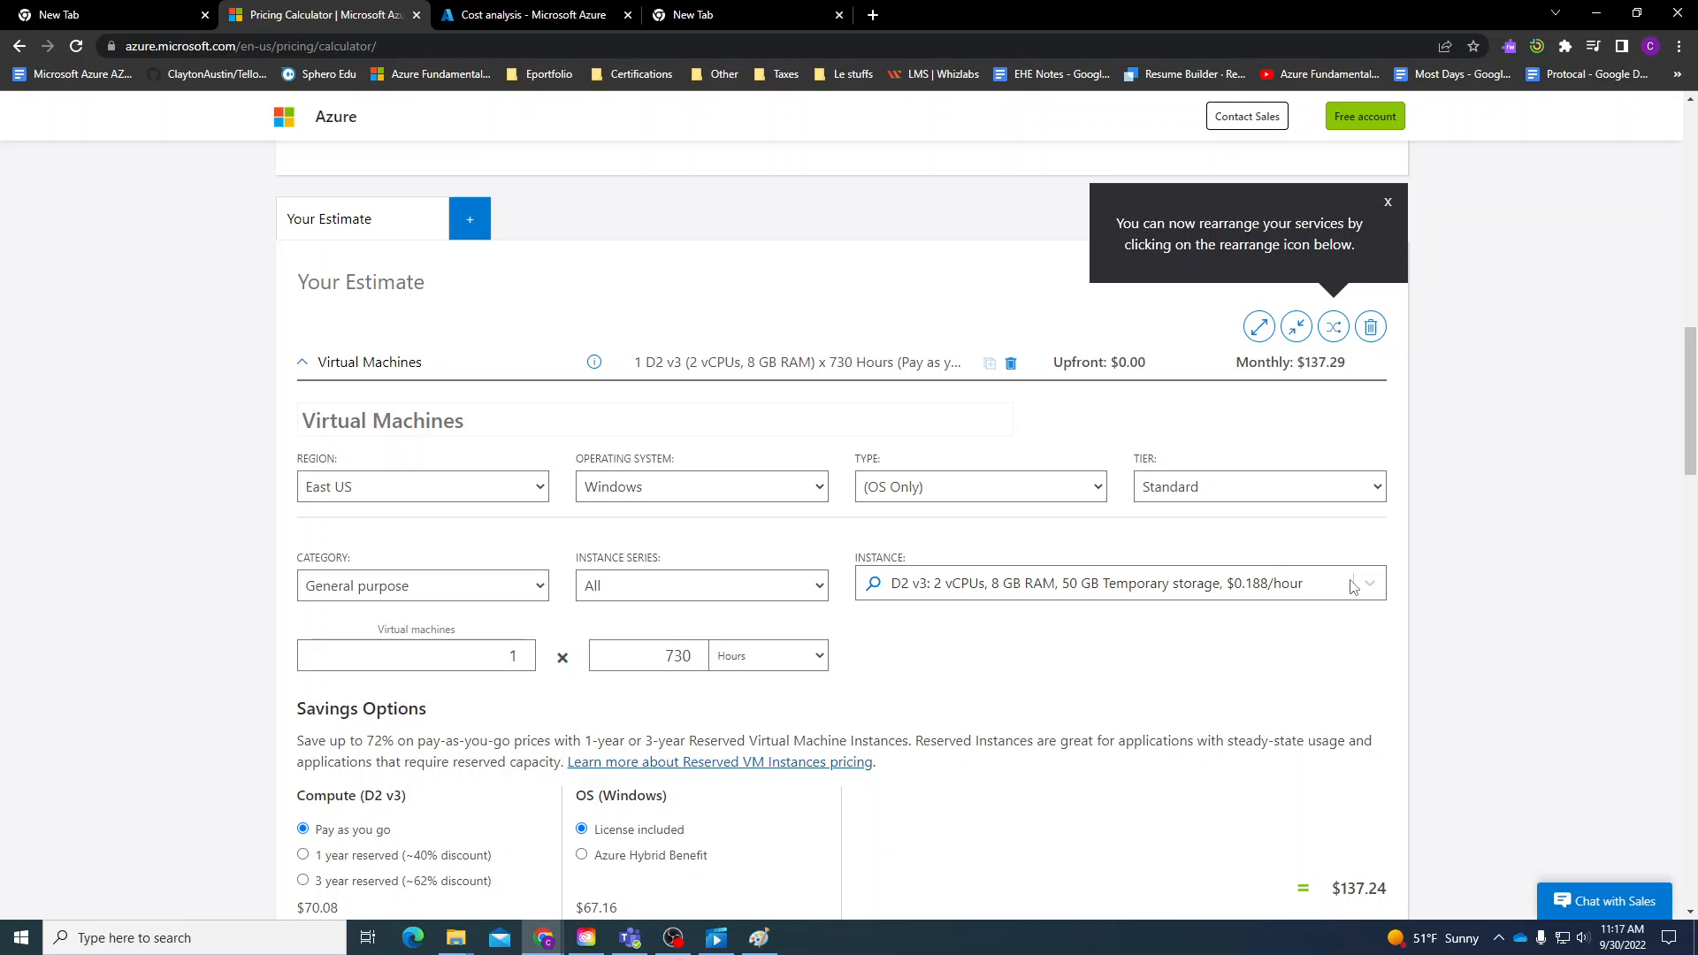
# Set the virtual machine's instance to A3 with 4 cores, 7 GB RAM and 285 GB temporary storage.
pyautogui.click(1356, 587)
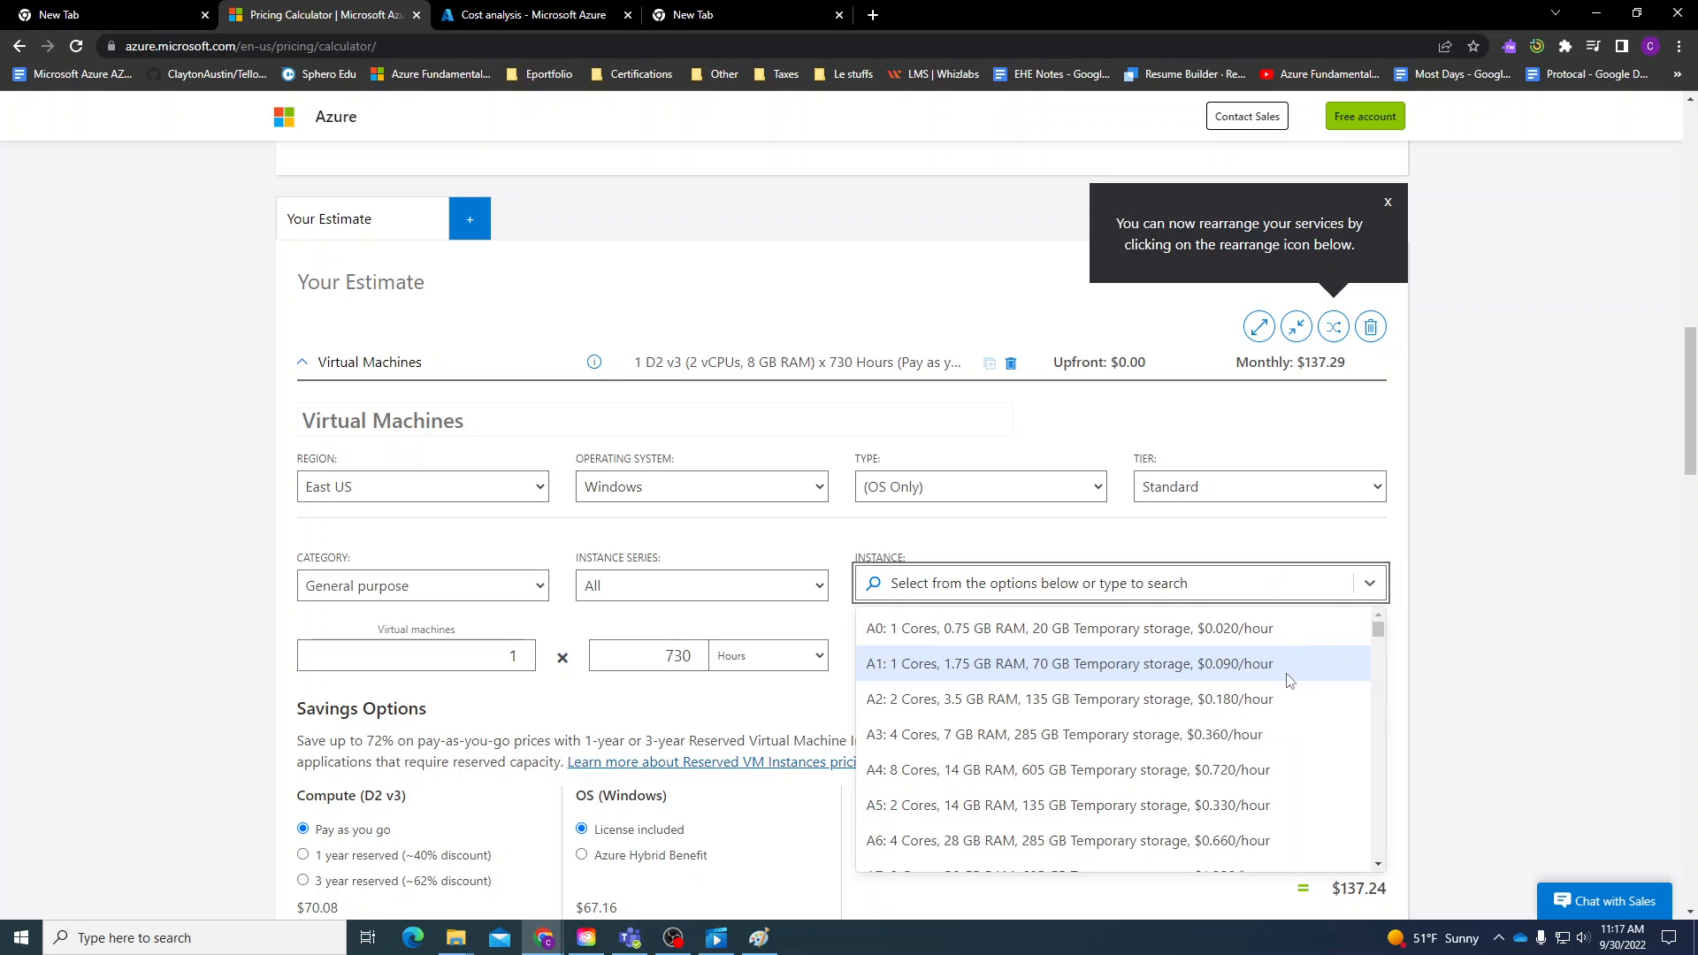
pyautogui.scroll(-8, 1238, 699)
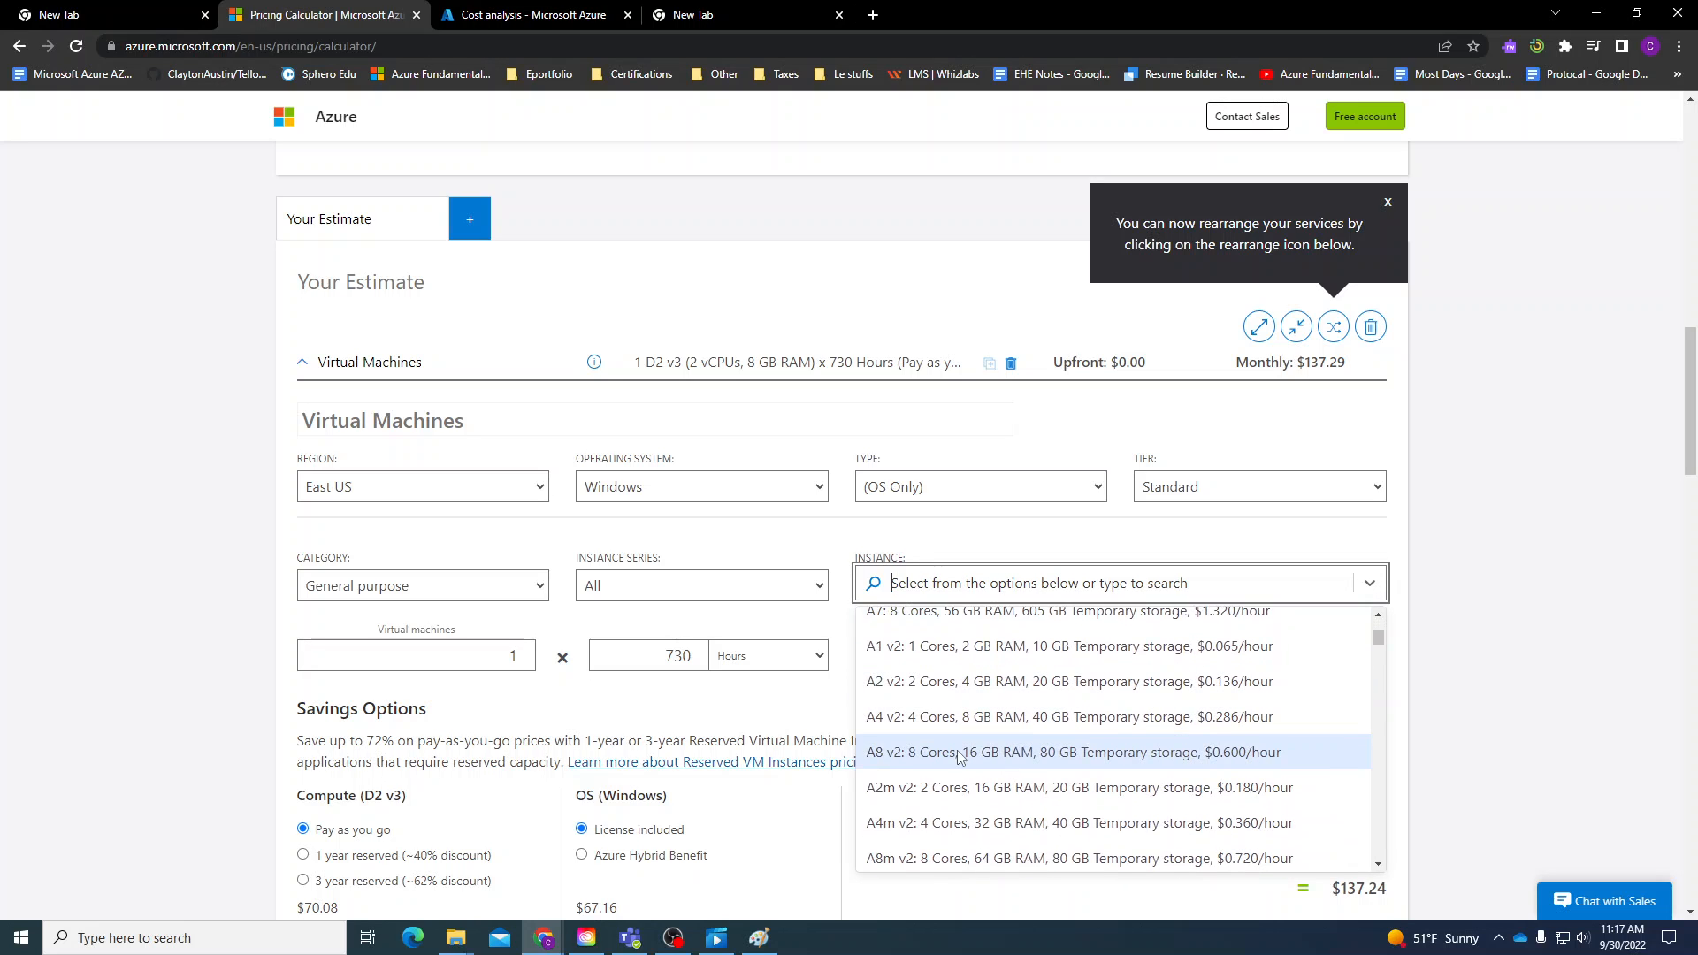
pyautogui.scroll(3, 947, 741)
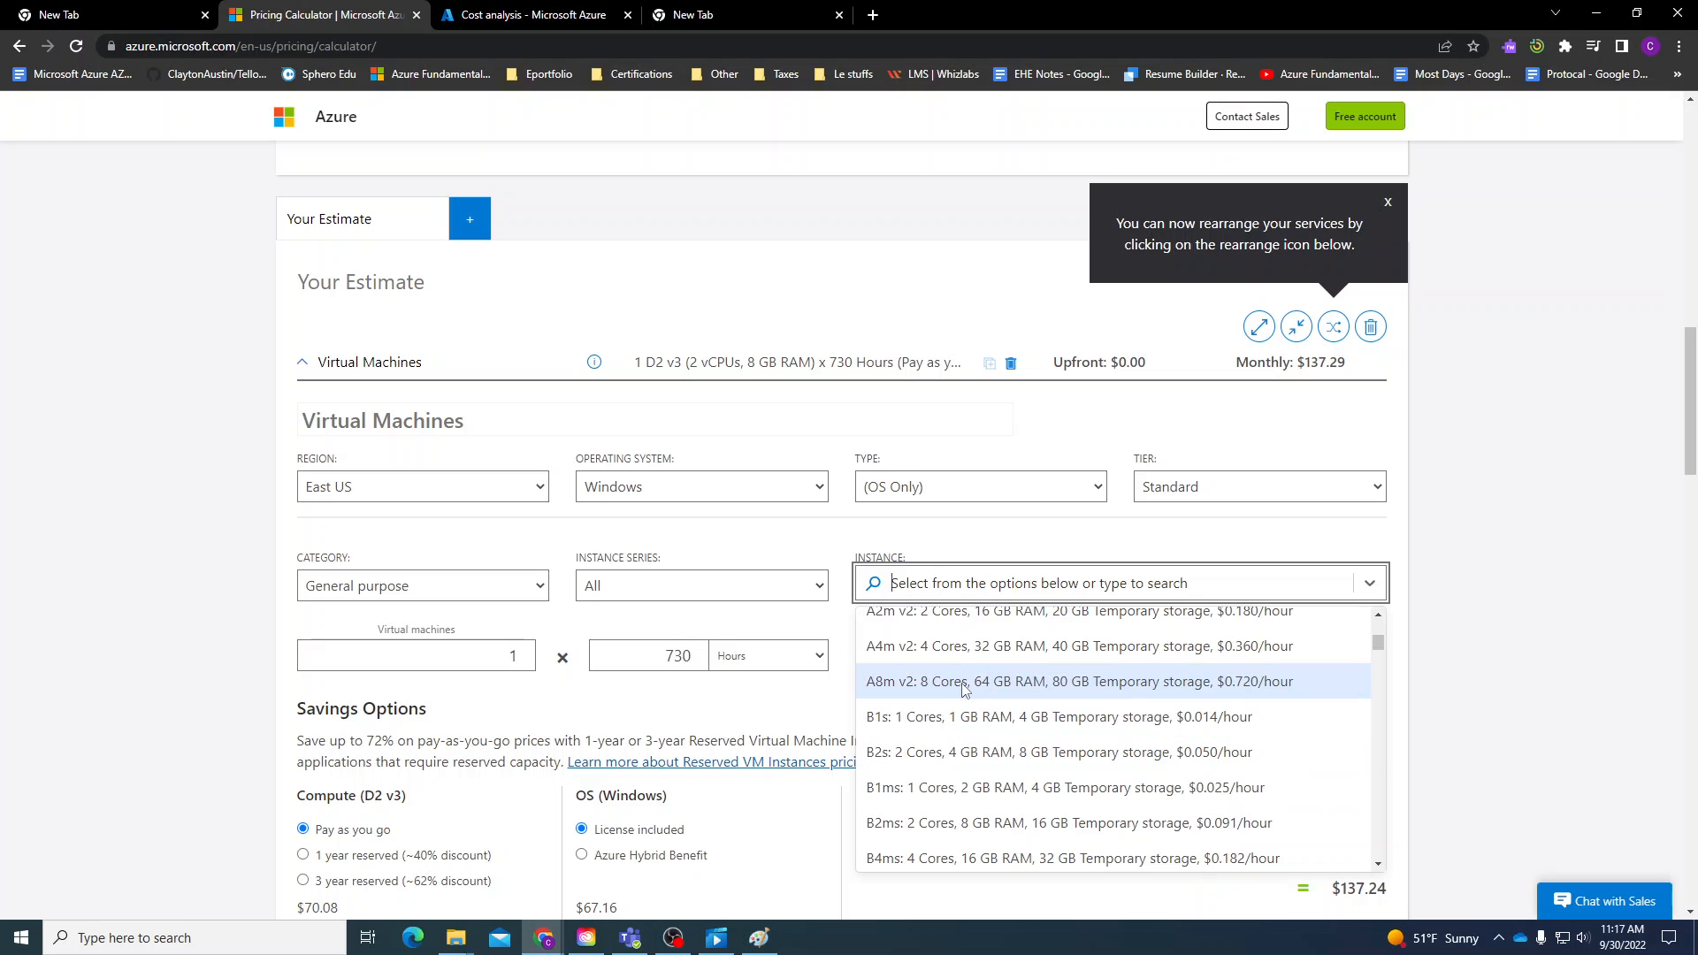
pyautogui.scroll(5, 973, 695)
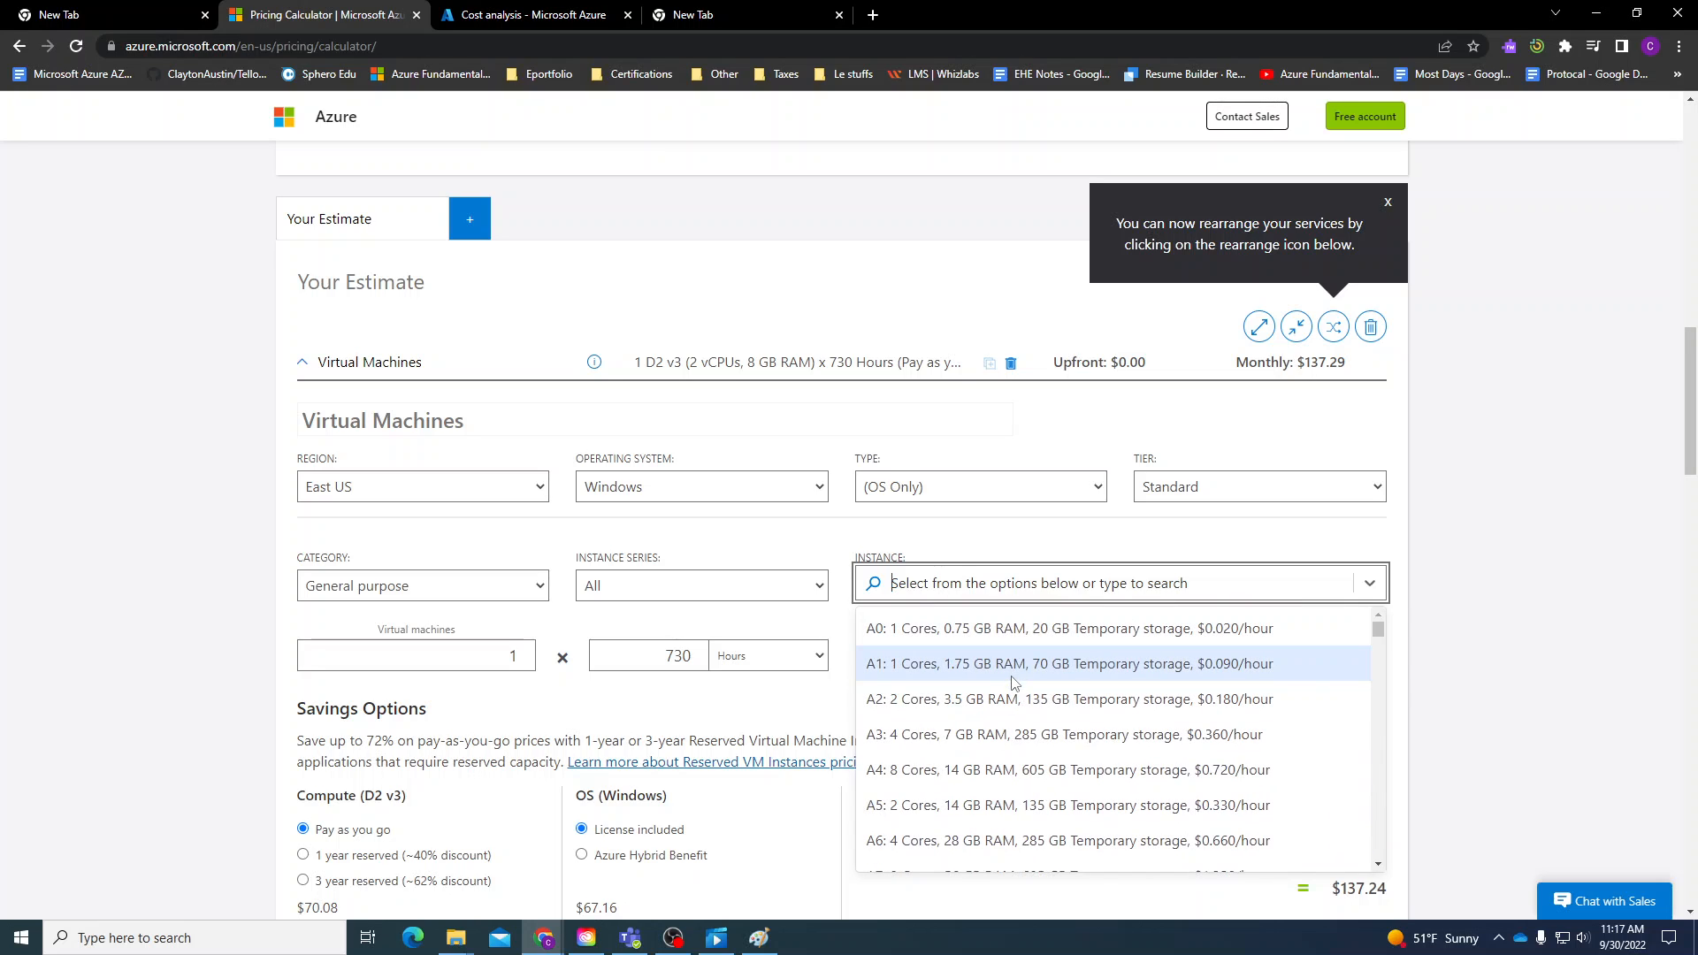
pyautogui.scroll(-1, 955, 693)
pyautogui.scroll(3, 952, 692)
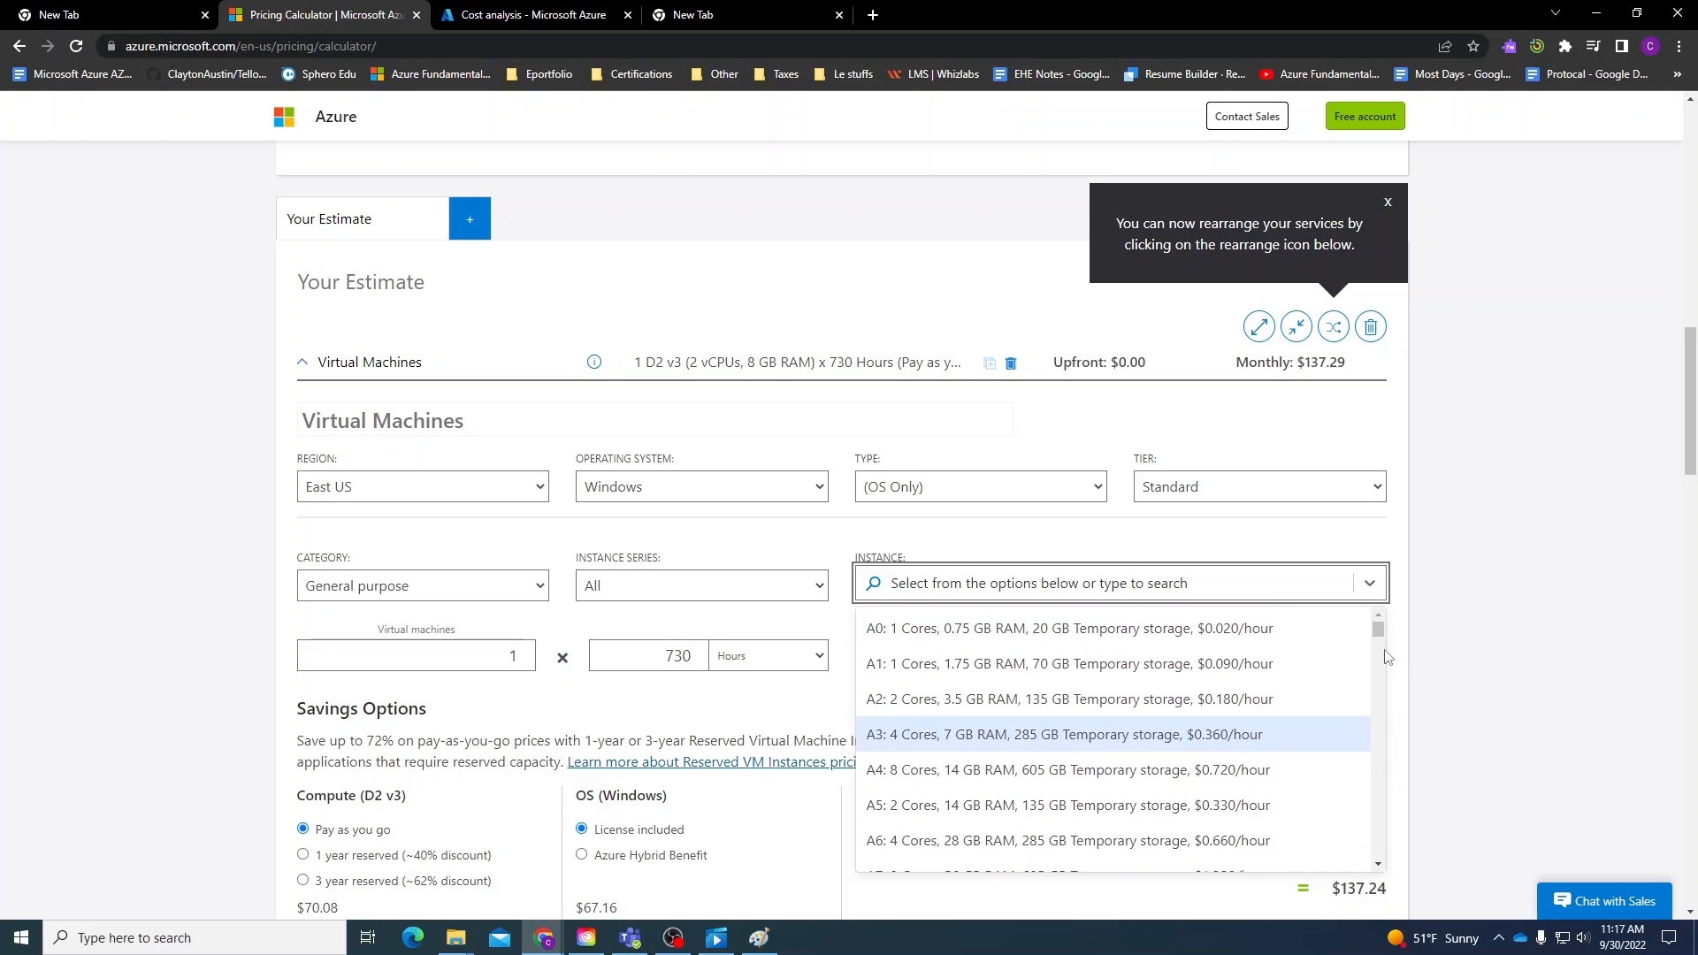
pyautogui.scroll(-3, 1324, 663)
pyautogui.scroll(2, 1323, 671)
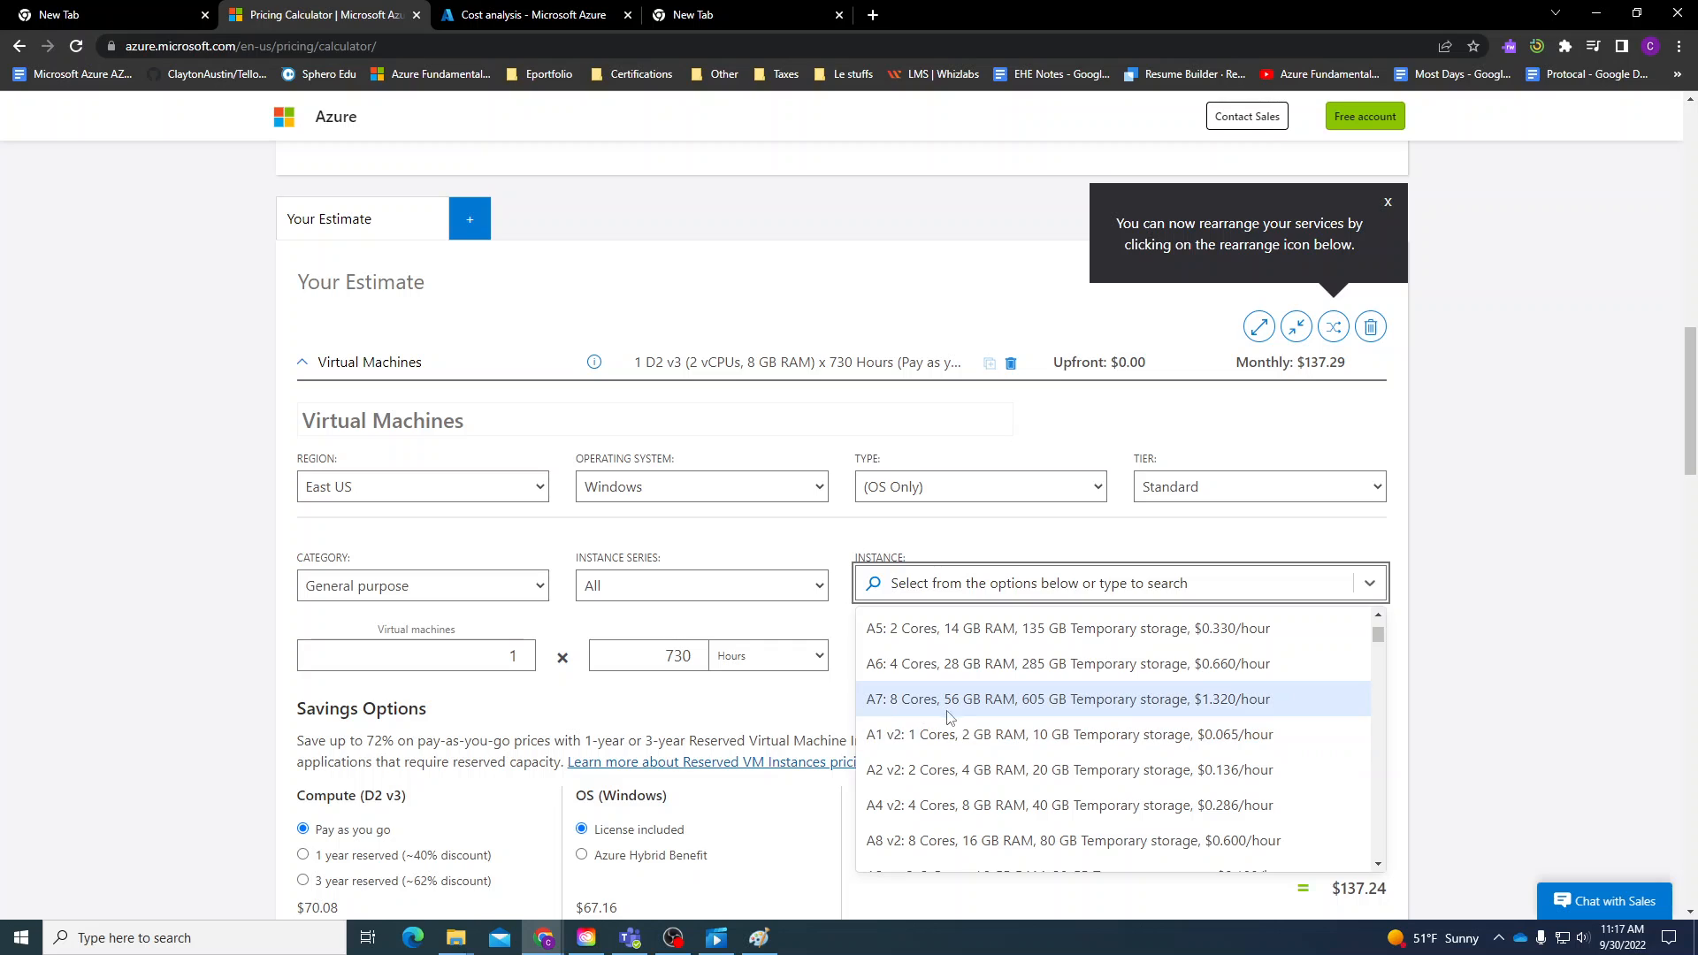
pyautogui.scroll(2, 1062, 725)
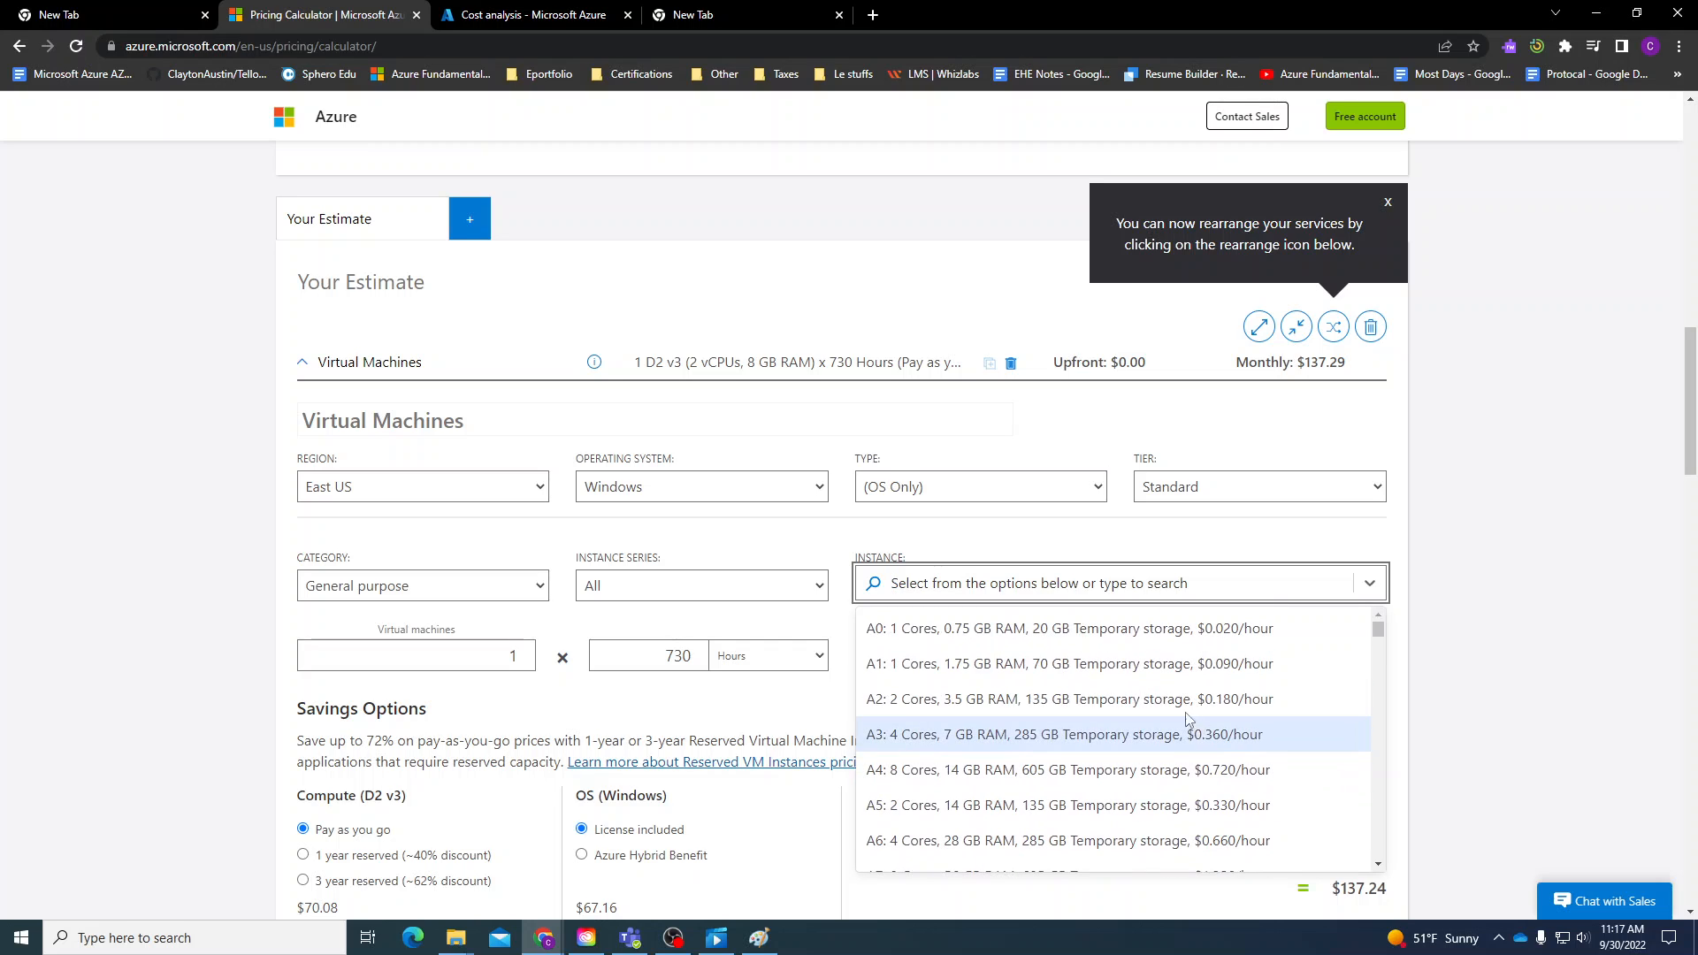
pyautogui.click(999, 738)
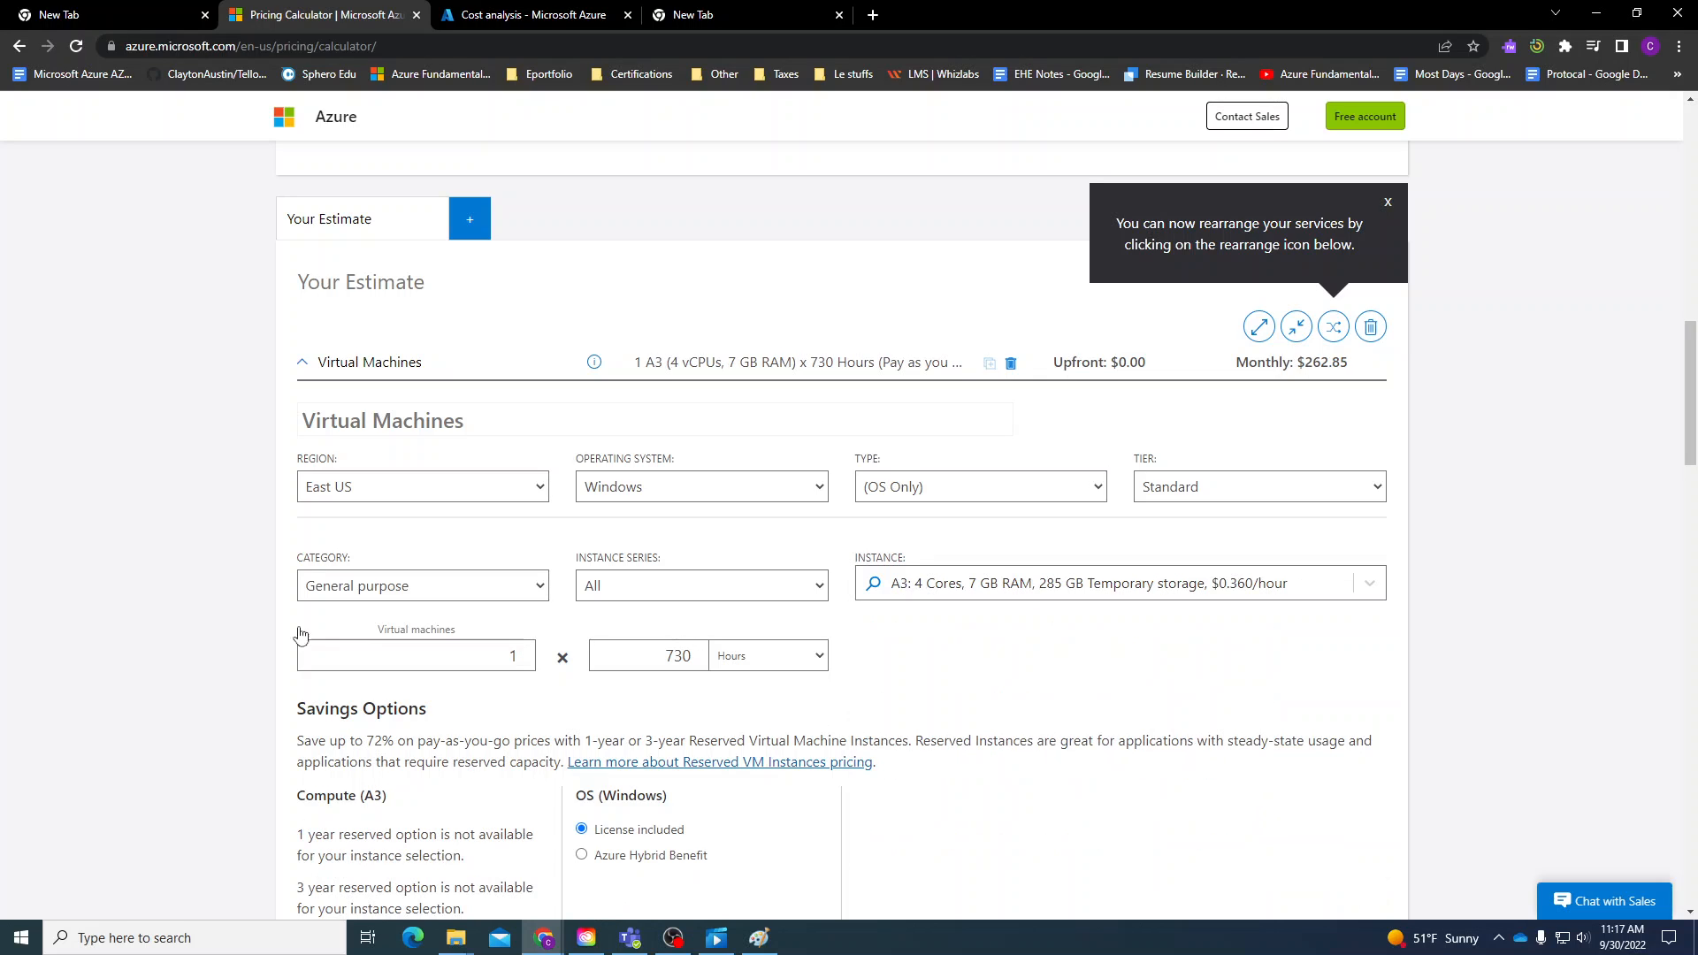
# Set the number of virtual machines to 10.
pyautogui.click(407, 655)
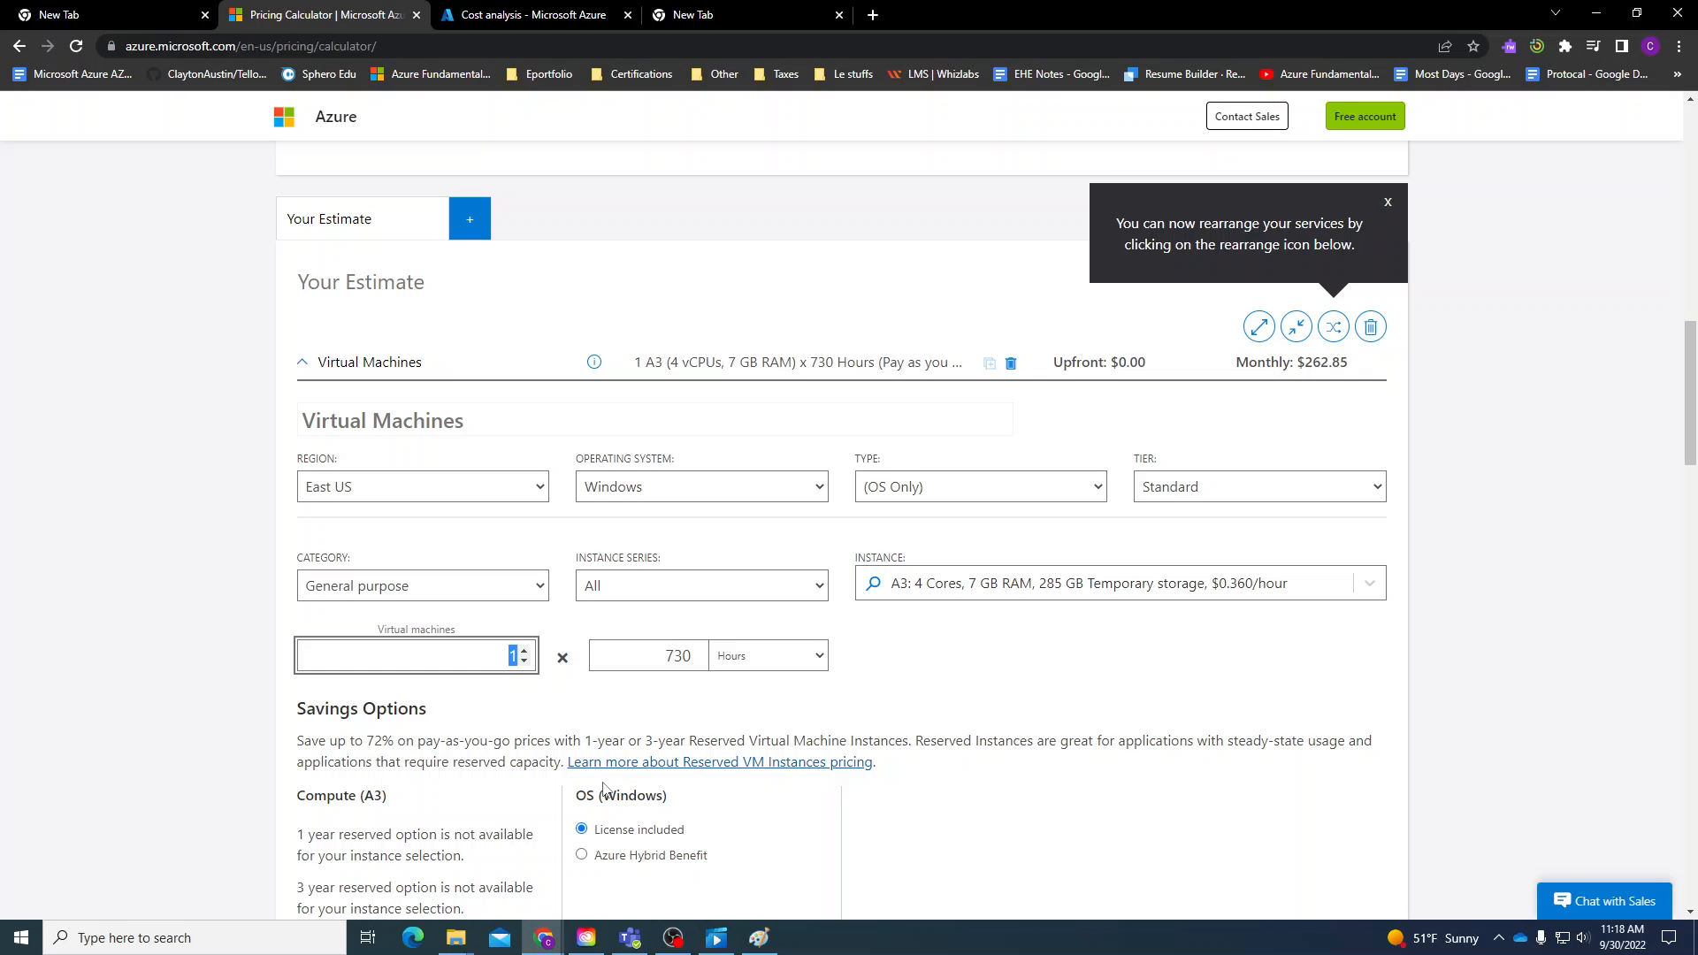
pyautogui.write('0')
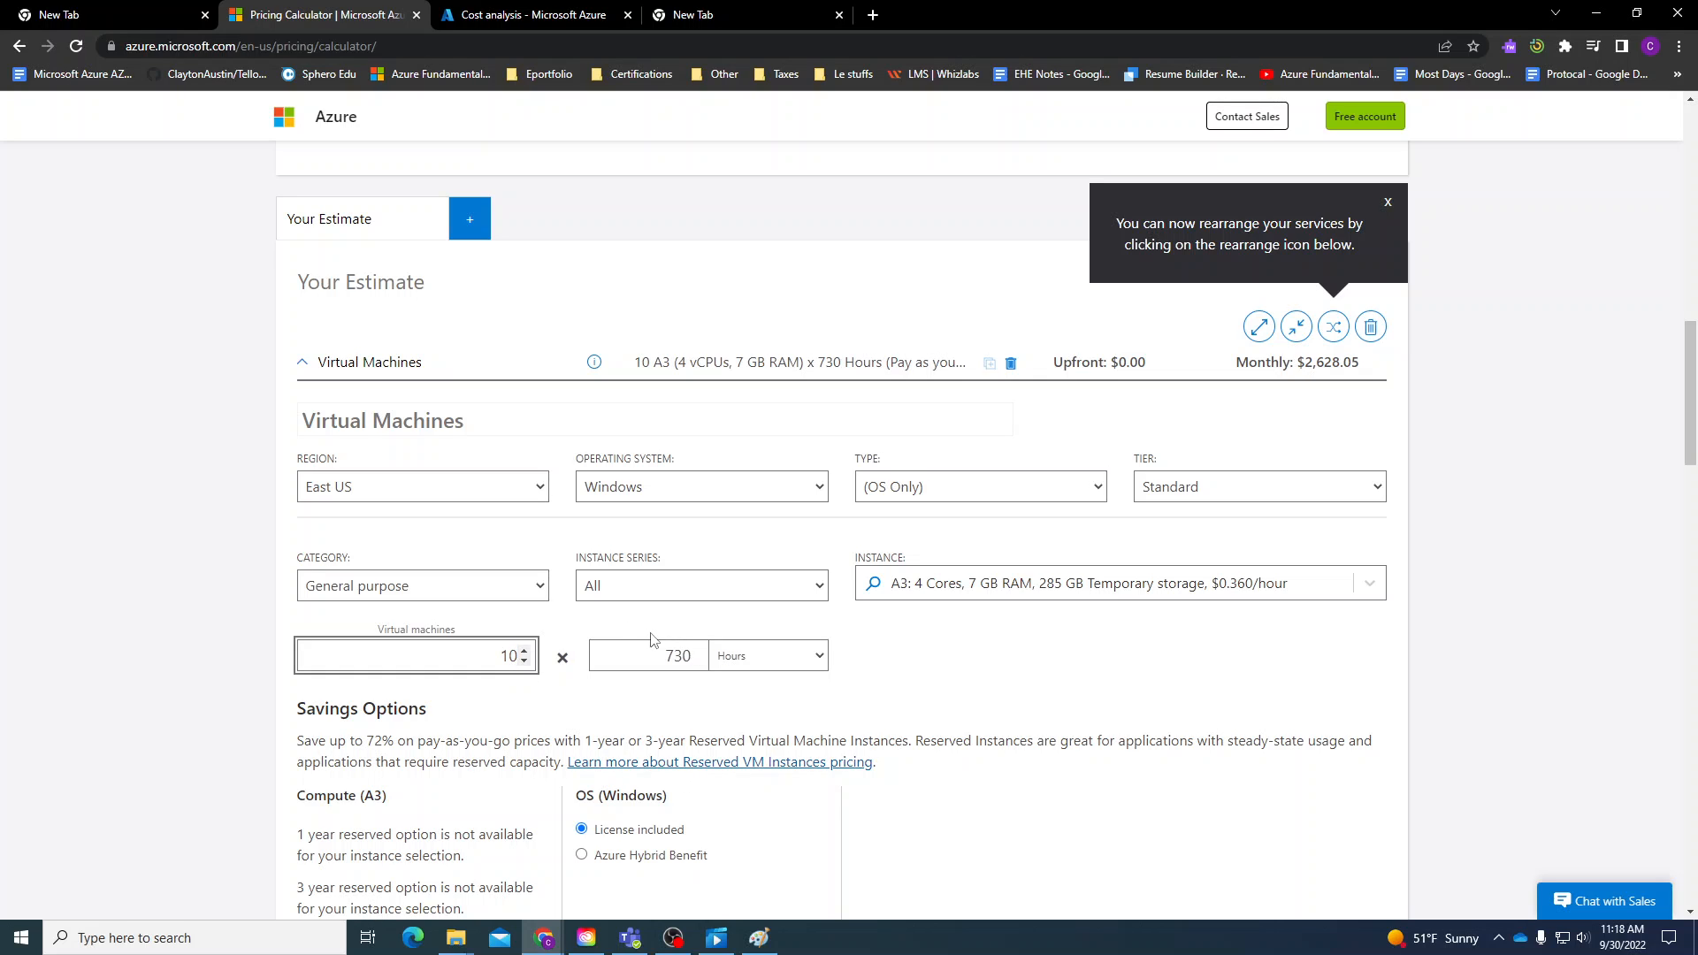
pyautogui.press('Tab')
pyautogui.press('Tab')
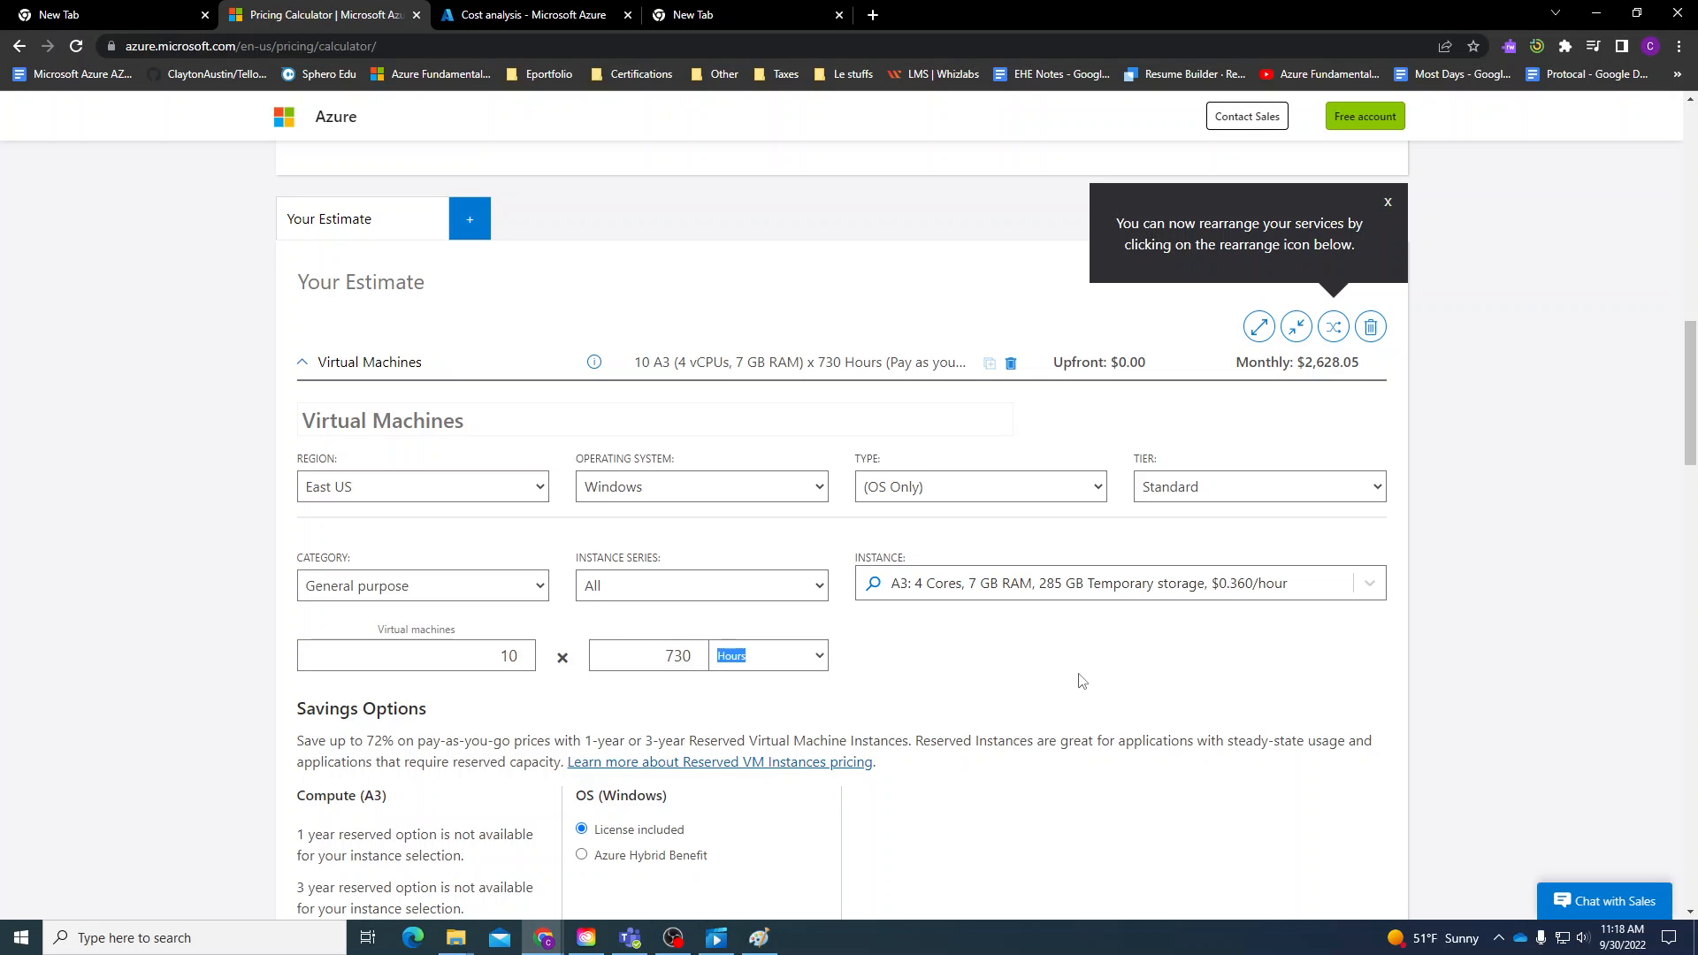
pyautogui.click(814, 655)
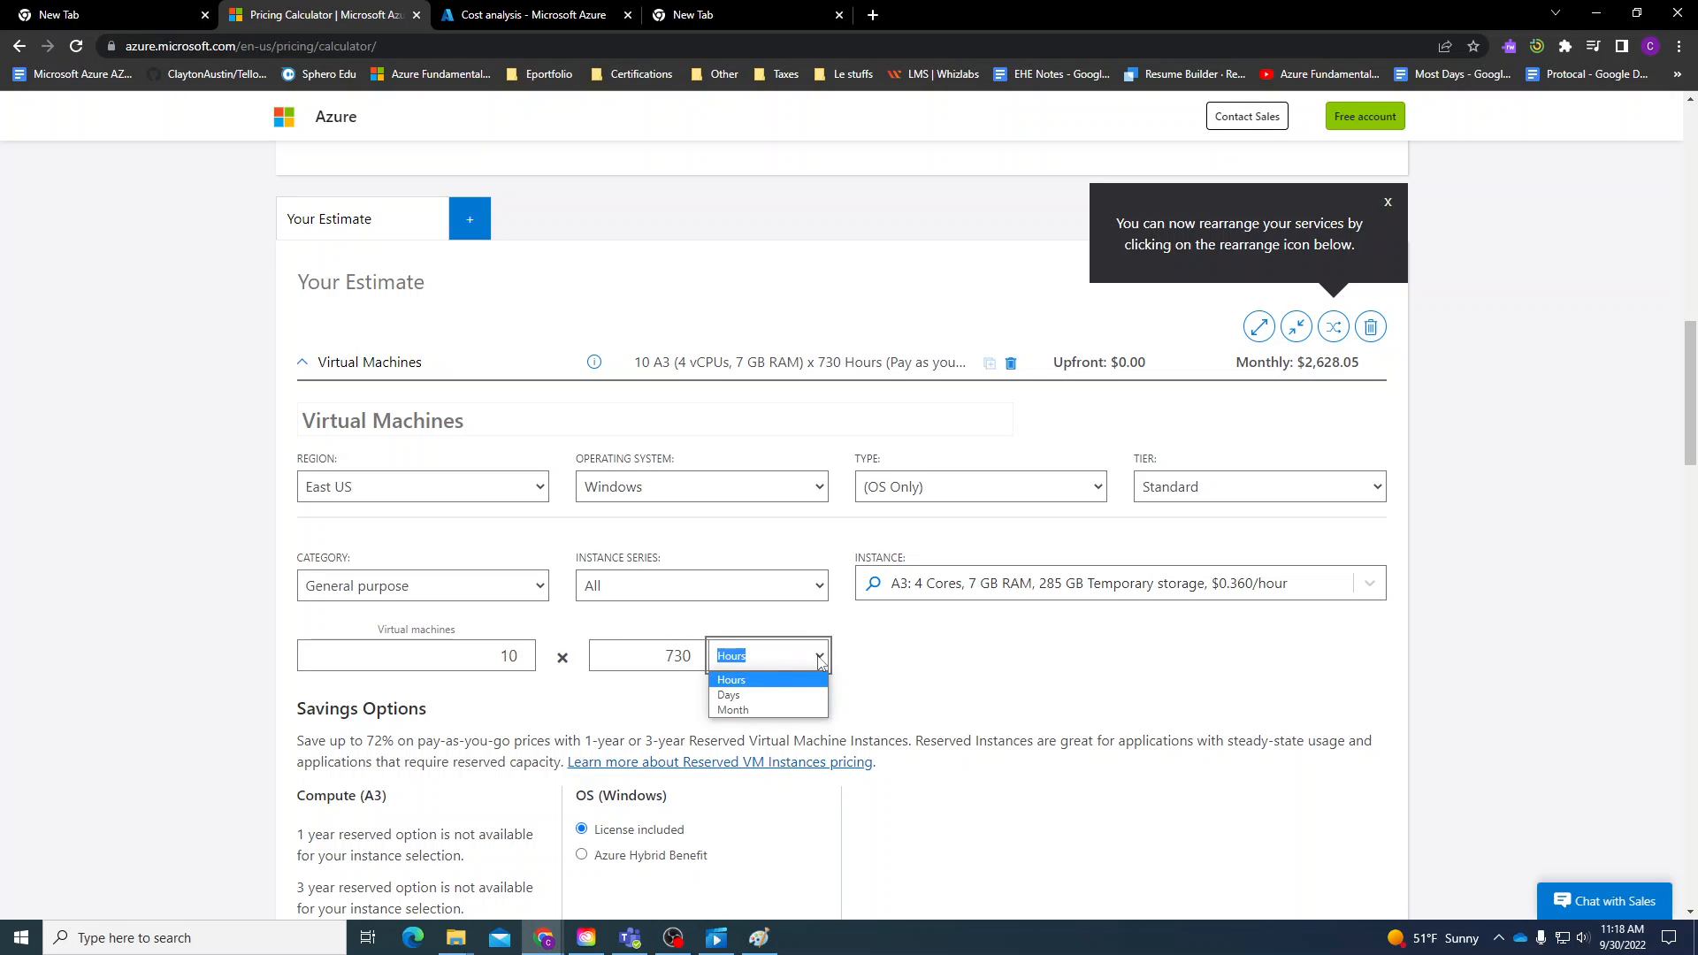
pyautogui.click(792, 695)
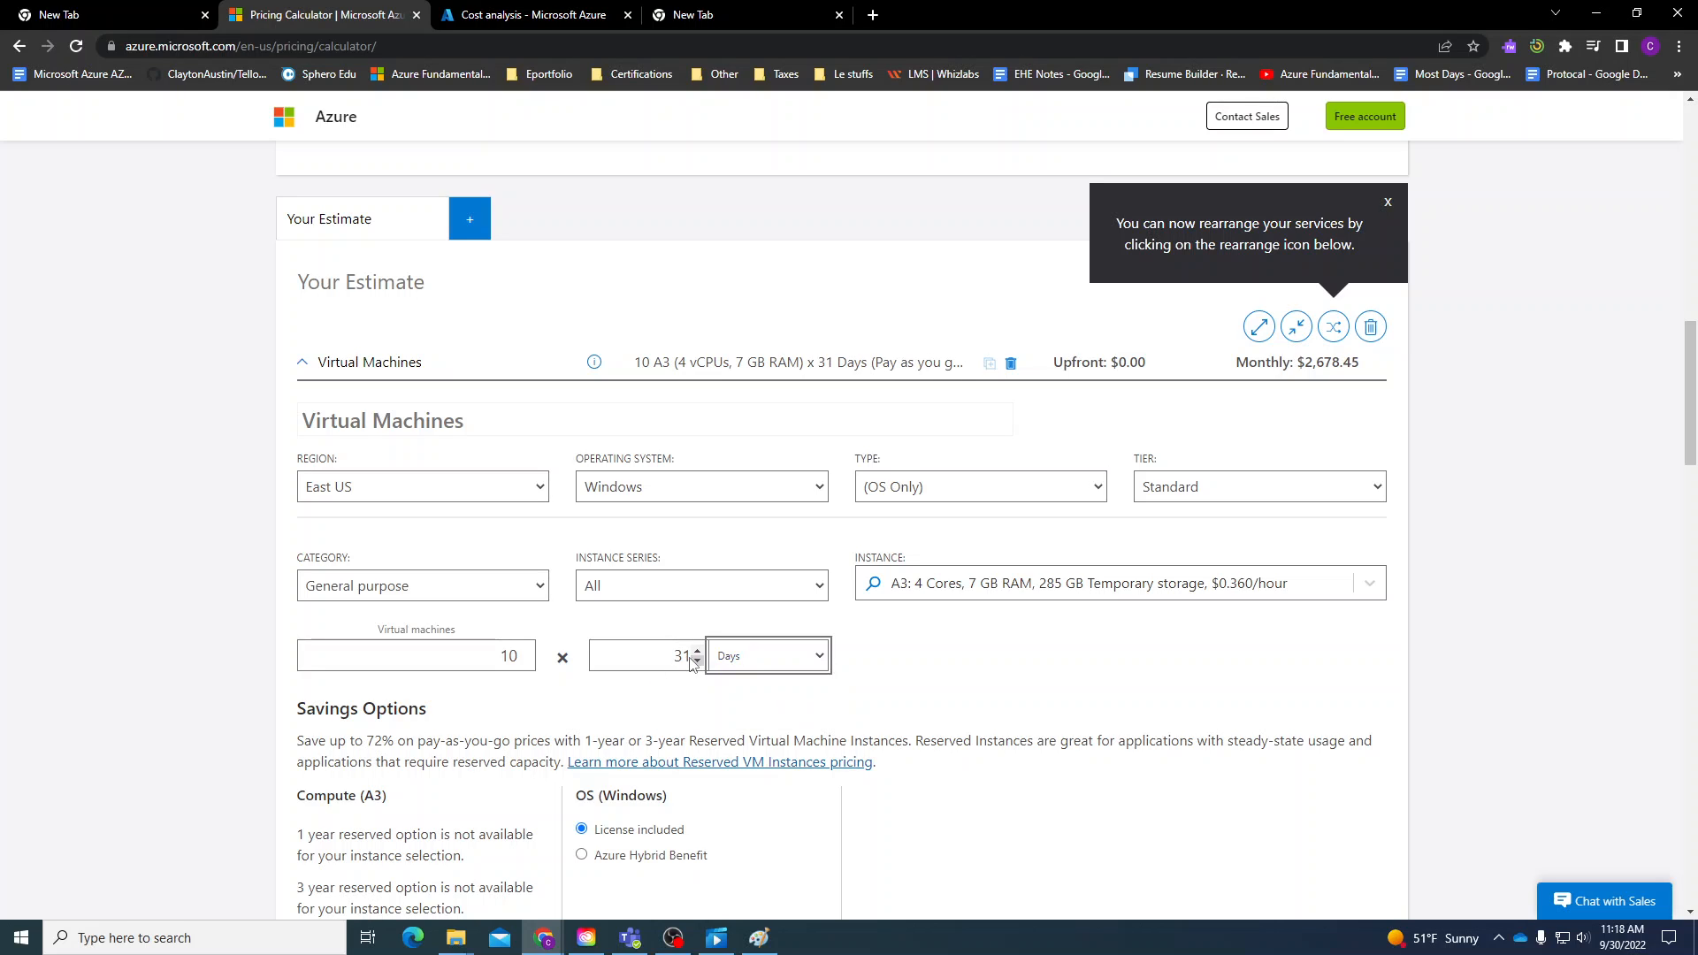
pyautogui.doubleClick(680, 657)
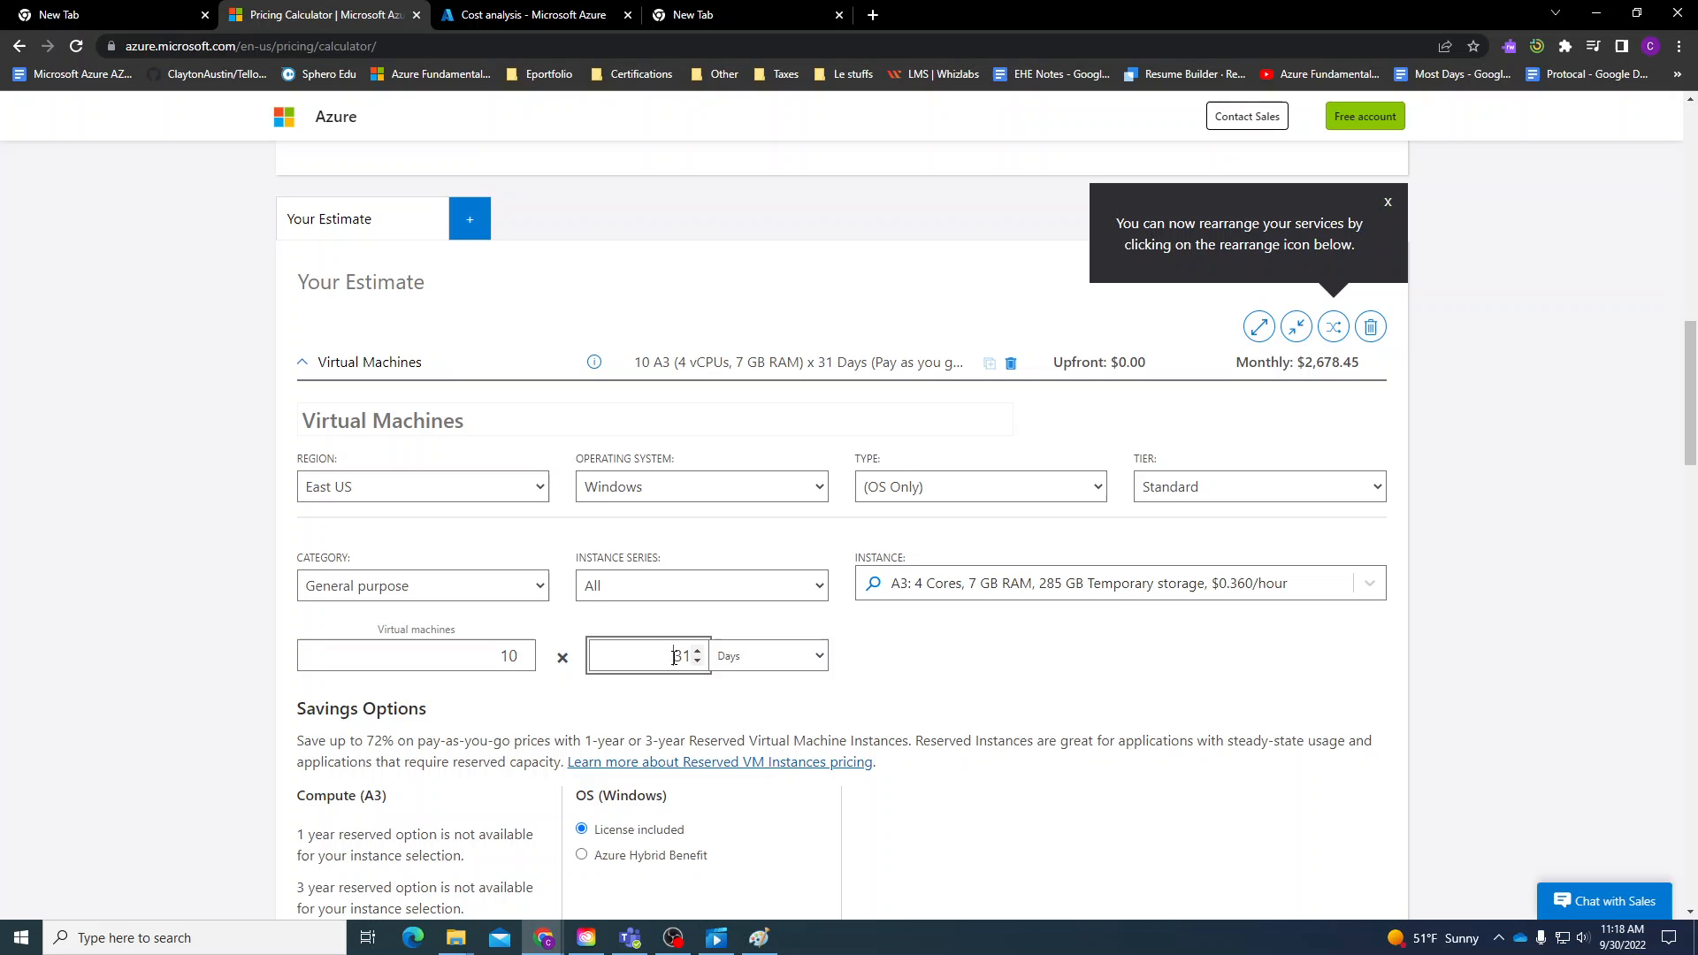
pyautogui.click(765, 655)
pyautogui.click(752, 675)
# Set the usage time of the virtual machines to 400 hours.
pyautogui.doubleClick(660, 657)
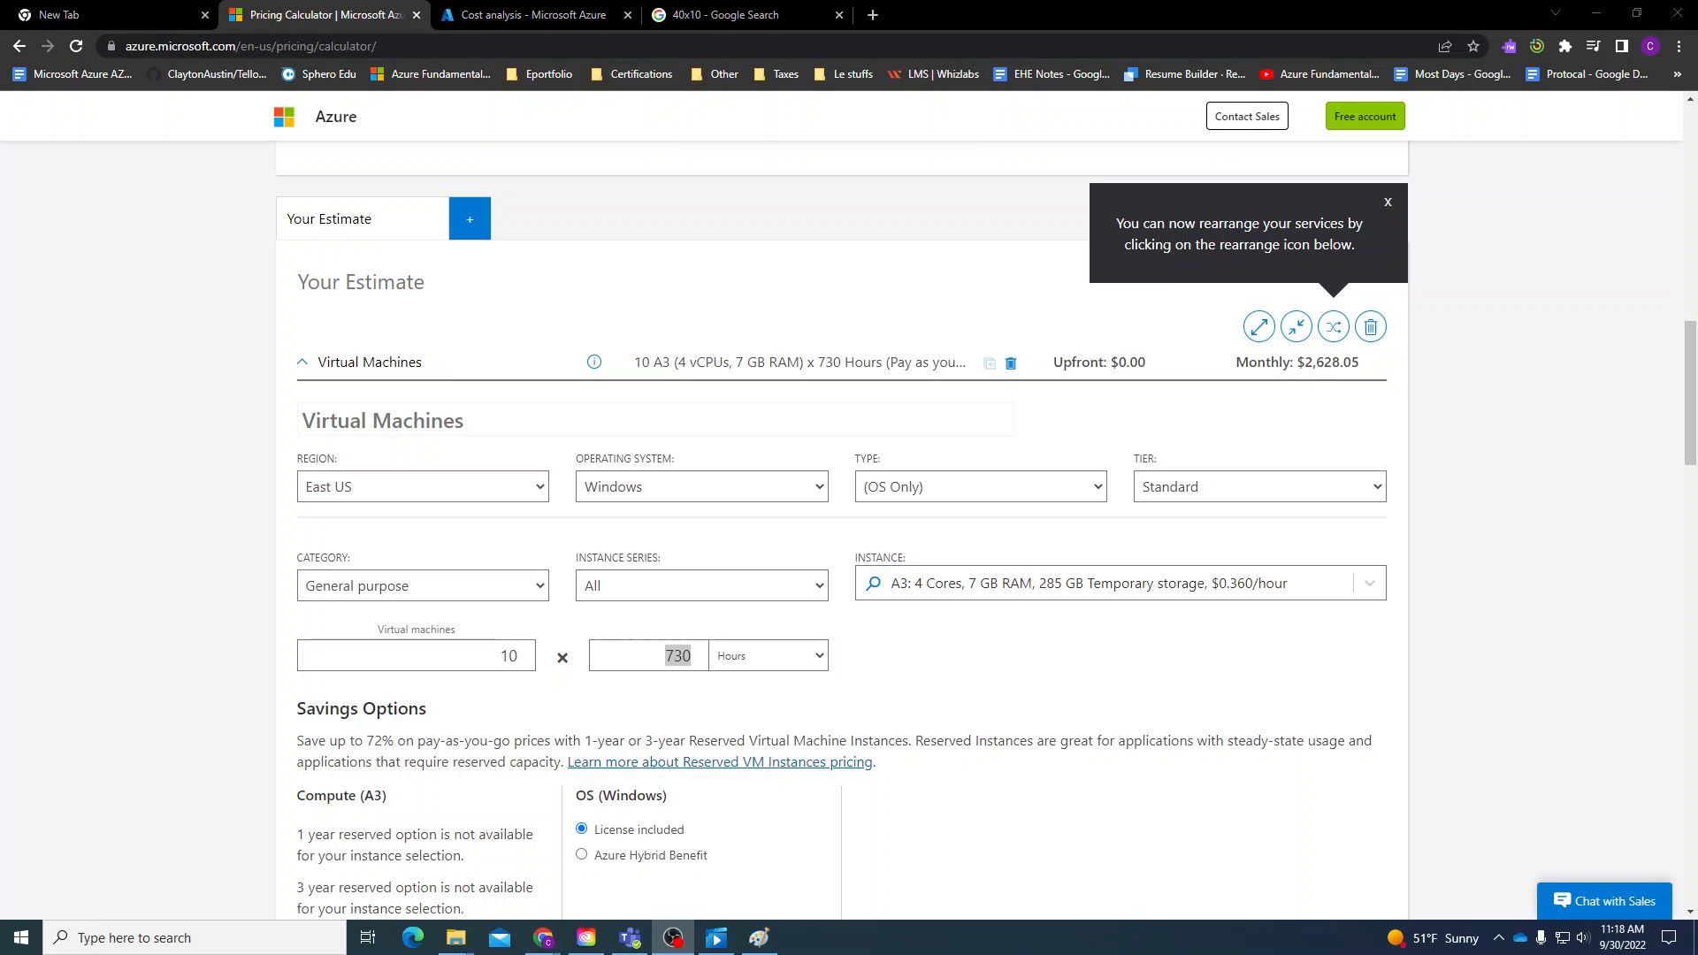
pyautogui.click(698, 661)
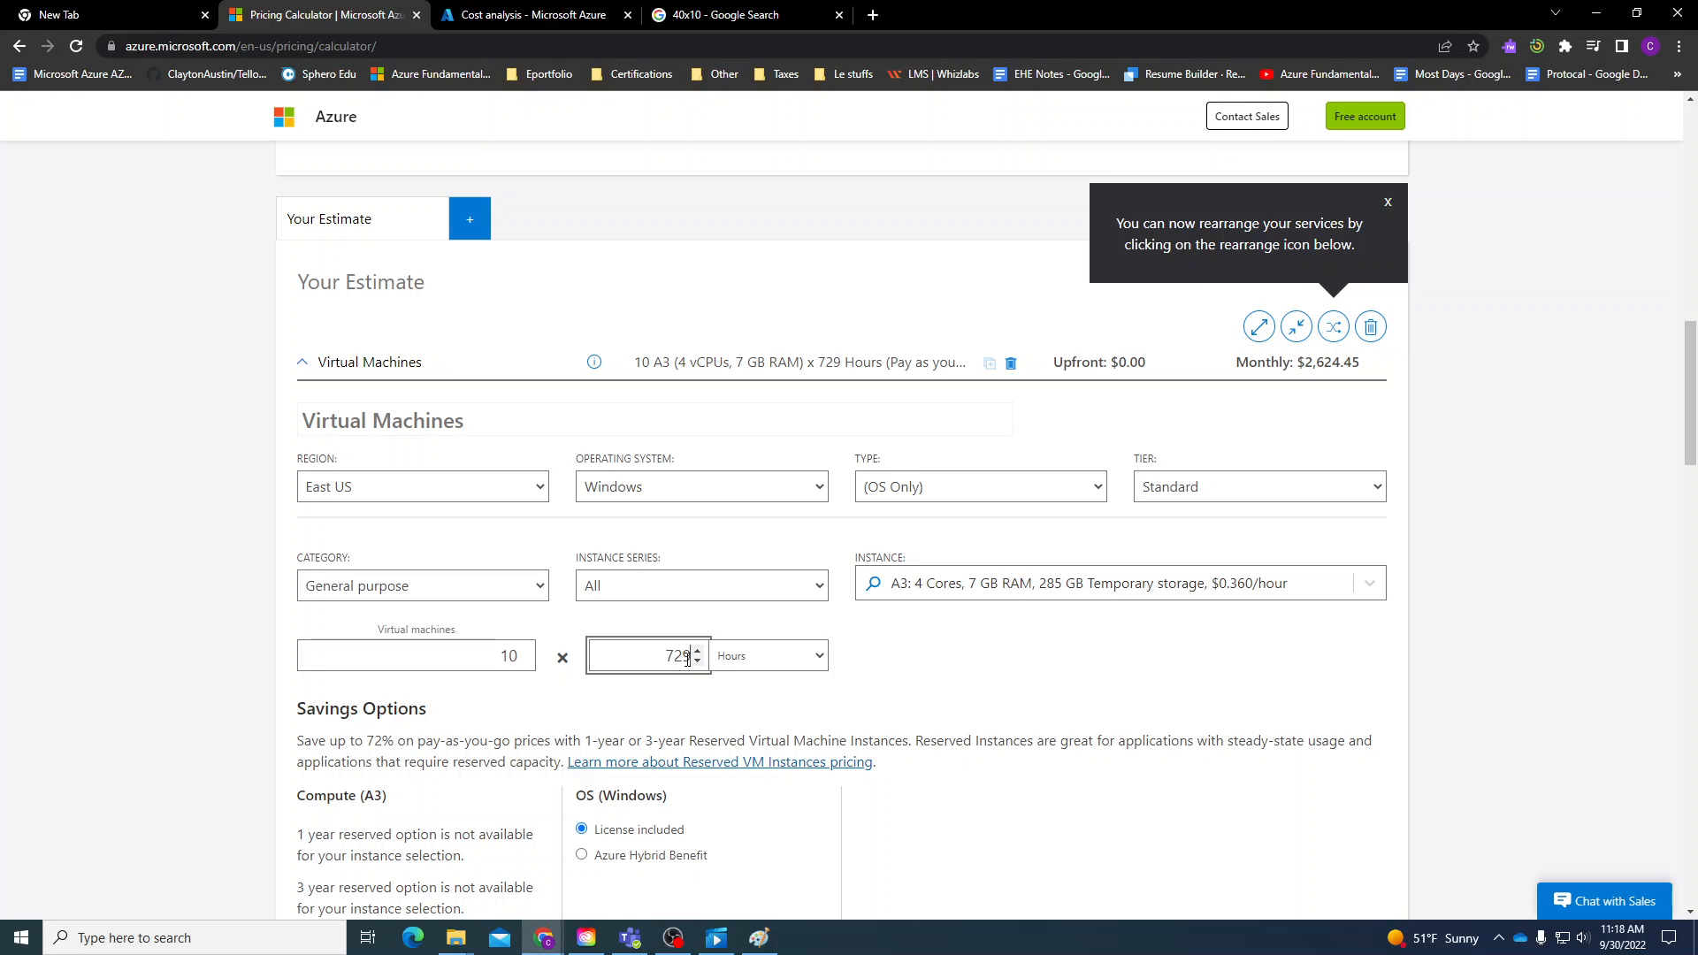
pyautogui.doubleClick(669, 656)
pyautogui.write('400')
pyautogui.click(607, 706)
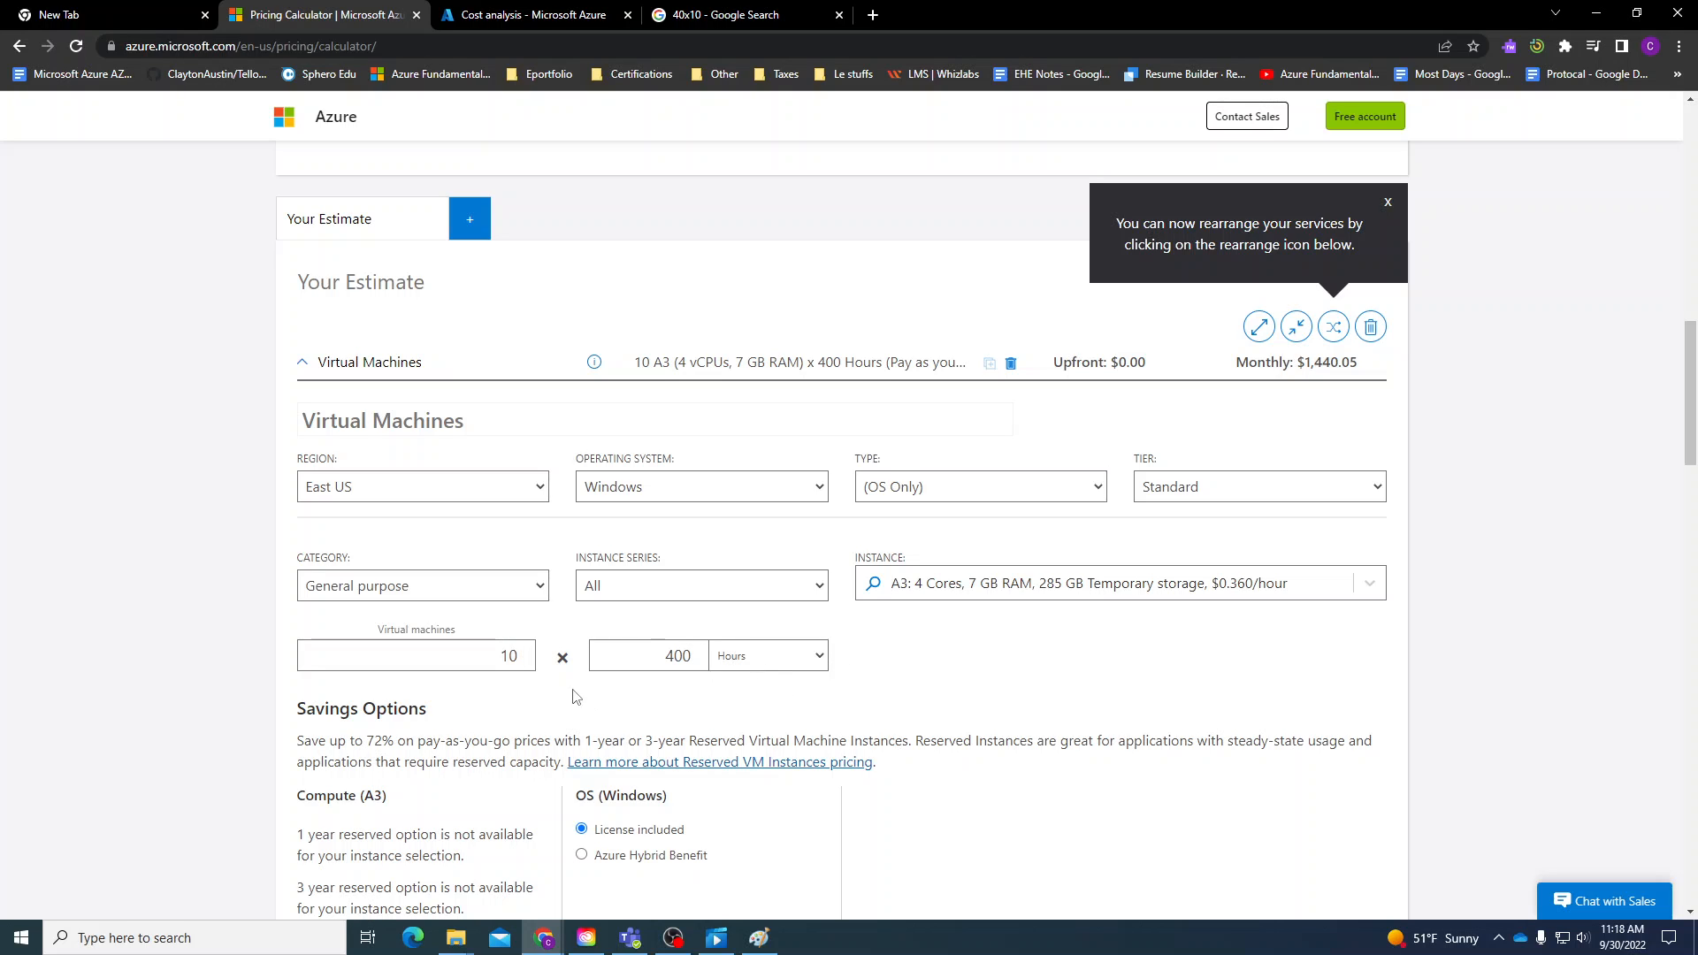
# Read the Savings Options description and the notes on reserved options for the A3 compute instance.
pyautogui.scroll(-2, 649, 739)
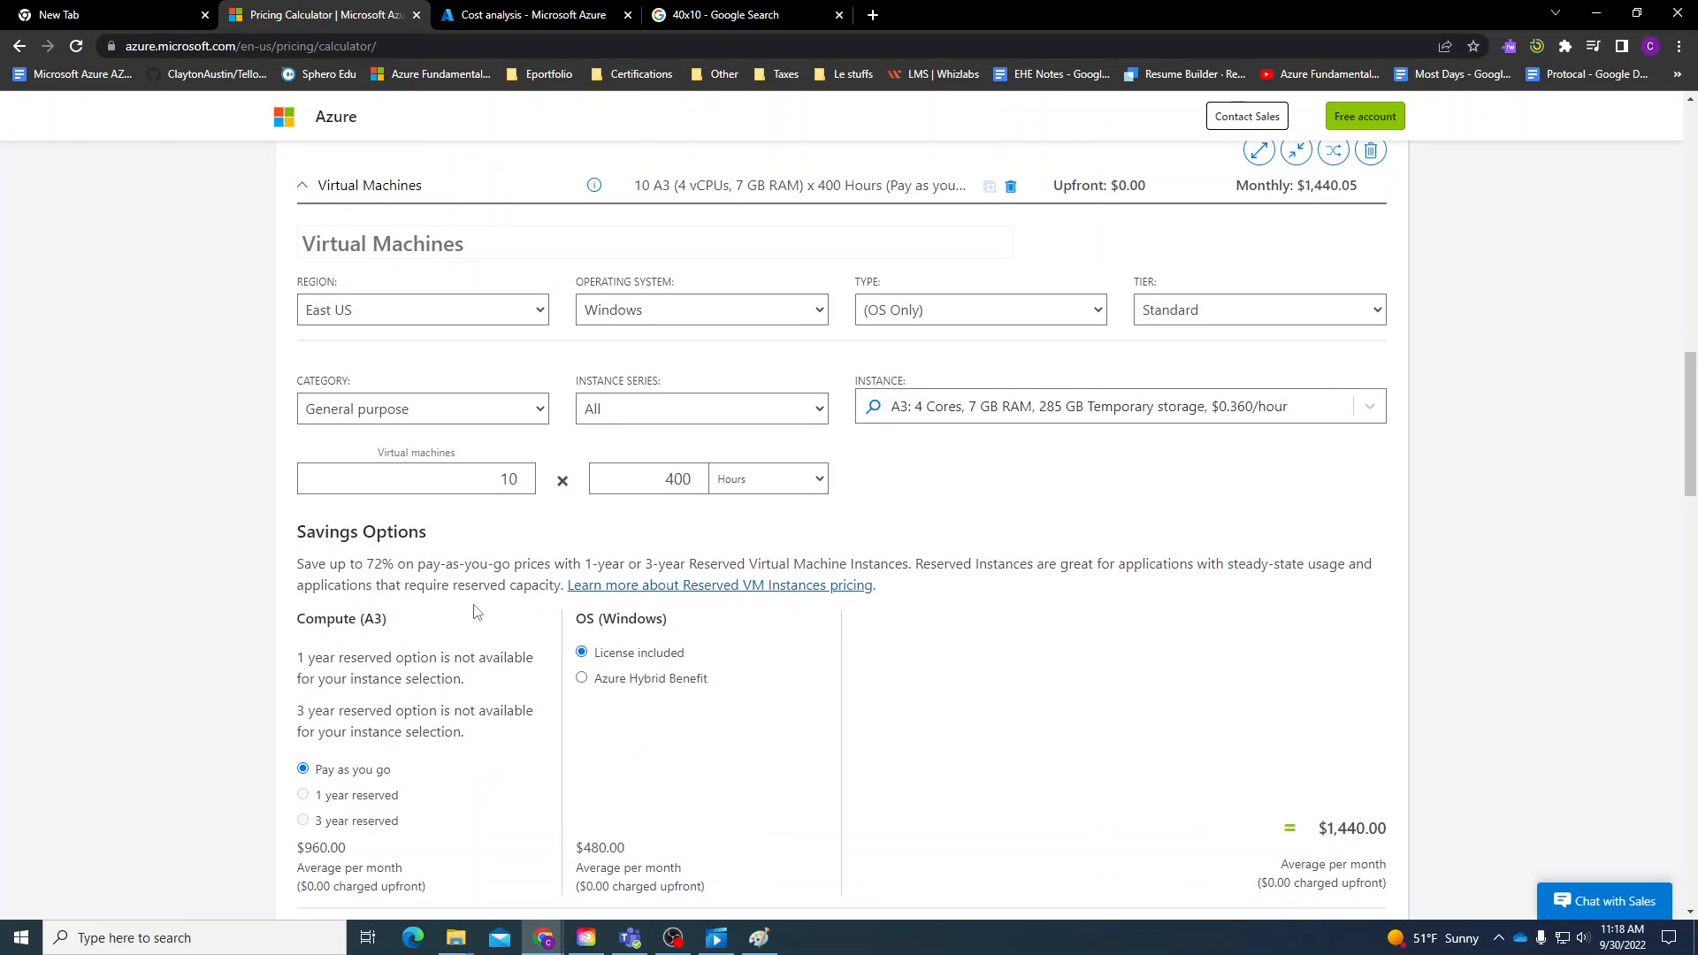
pyautogui.scroll(-1, 368, 629)
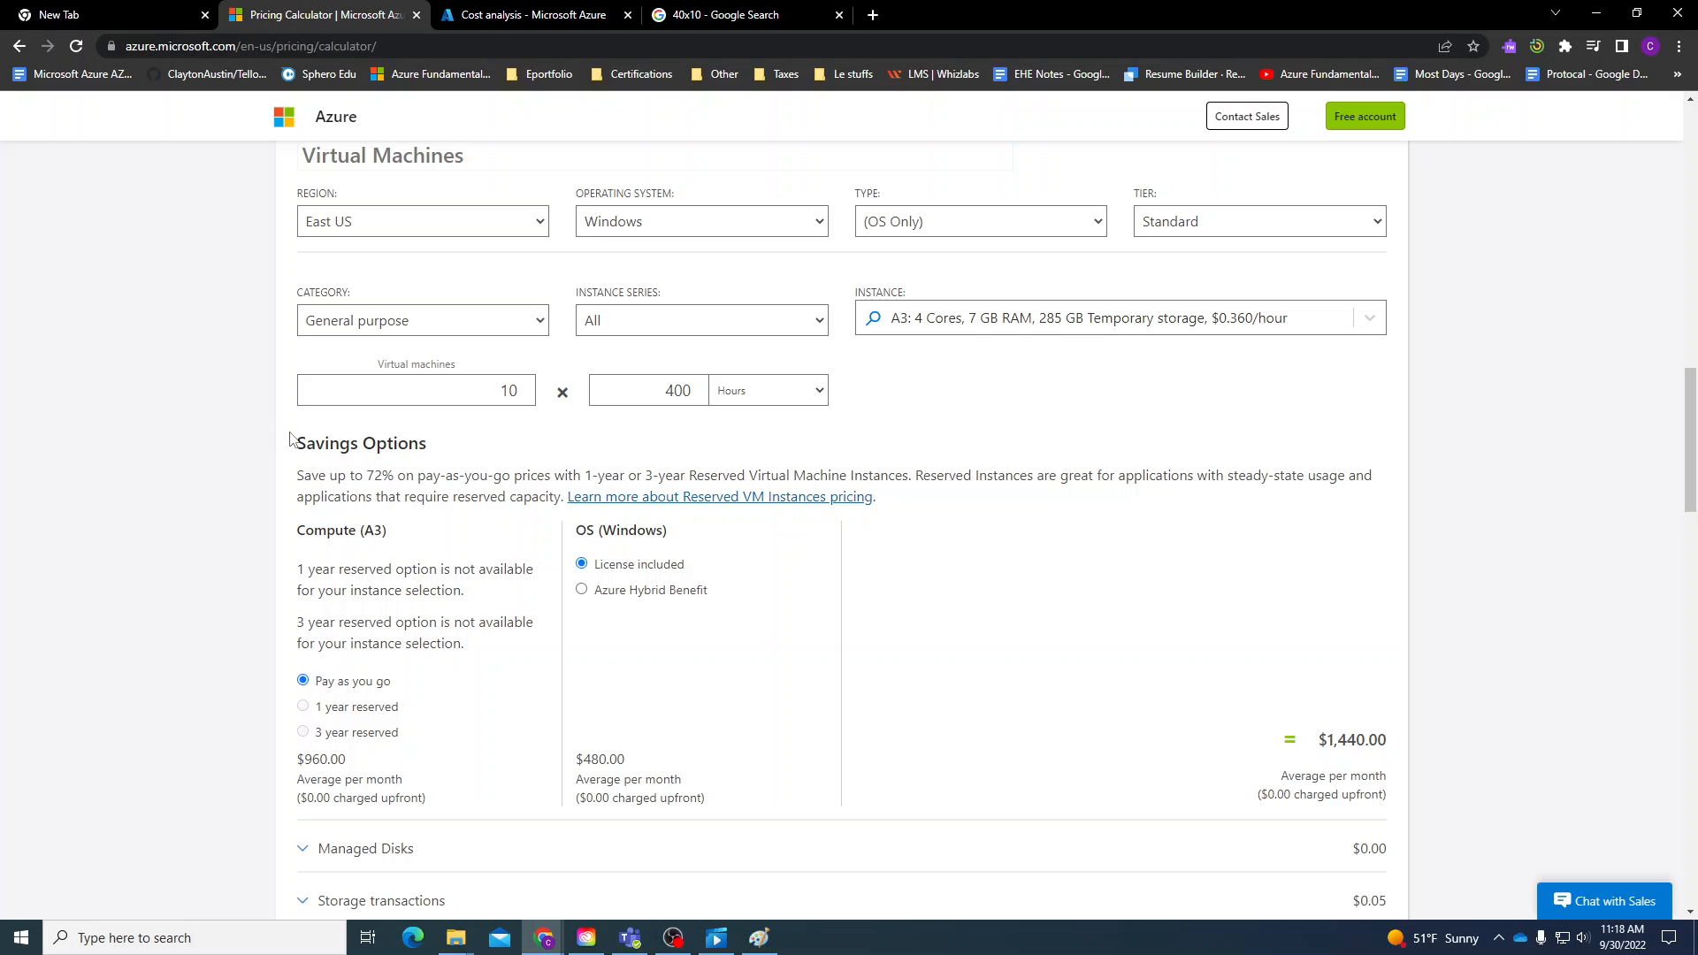
pyautogui.moveTo(291, 438); pyautogui.dragTo(1236, 554)
pyautogui.click(1238, 555)
pyautogui.scroll(-1, 368, 558)
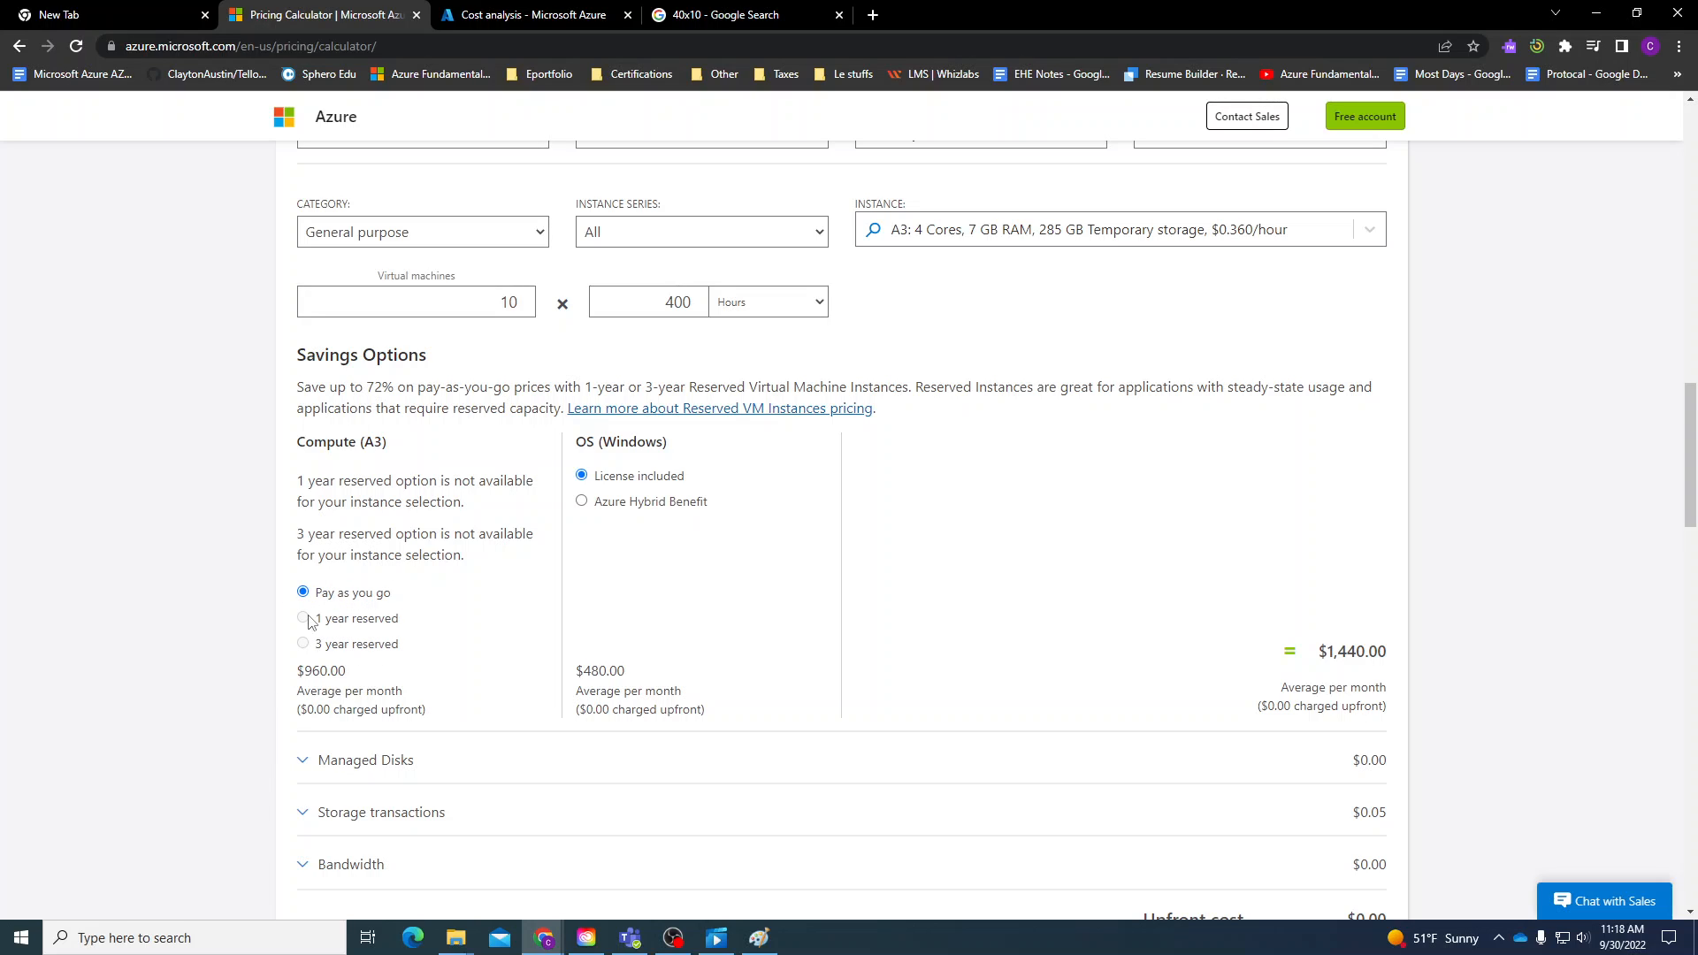
pyautogui.moveTo(301, 480); pyautogui.dragTo(475, 562)
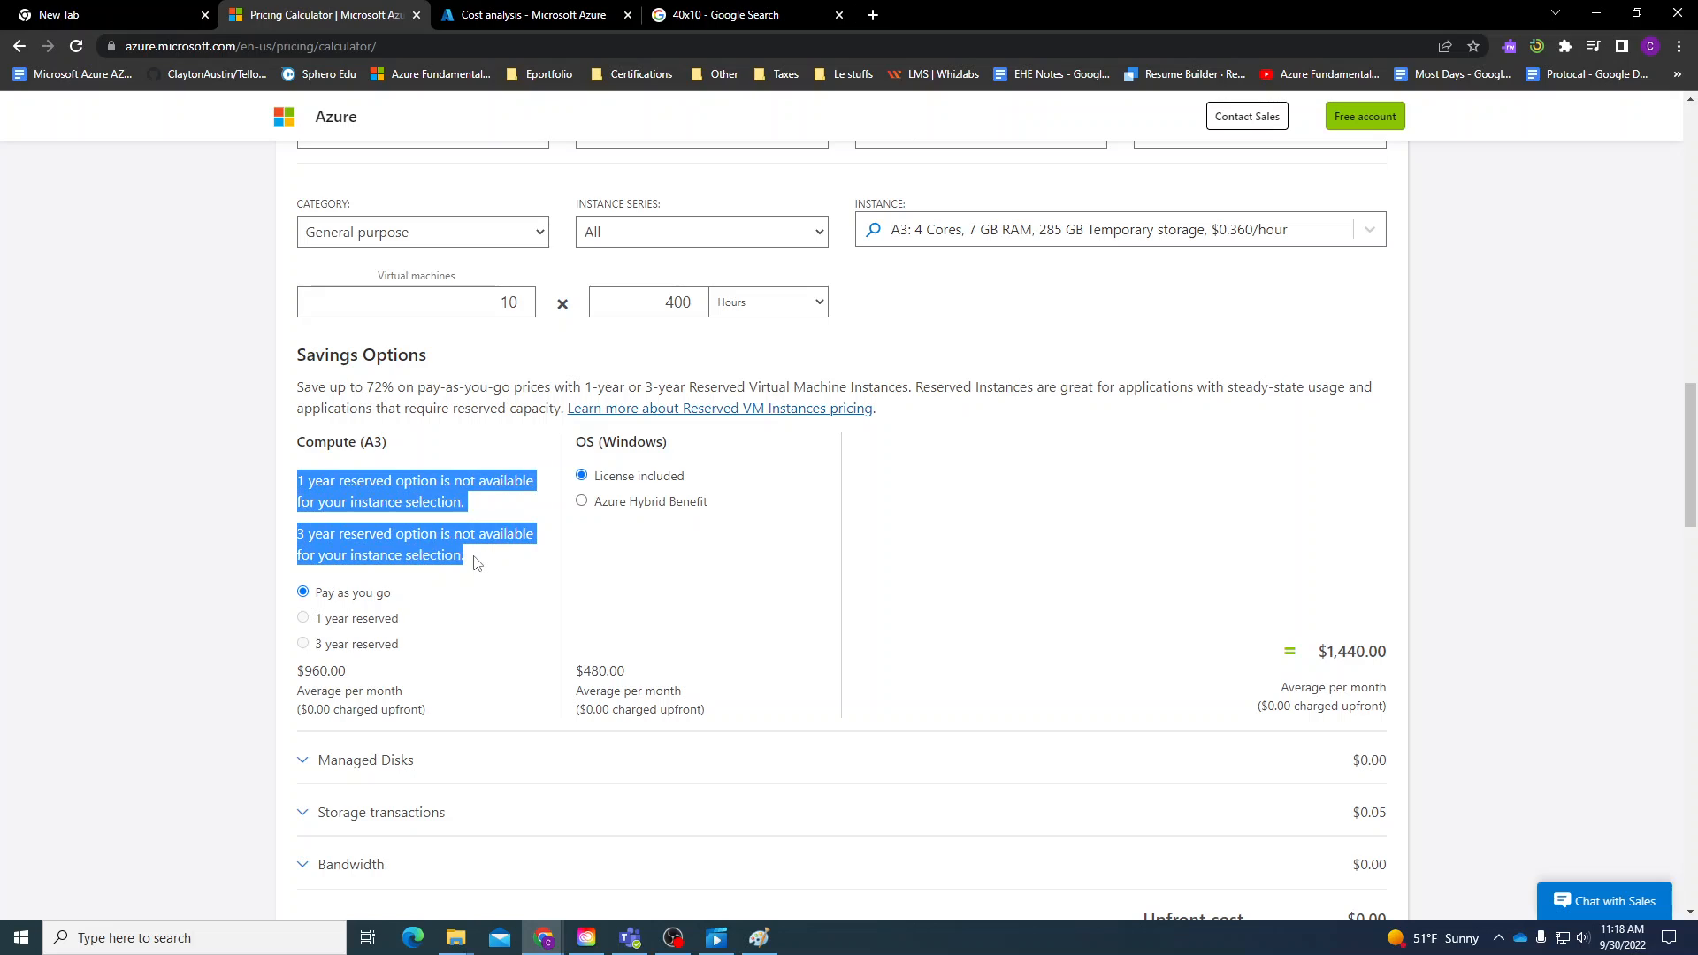
pyautogui.click(280, 564)
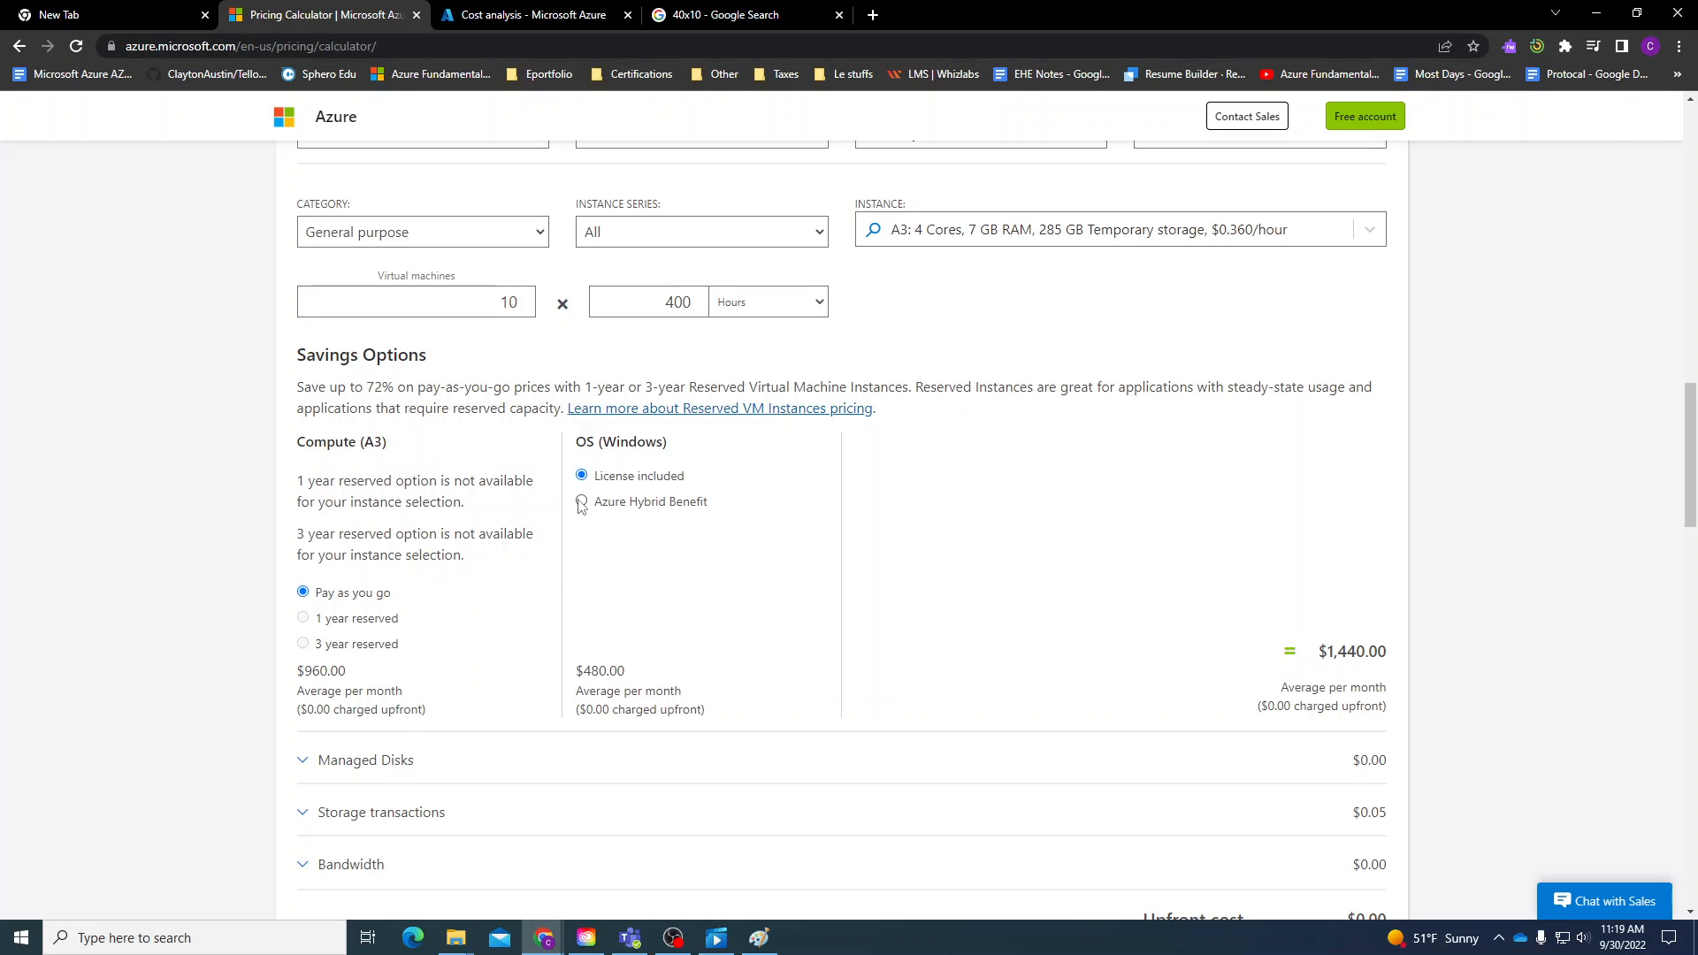
# Compare the Windows OS cost under Azure Hybrid Benefit and License included, leaving License included selected.
pyautogui.moveTo(572, 442); pyautogui.dragTo(717, 505)
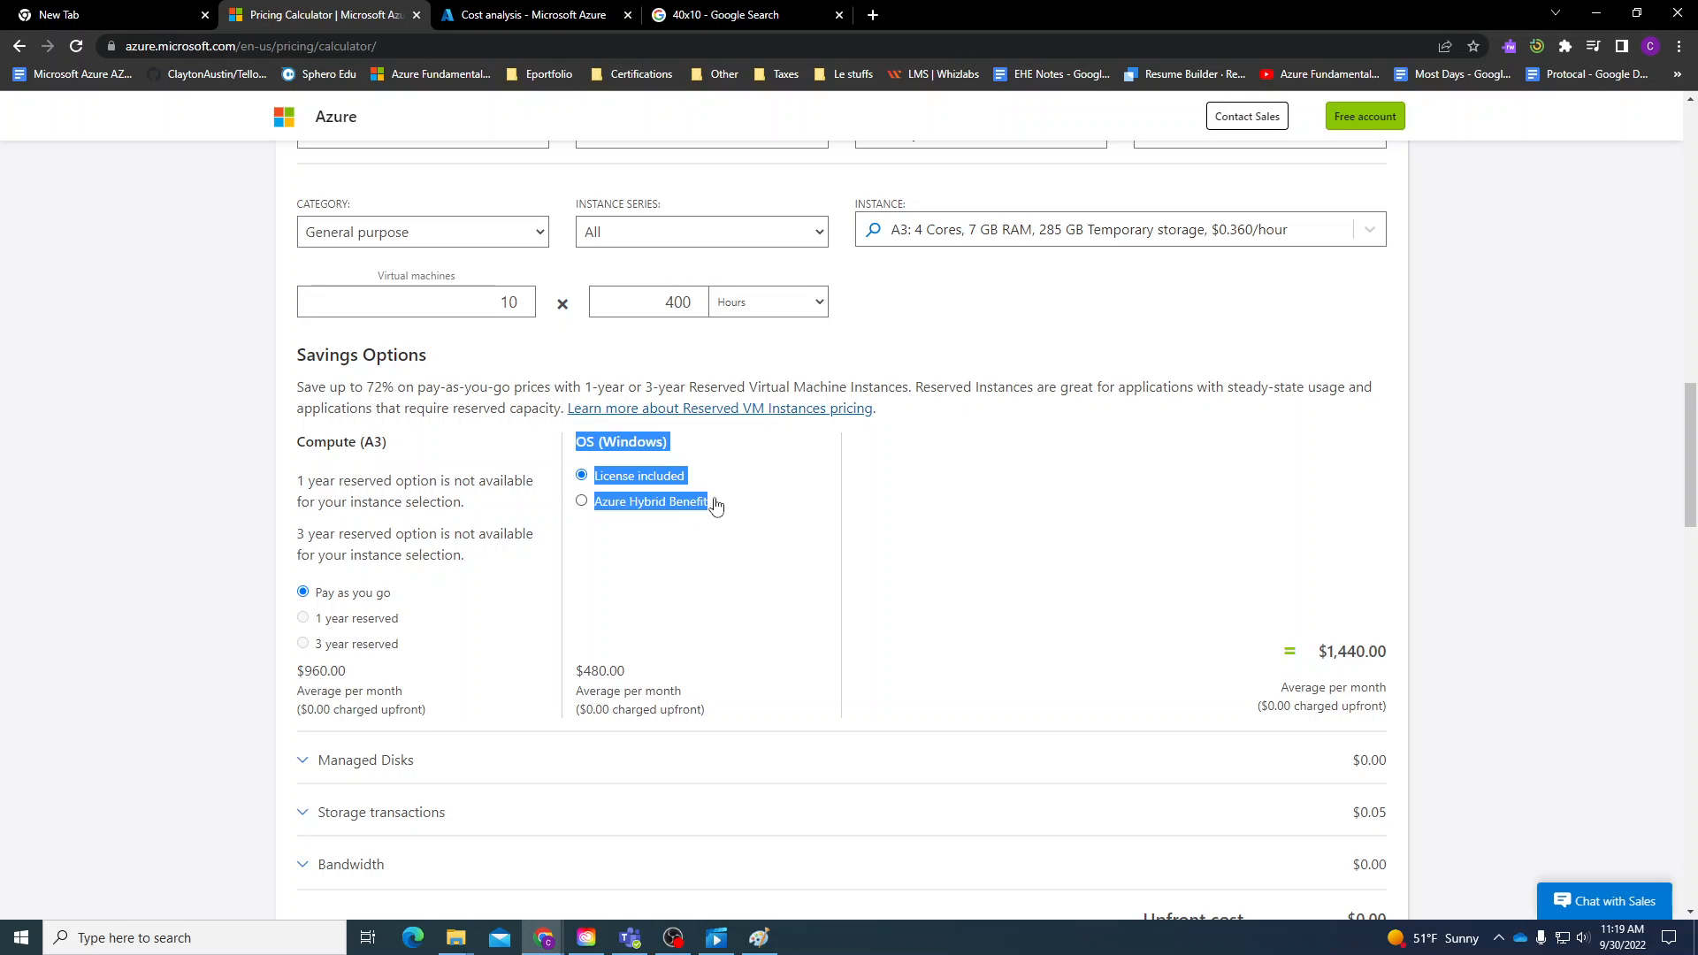
pyautogui.click(721, 505)
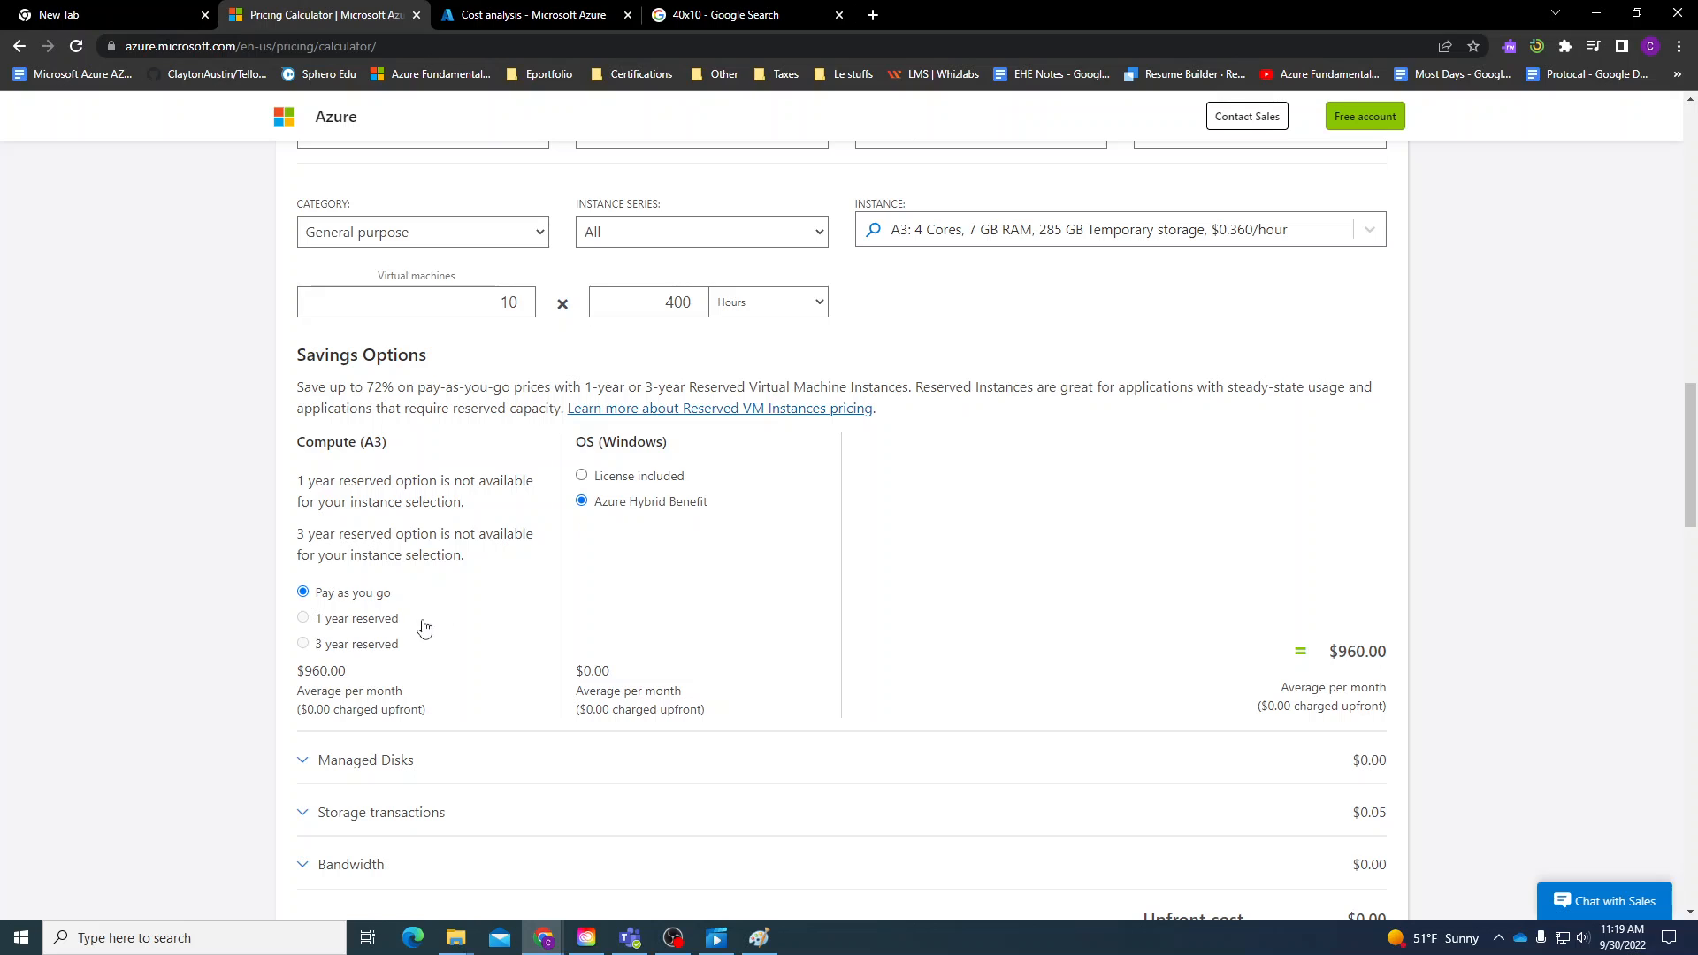
pyautogui.scroll(1, 779, 495)
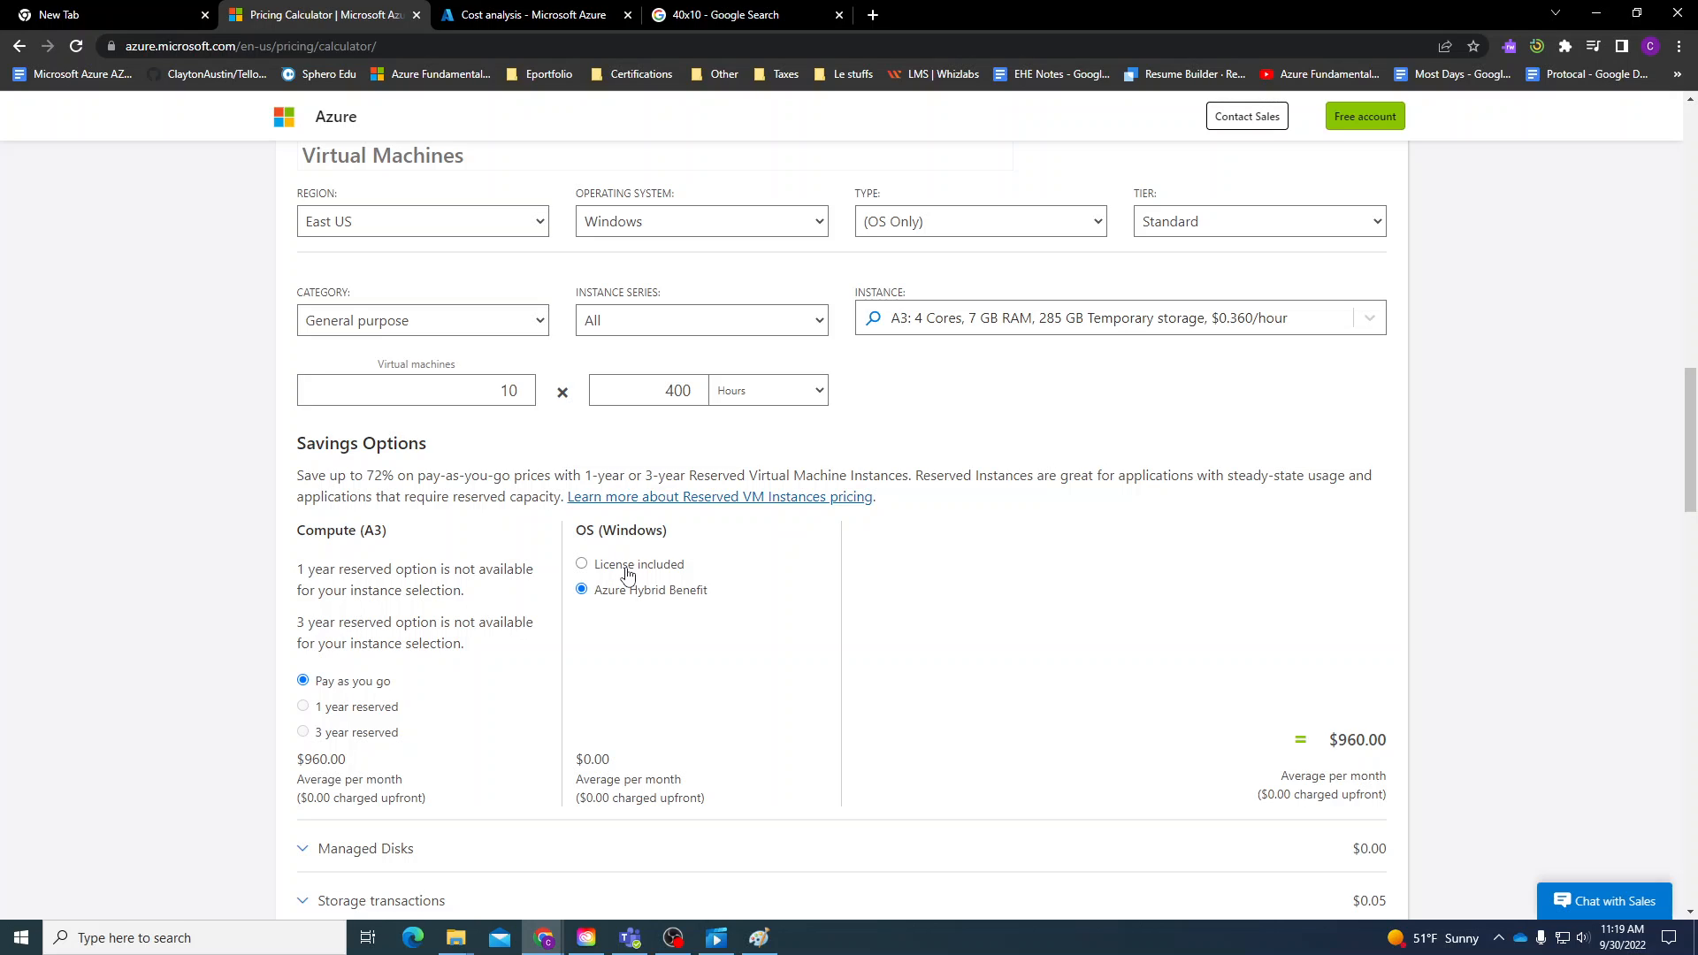
pyautogui.click(627, 569)
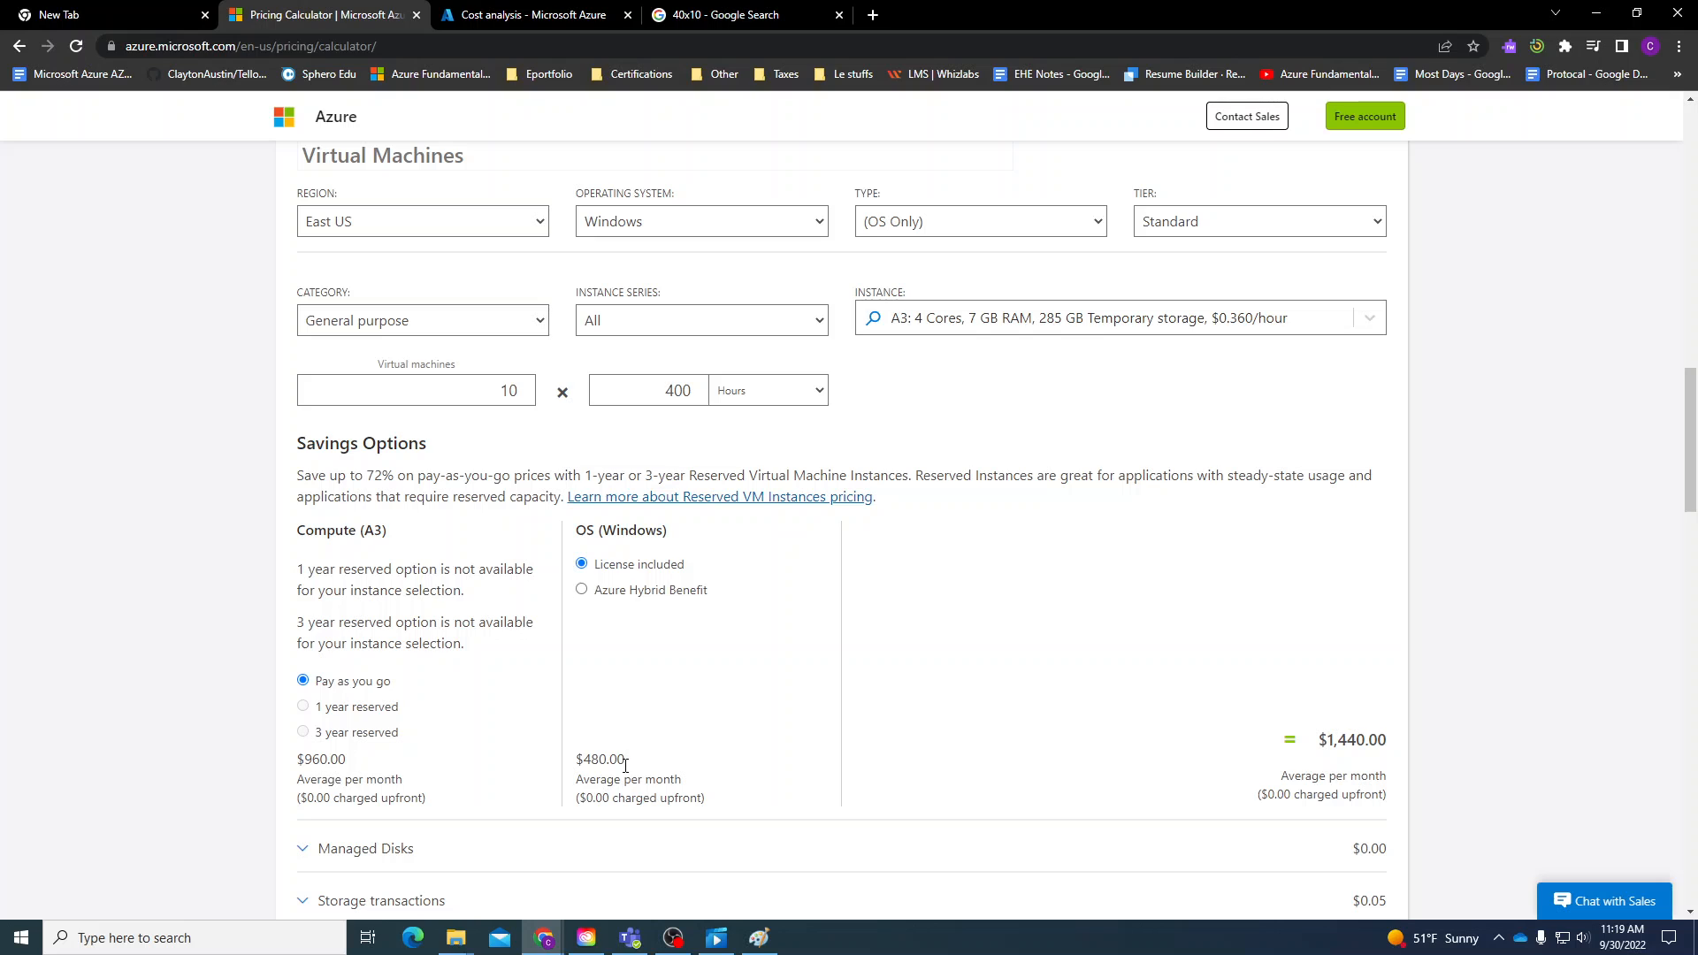
pyautogui.moveTo(625, 766); pyautogui.dragTo(571, 772)
pyautogui.click(599, 590)
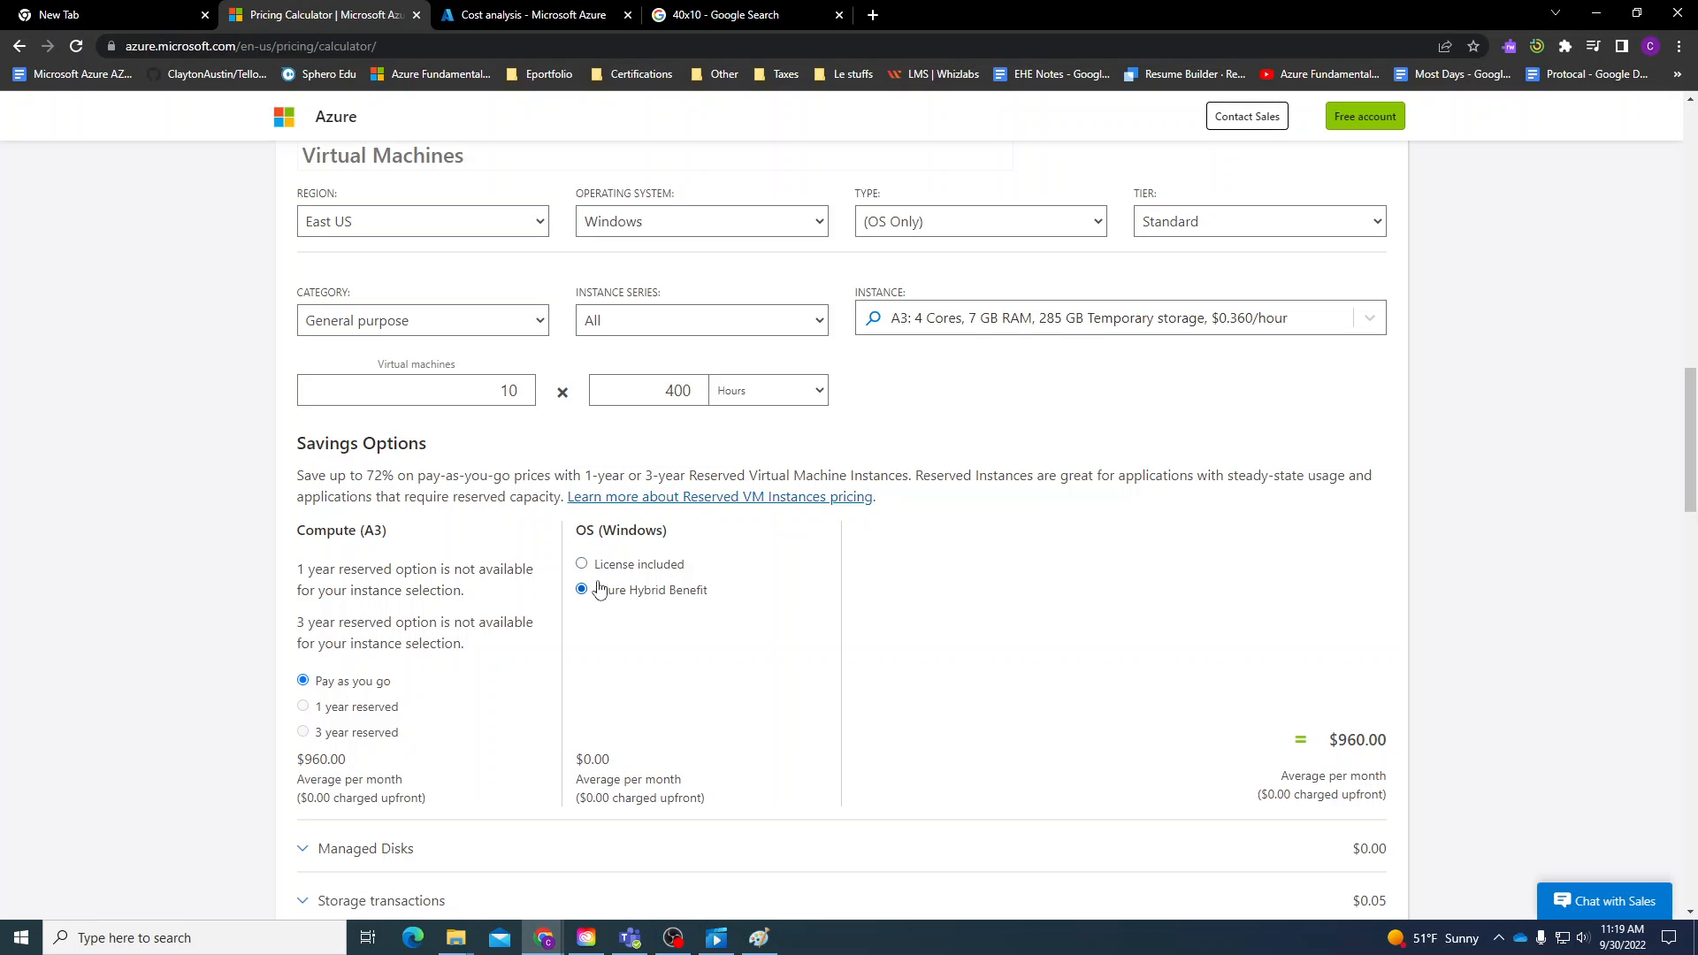
pyautogui.click(597, 575)
# Set the managed disks' tier to Standard SSD and check the redundancy options, keeping LRS.
pyautogui.scroll(-4, 625, 872)
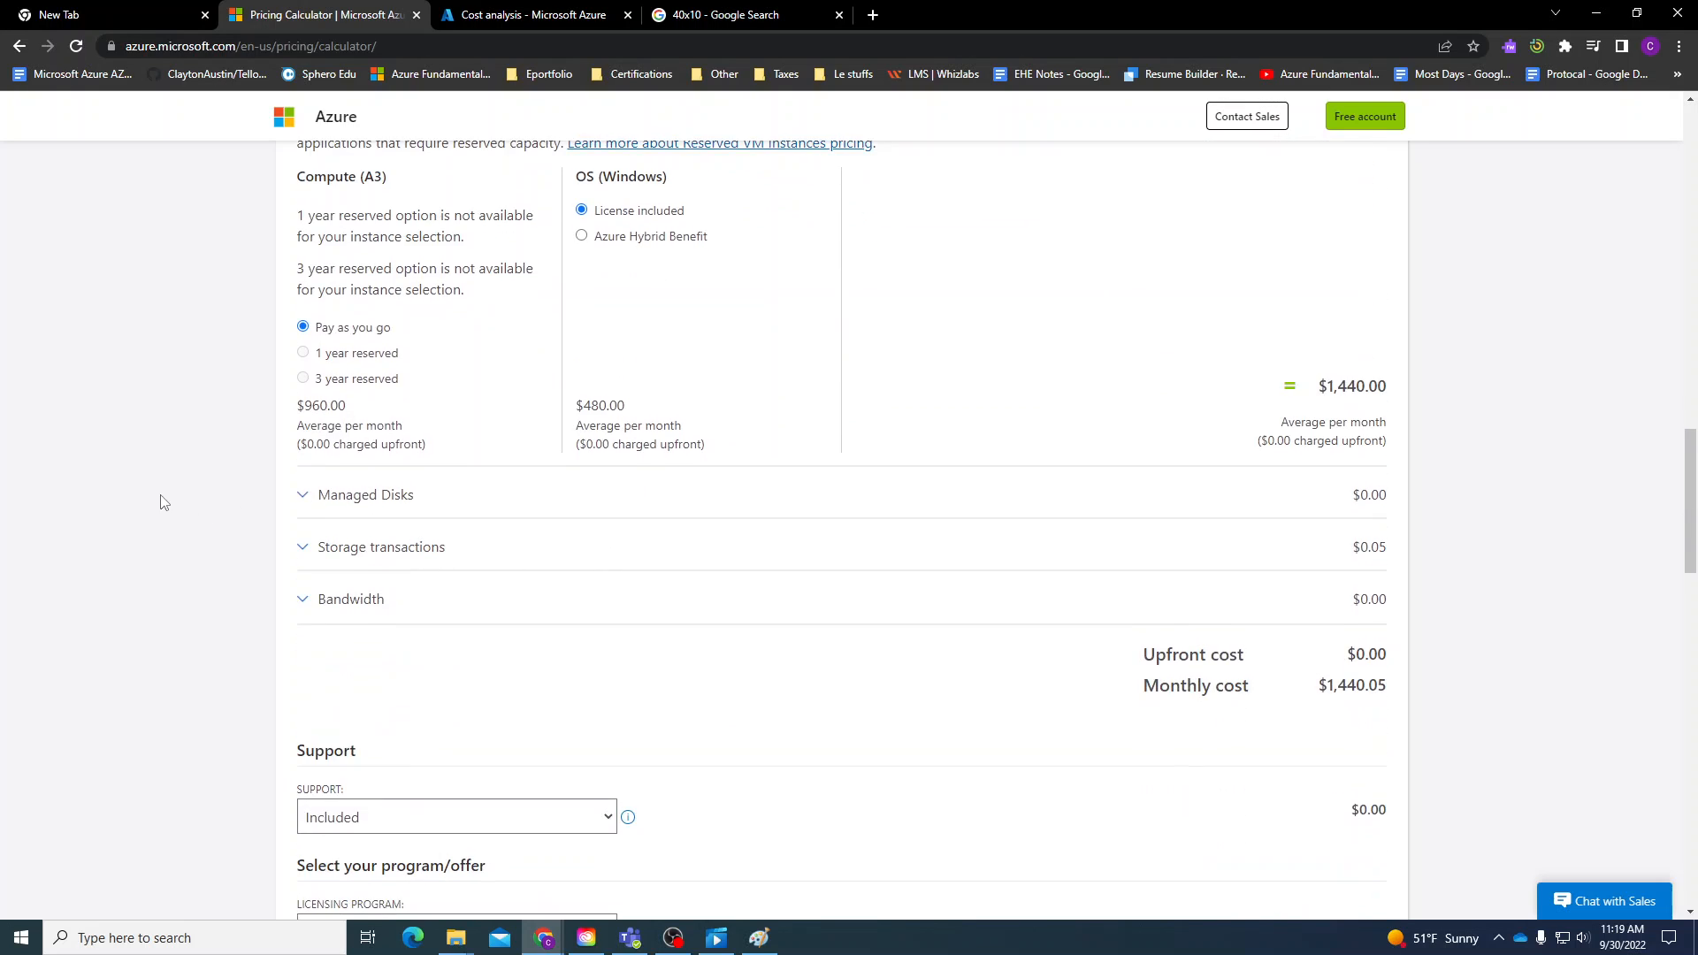
pyautogui.click(317, 502)
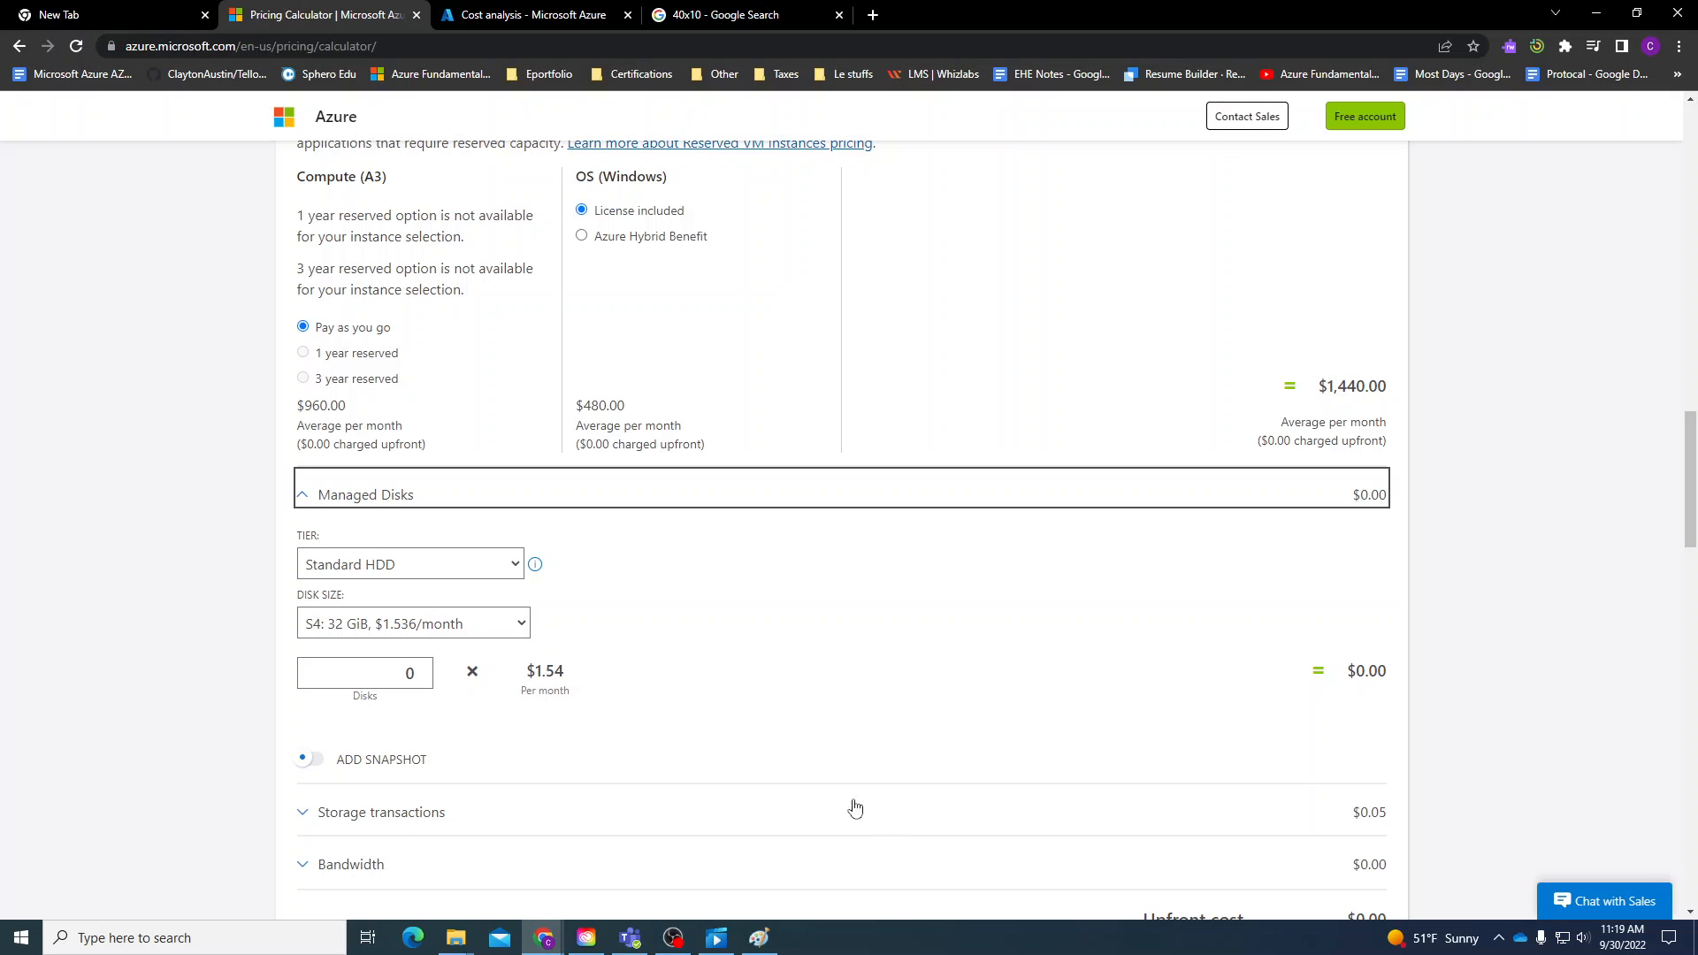
pyautogui.click(490, 567)
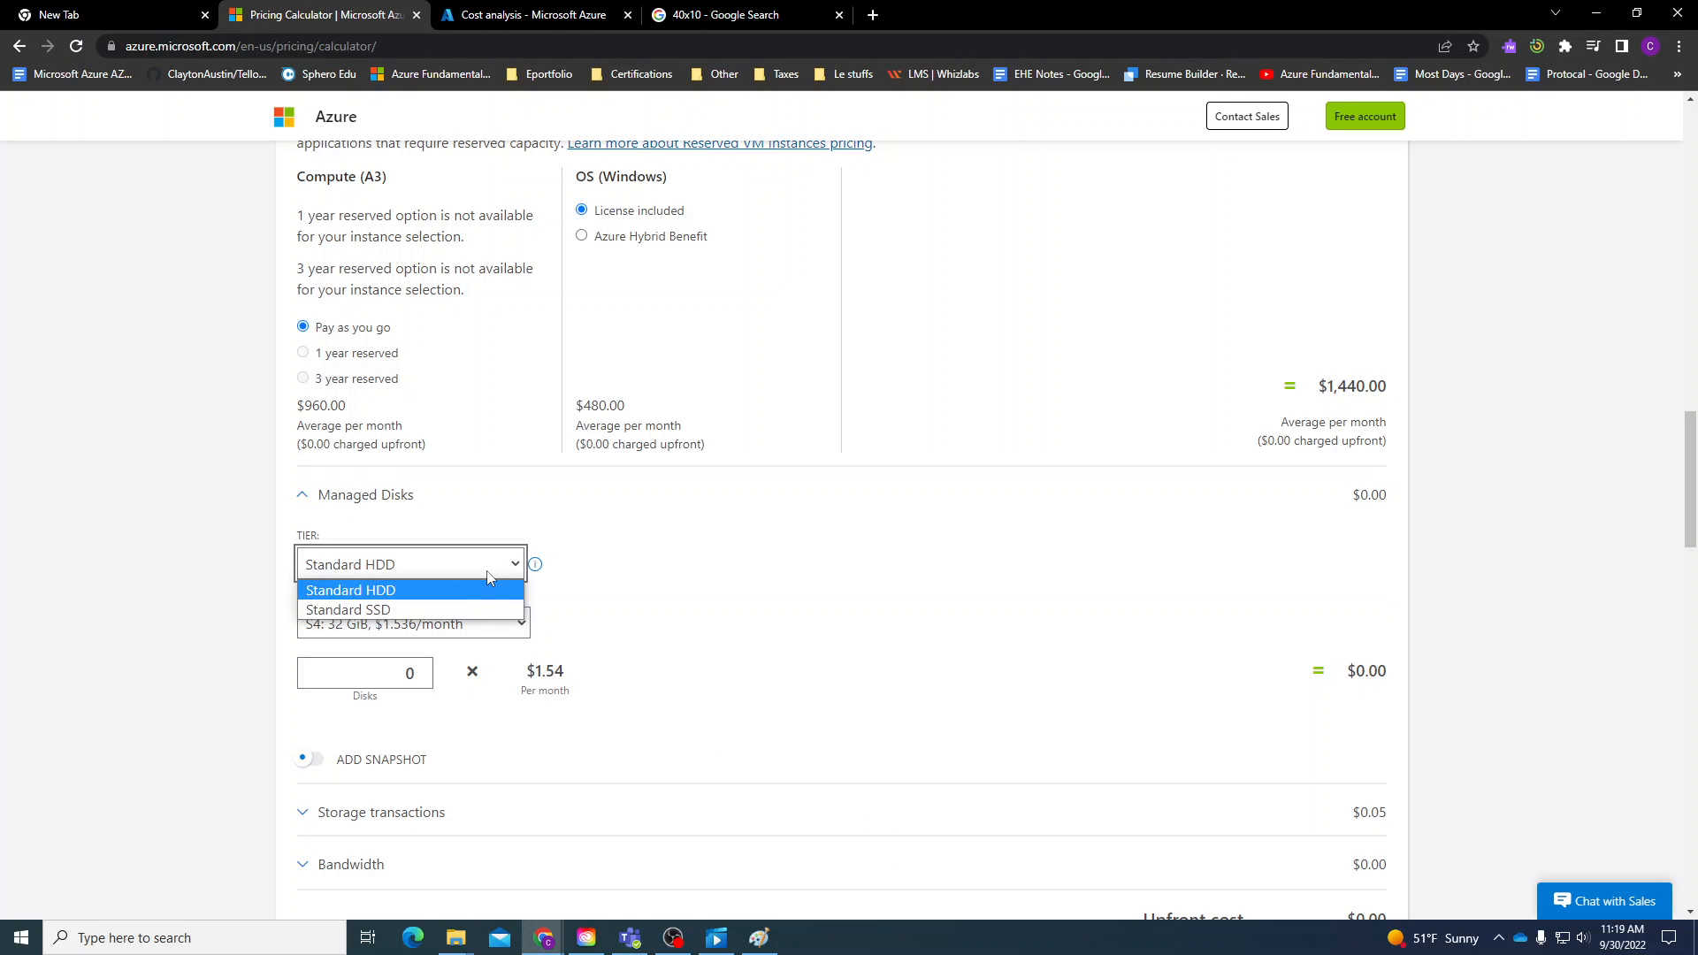
pyautogui.click(429, 609)
pyautogui.click(688, 563)
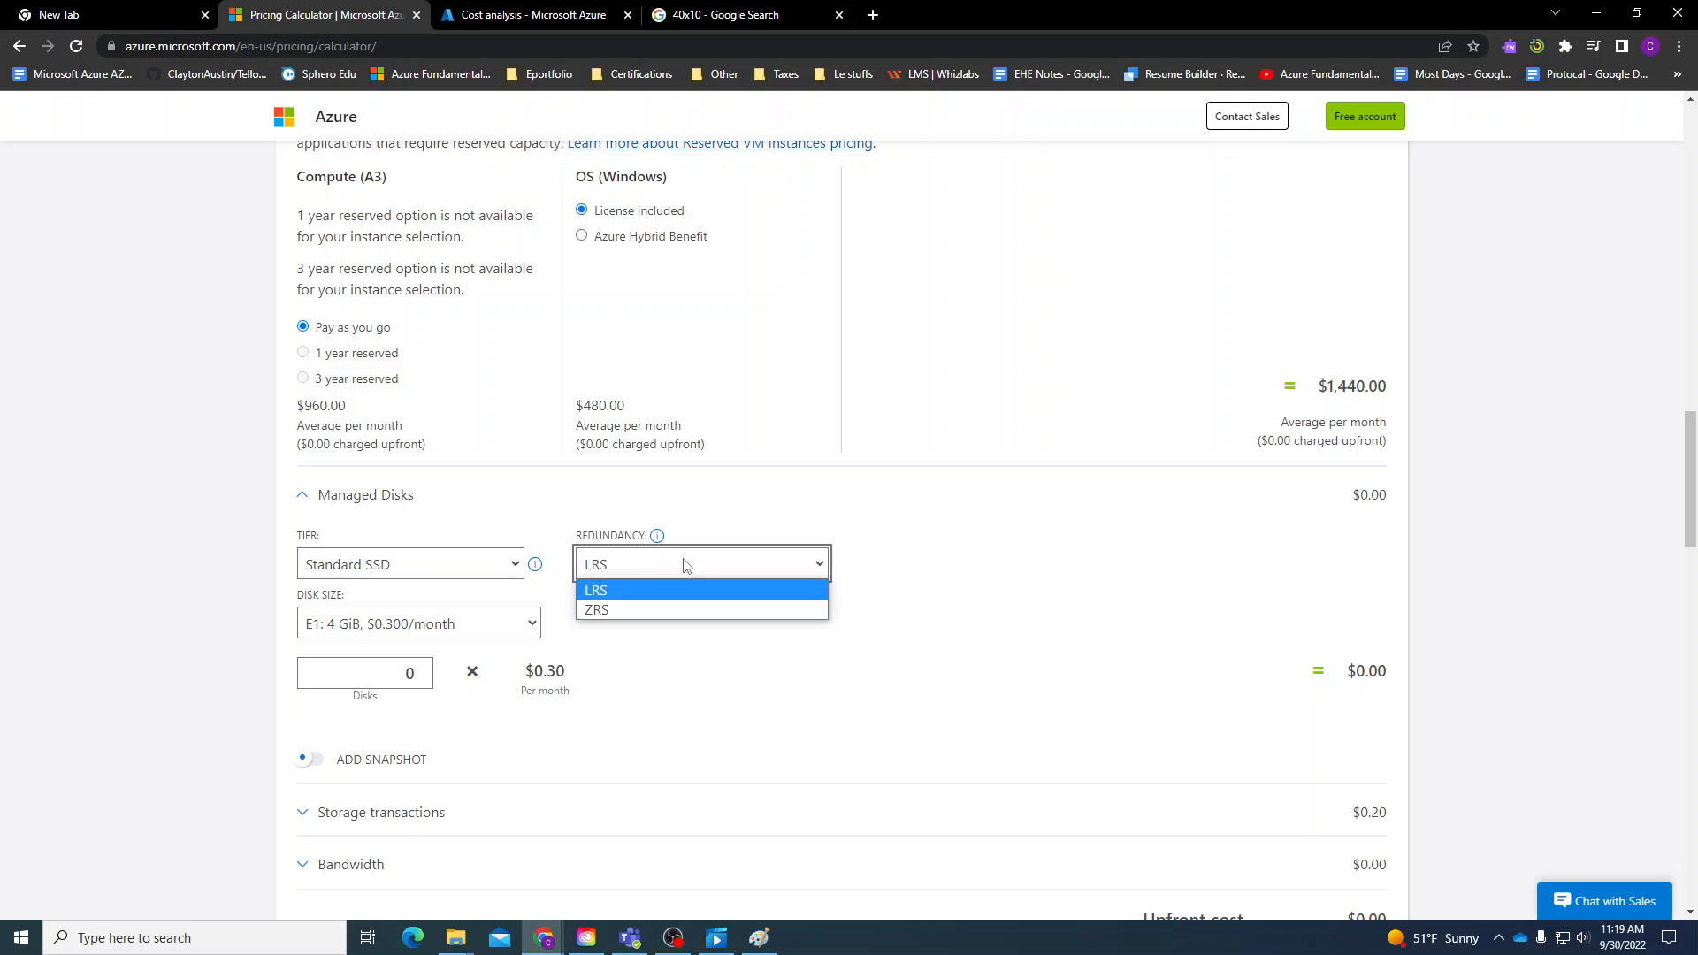
pyautogui.click(611, 673)
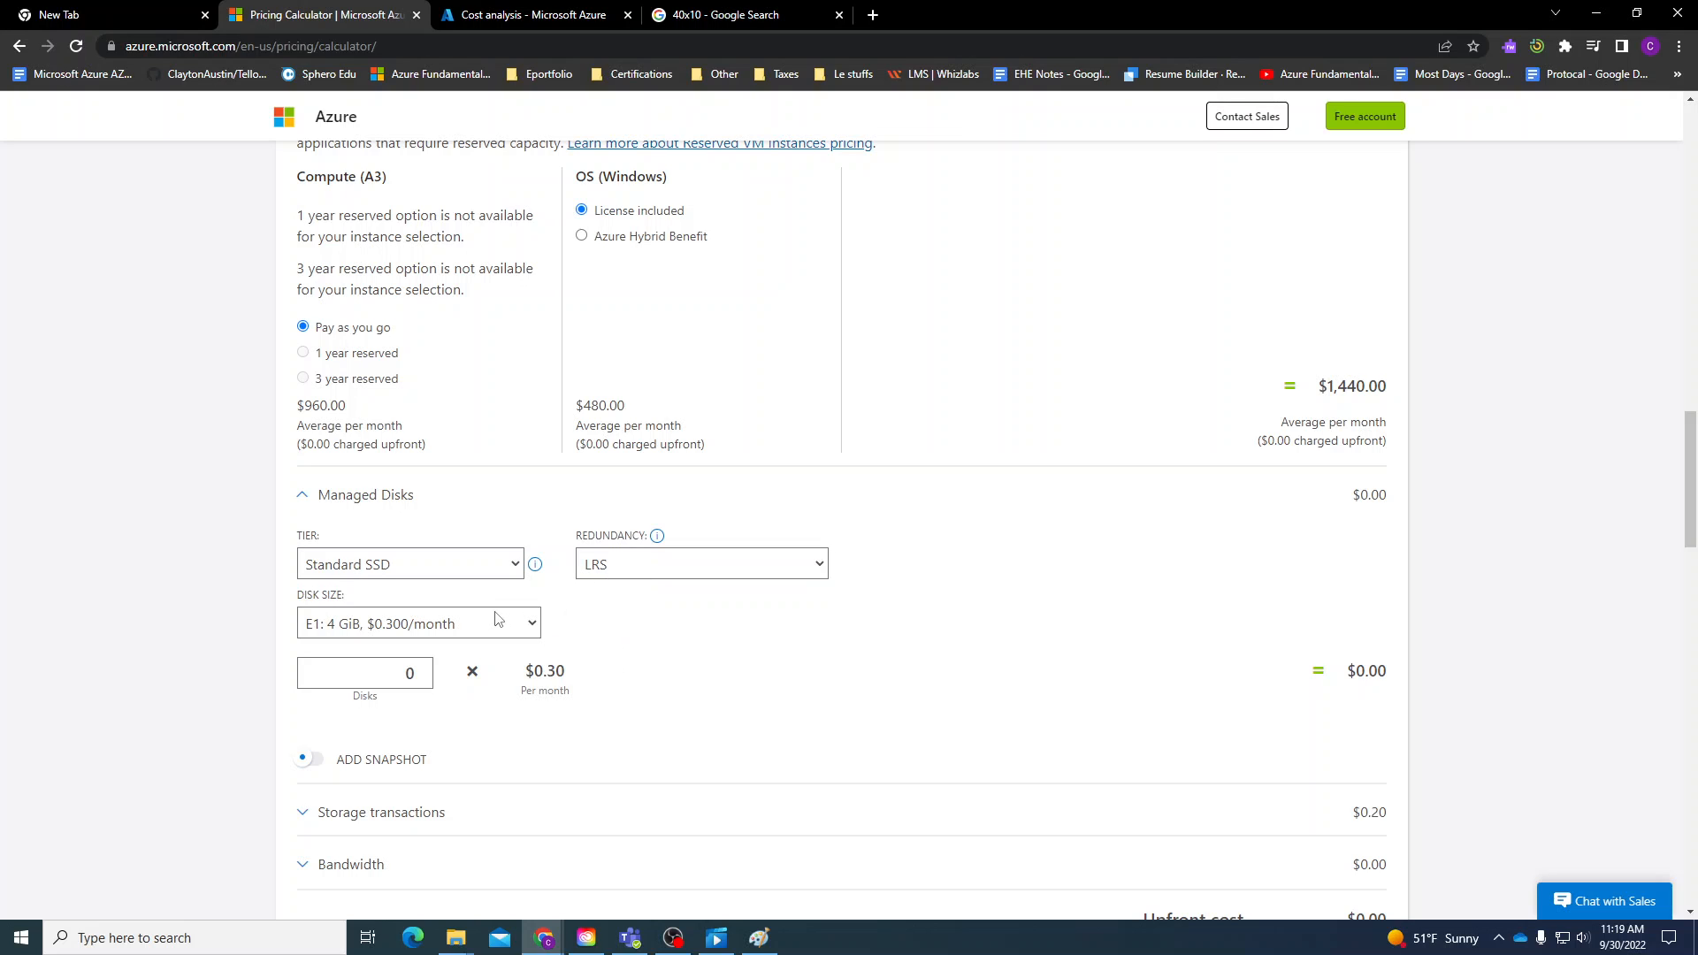
# Set the managed disk size to E20: 512 GiB and the number of disks to 10.
pyautogui.click(494, 624)
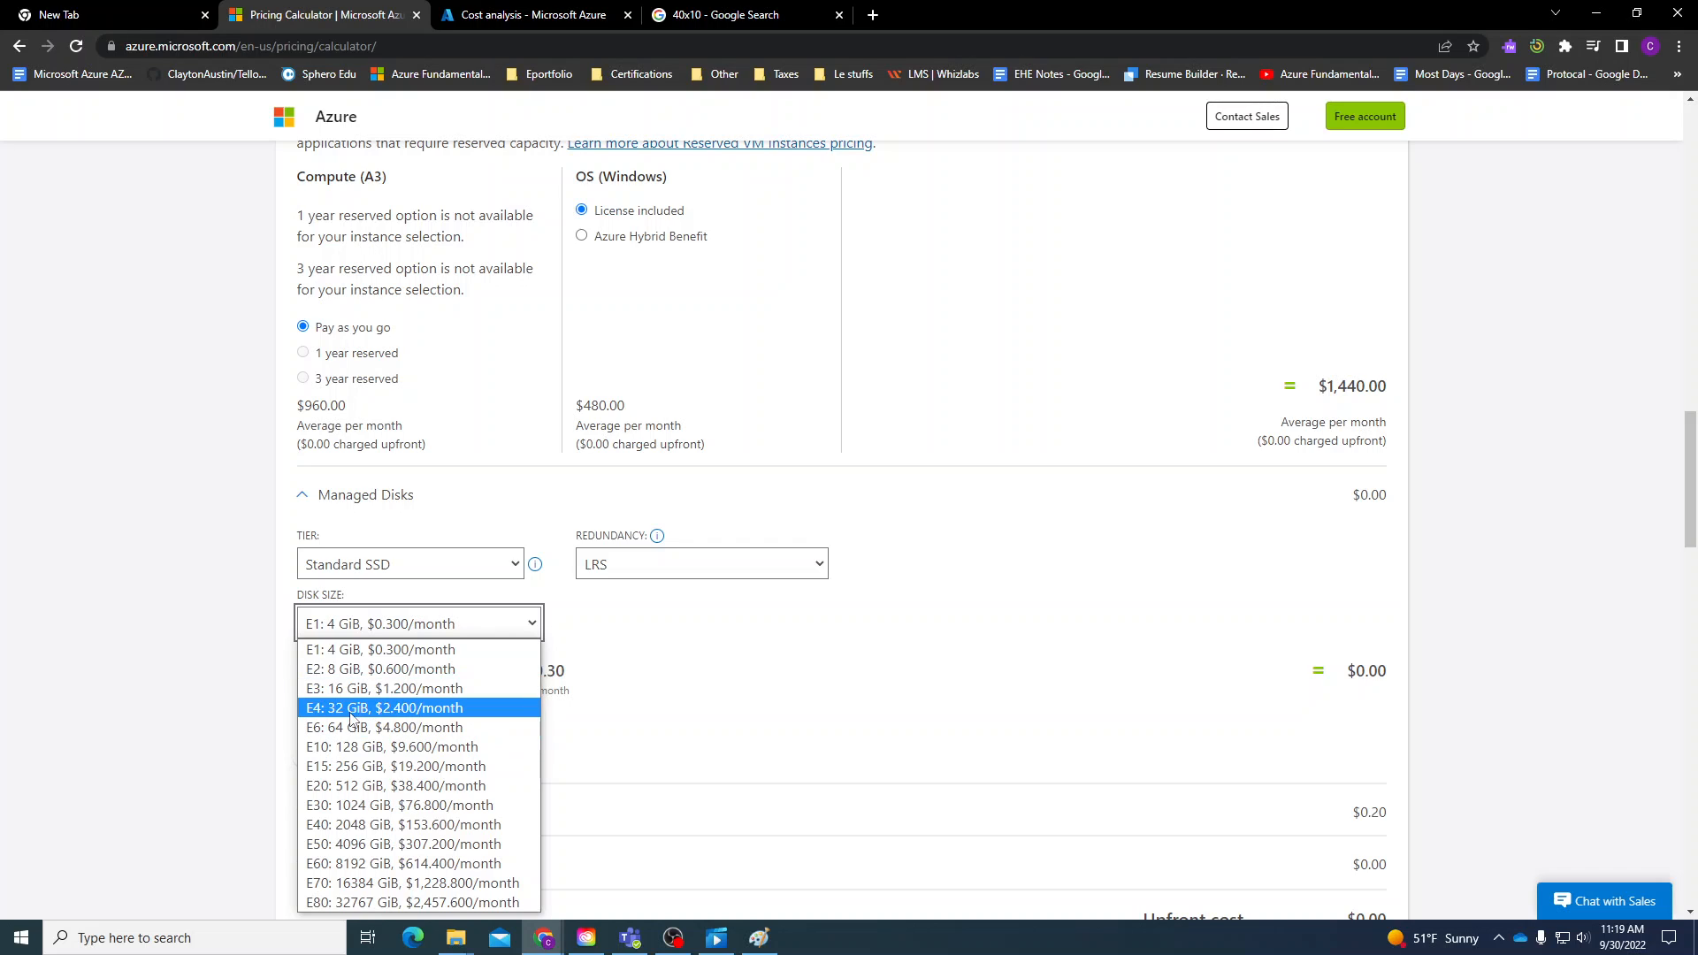
pyautogui.click(353, 794)
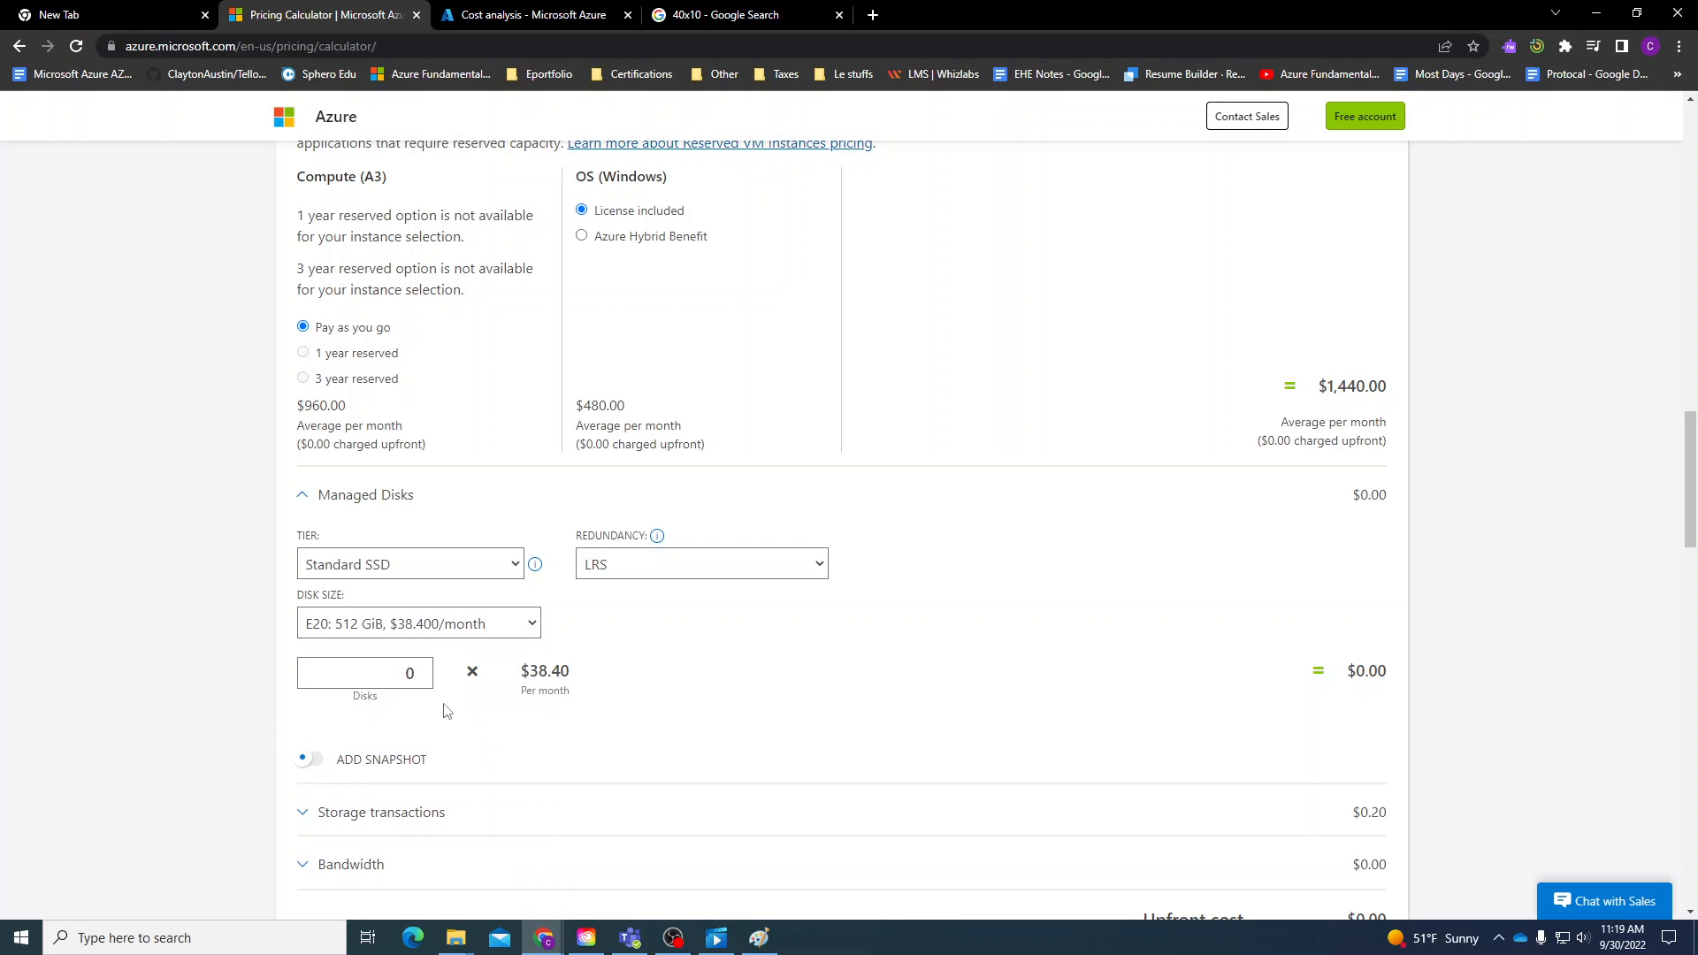
pyautogui.click(413, 670)
pyautogui.write('10')
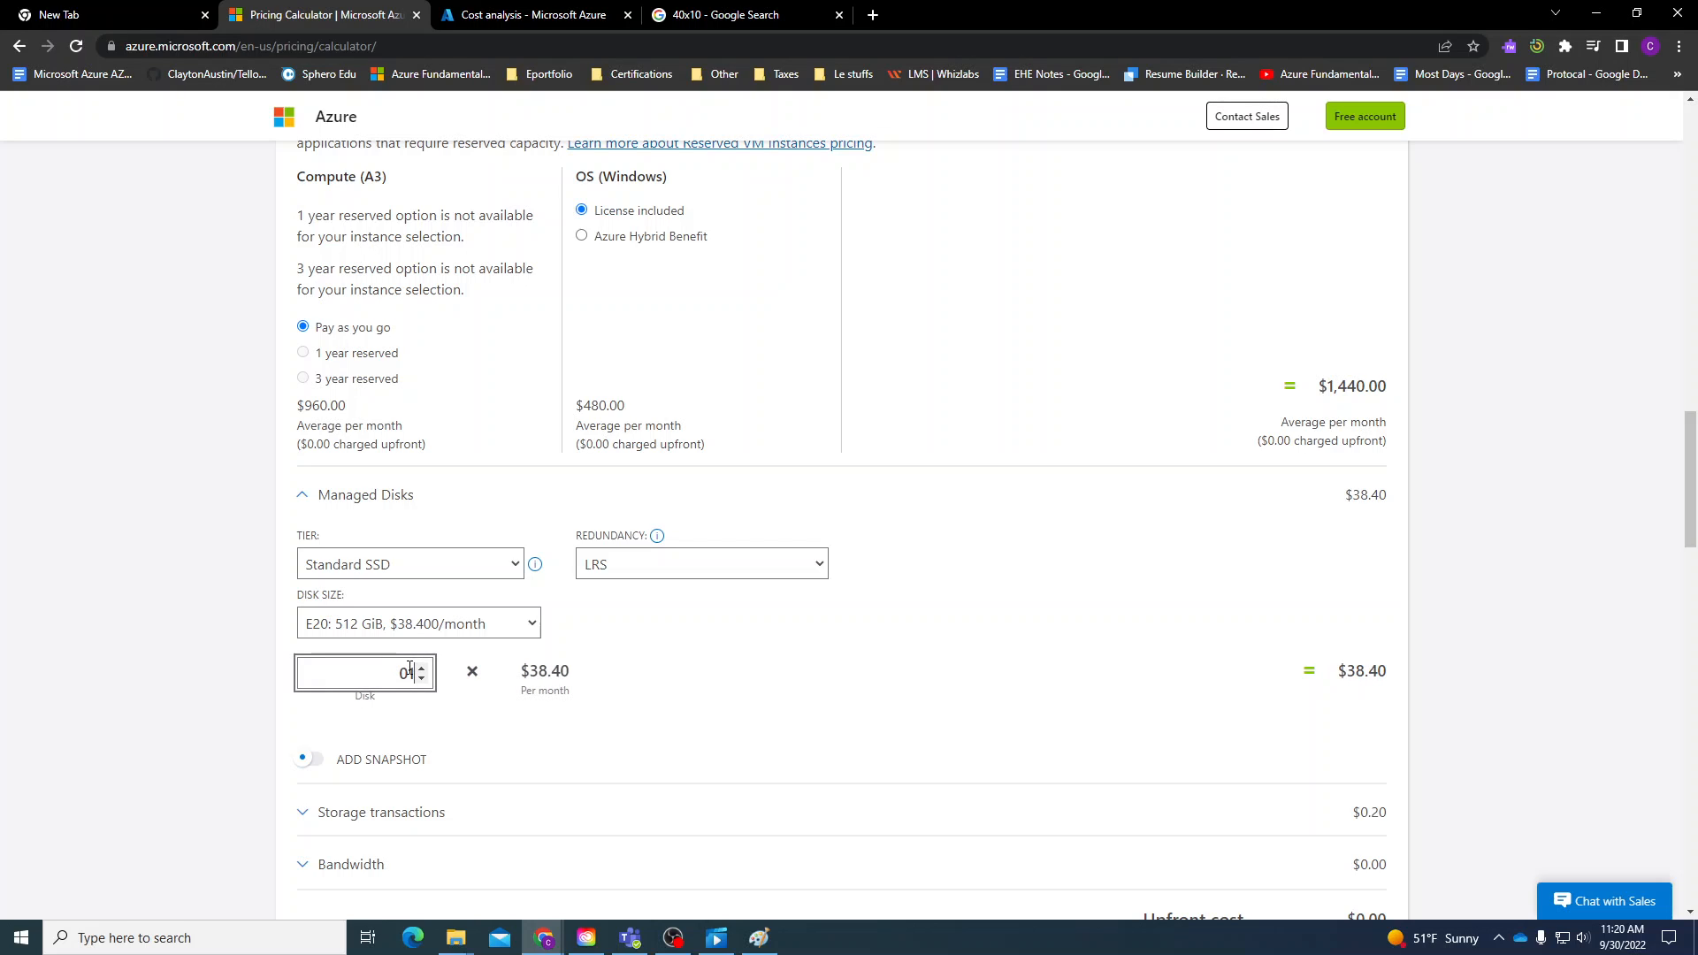
pyautogui.press('BackSpace')
pyautogui.press('BackSpace')
pyautogui.write('10')
pyautogui.click(226, 641)
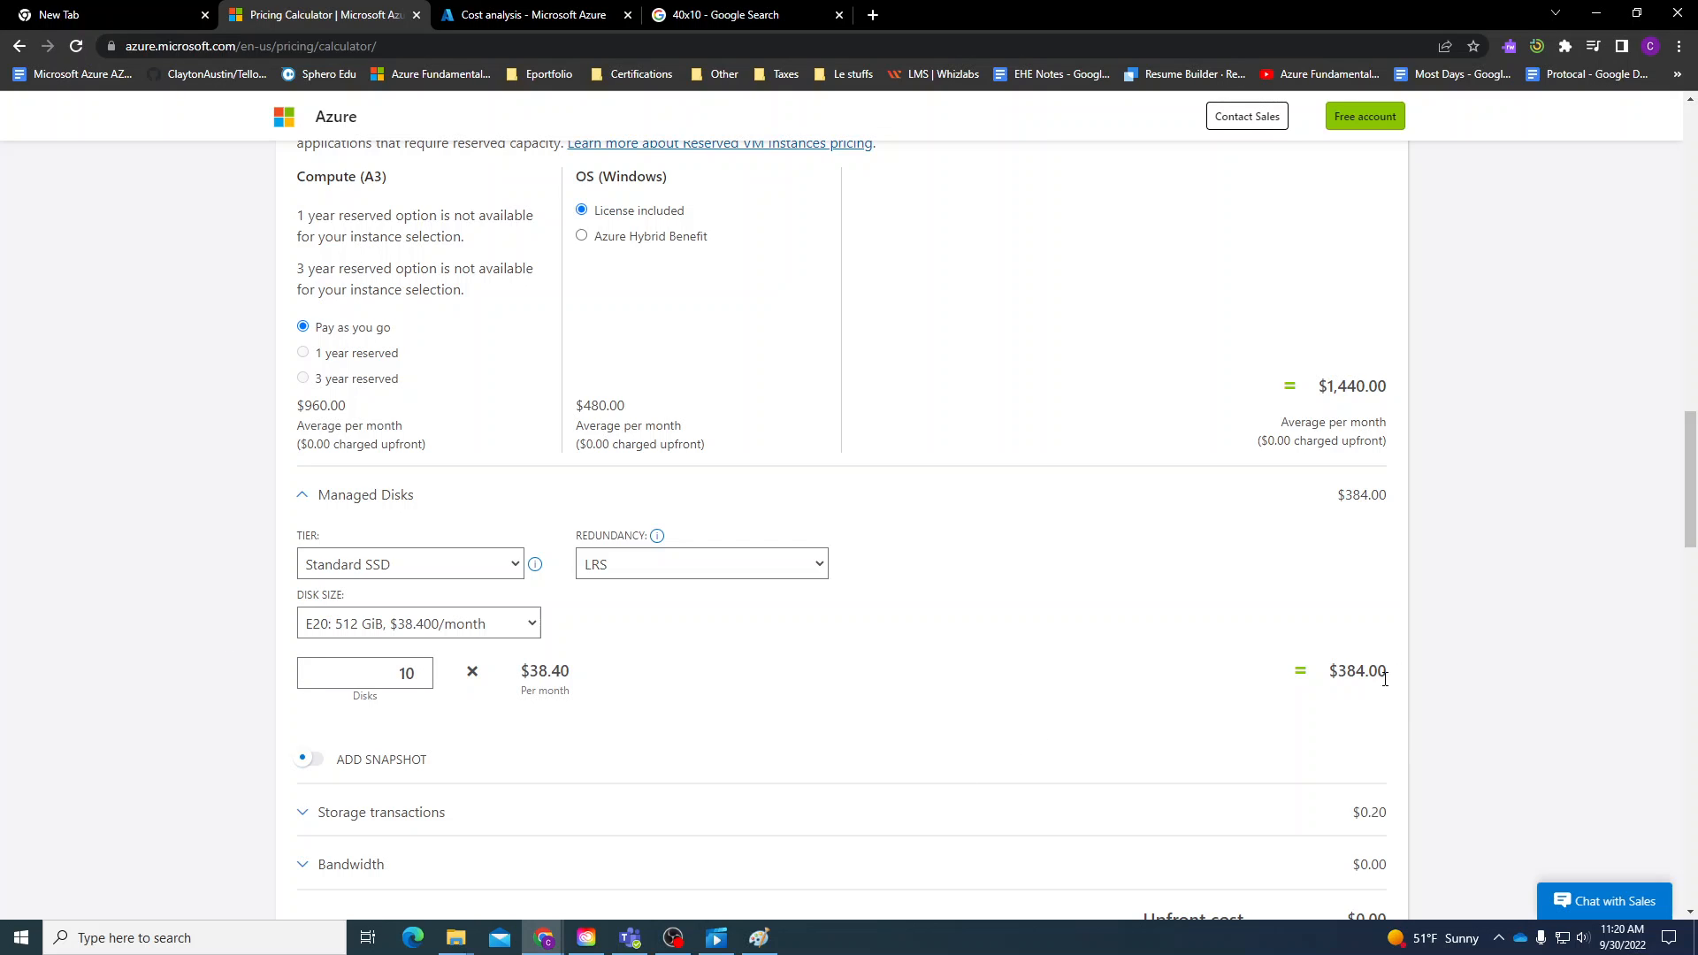
pyautogui.moveTo(1385, 680); pyautogui.dragTo(695, 677)
pyautogui.click(186, 737)
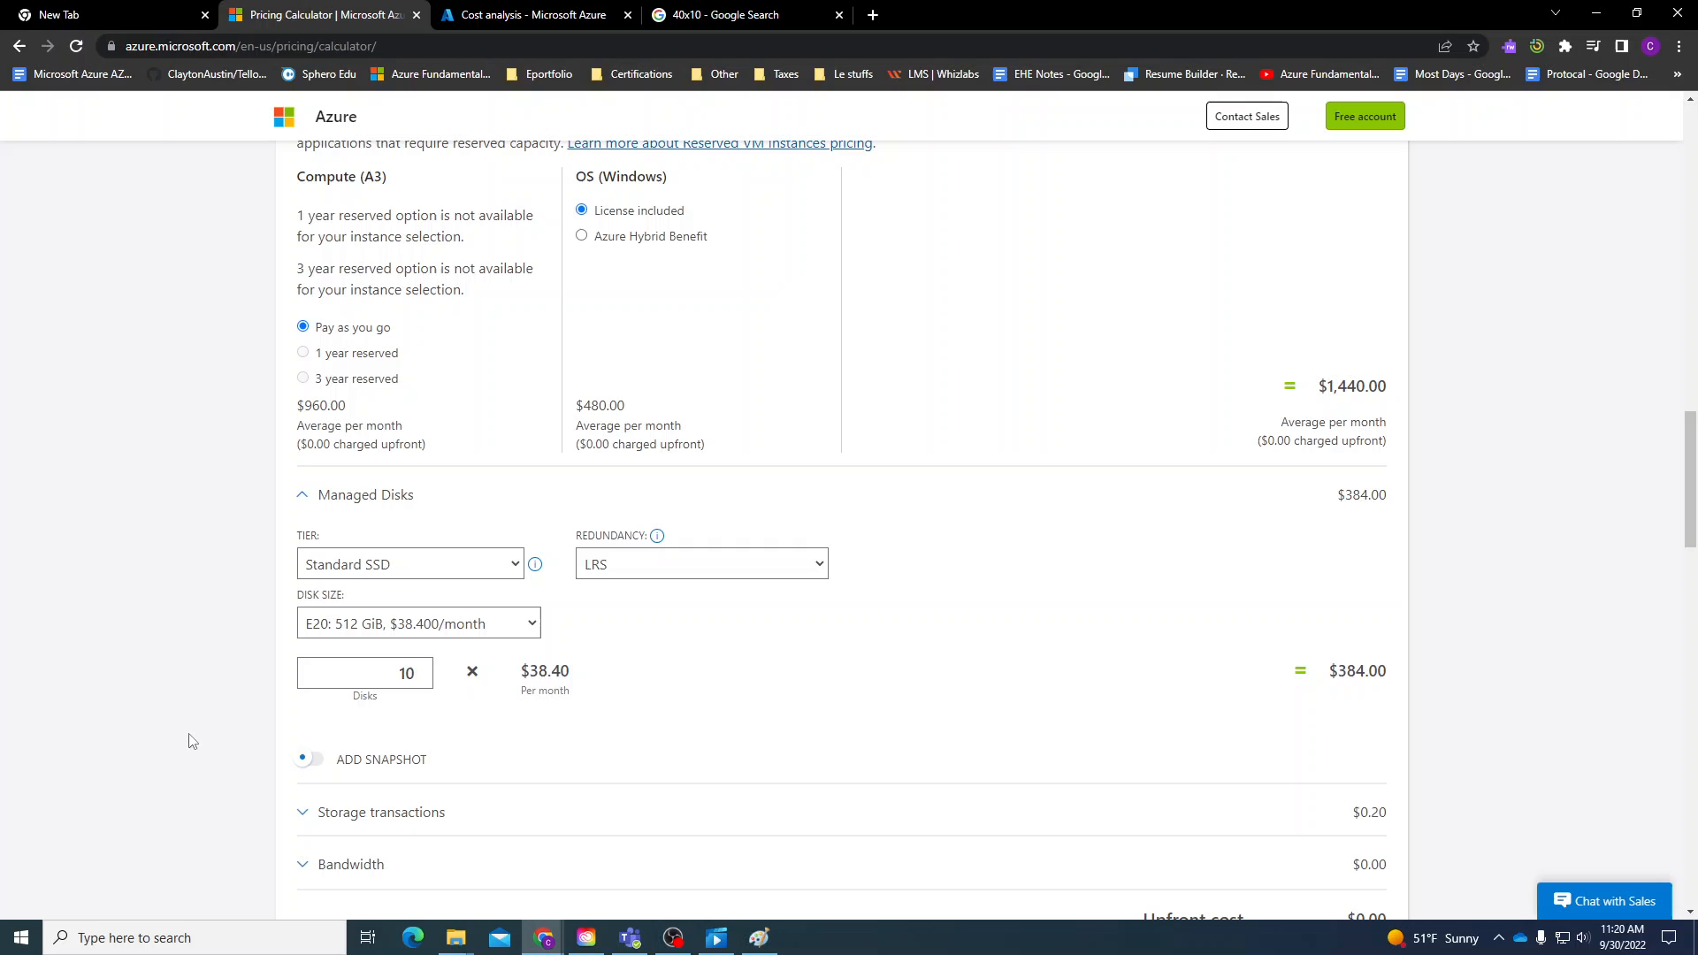
# Try adding a 4 GB snapshot to the managed disks.
pyautogui.click(305, 759)
pyautogui.scroll(-2, 232, 721)
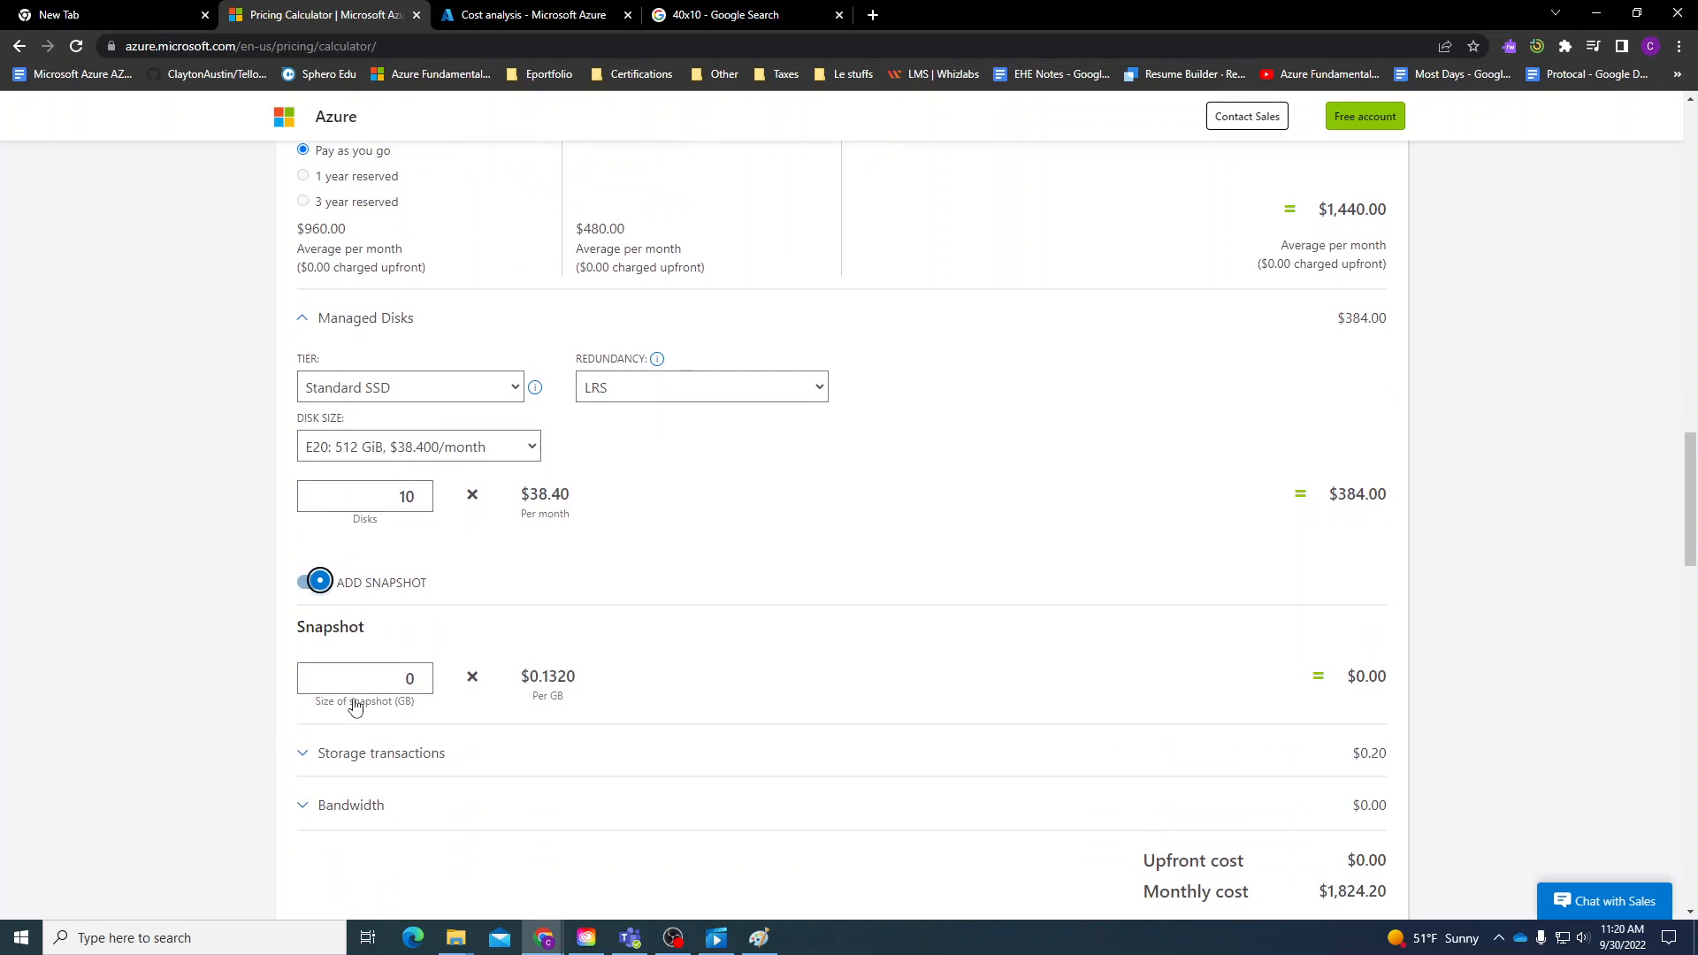
pyautogui.click(390, 678)
pyautogui.click(421, 675)
pyautogui.click(422, 675)
pyautogui.click(421, 675)
pyautogui.click(421, 675)
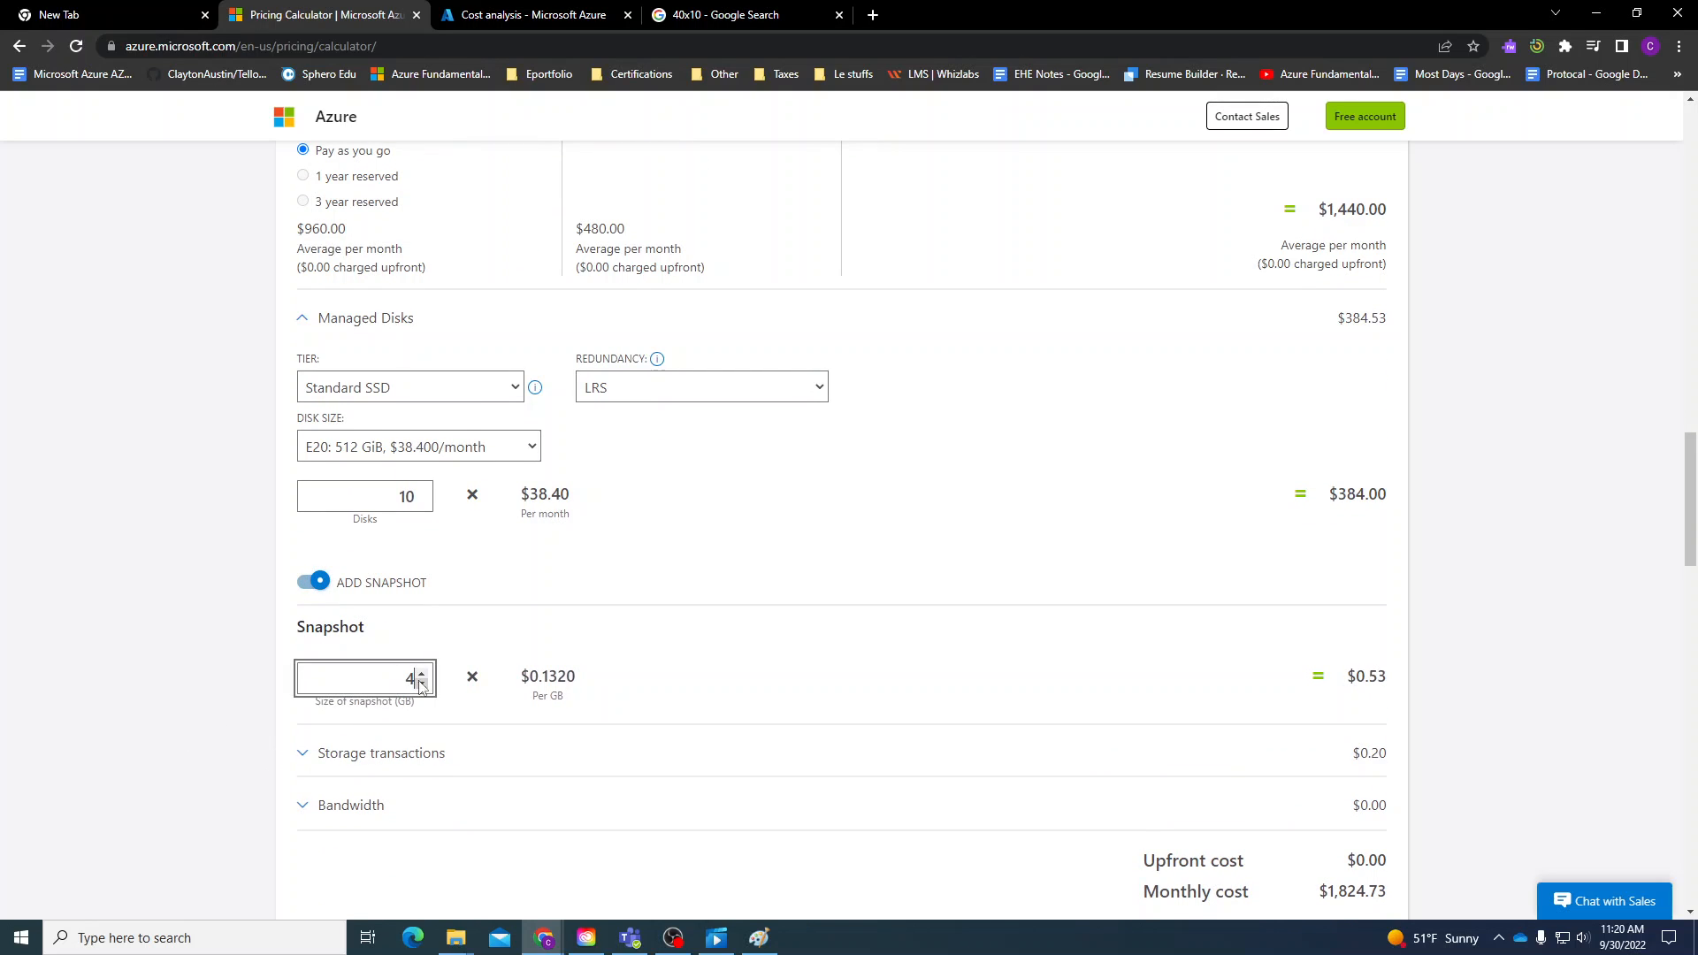
pyautogui.click(421, 683)
pyautogui.click(421, 683)
pyautogui.click(421, 683)
pyautogui.click(421, 683)
pyautogui.click(266, 682)
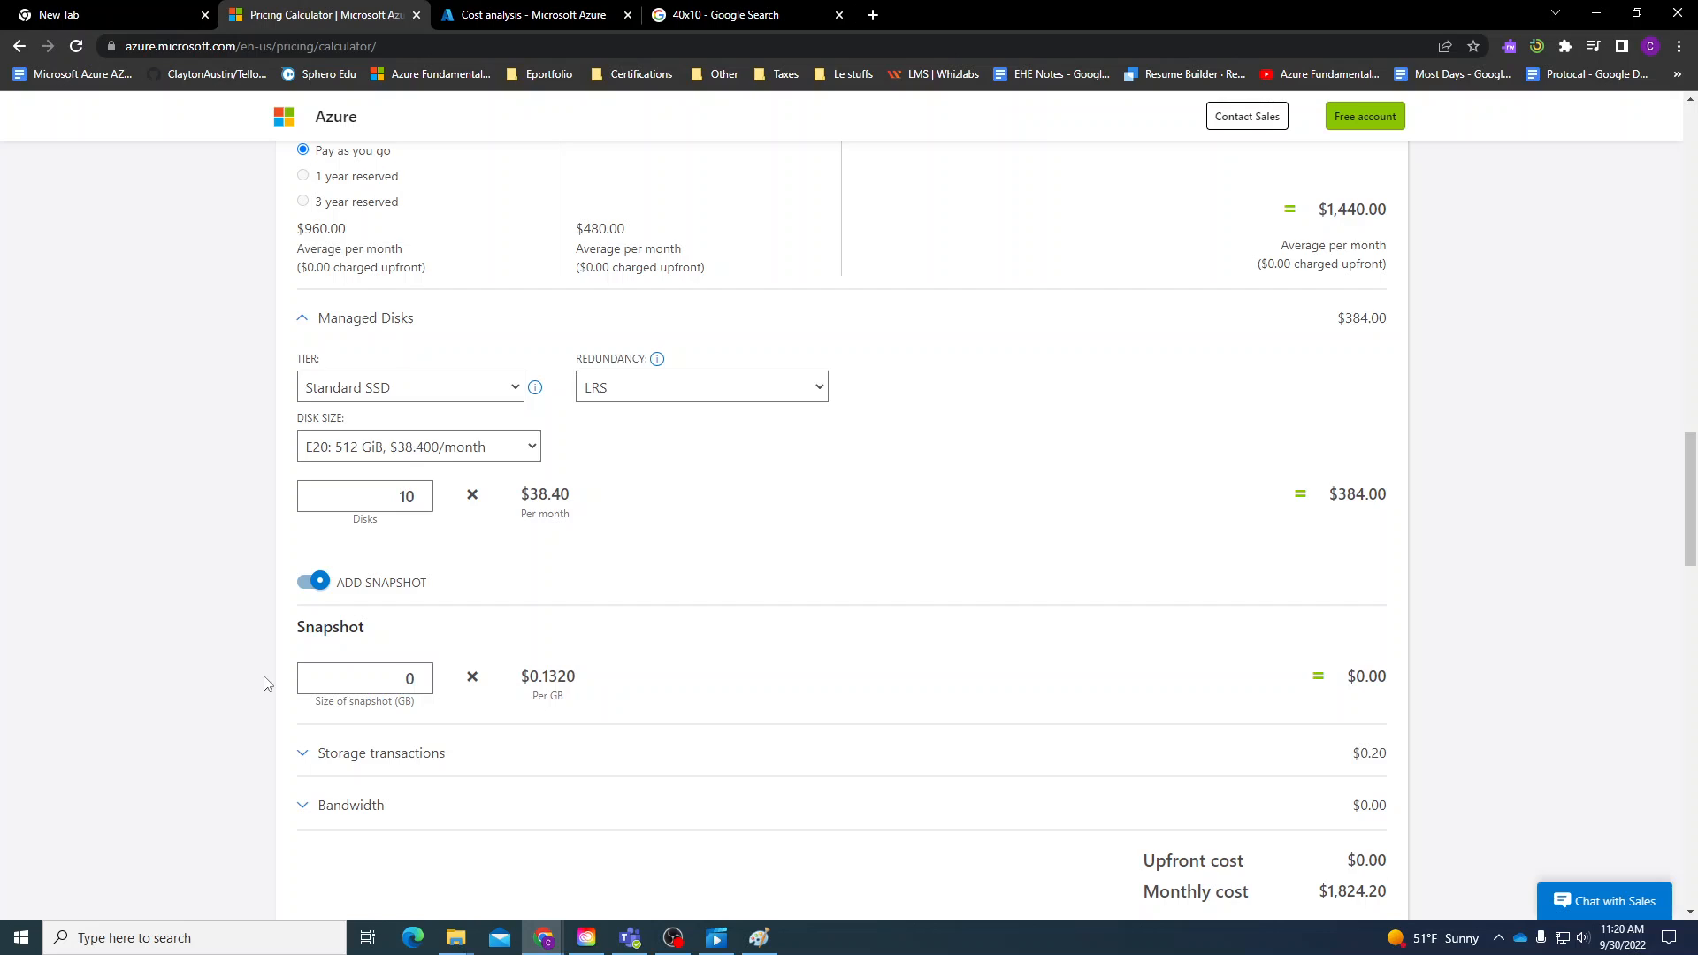
pyautogui.click(315, 581)
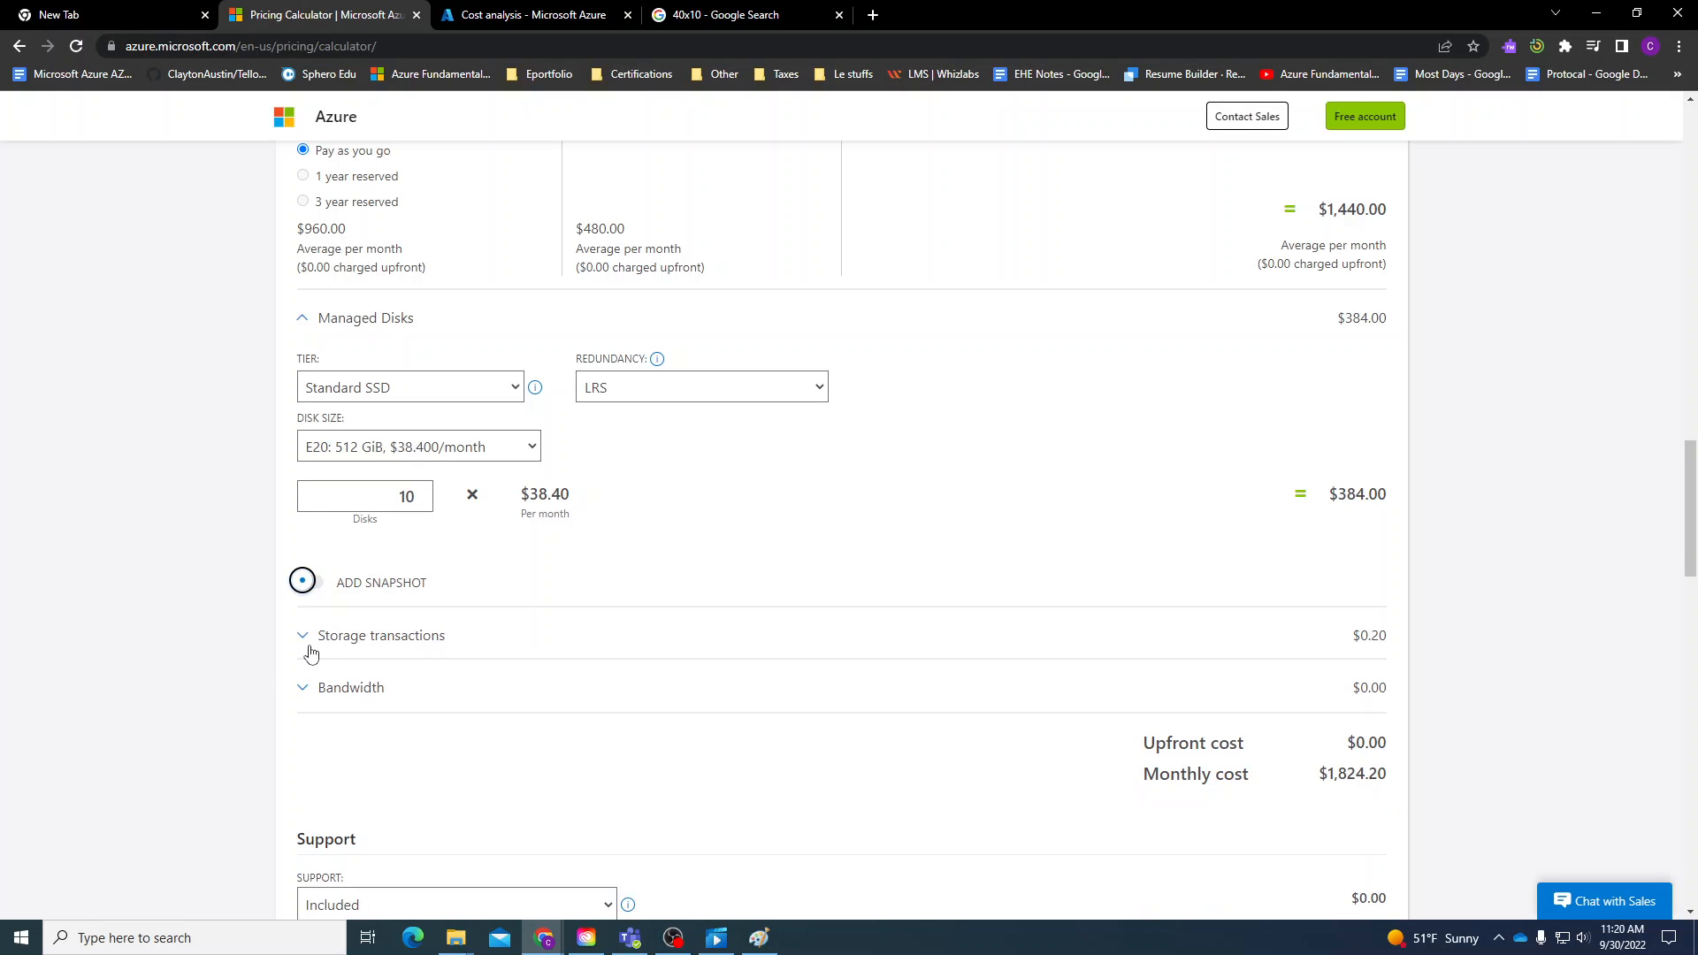
# Expand the Storage transactions and Bandwidth sections of the virtual machines estimate to view their settings.
pyautogui.click(307, 645)
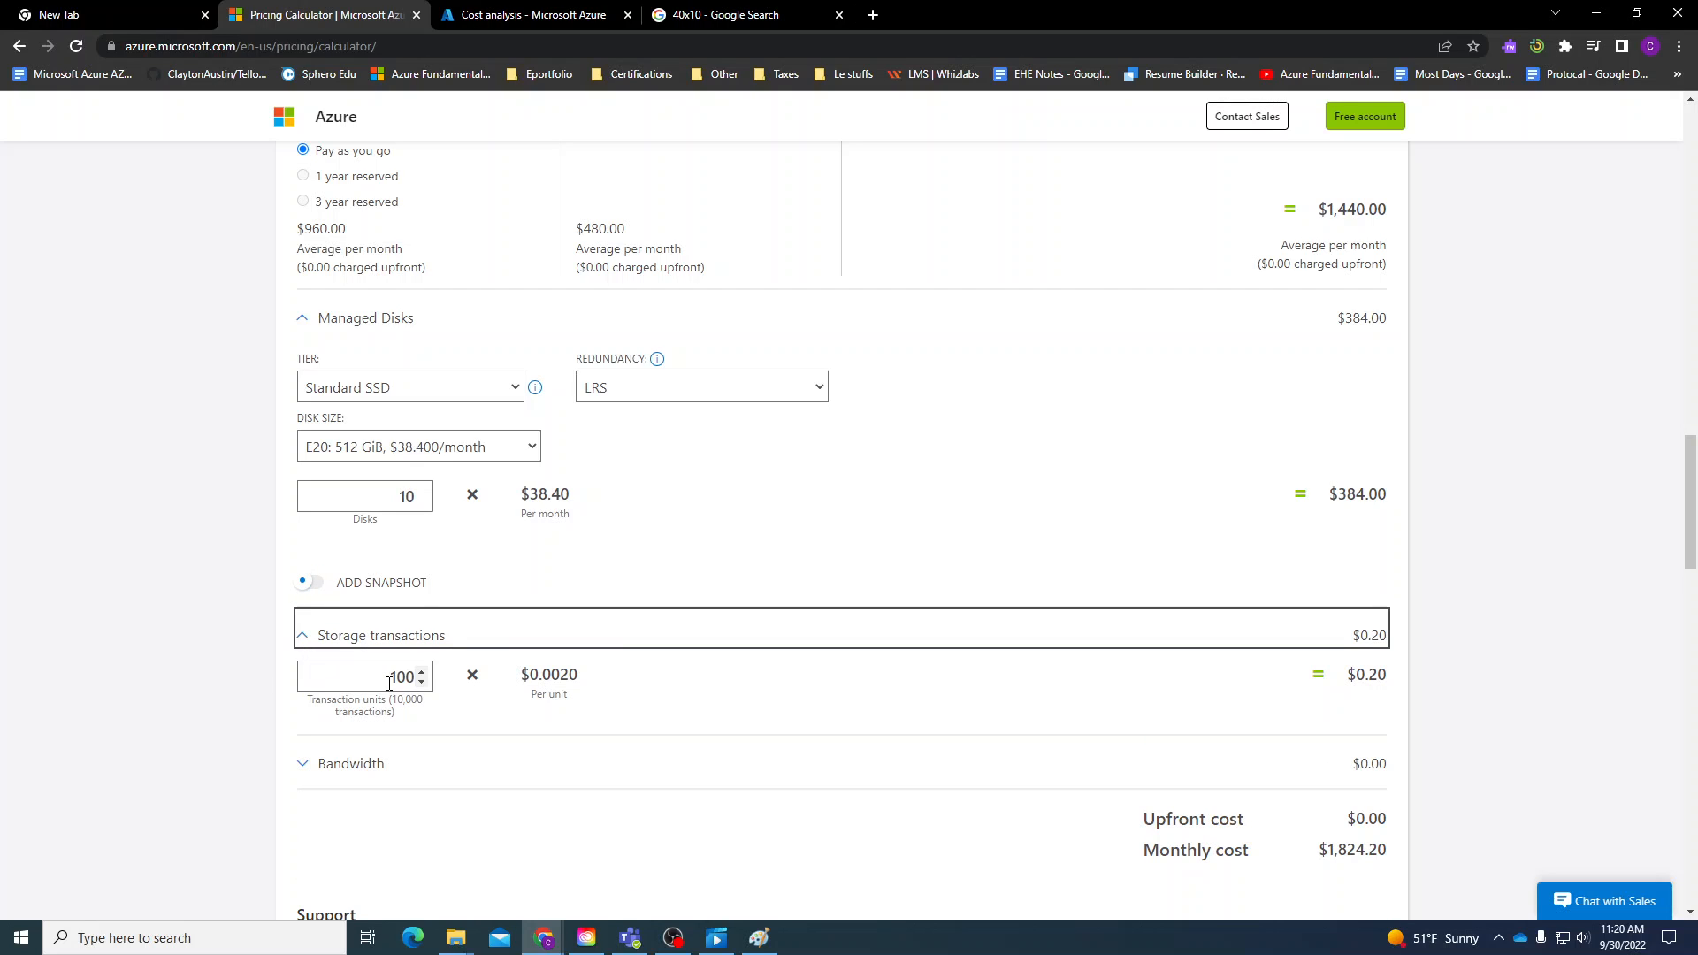
pyautogui.click(241, 677)
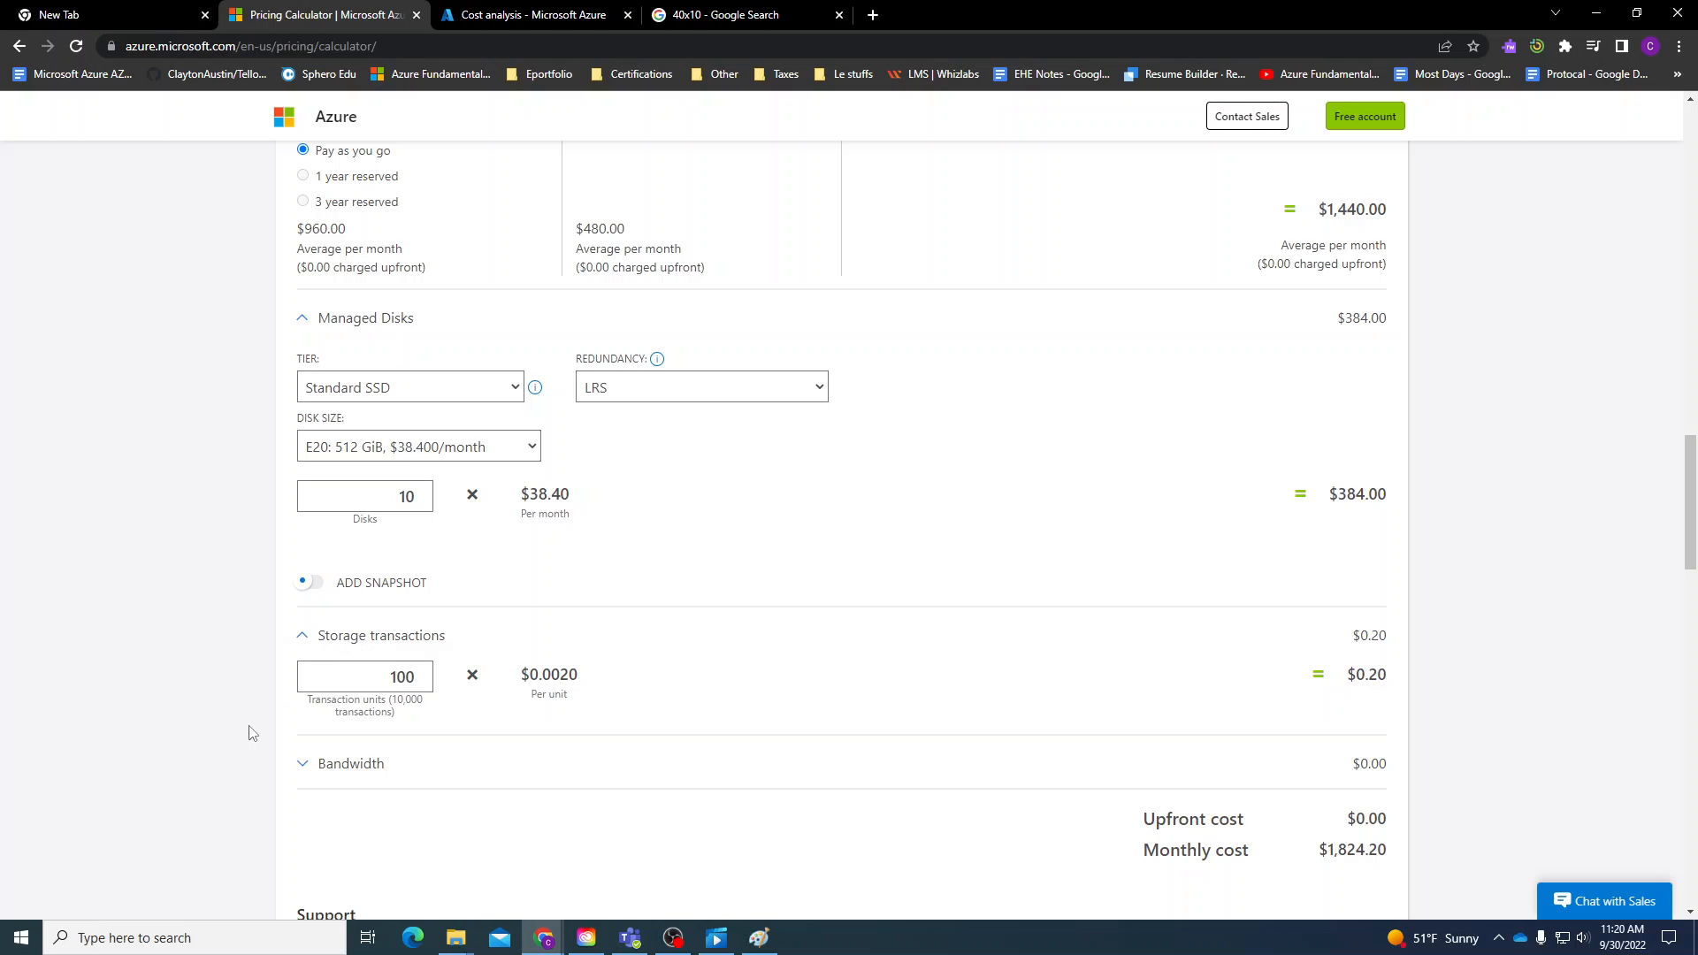
pyautogui.click(318, 774)
pyautogui.scroll(-2, 177, 619)
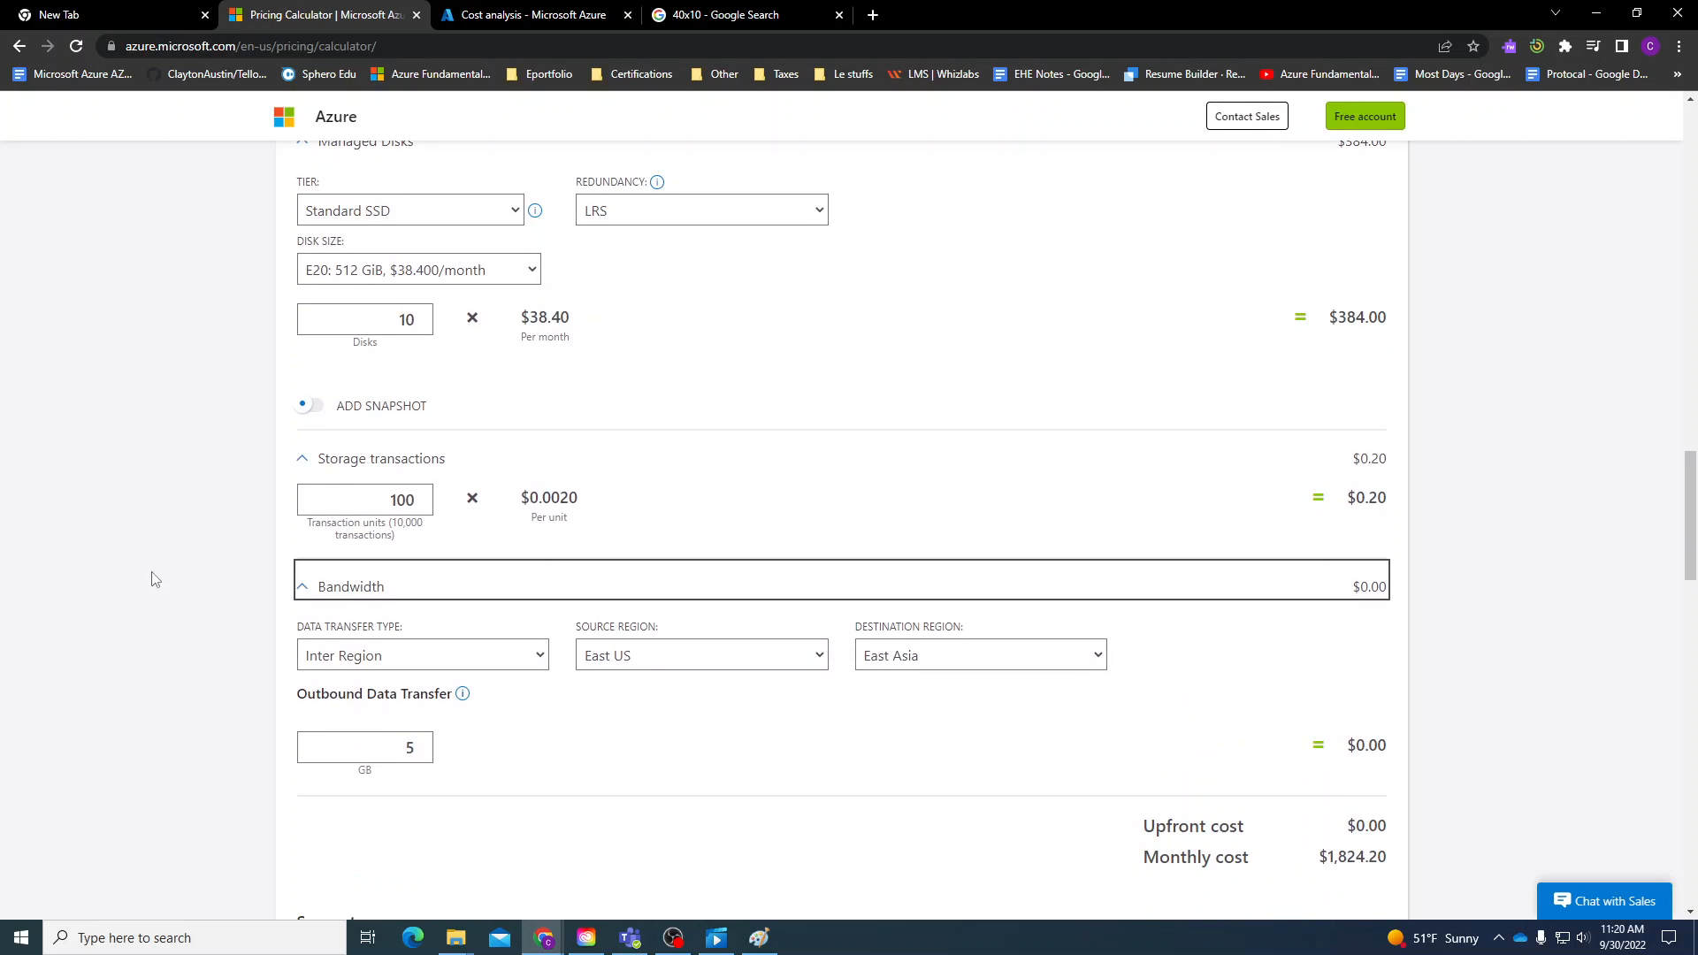
# Check the bandwidth's data transfer type, source region and destination region options, keeping Inter Region, East US and East Asia.
pyautogui.click(360, 656)
pyautogui.click(360, 659)
pyautogui.click(361, 662)
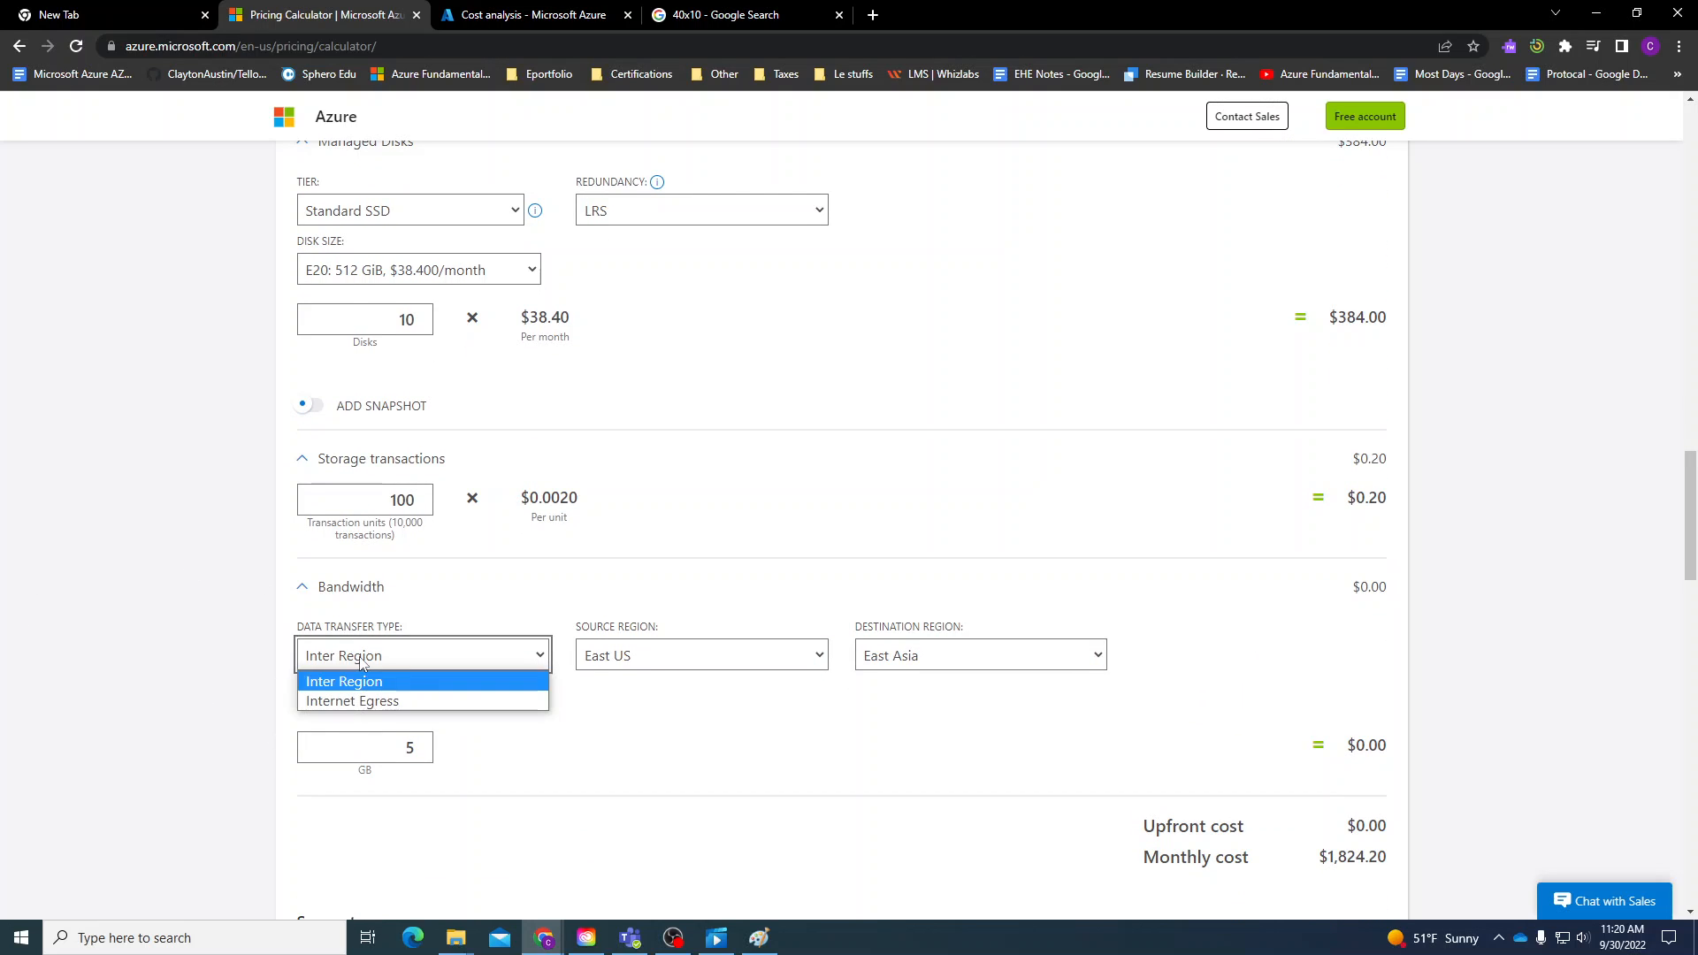
pyautogui.click(194, 624)
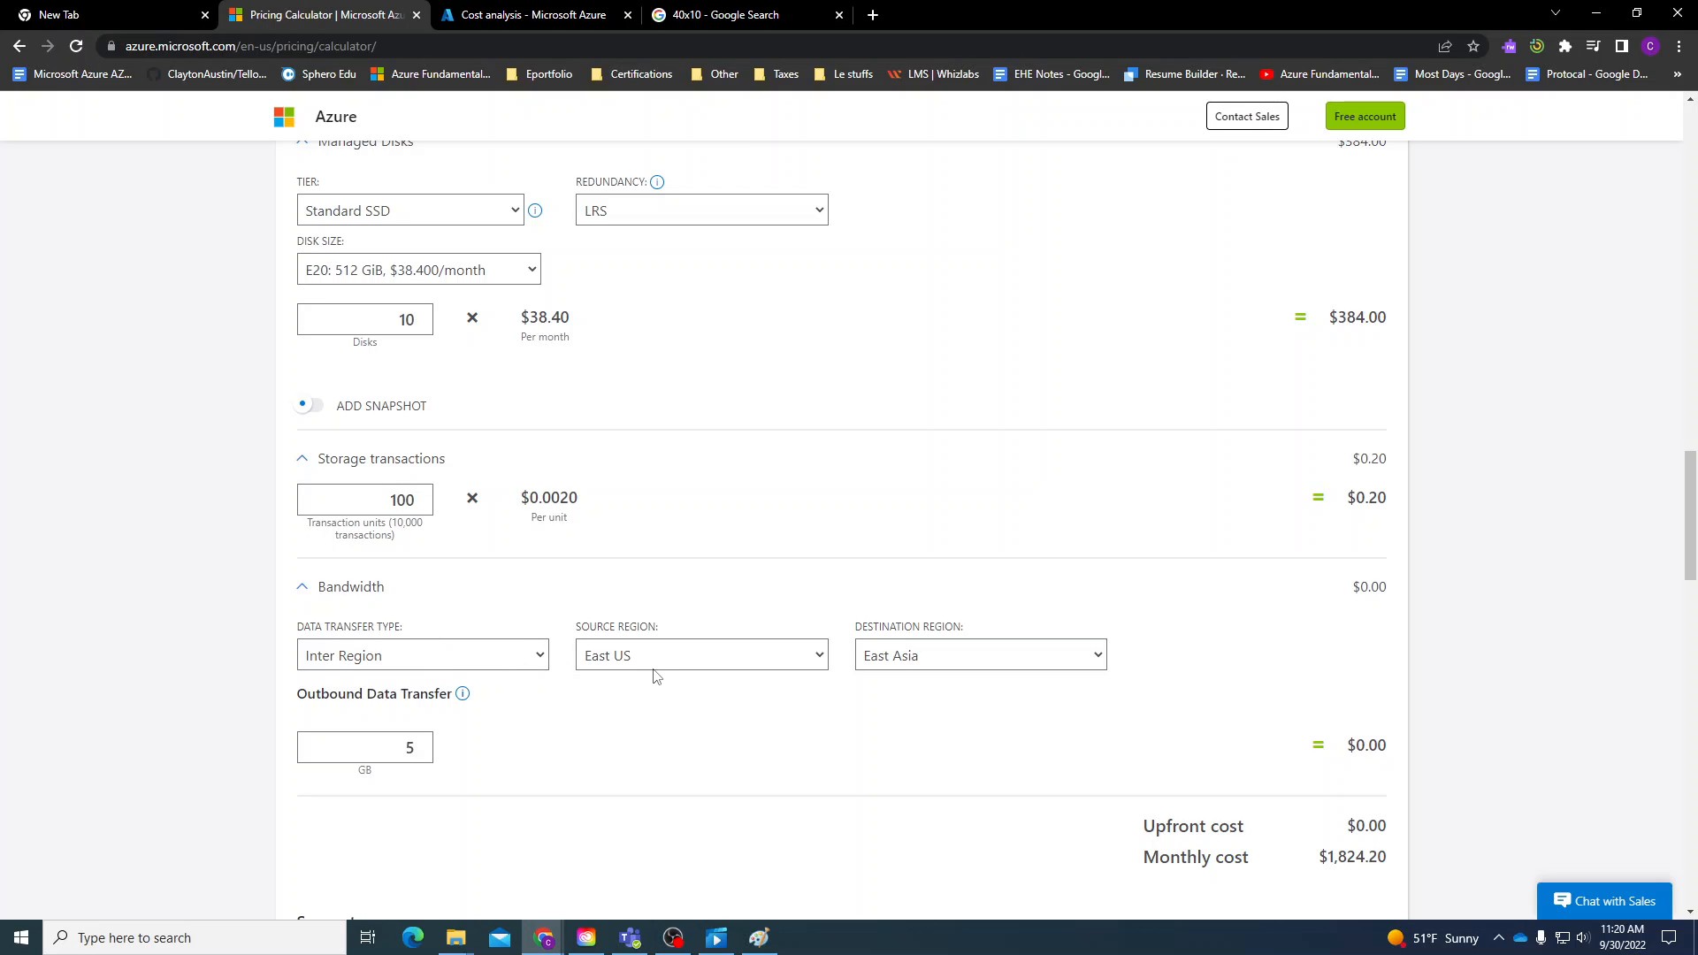
pyautogui.click(413, 748)
pyautogui.scroll(-1, 946, 741)
pyautogui.click(743, 573)
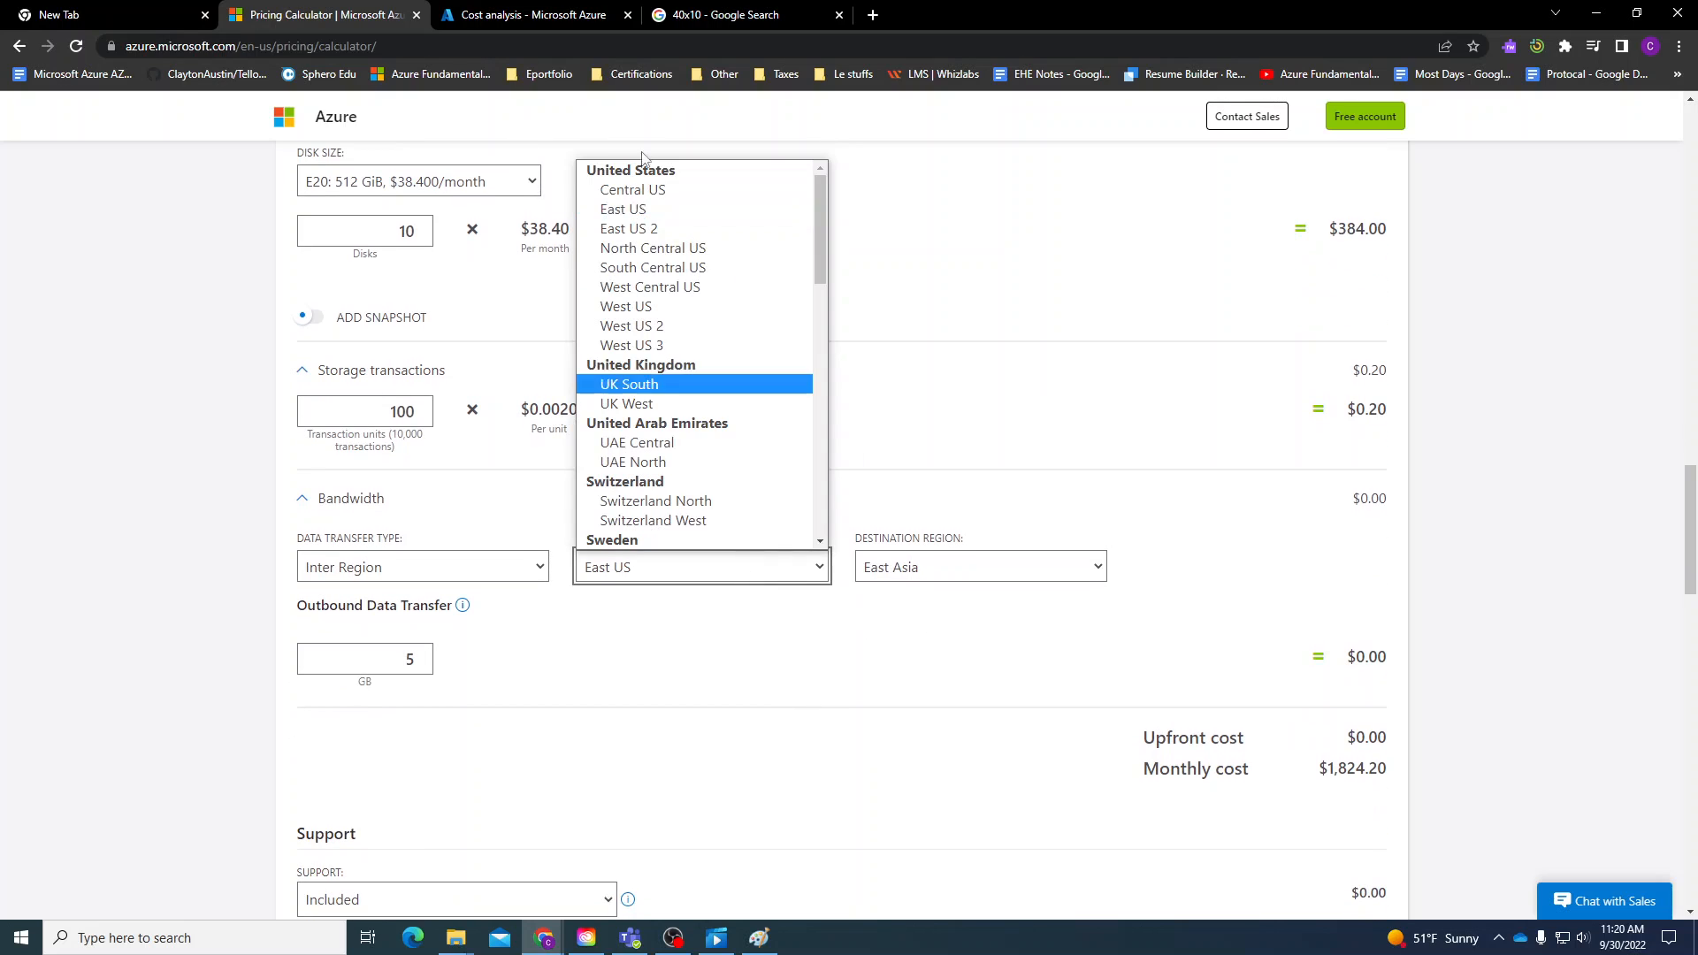
pyautogui.click(793, 571)
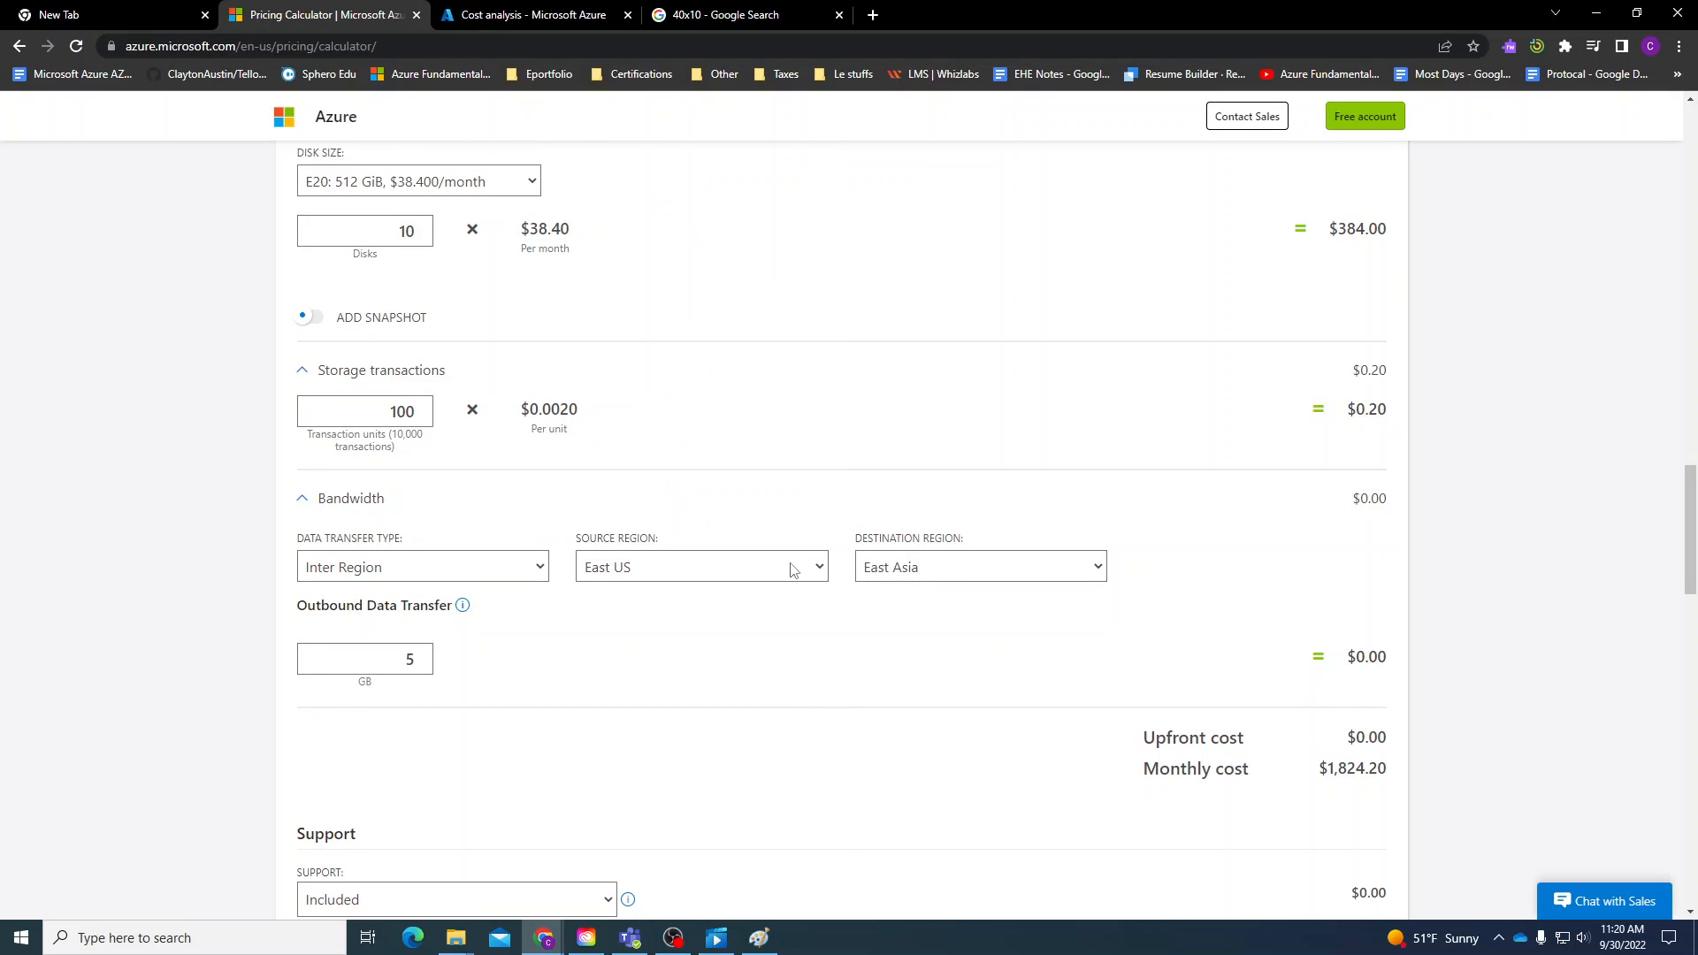
pyautogui.click(914, 583)
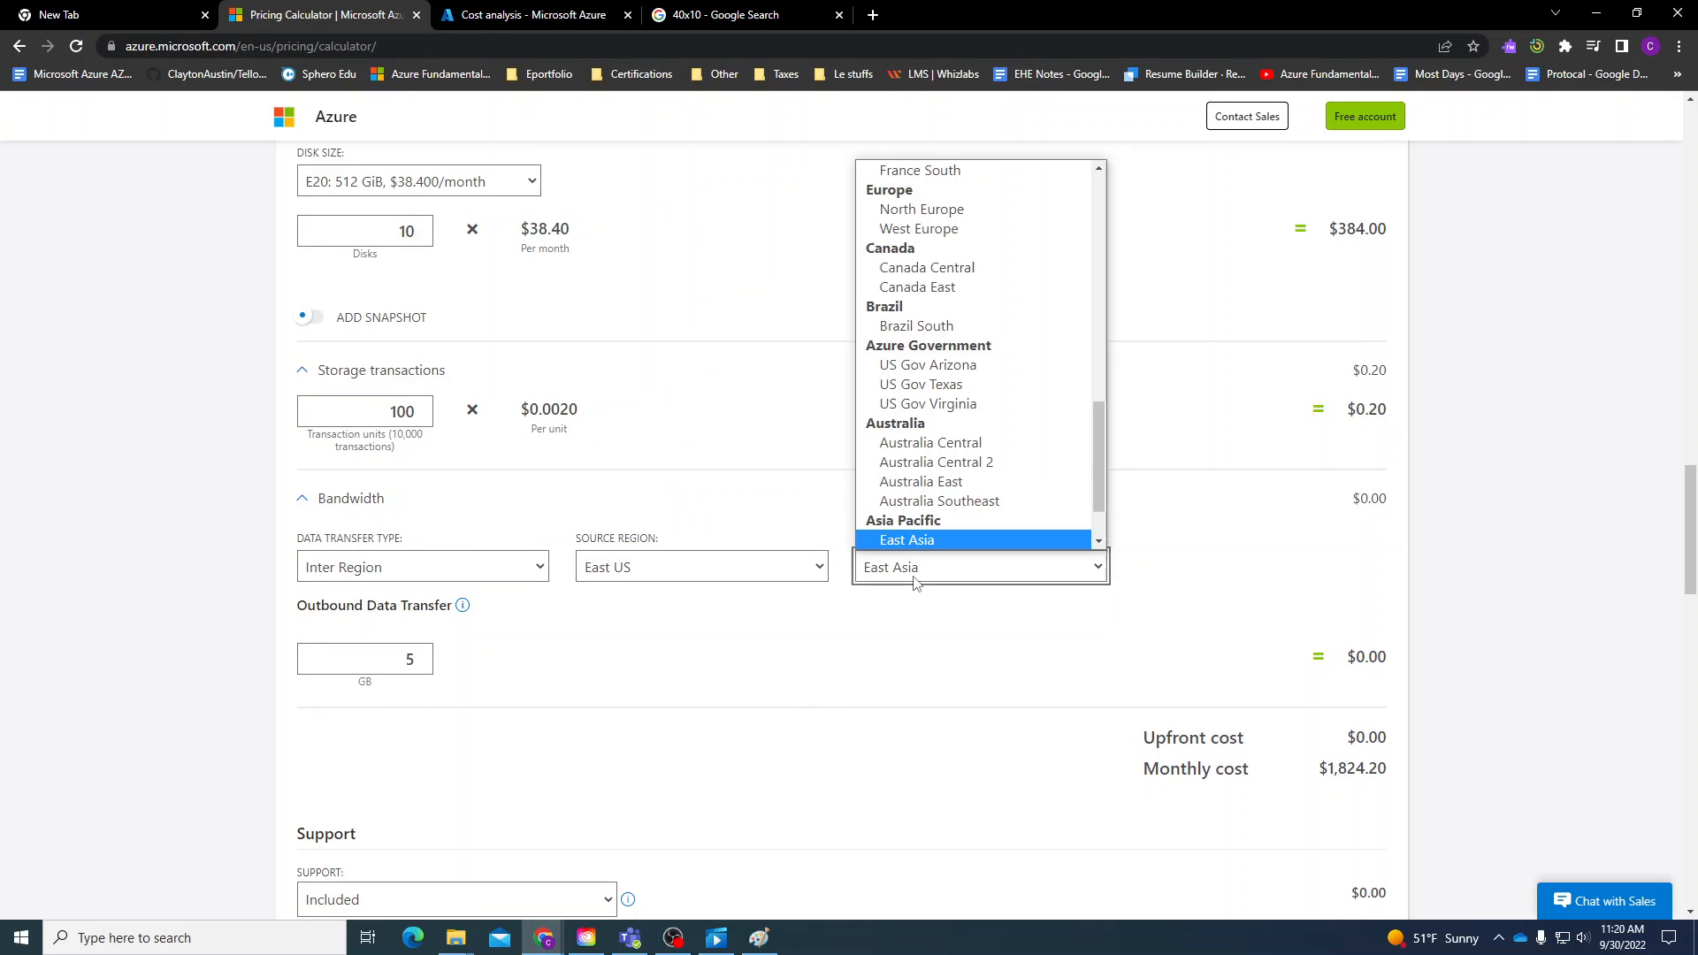
pyautogui.click(900, 534)
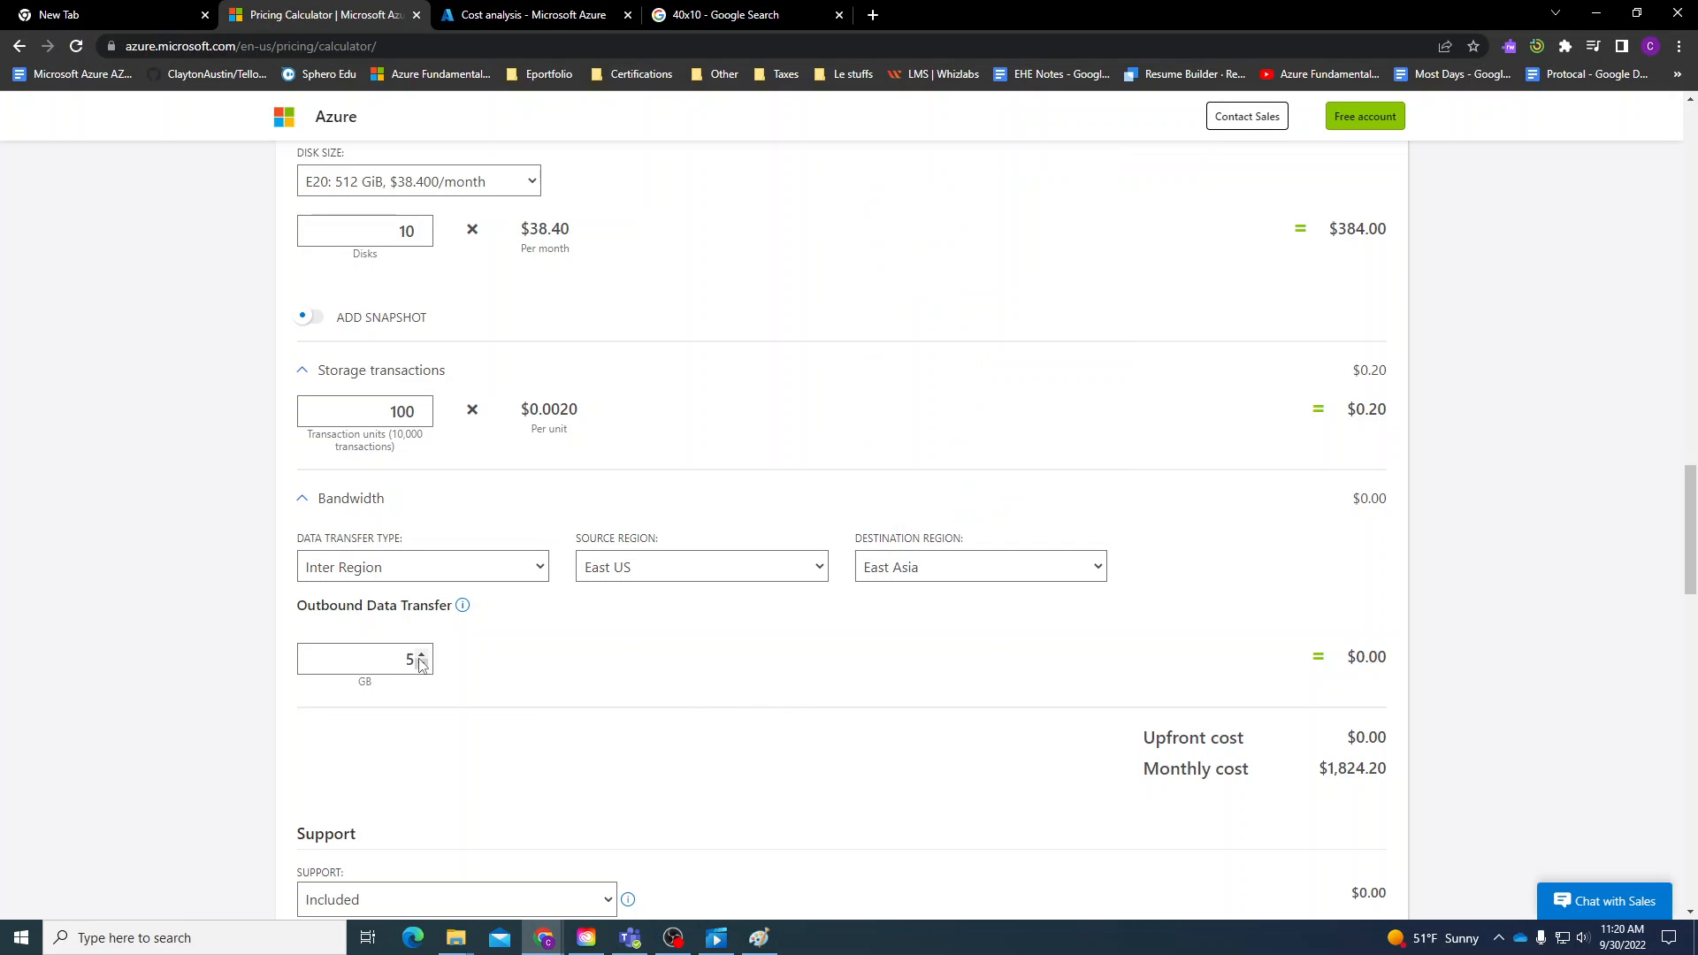
# Compare the costs of the support plans, including Developer, Standard and Professional Direct, leaving Standard selected.
pyautogui.scroll(-3, 125, 694)
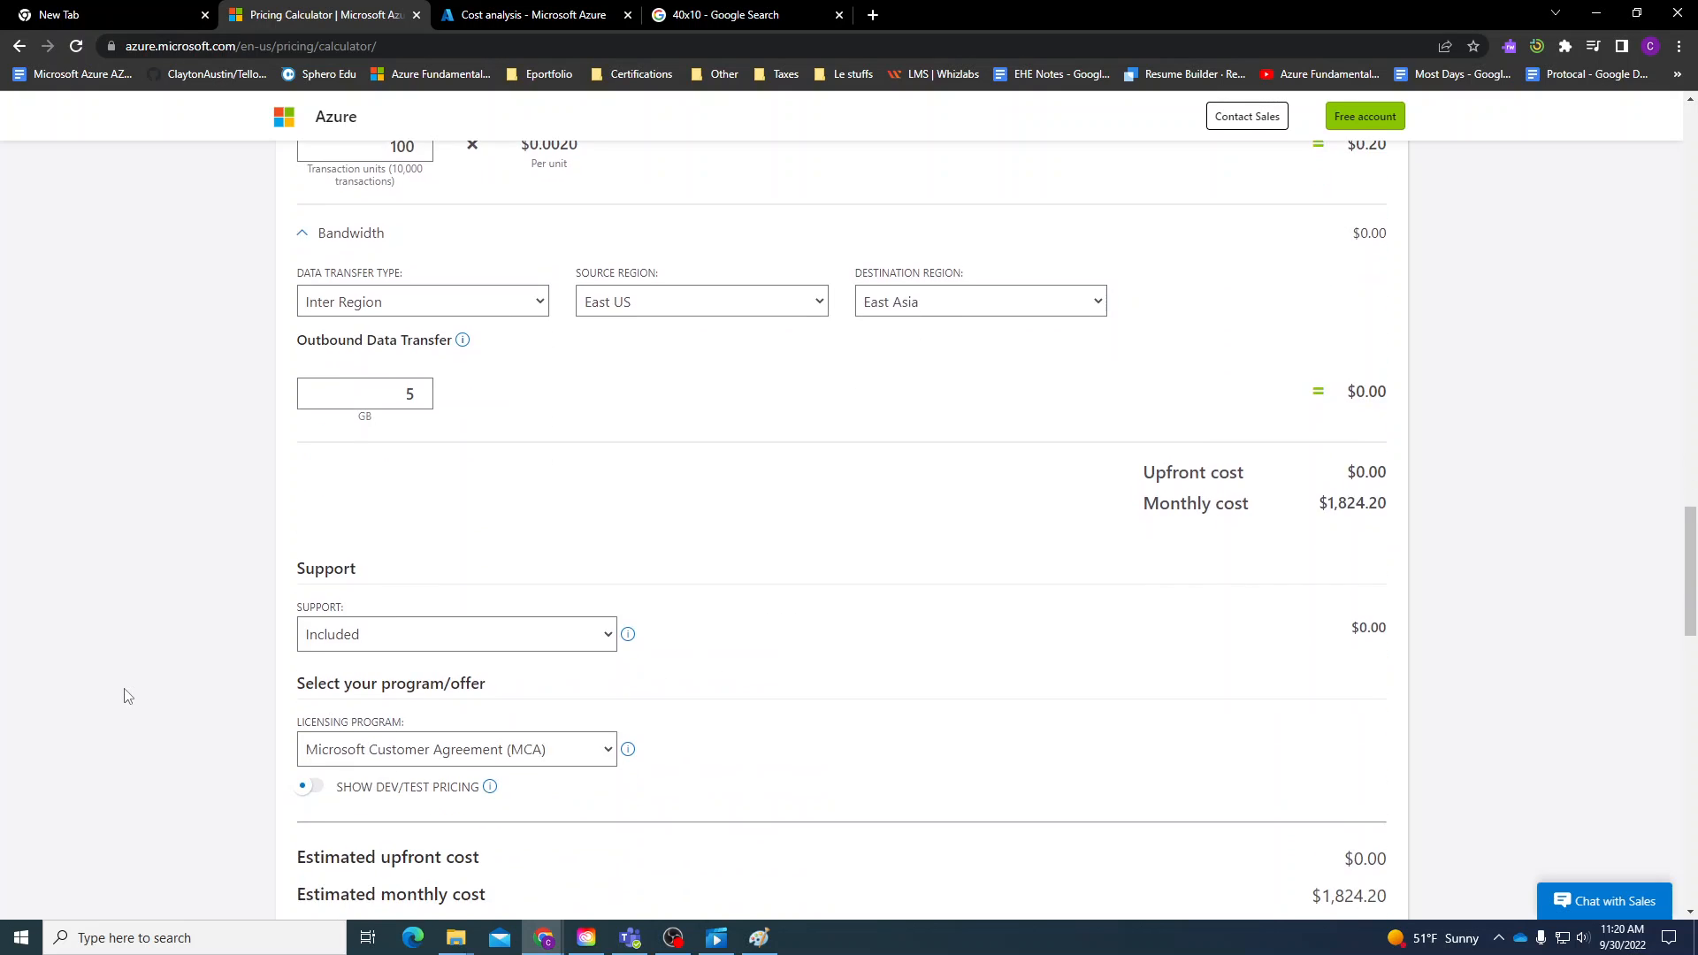
pyautogui.scroll(-4, 125, 695)
pyautogui.click(423, 280)
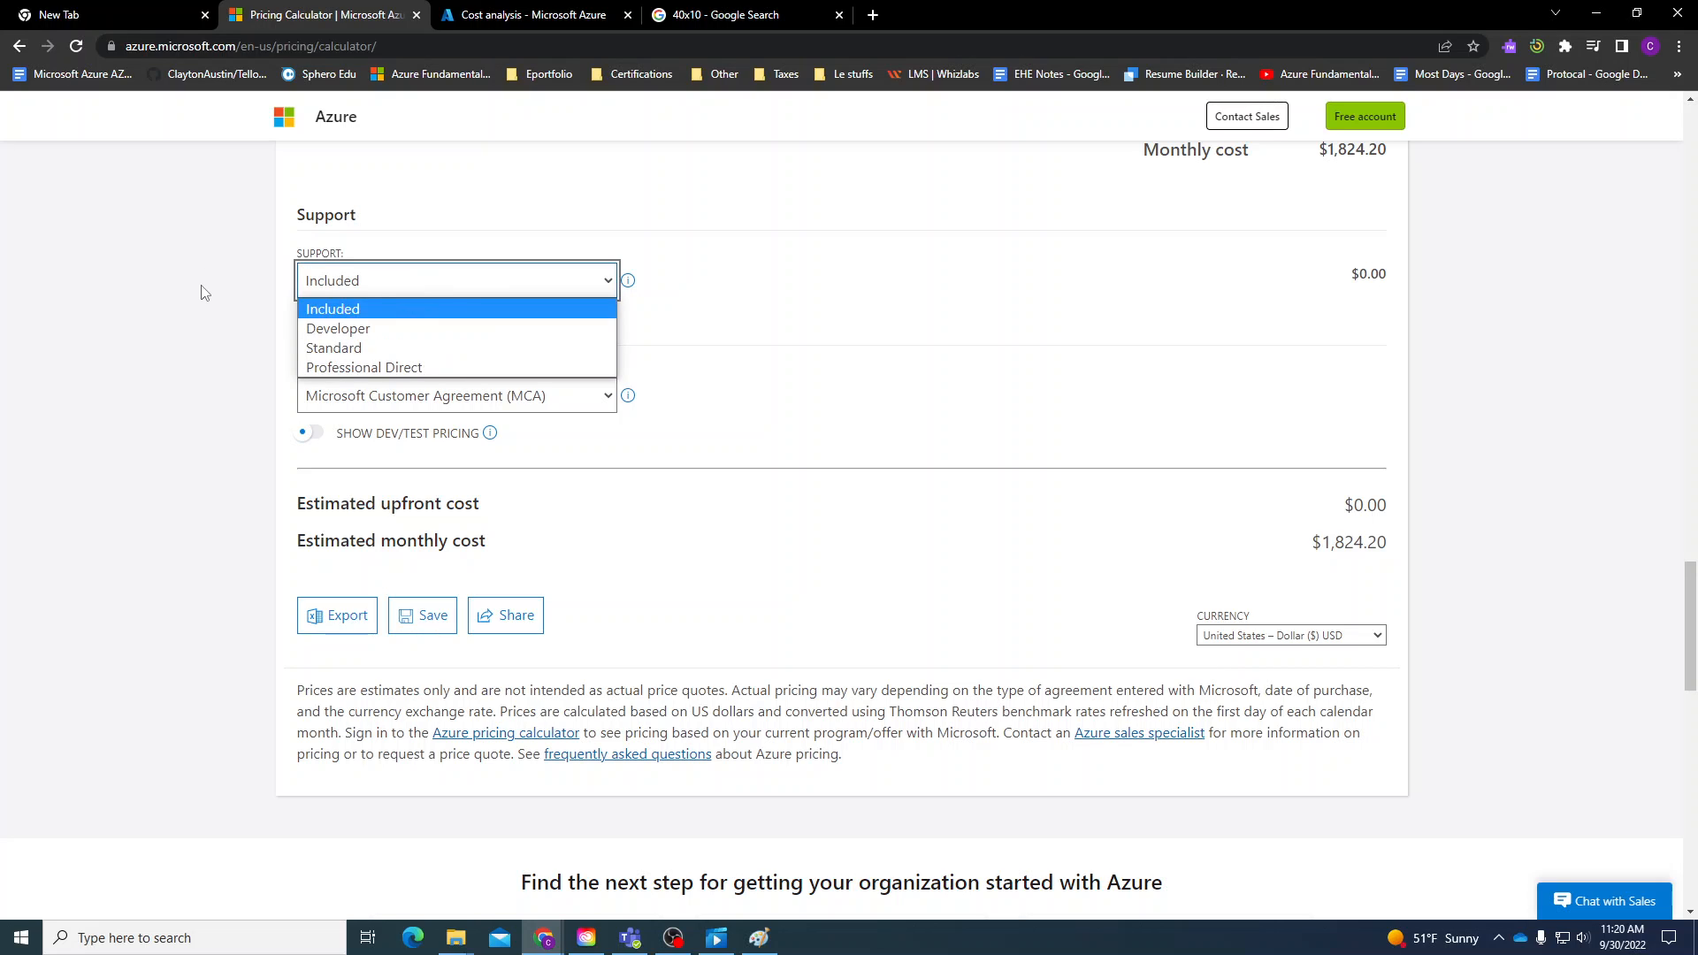
pyautogui.press('Down')
pyautogui.press('Down')
pyautogui.press('Return')
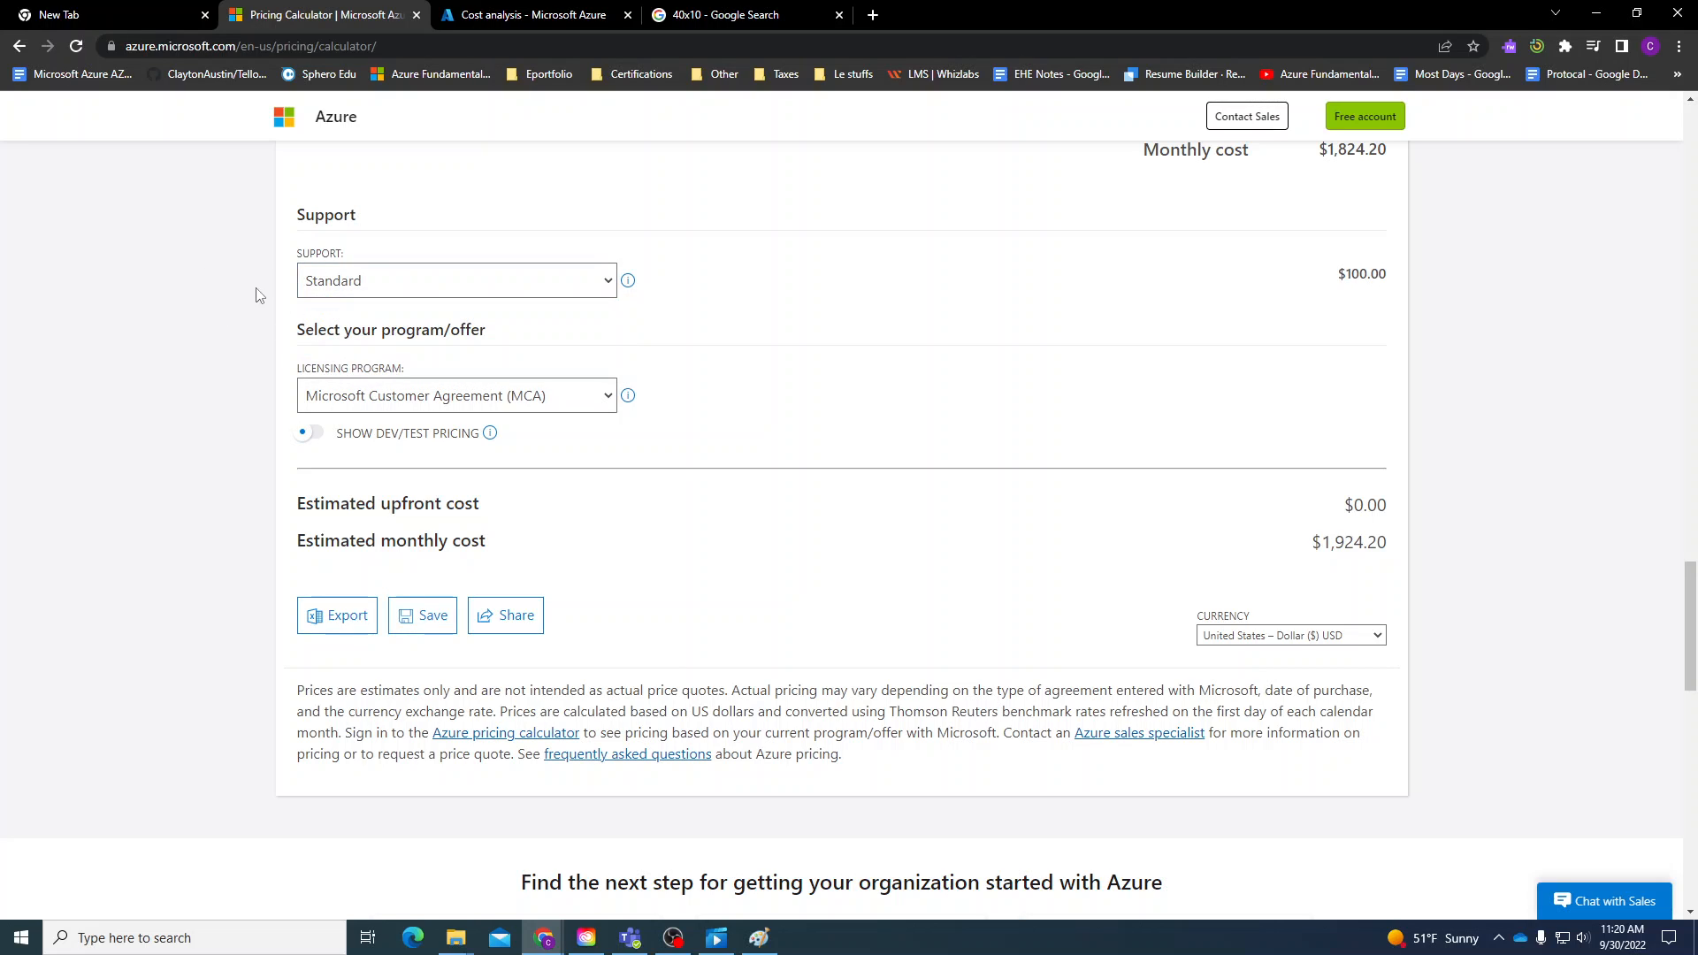
pyautogui.click(362, 292)
pyautogui.click(354, 306)
pyautogui.click(354, 290)
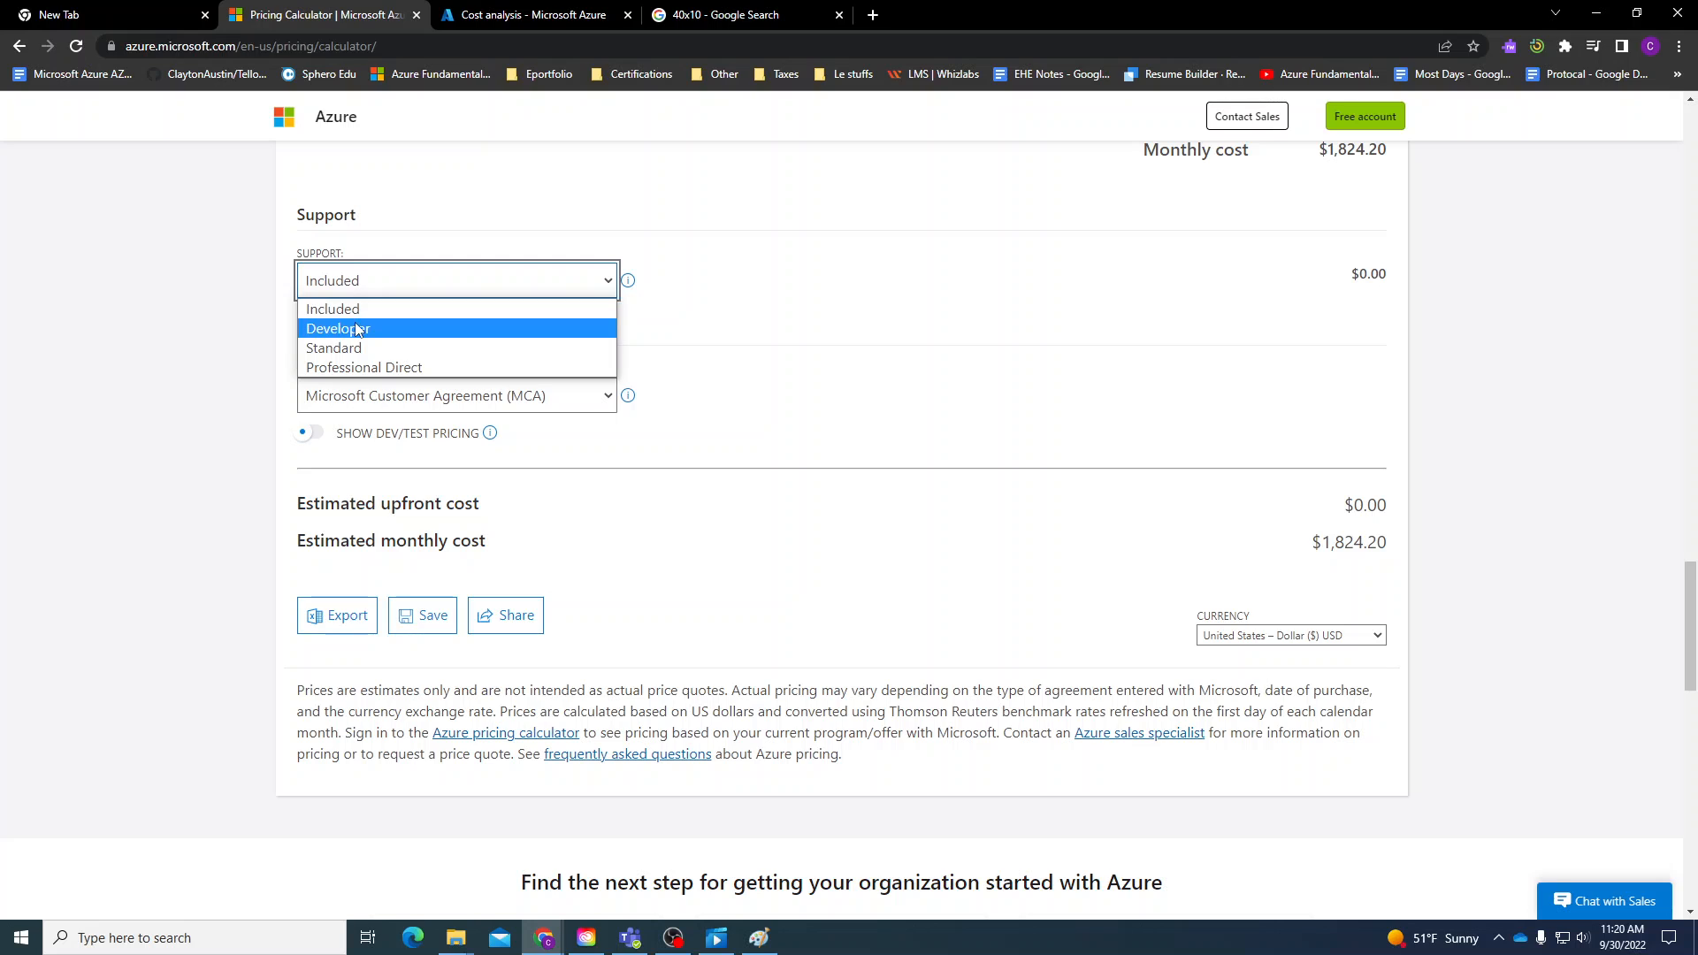
pyautogui.click(350, 320)
pyautogui.click(335, 291)
pyautogui.click(333, 348)
pyautogui.click(323, 285)
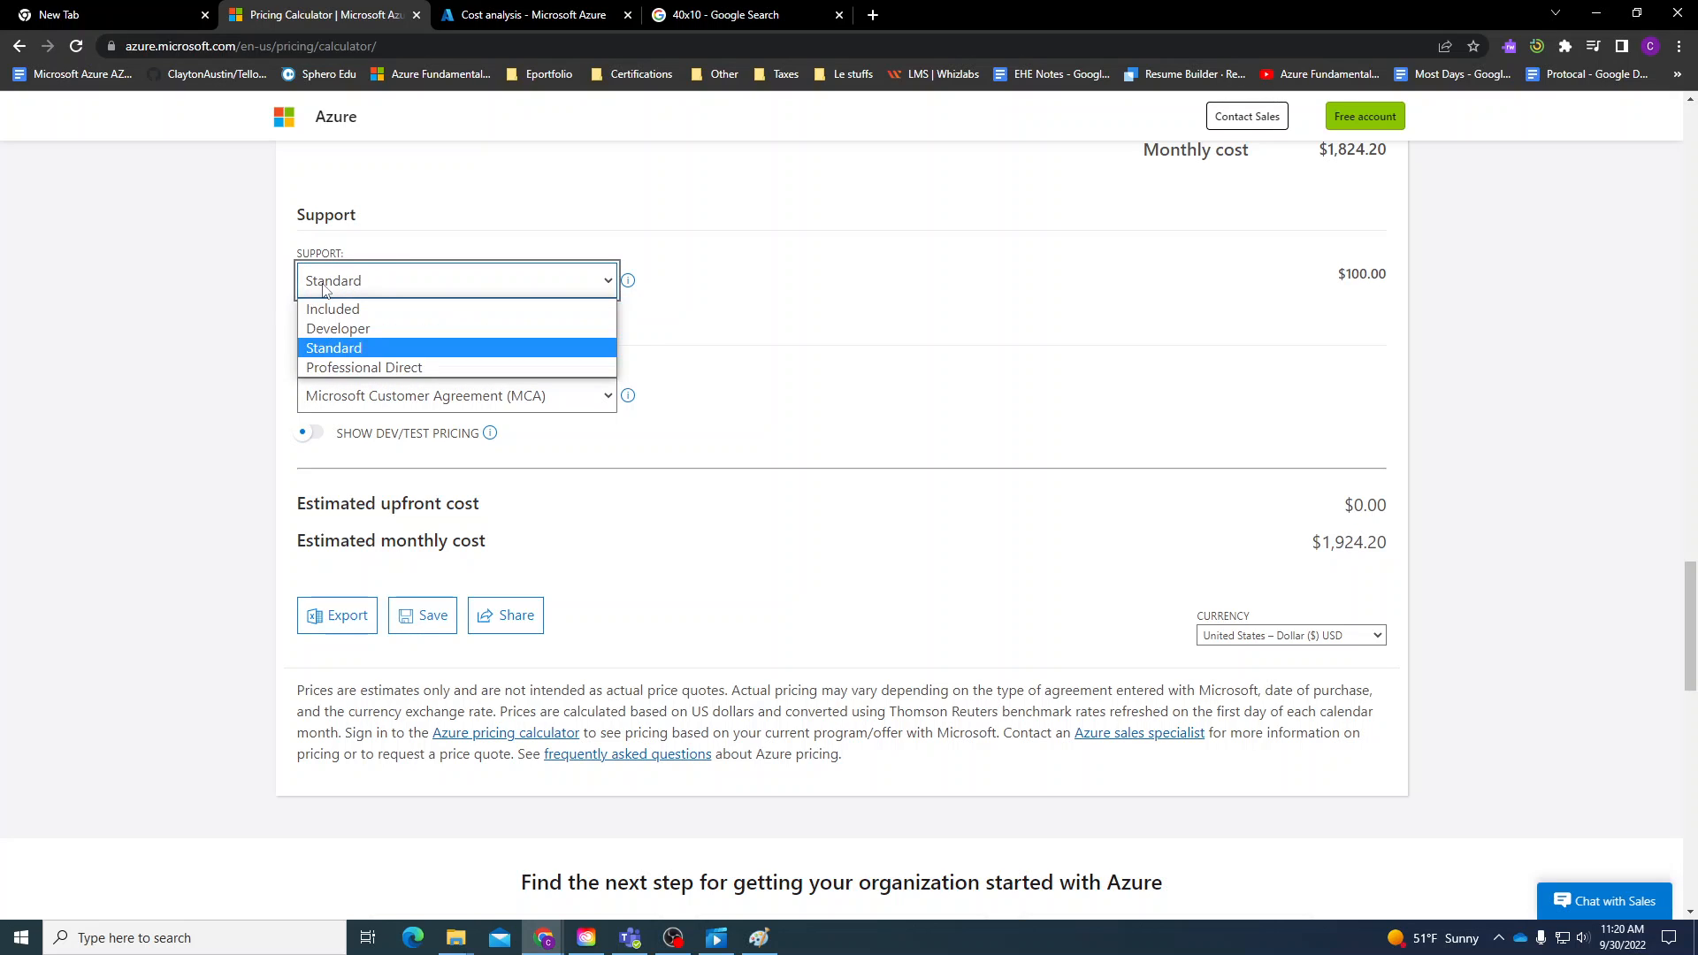
pyautogui.click(329, 364)
pyautogui.click(358, 292)
pyautogui.click(361, 348)
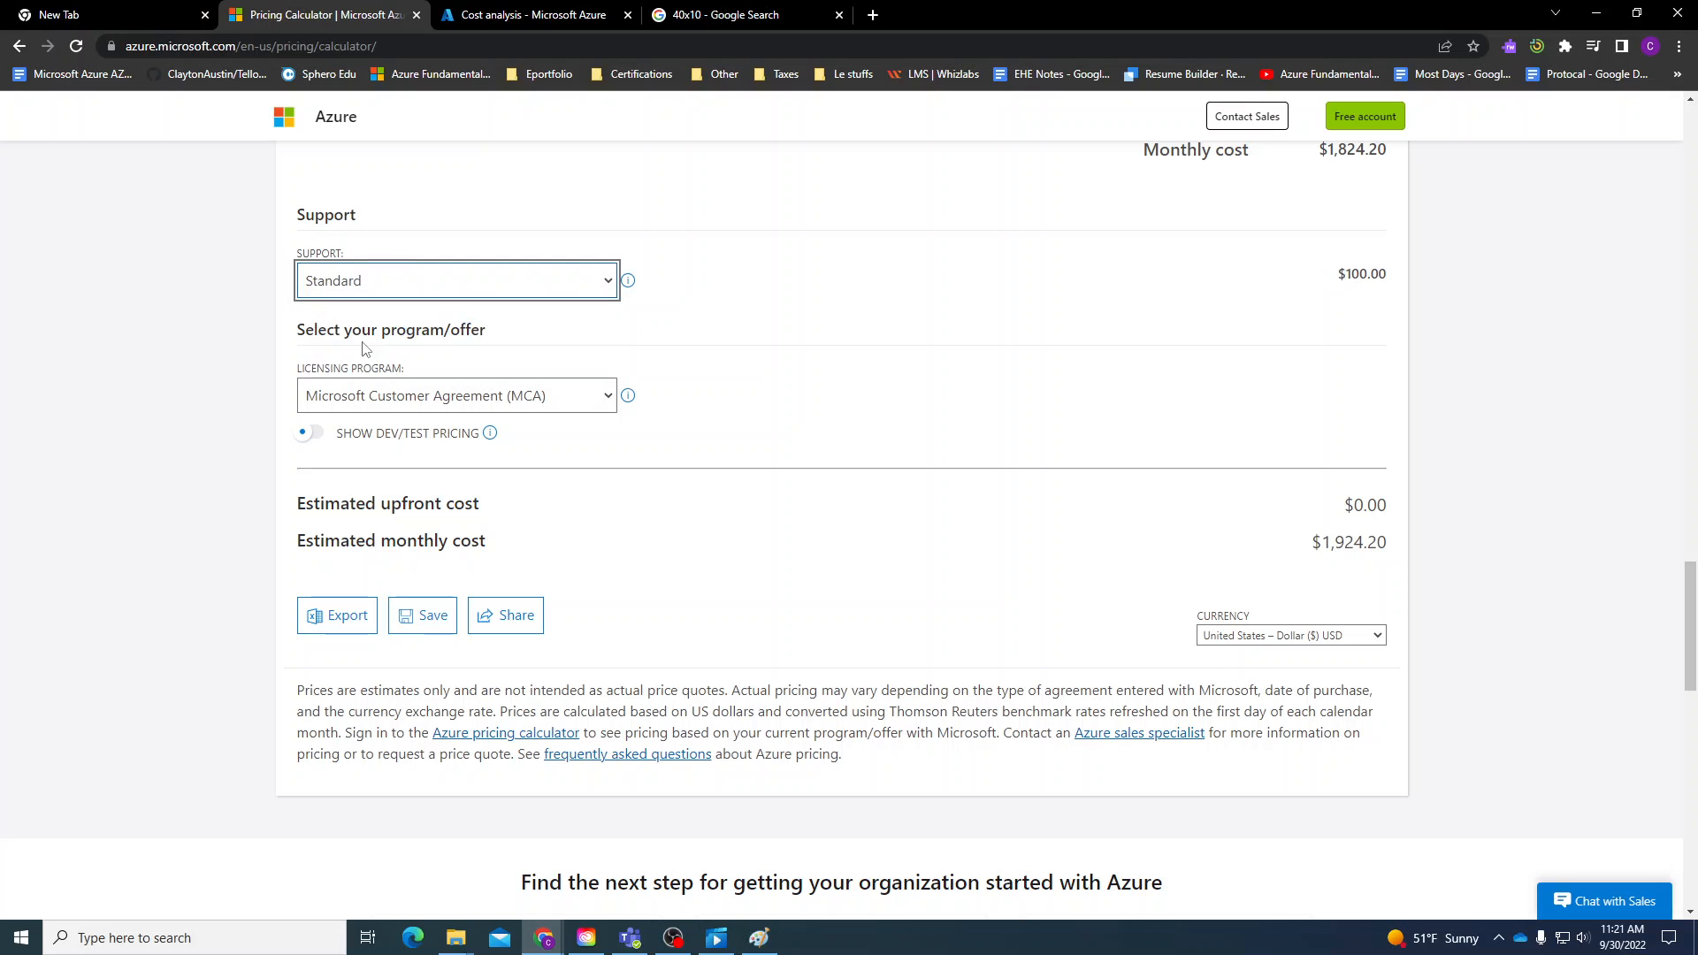
# Check the licensing program options, keeping Microsoft Customer Agreement (MCA), and review the estimated upfront and monthly costs.
pyautogui.click(412, 399)
pyautogui.click(202, 378)
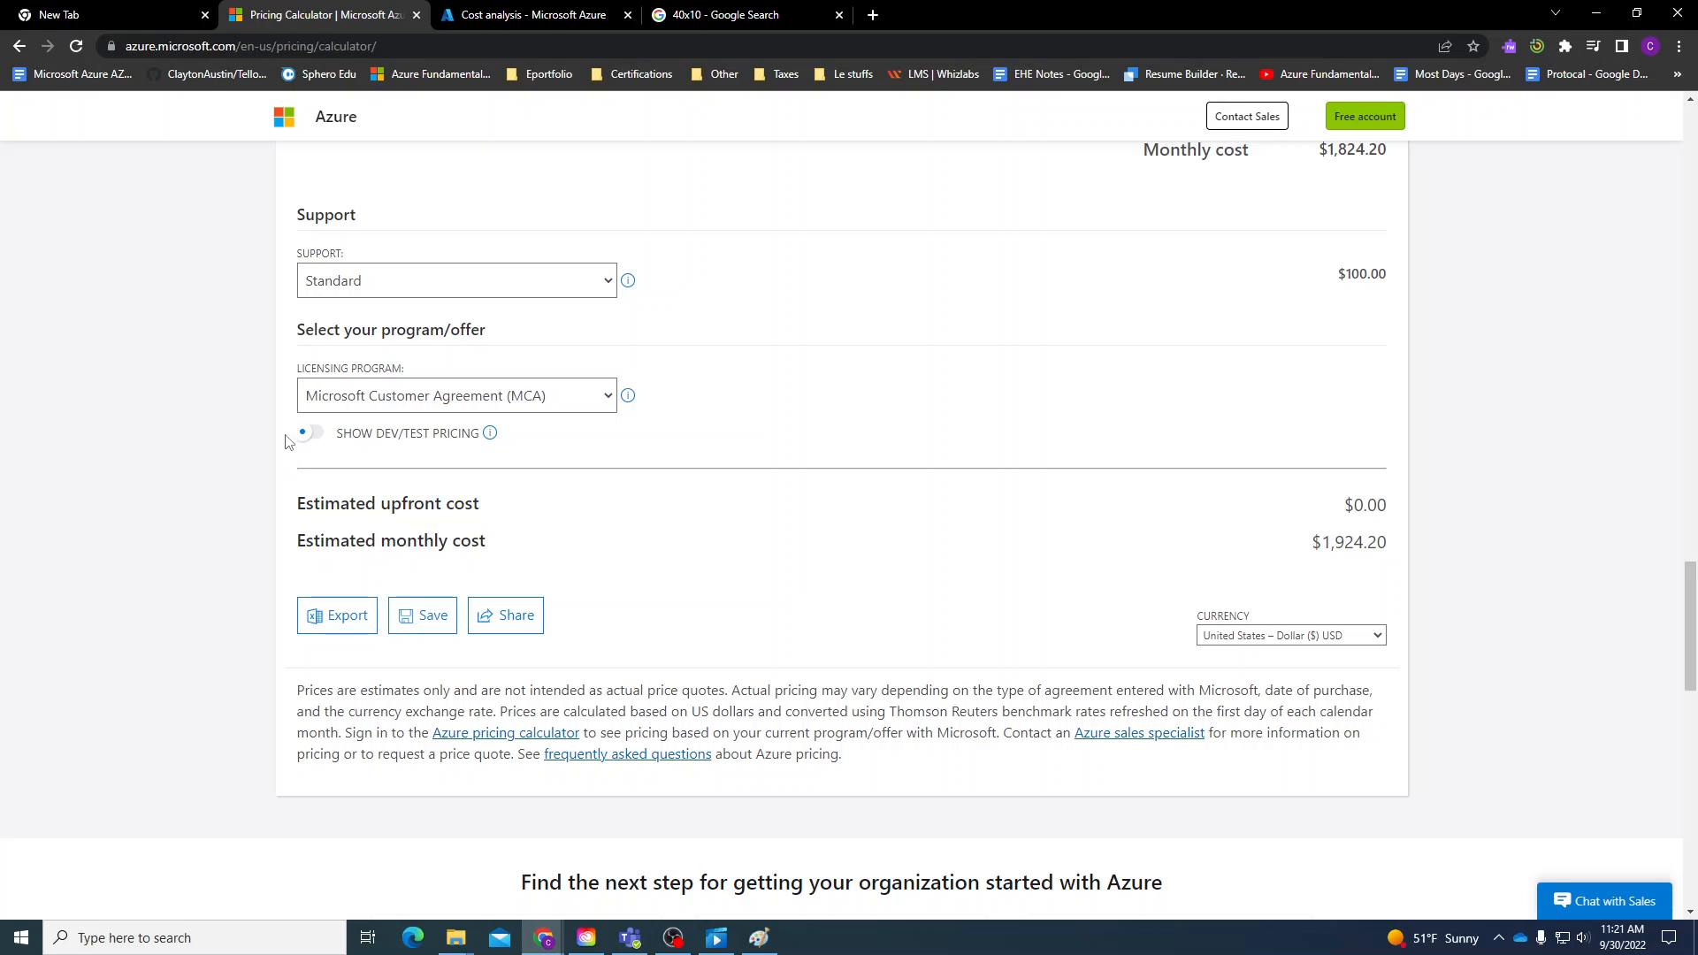
pyautogui.scroll(-1, 333, 490)
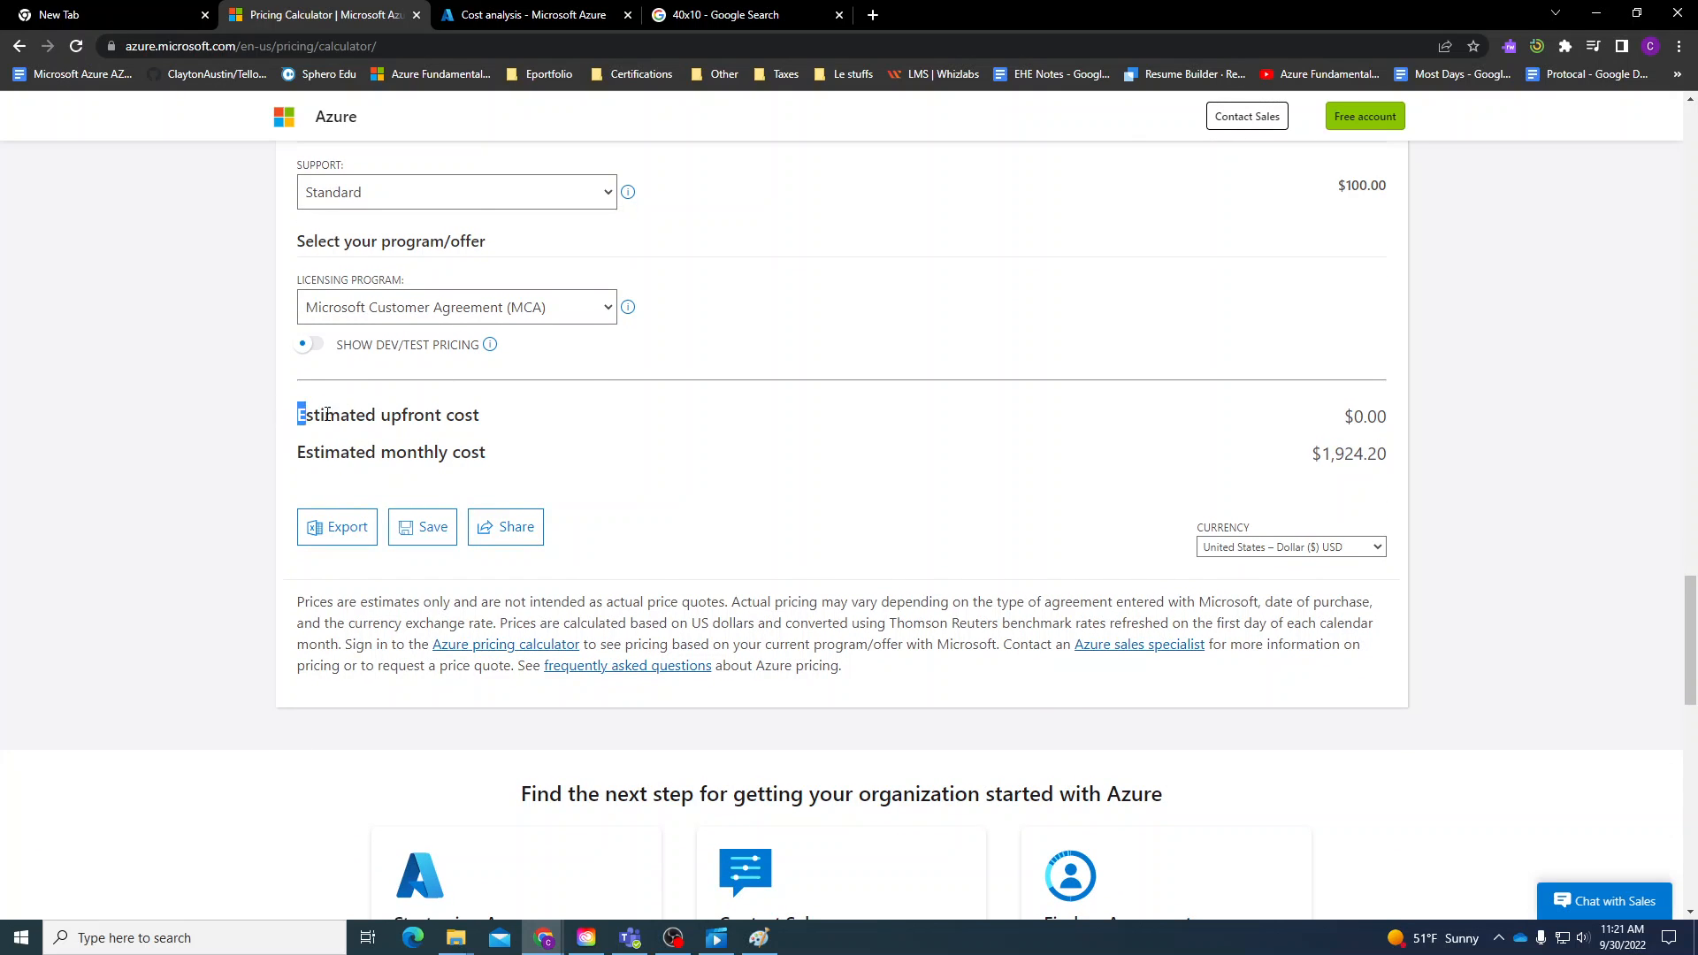
pyautogui.moveTo(327, 414); pyautogui.dragTo(1429, 457)
pyautogui.click(1318, 450)
pyautogui.scroll(-3, 870, 511)
pyautogui.scroll(-5, 834, 501)
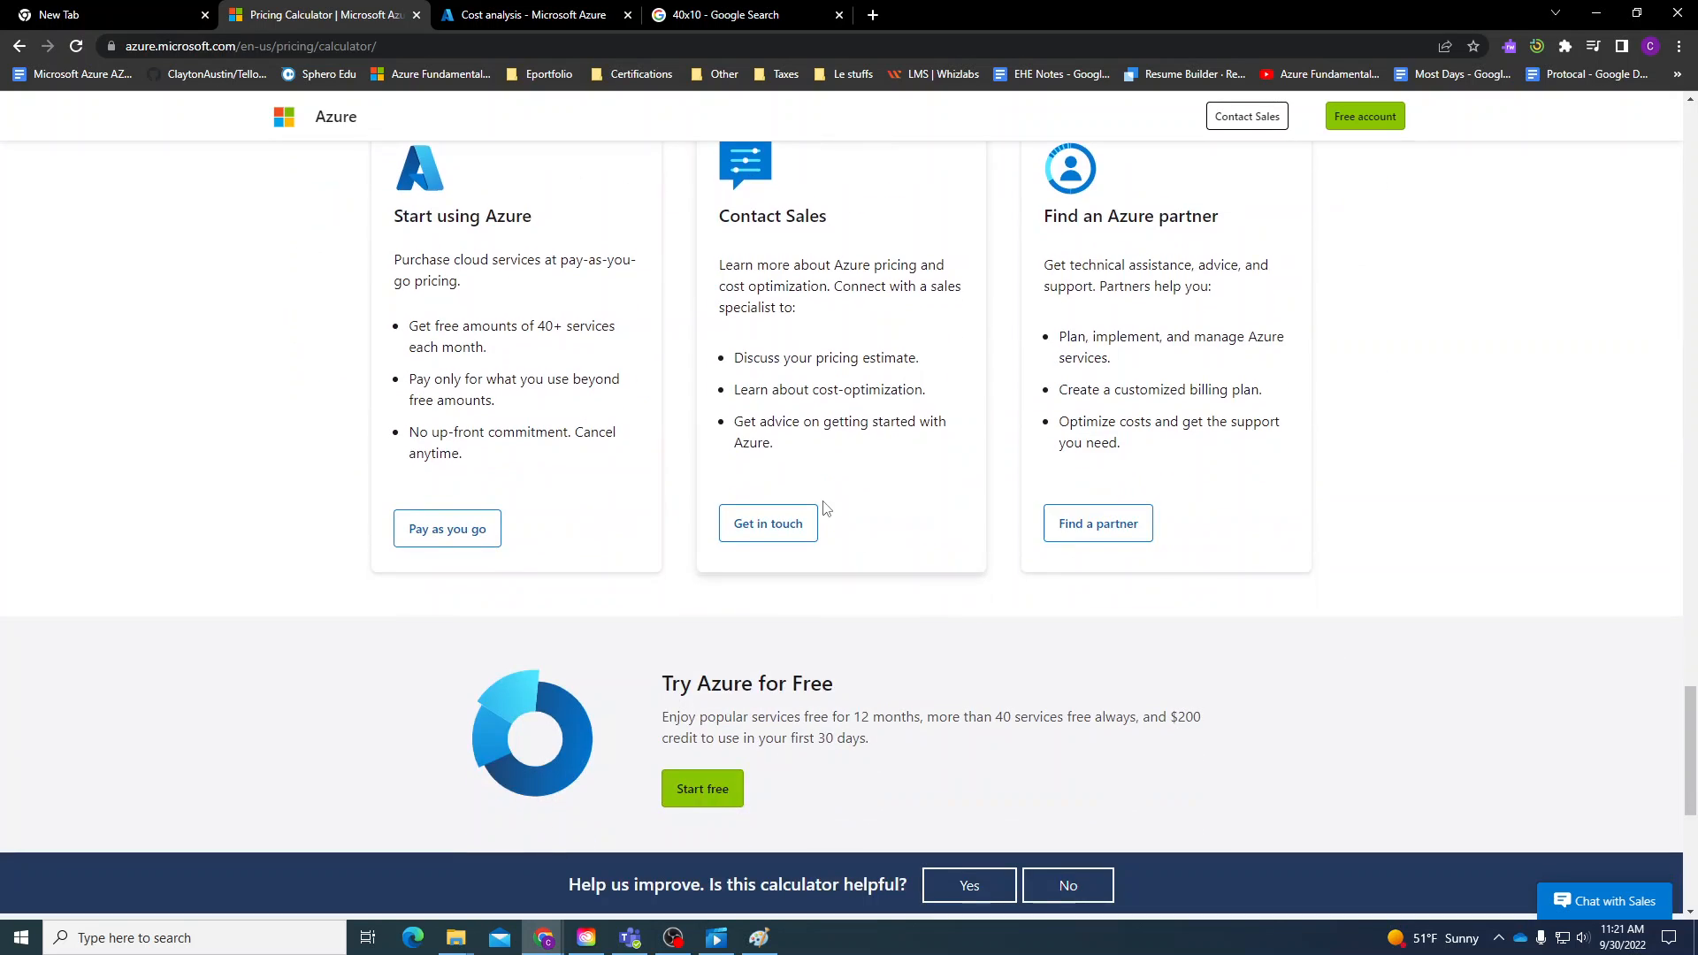
# Create a second estimate and add Azure Data Share from the Storage products to it.
pyautogui.scroll(20, 824, 508)
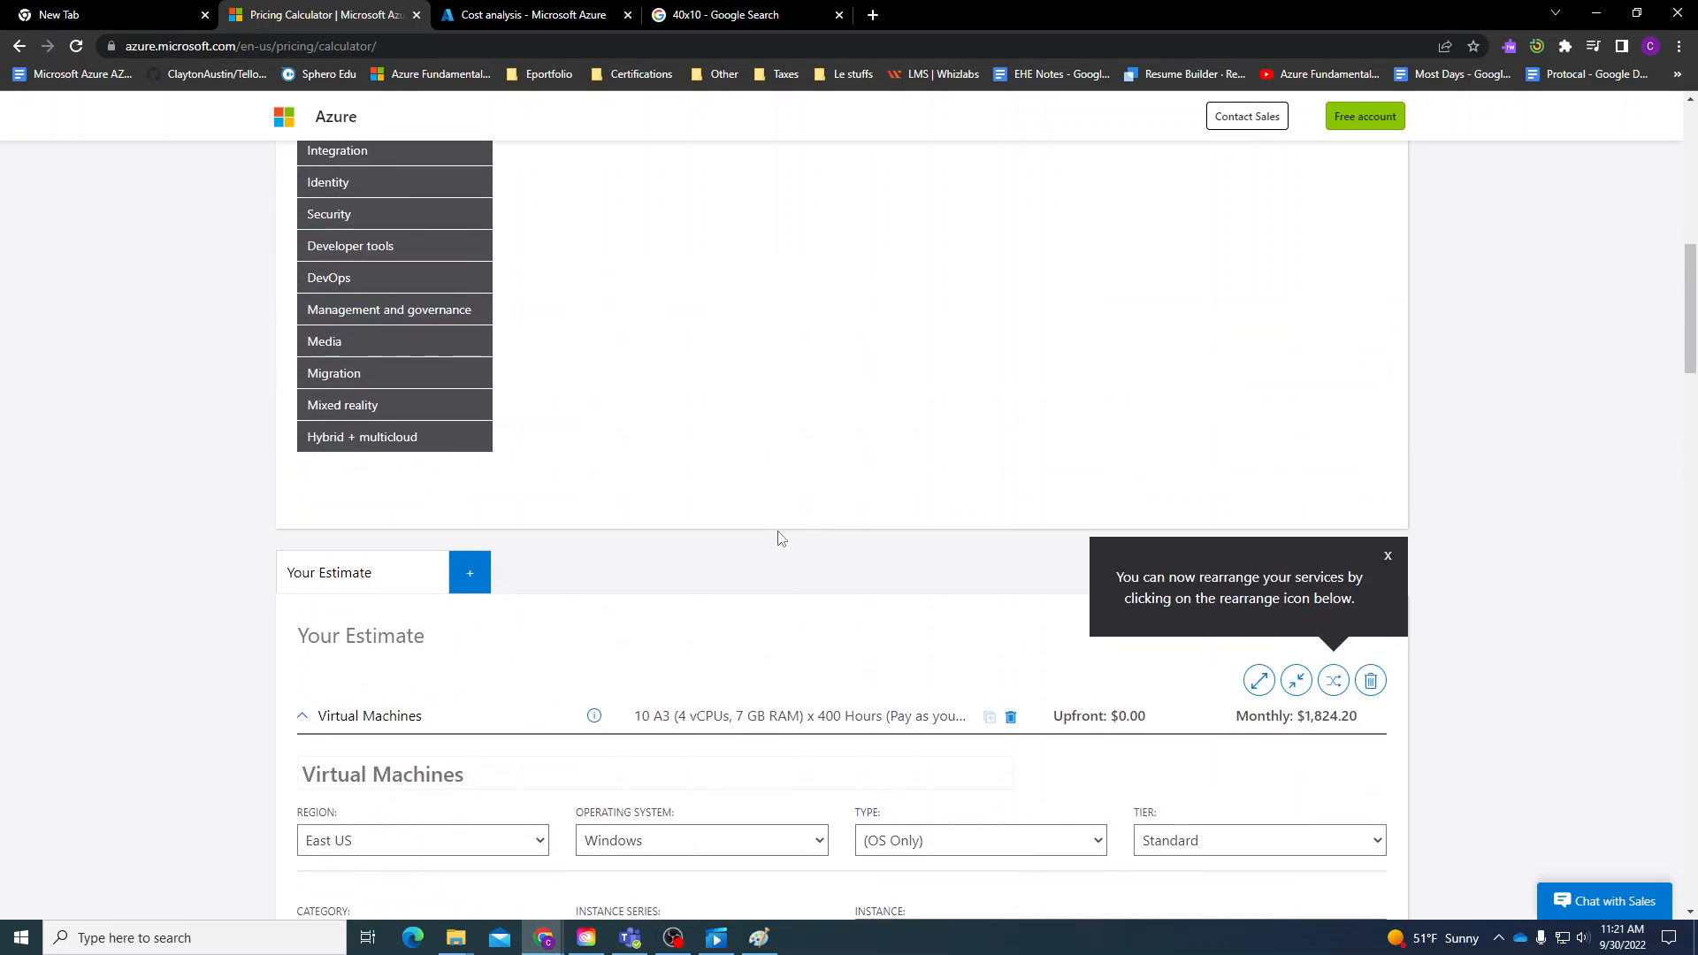
pyautogui.click(470, 573)
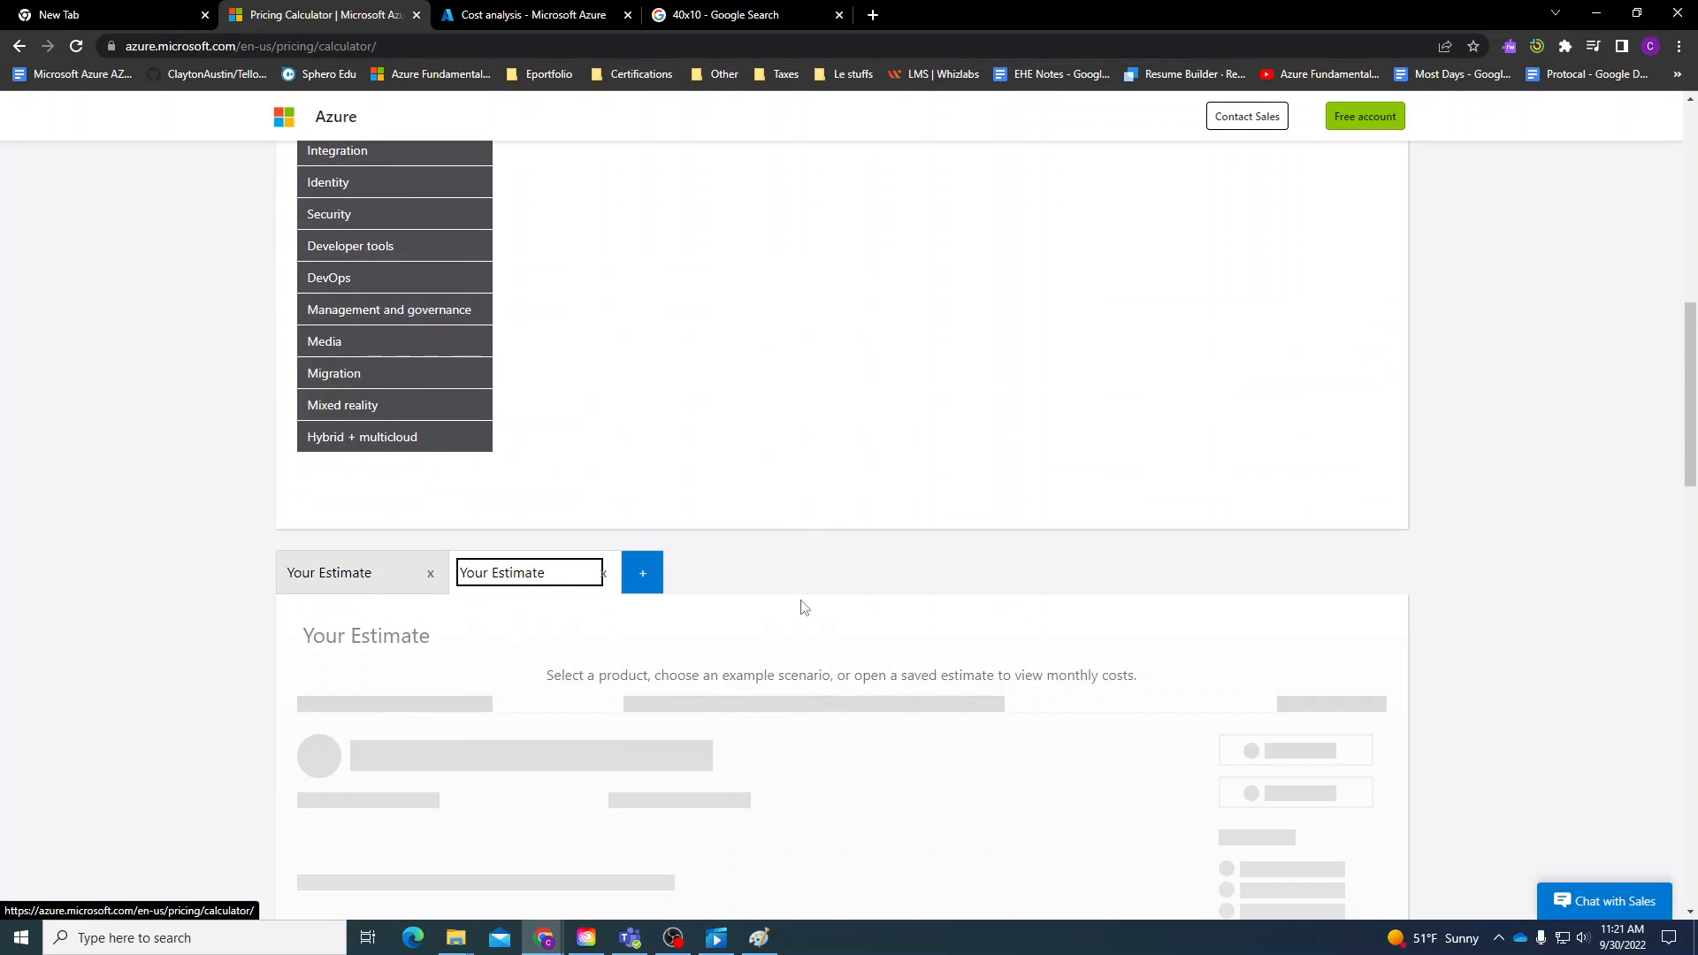
pyautogui.scroll(5, 416, 522)
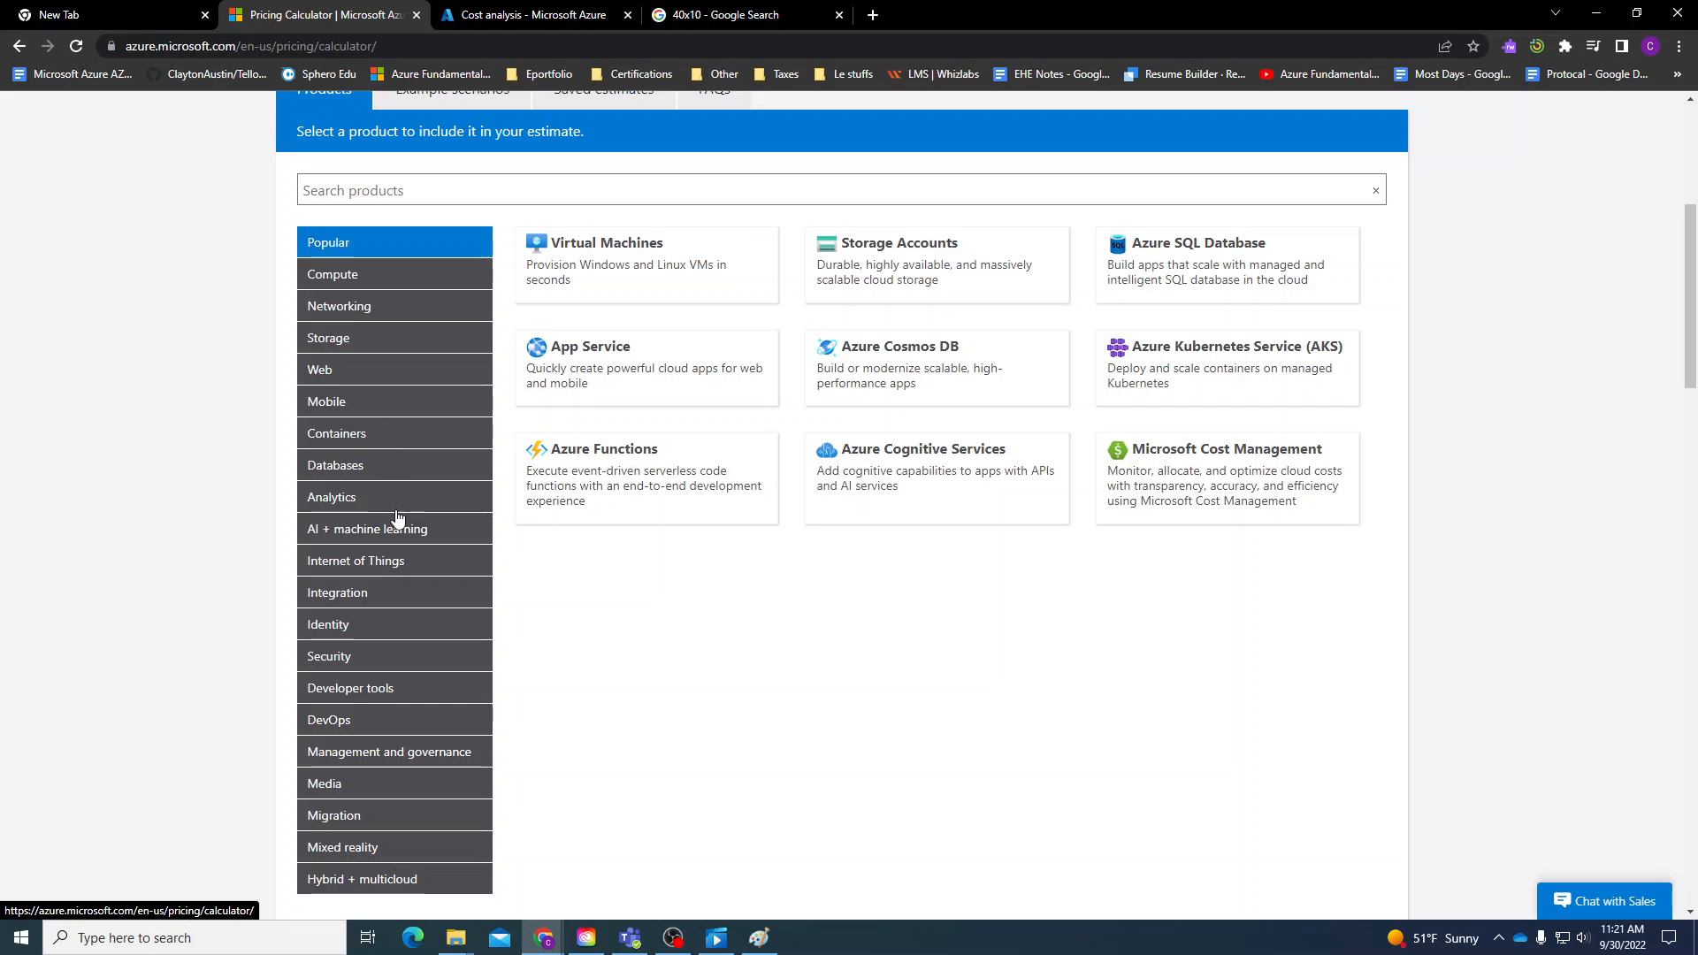
pyautogui.click(358, 277)
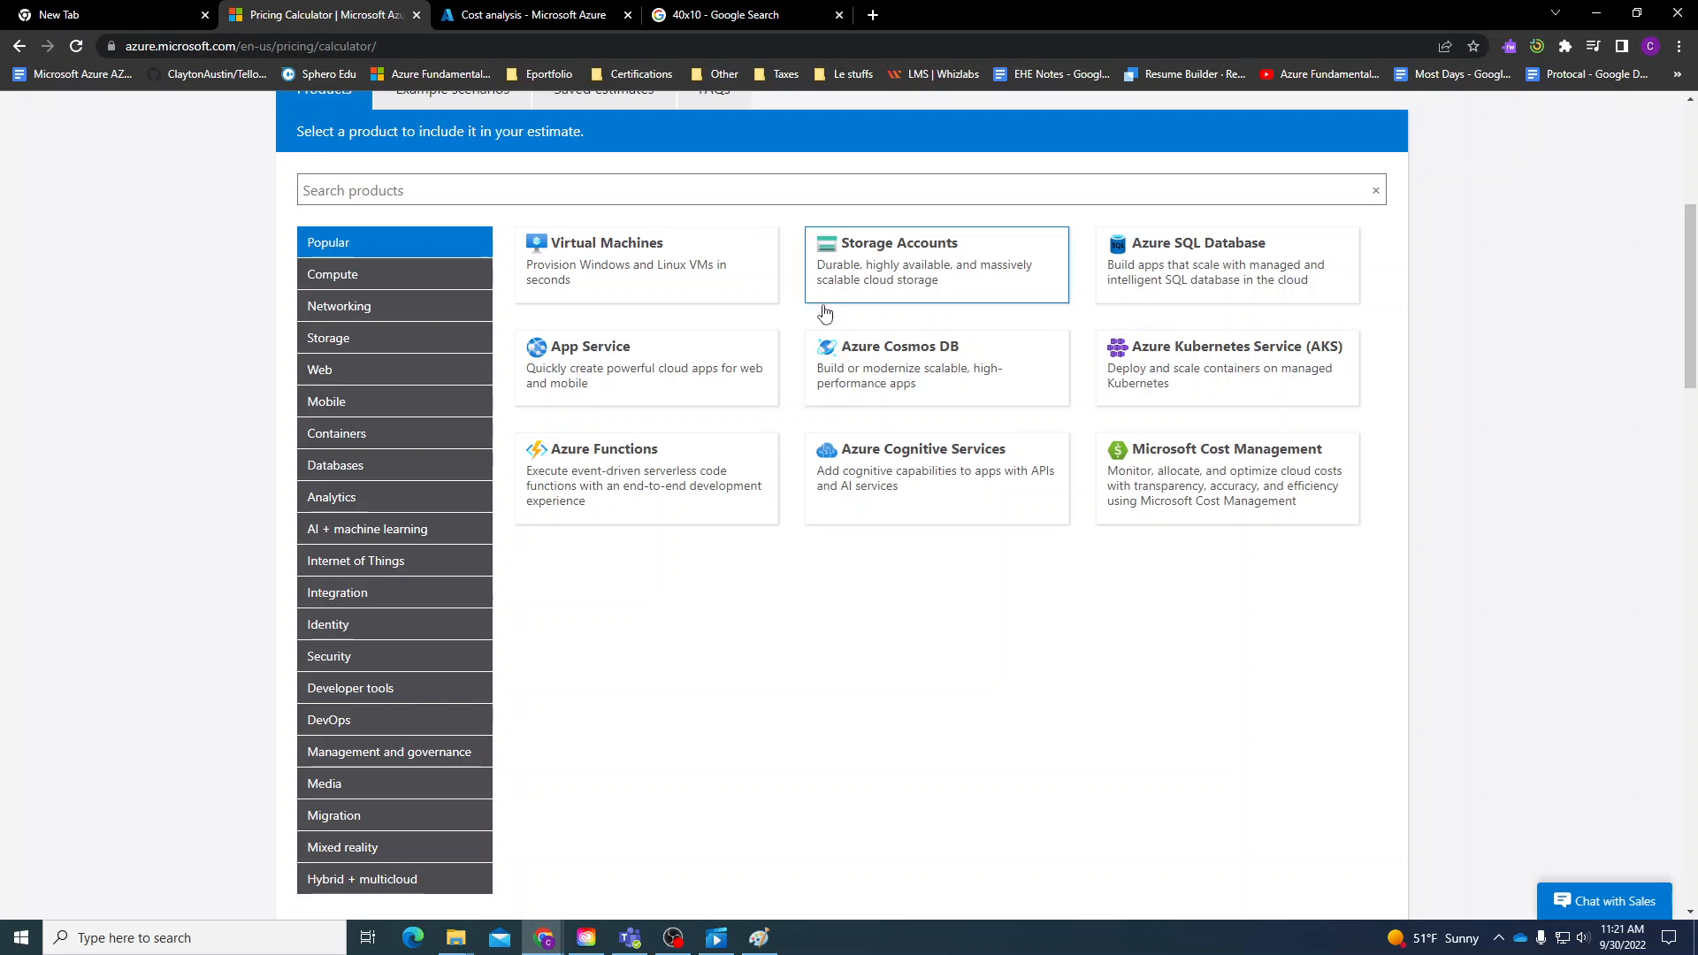
pyautogui.click(428, 344)
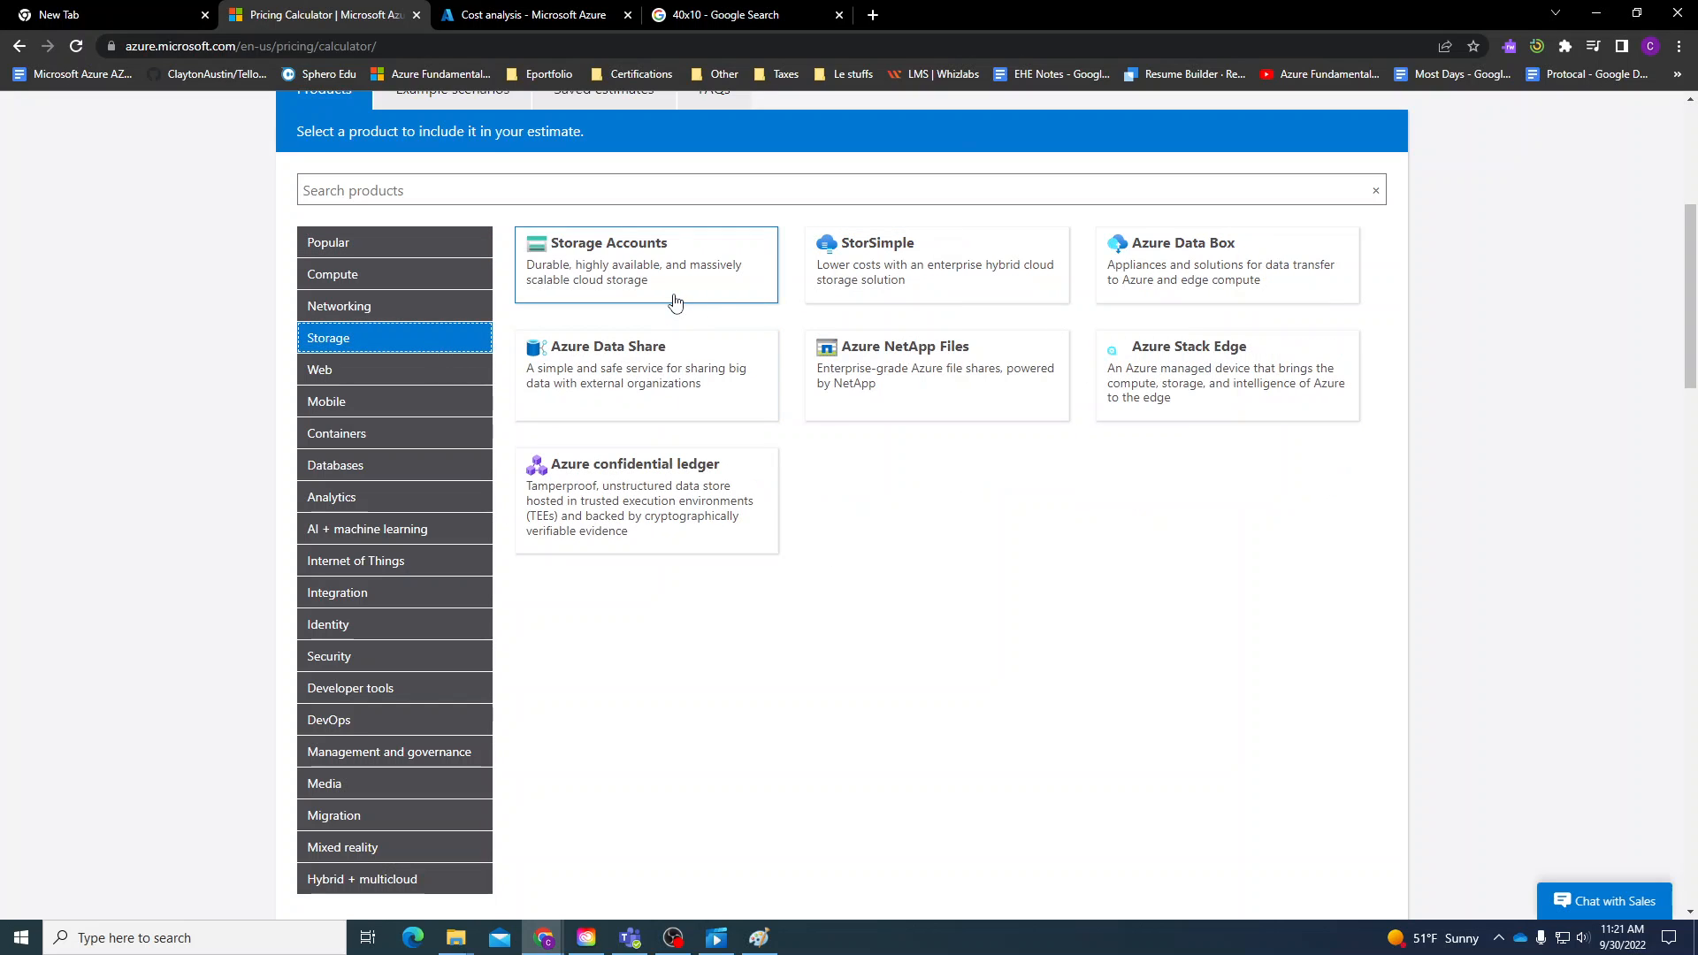
pyautogui.click(673, 367)
# Examine the Azure Data Share region, dataset snapshots and snapshot execution settings in the new estimate.
pyautogui.scroll(-4, 781, 655)
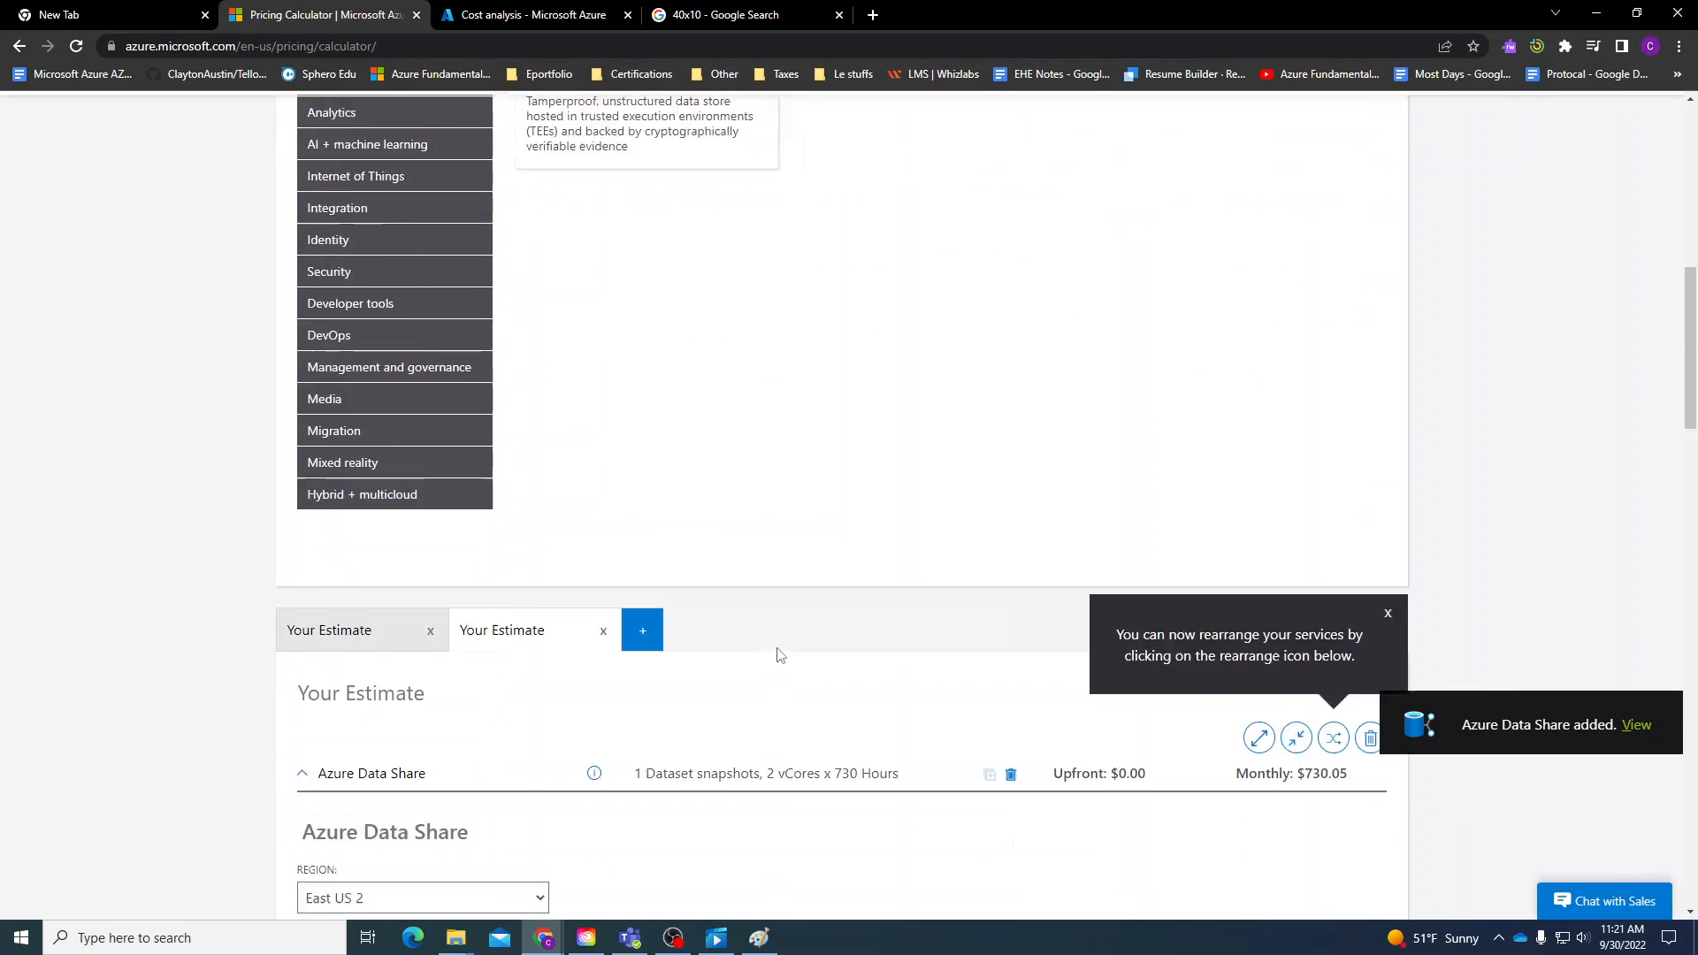
pyautogui.scroll(-5, 774, 644)
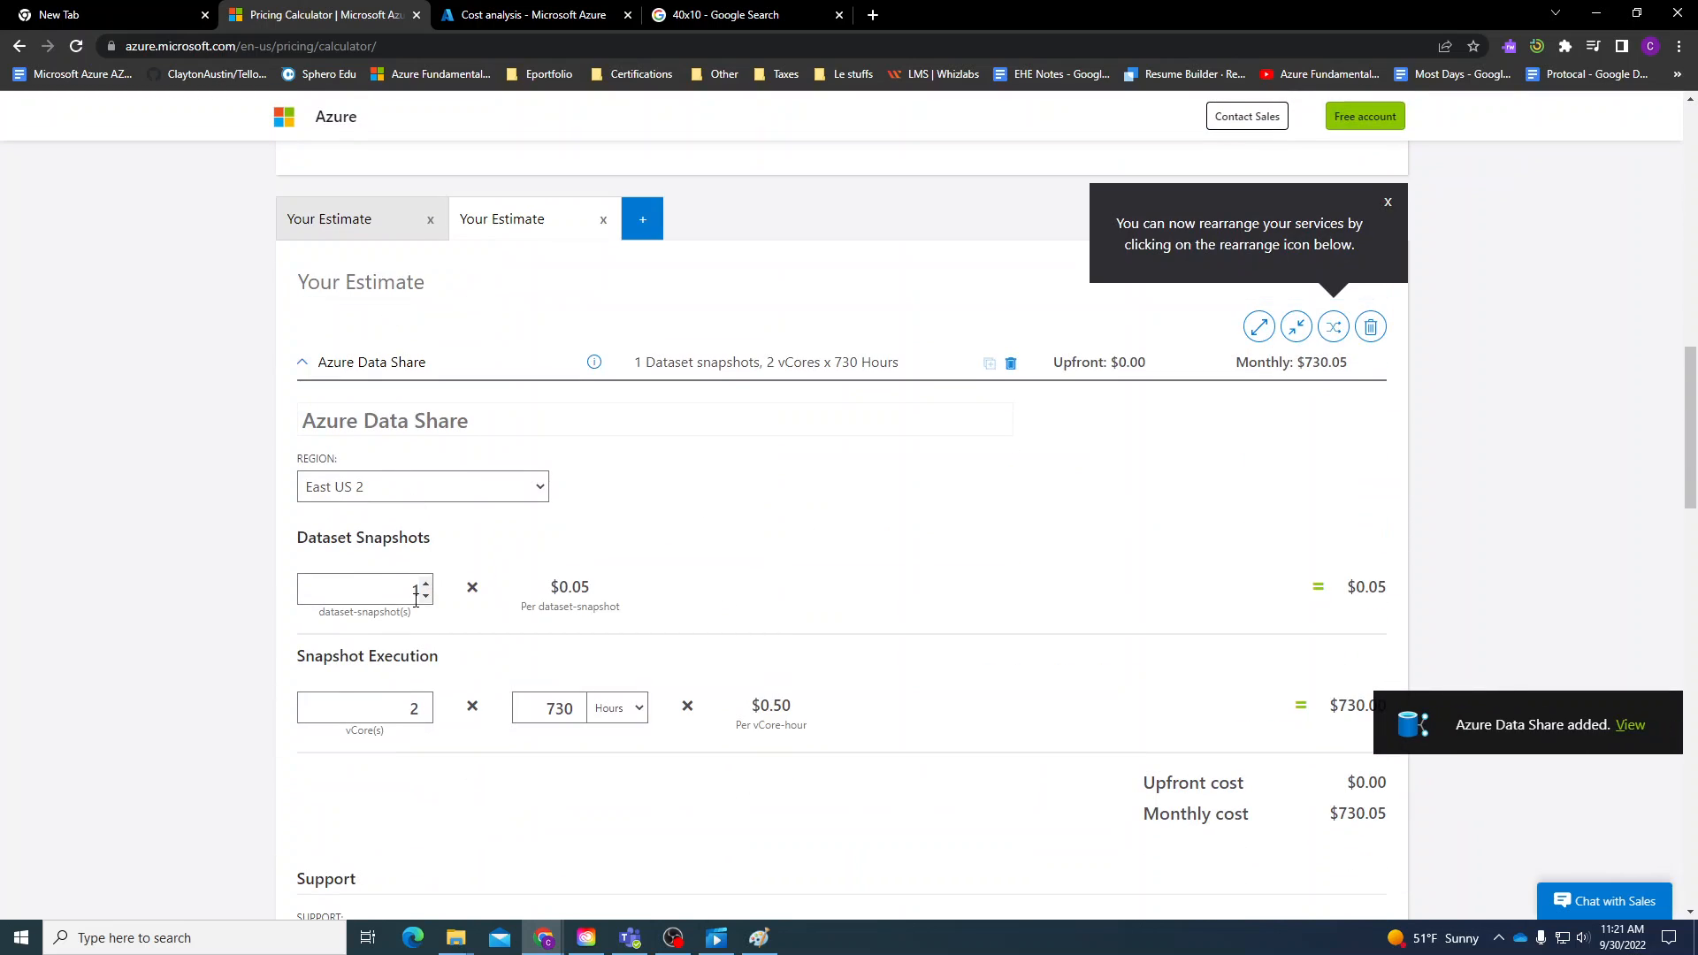
pyautogui.scroll(-2, 460, 595)
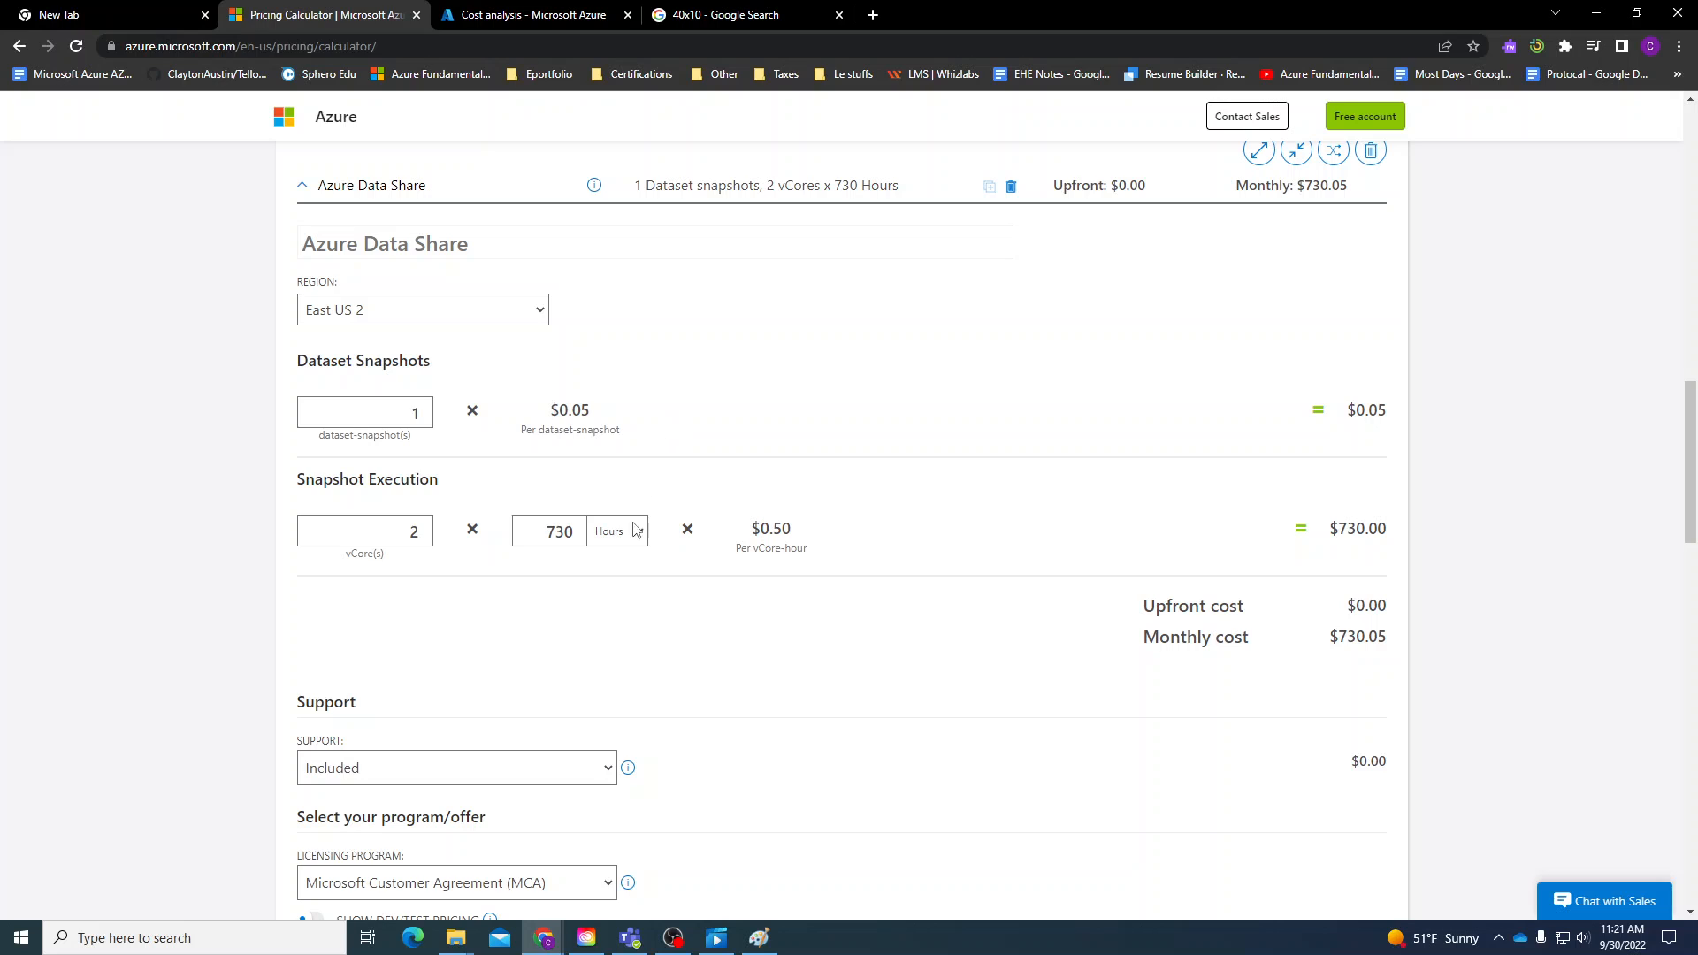
# Review the support plan, licensing program and estimated upfront and monthly costs of the Azure Data Share estimate.
pyautogui.scroll(-2, 526, 584)
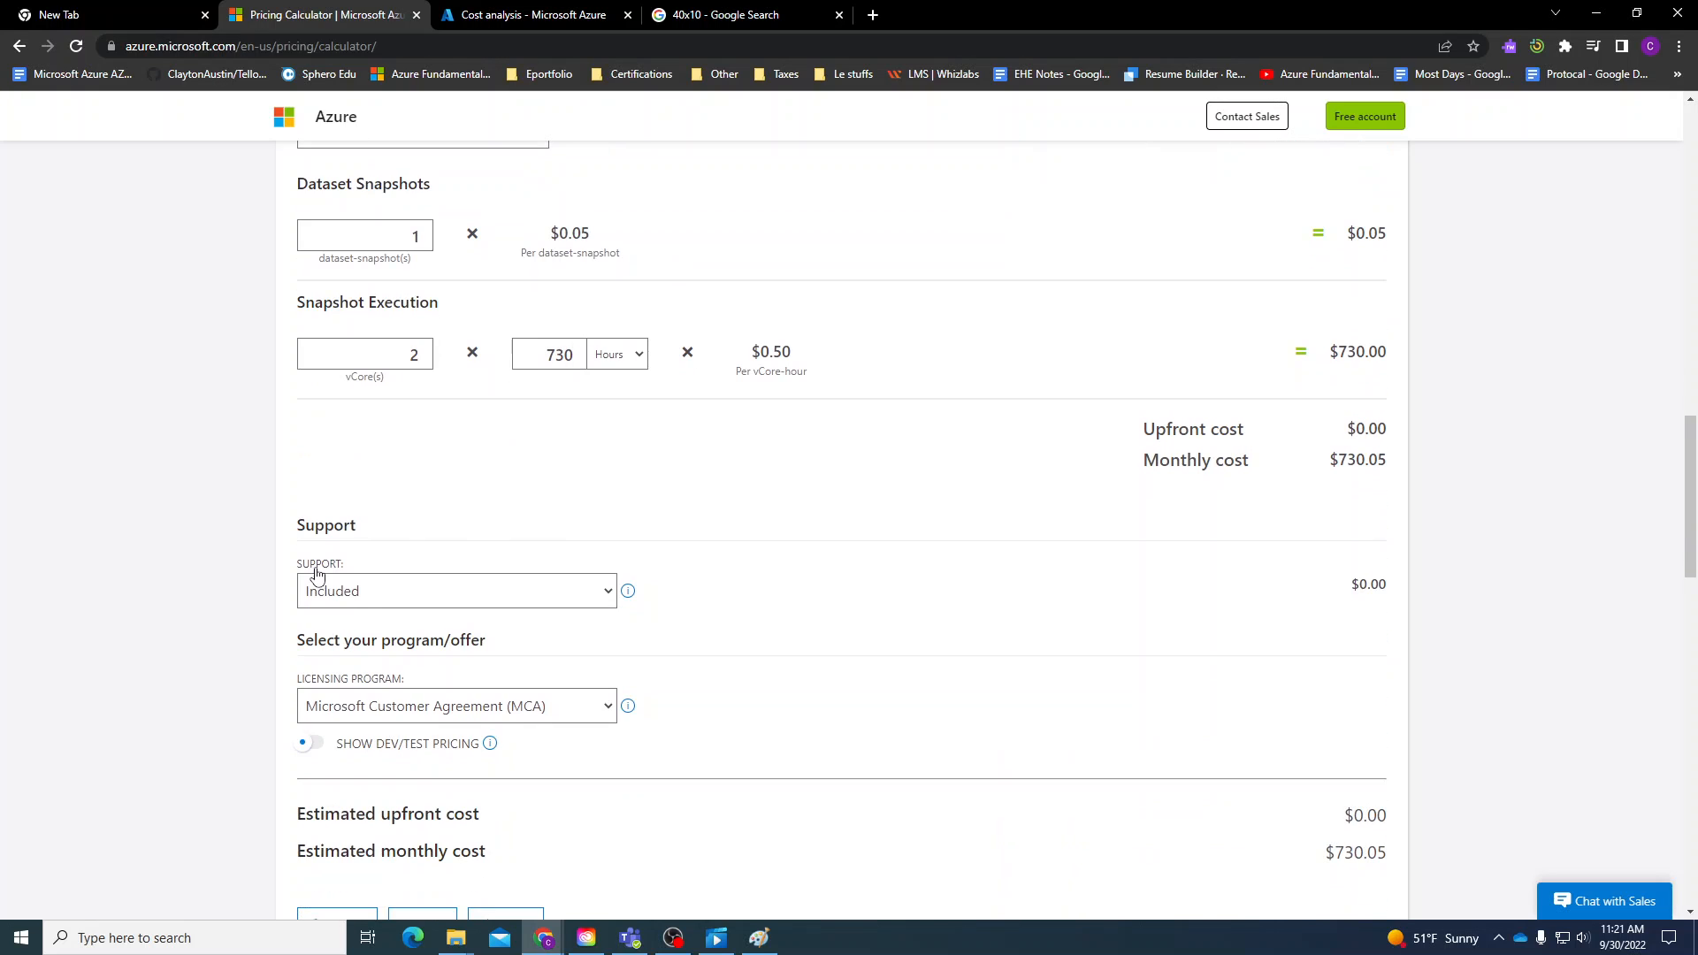
pyautogui.click(407, 590)
pyautogui.click(267, 508)
pyautogui.scroll(-2, 421, 666)
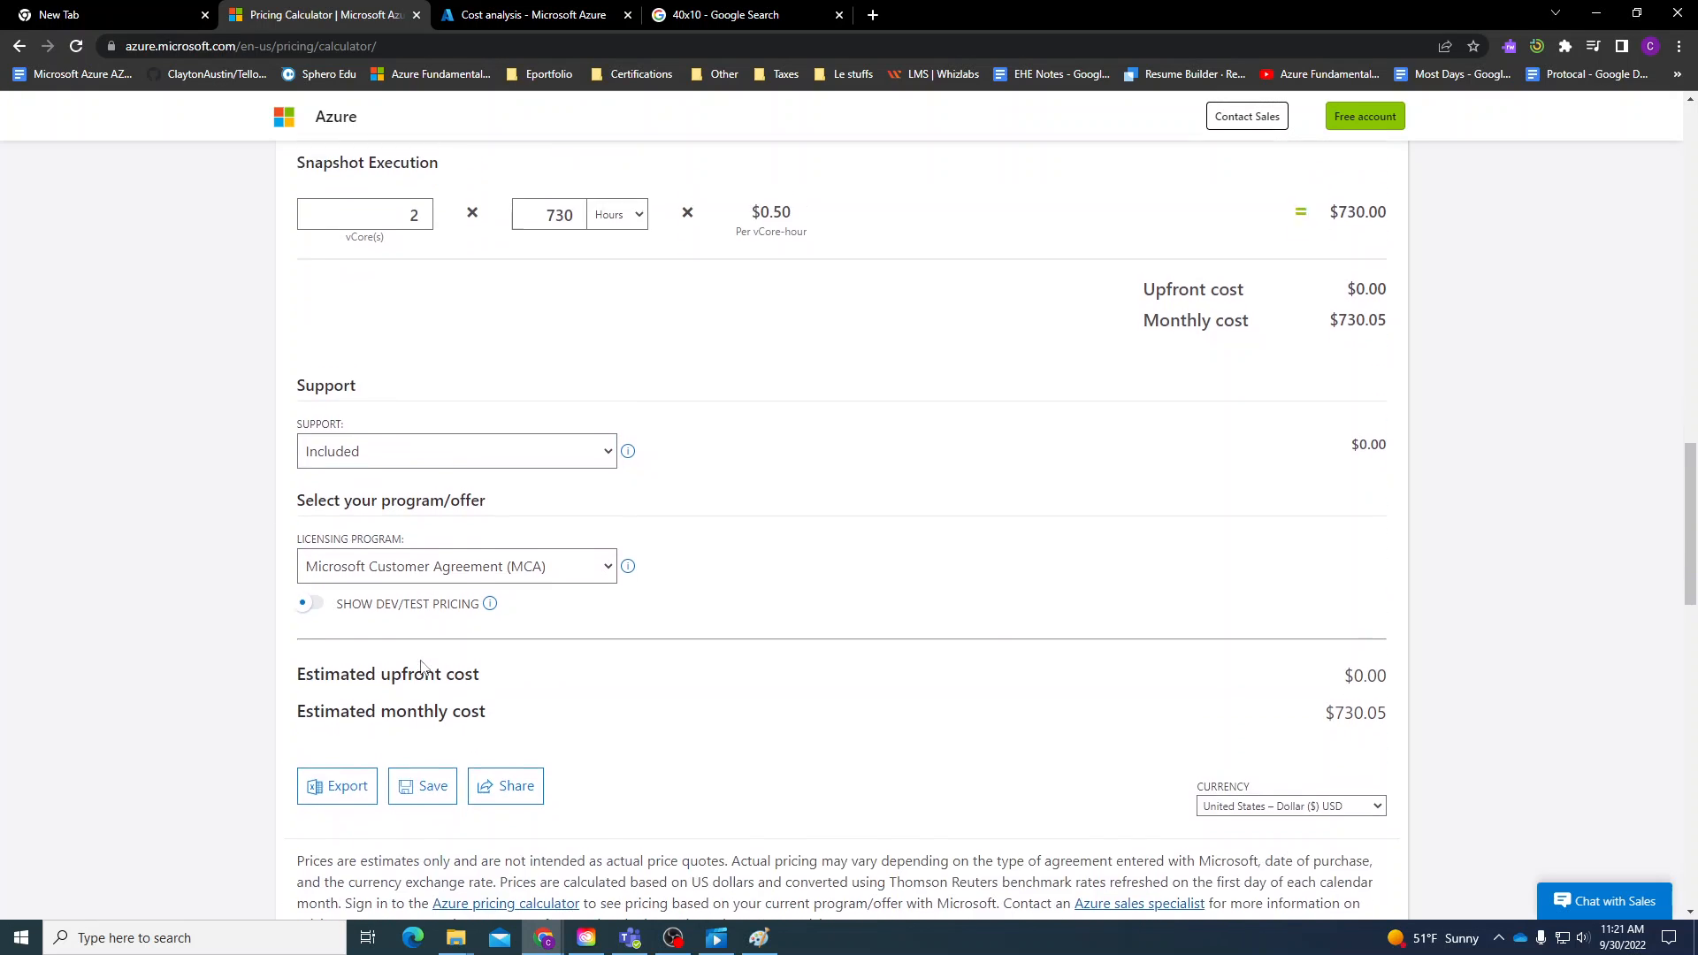
pyautogui.scroll(-4, 422, 666)
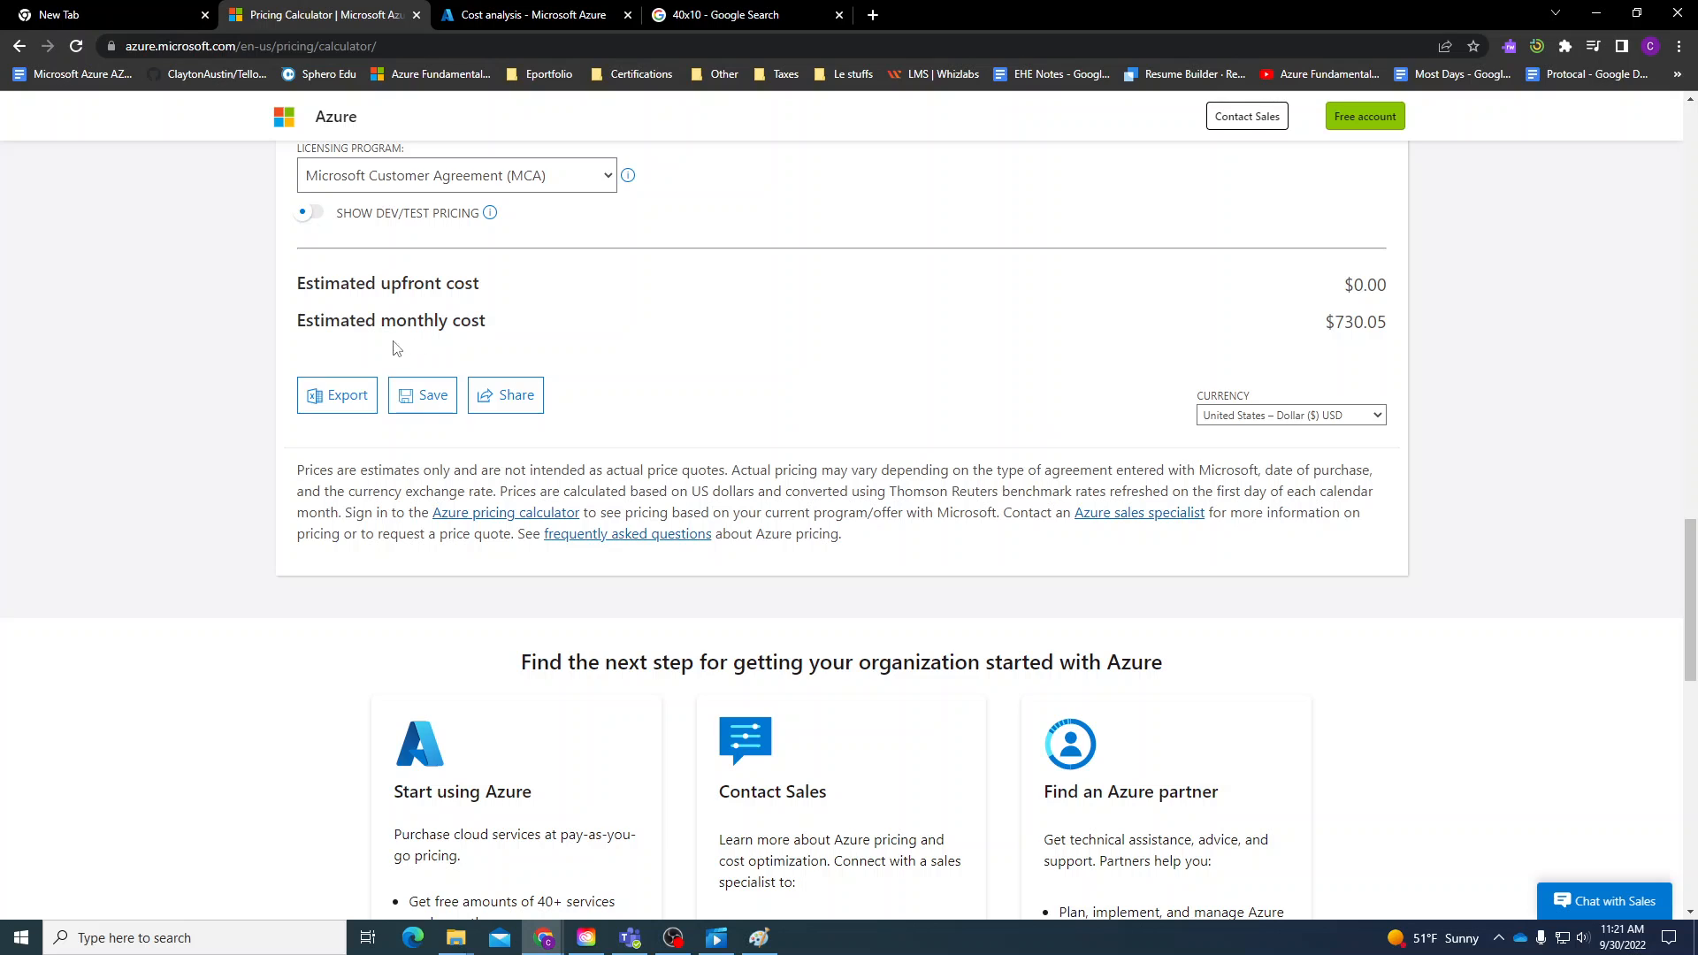
pyautogui.moveTo(964, 254); pyautogui.dragTo(1474, 324)
pyautogui.click(1474, 325)
# Create a third, empty estimate next to the two existing ones.
pyautogui.scroll(15, 934, 575)
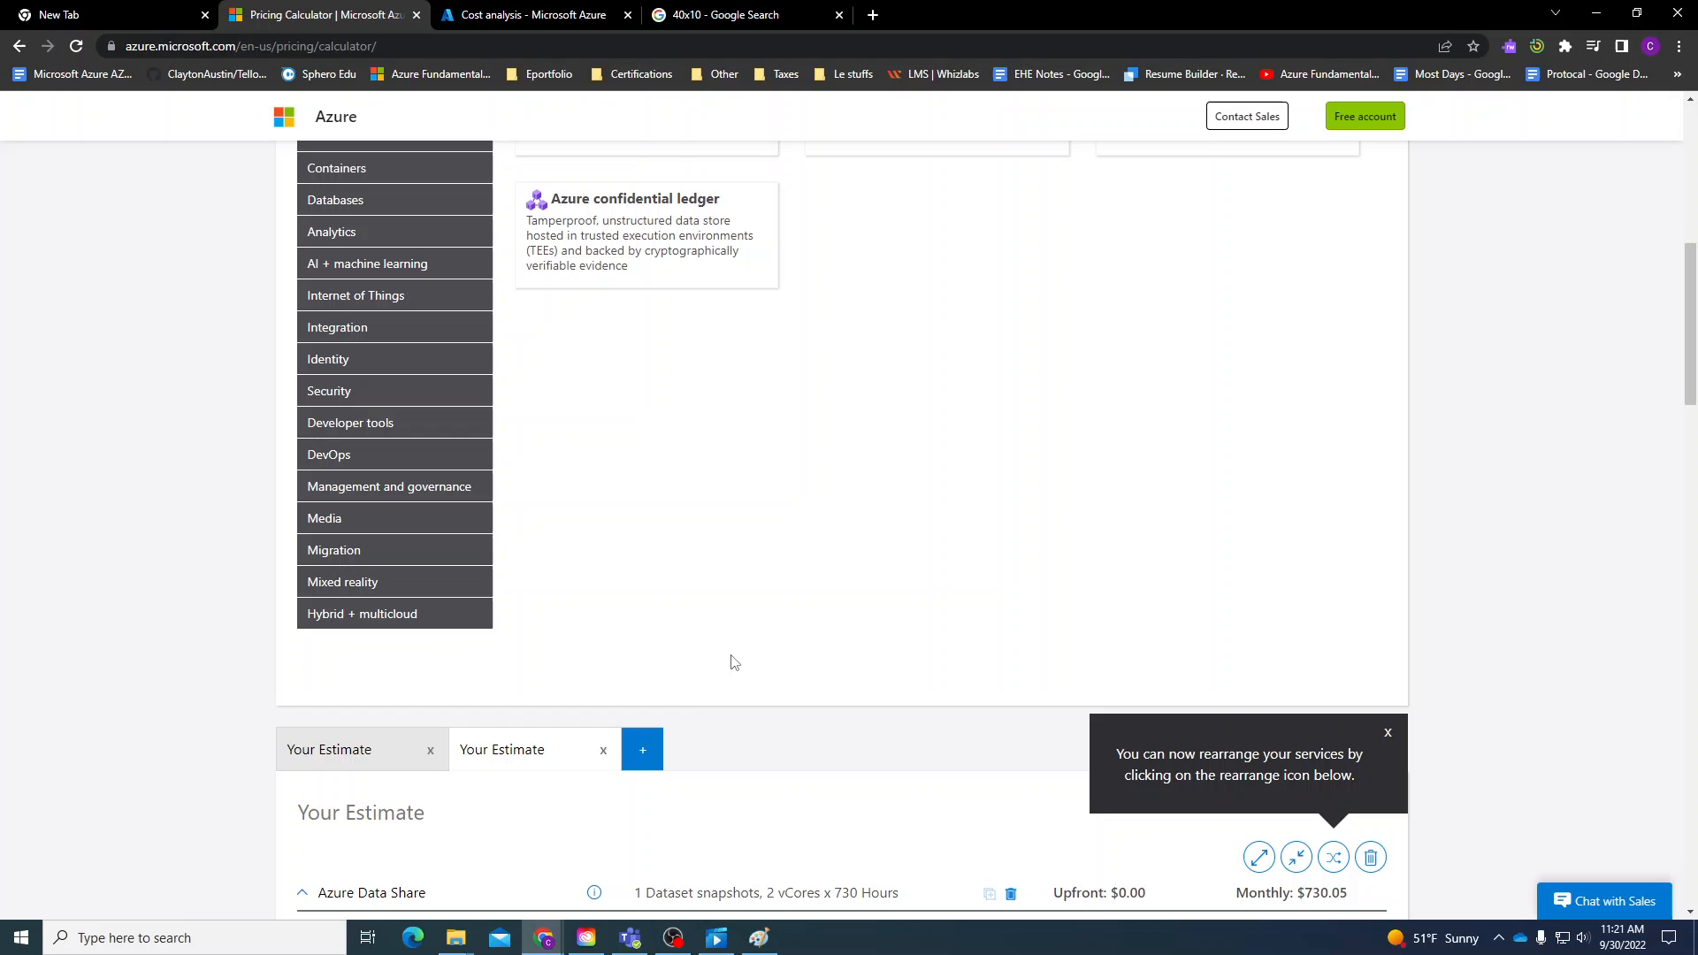
pyautogui.click(644, 752)
pyautogui.scroll(4, 459, 360)
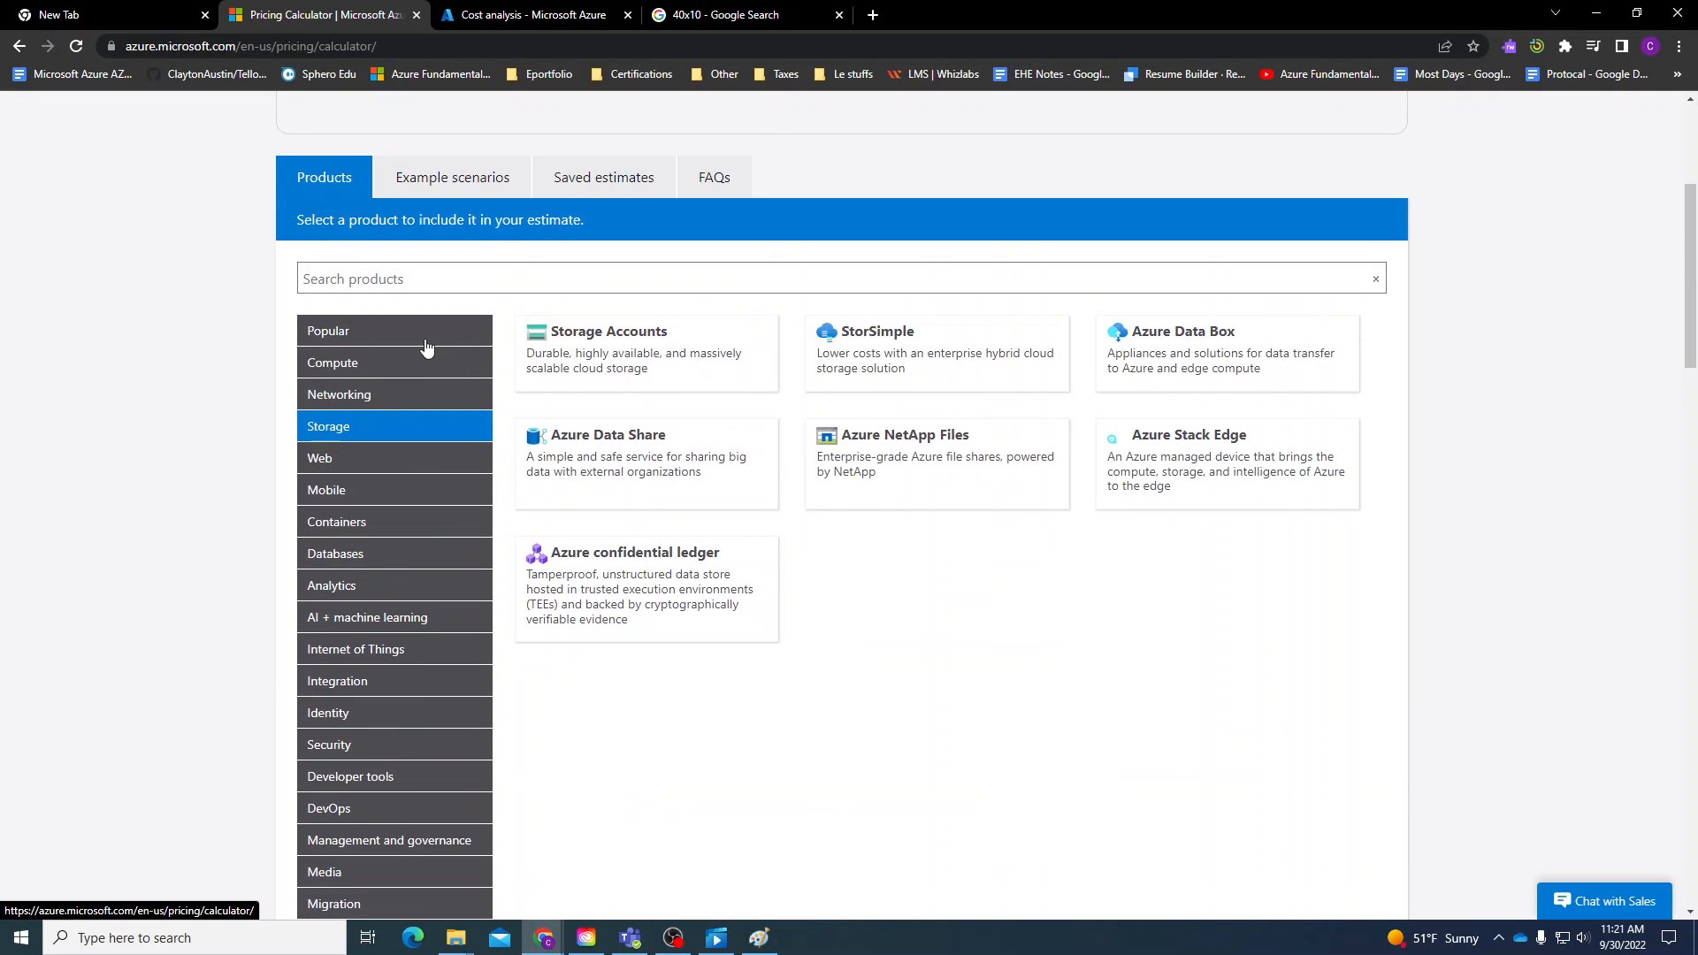
pyautogui.scroll(-5, 459, 504)
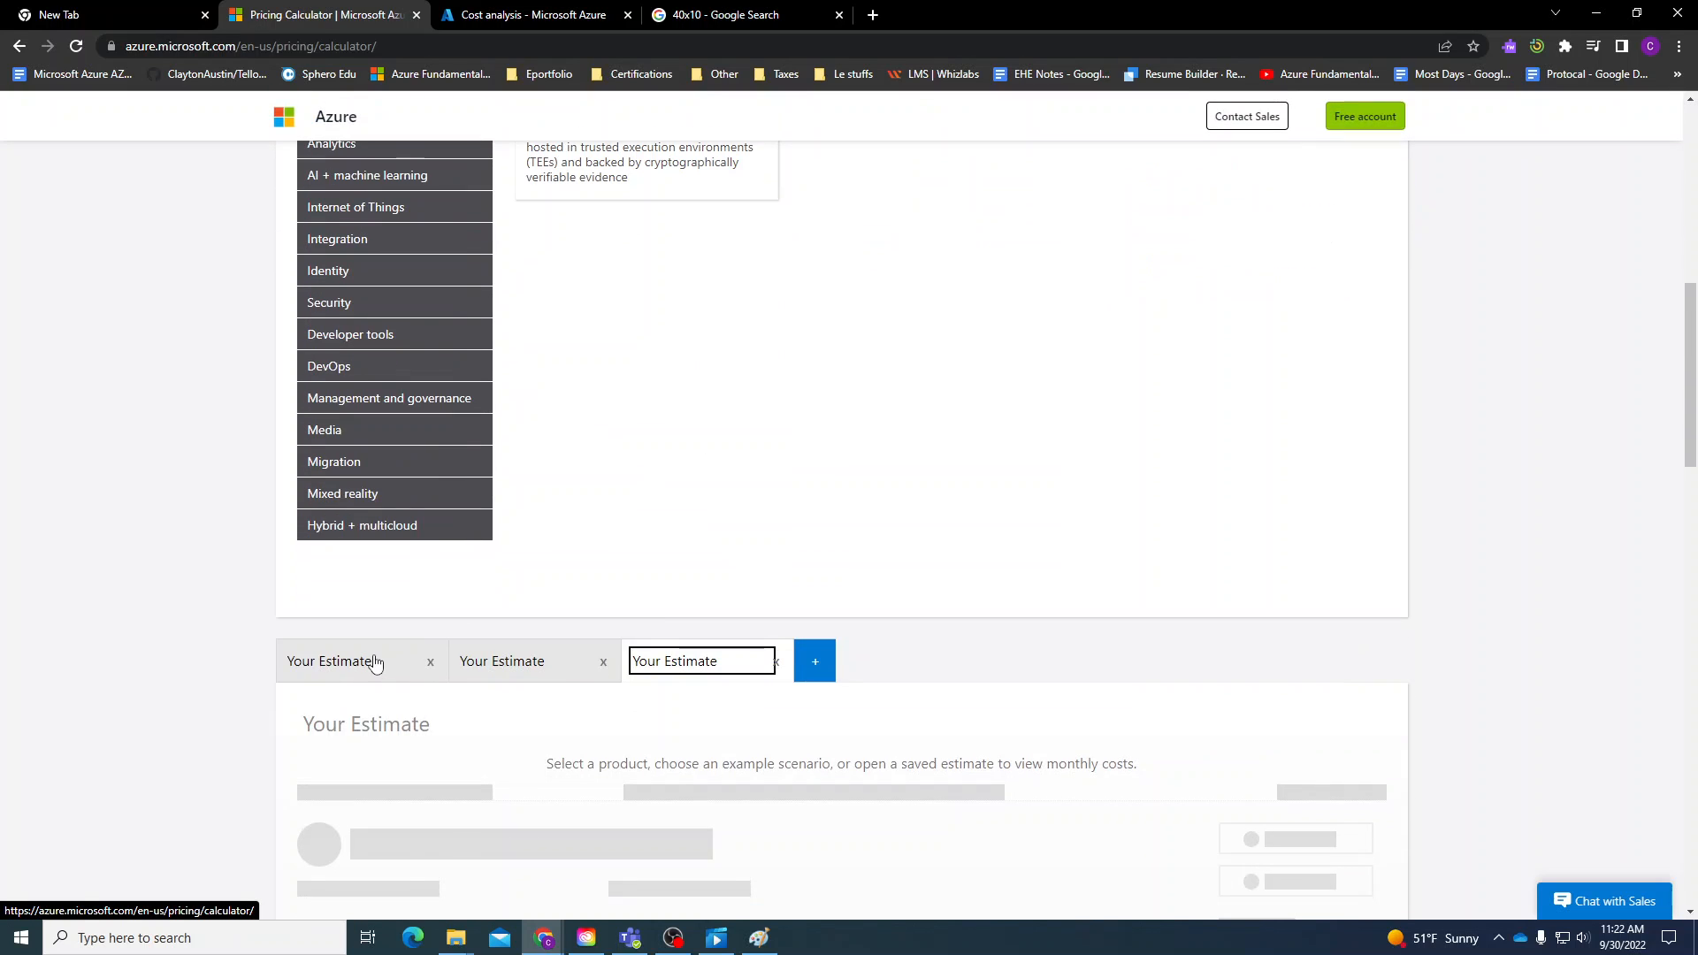
# Return to the first estimate and add Azure Data Share from the Storage products to it.
pyautogui.click(428, 660)
pyautogui.scroll(-2, 599, 639)
pyautogui.scroll(9, 566, 495)
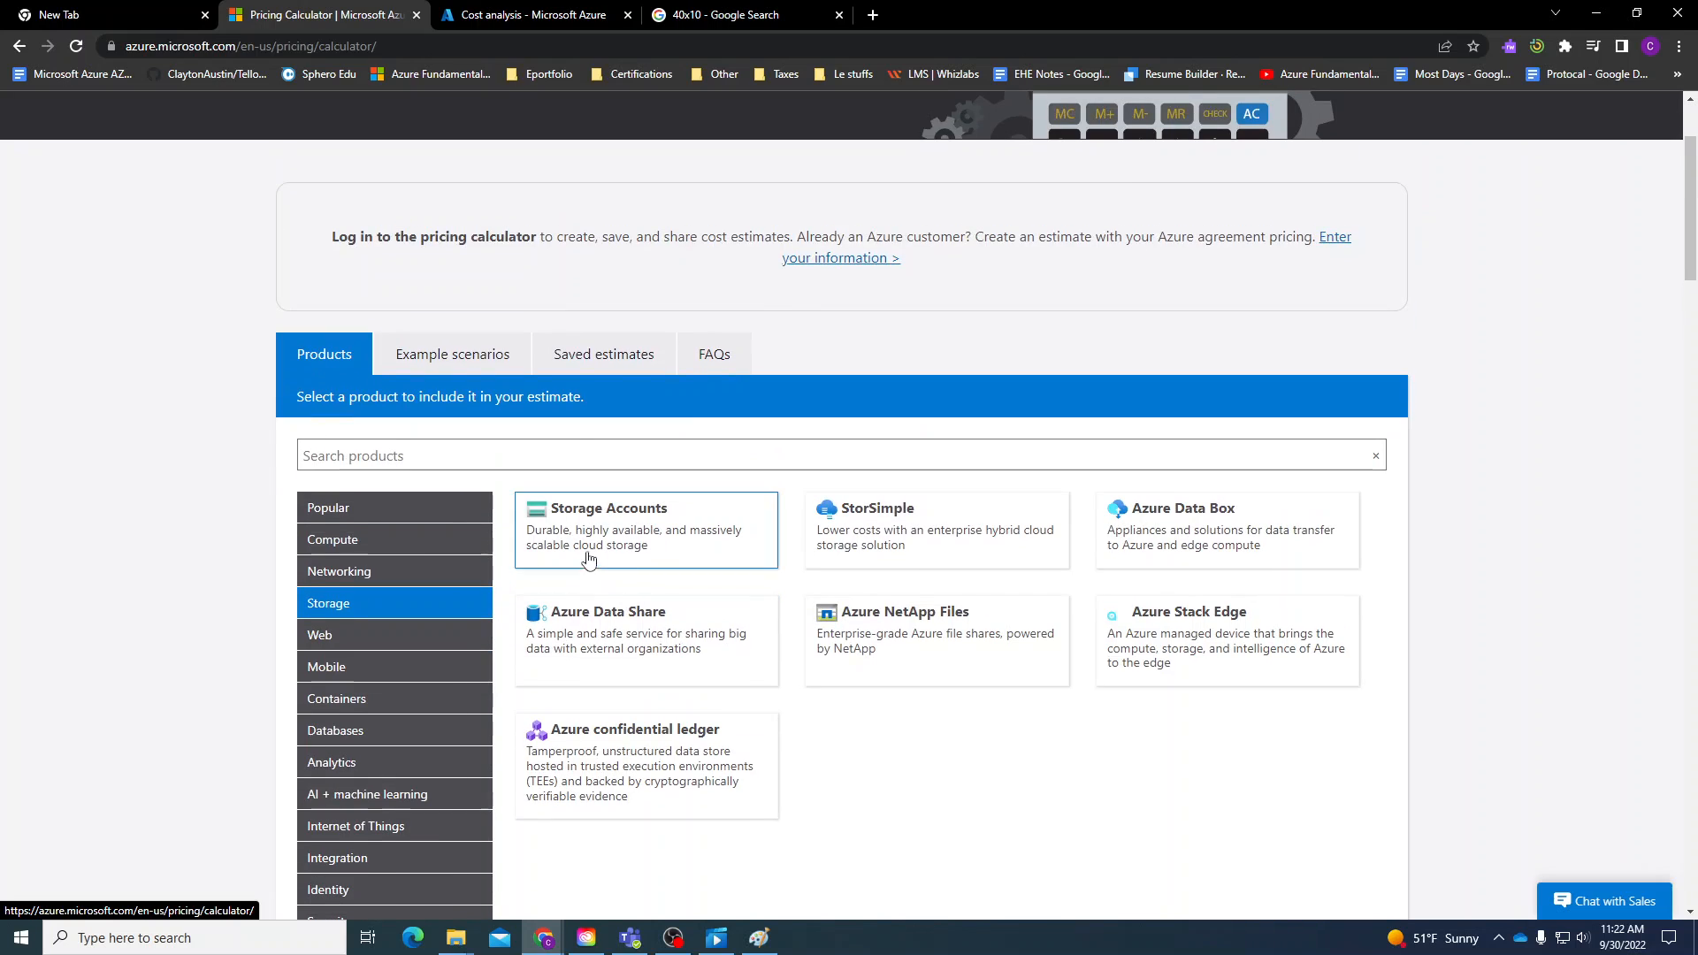
pyautogui.click(569, 634)
# Review the Azure Data Share entry in the first estimate and the combined estimated monthly cost.
pyautogui.scroll(-20, 353, 619)
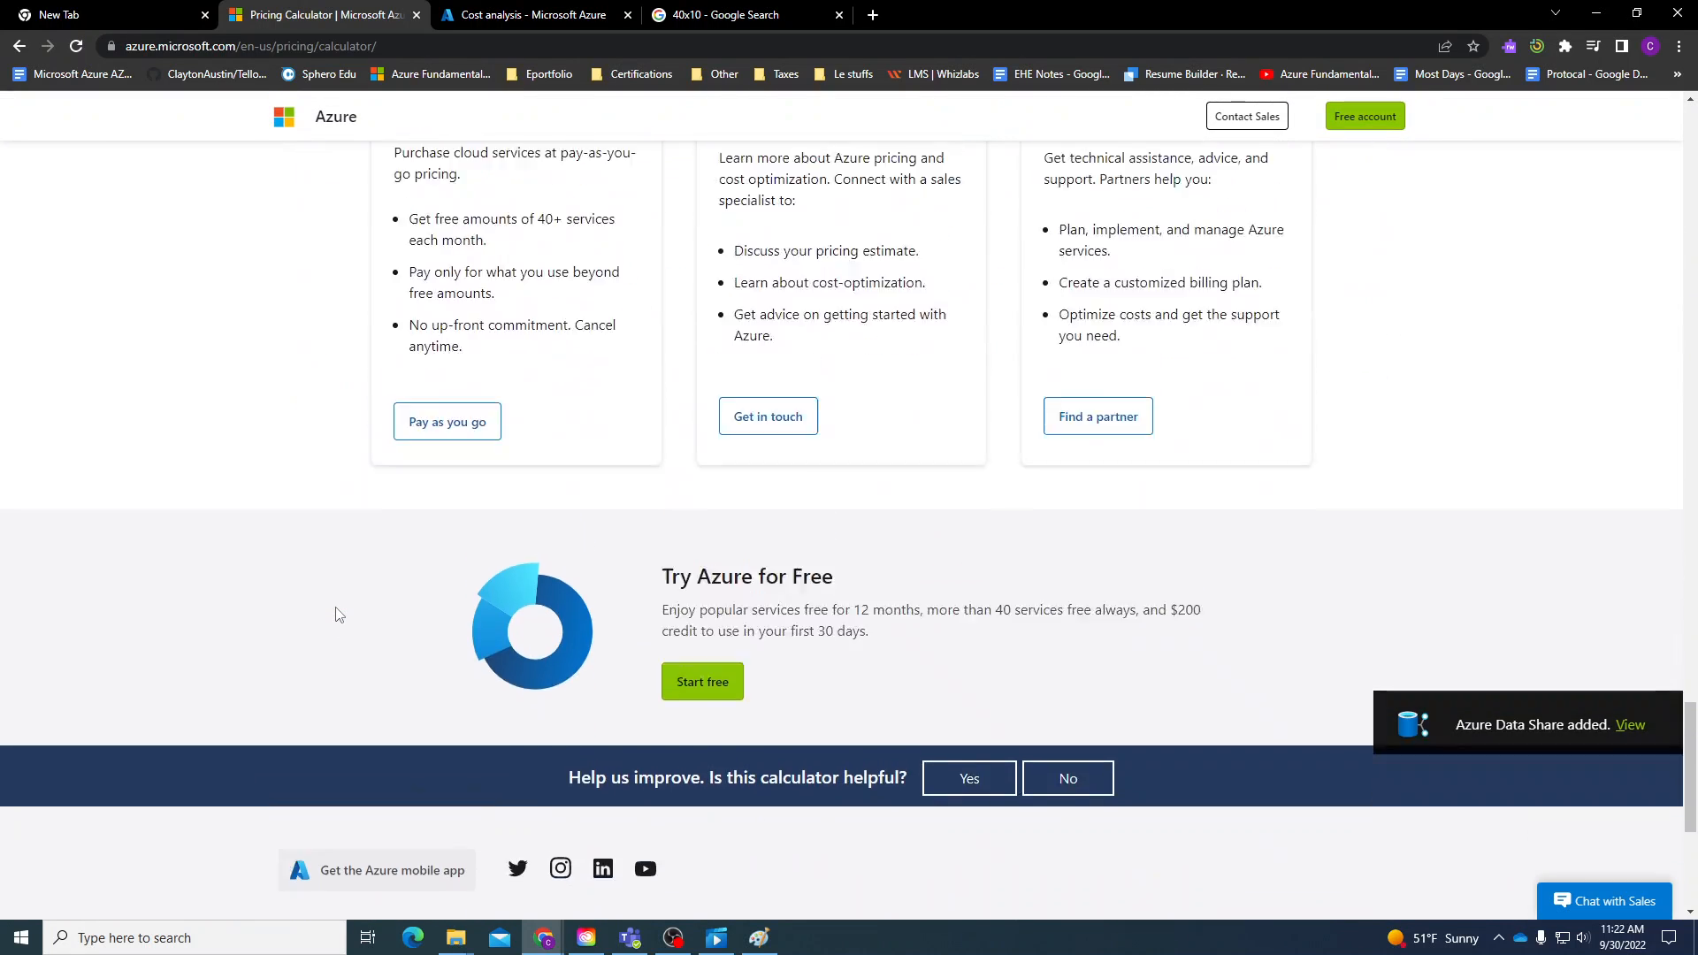
pyautogui.scroll(10, 338, 606)
pyautogui.scroll(15, 338, 607)
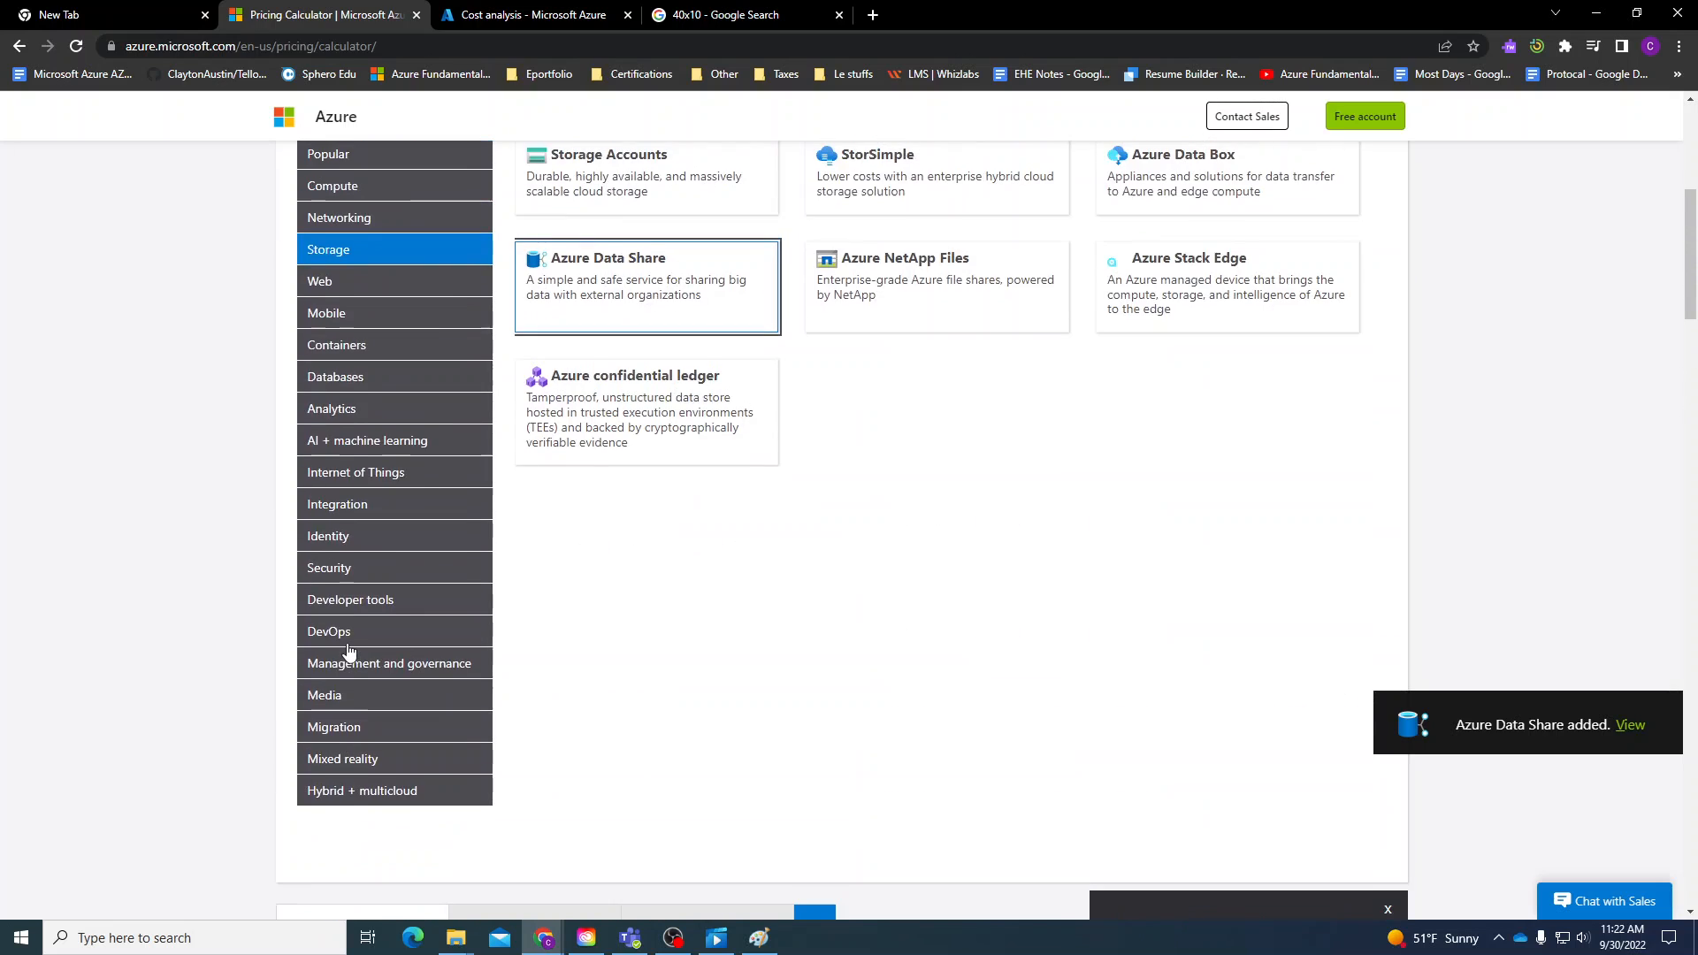
pyautogui.scroll(-15, 350, 645)
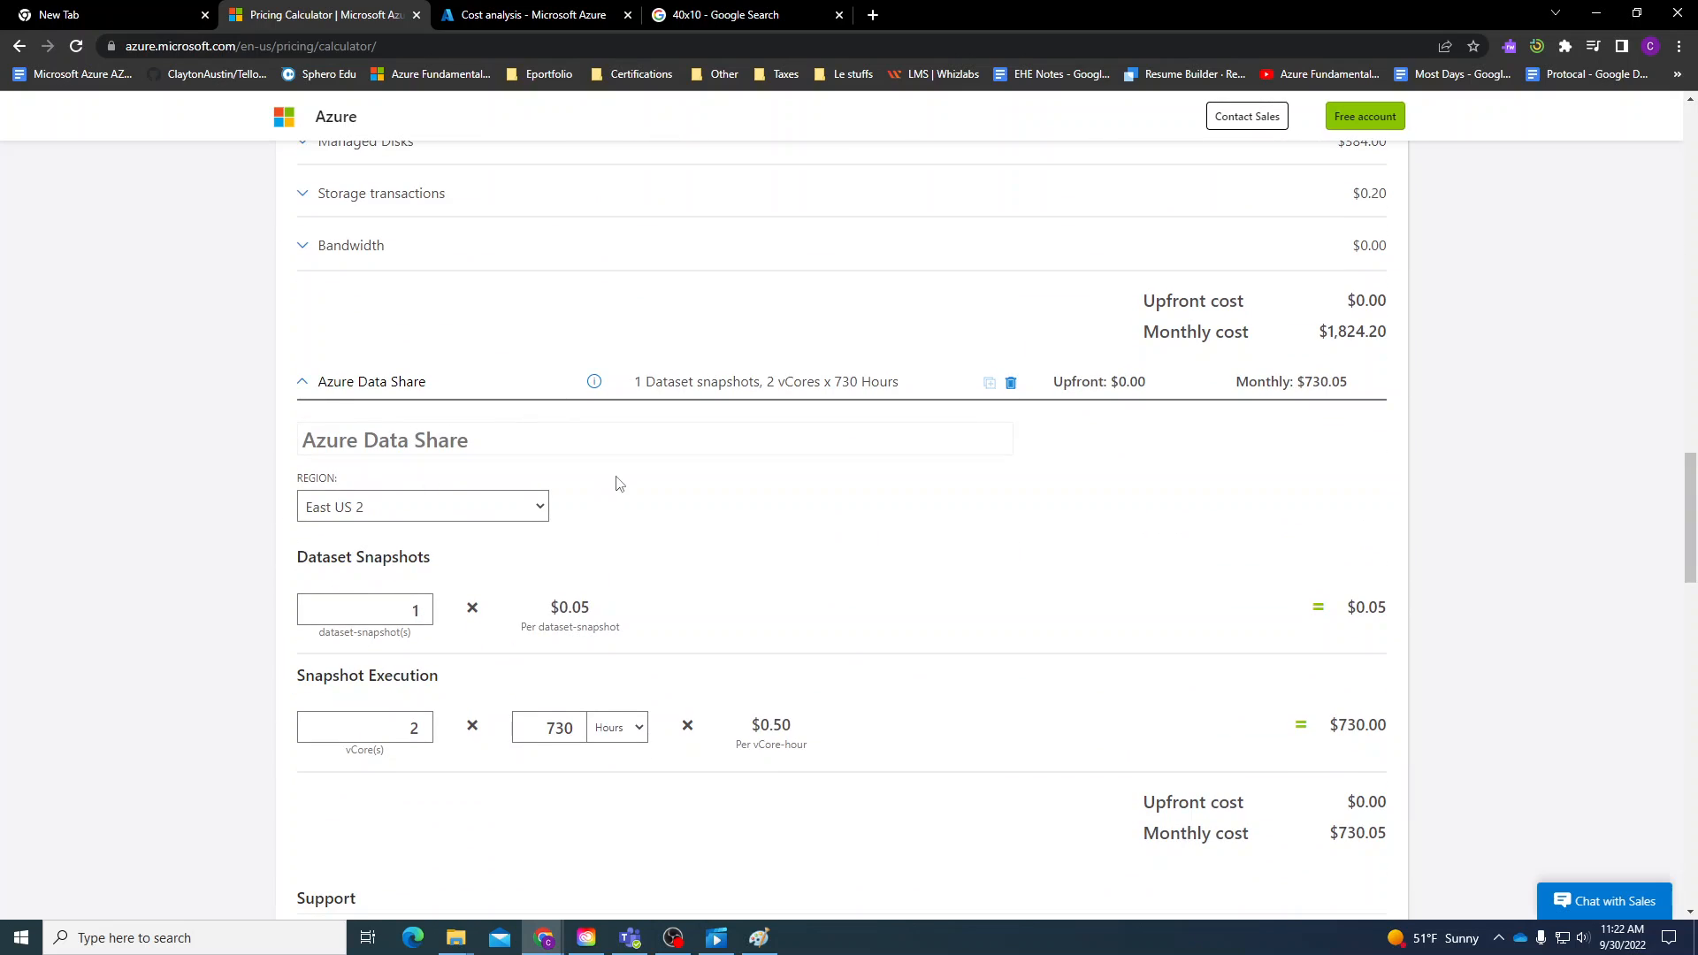
pyautogui.scroll(-3, 637, 491)
pyautogui.scroll(-4, 656, 530)
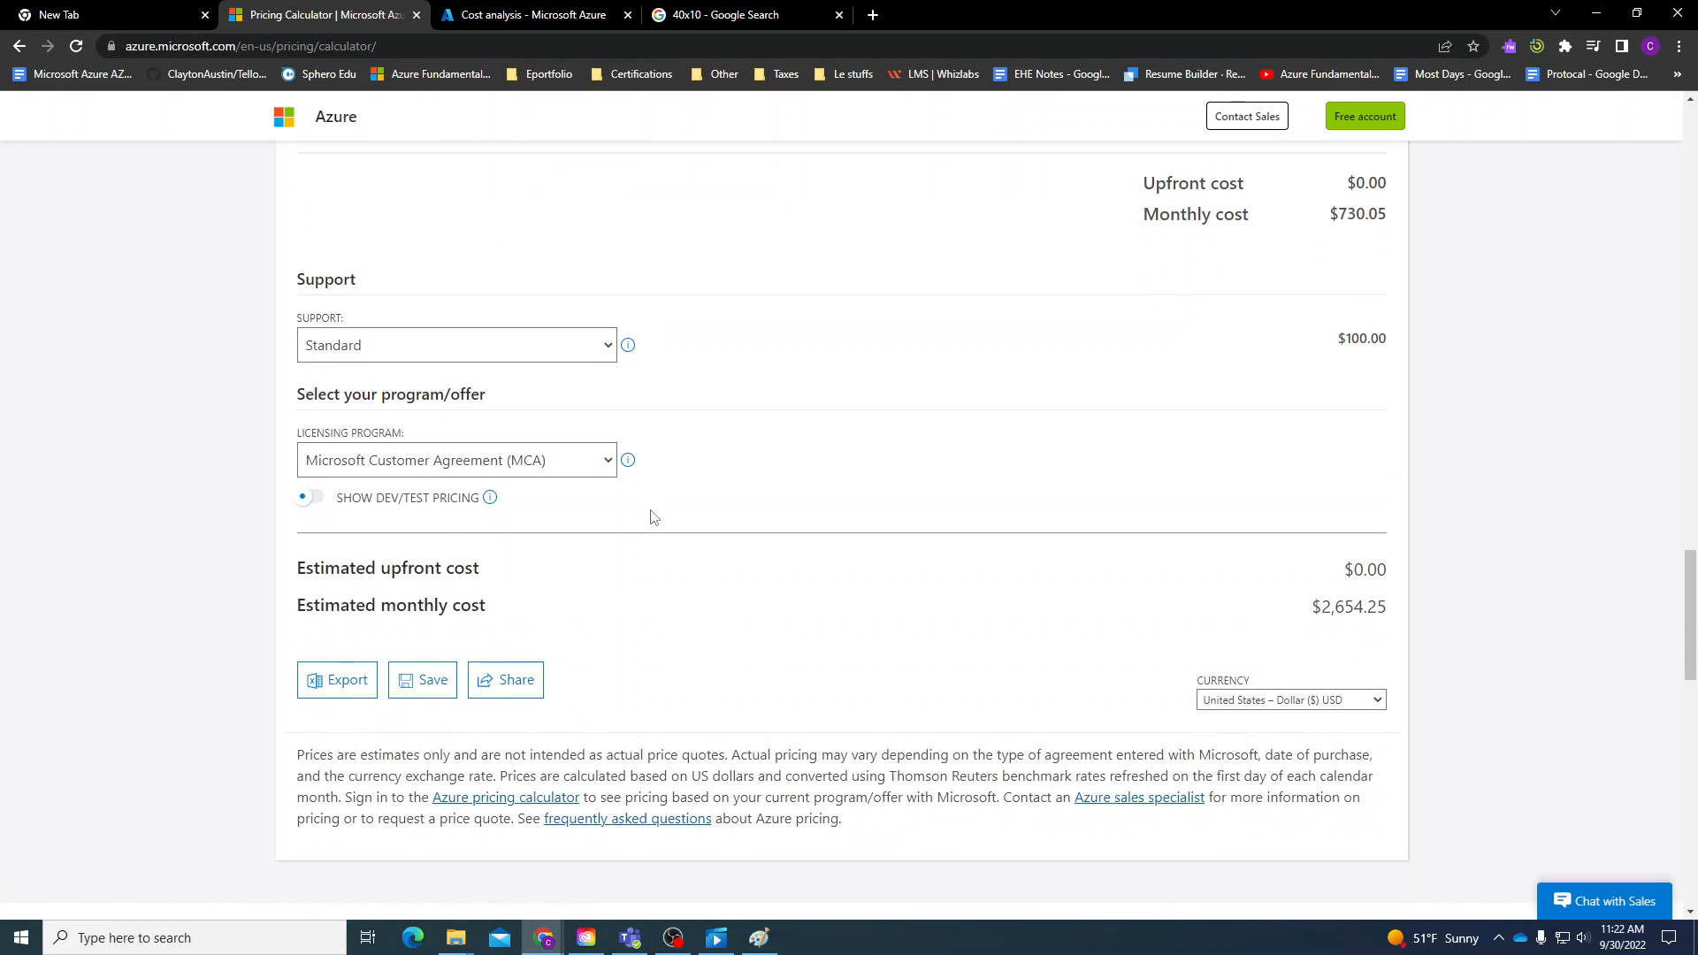
pyautogui.moveTo(1315, 610); pyautogui.dragTo(1411, 614)
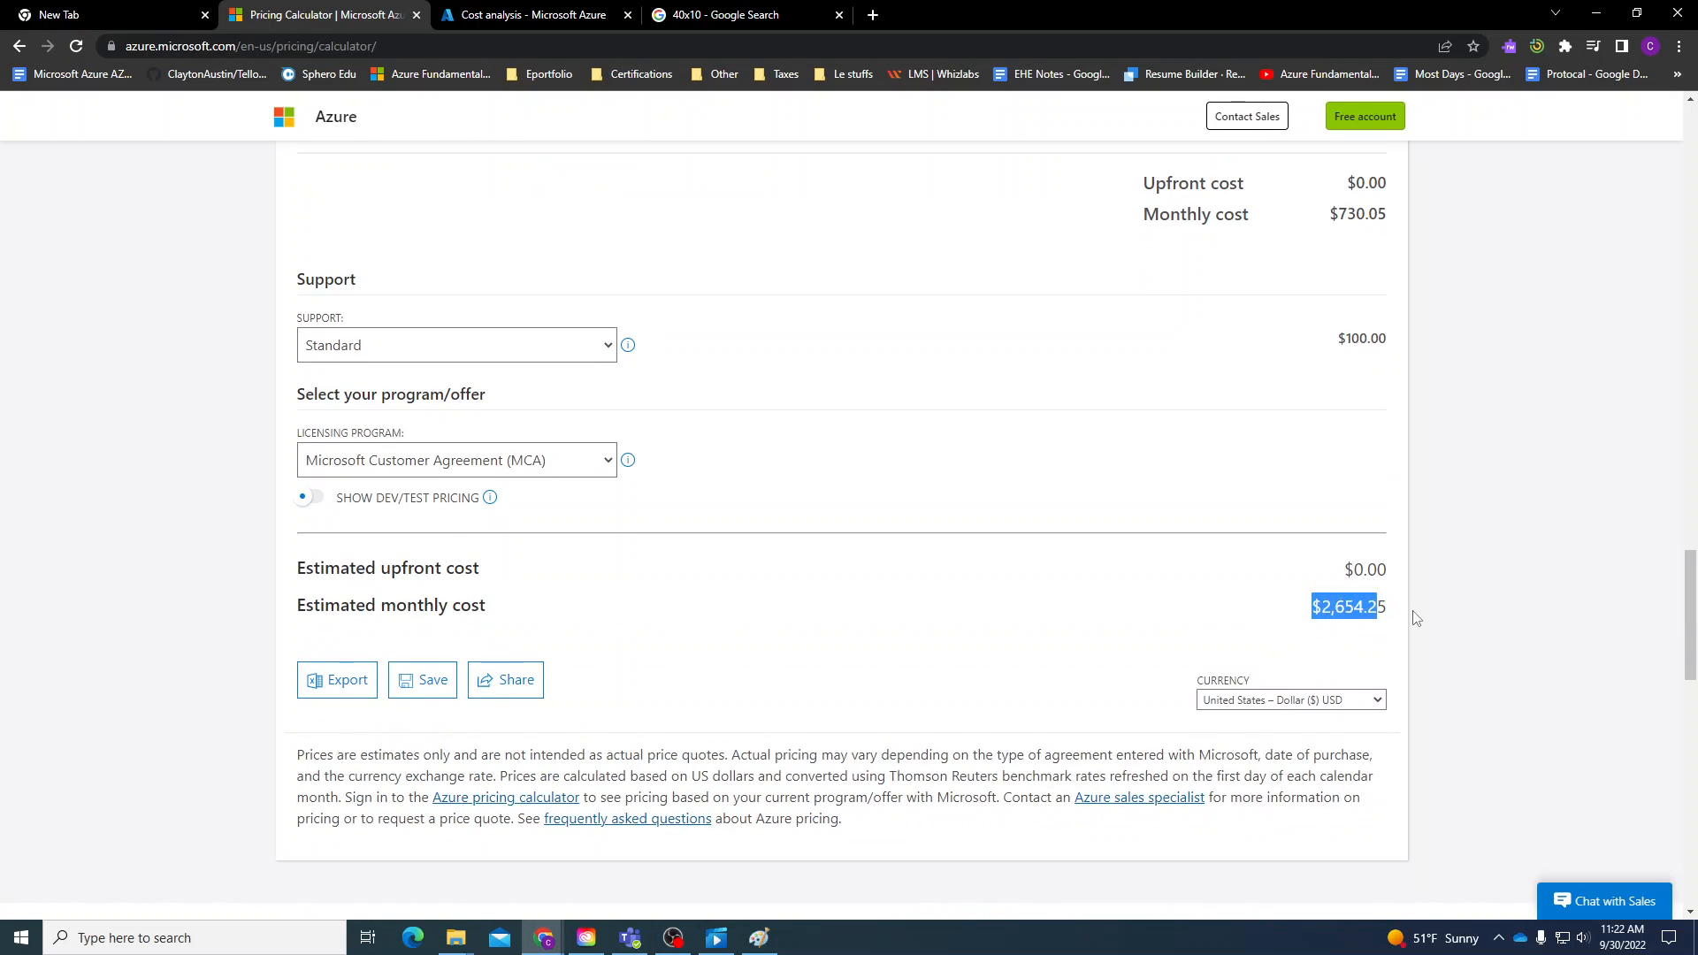
# Browse the products offered in the Networking and Compute categories.
pyautogui.scroll(10, 1441, 649)
pyautogui.scroll(15, 1444, 650)
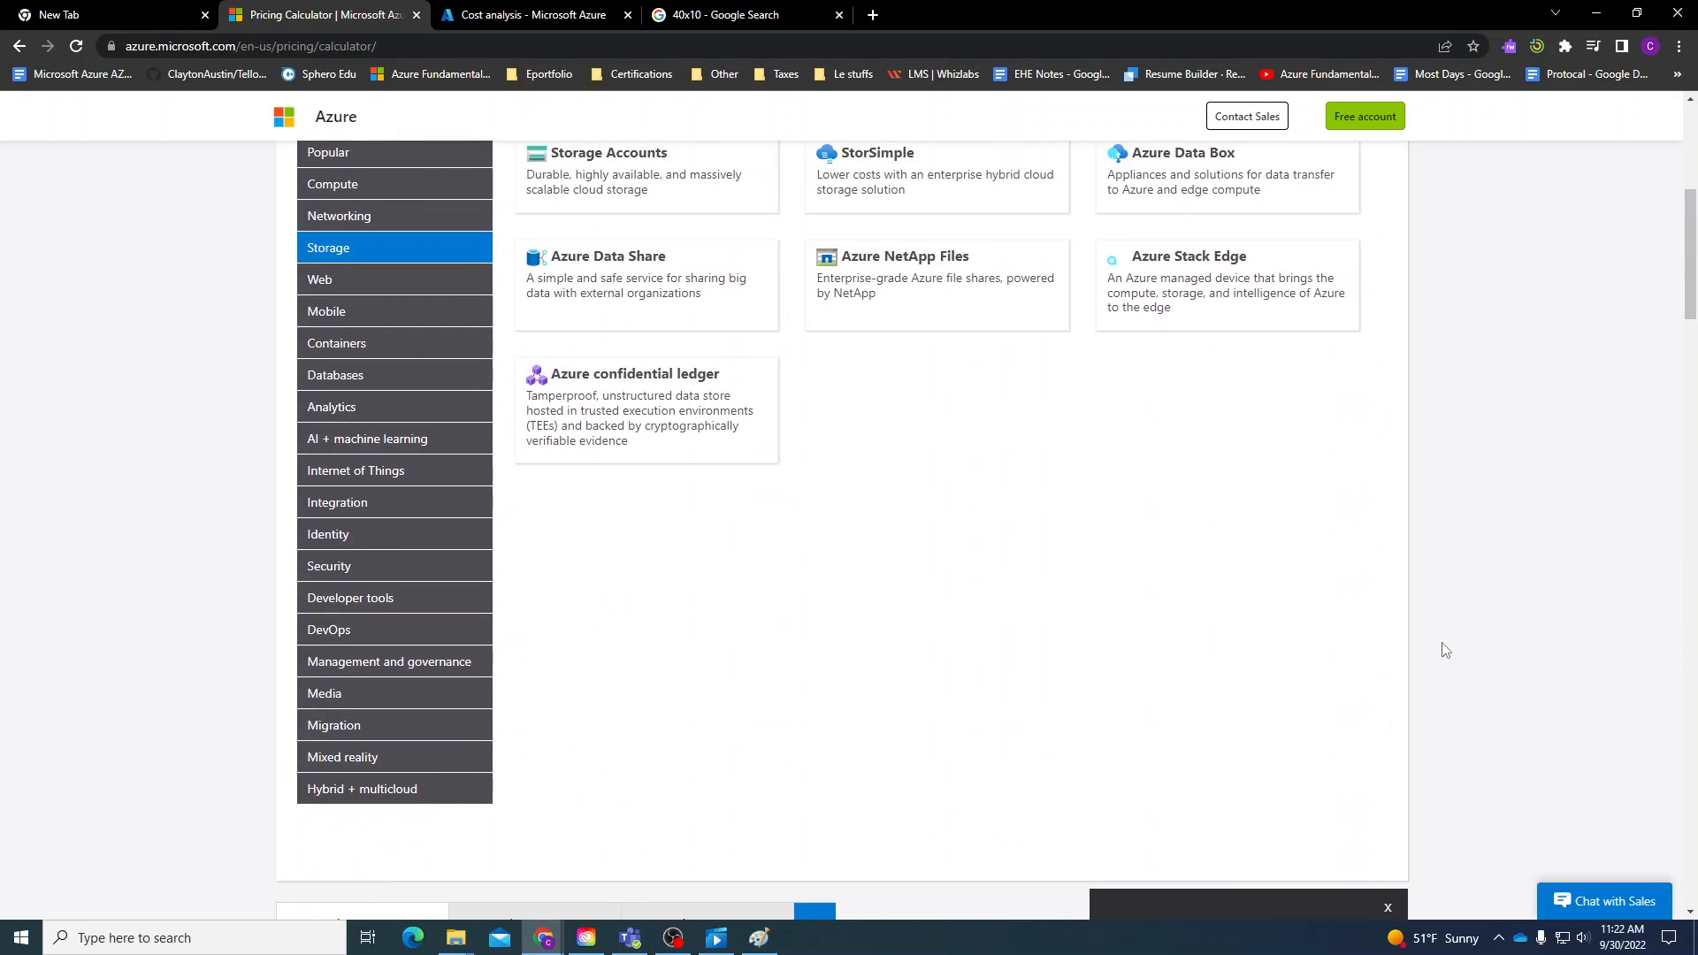
pyautogui.scroll(-1, 350, 623)
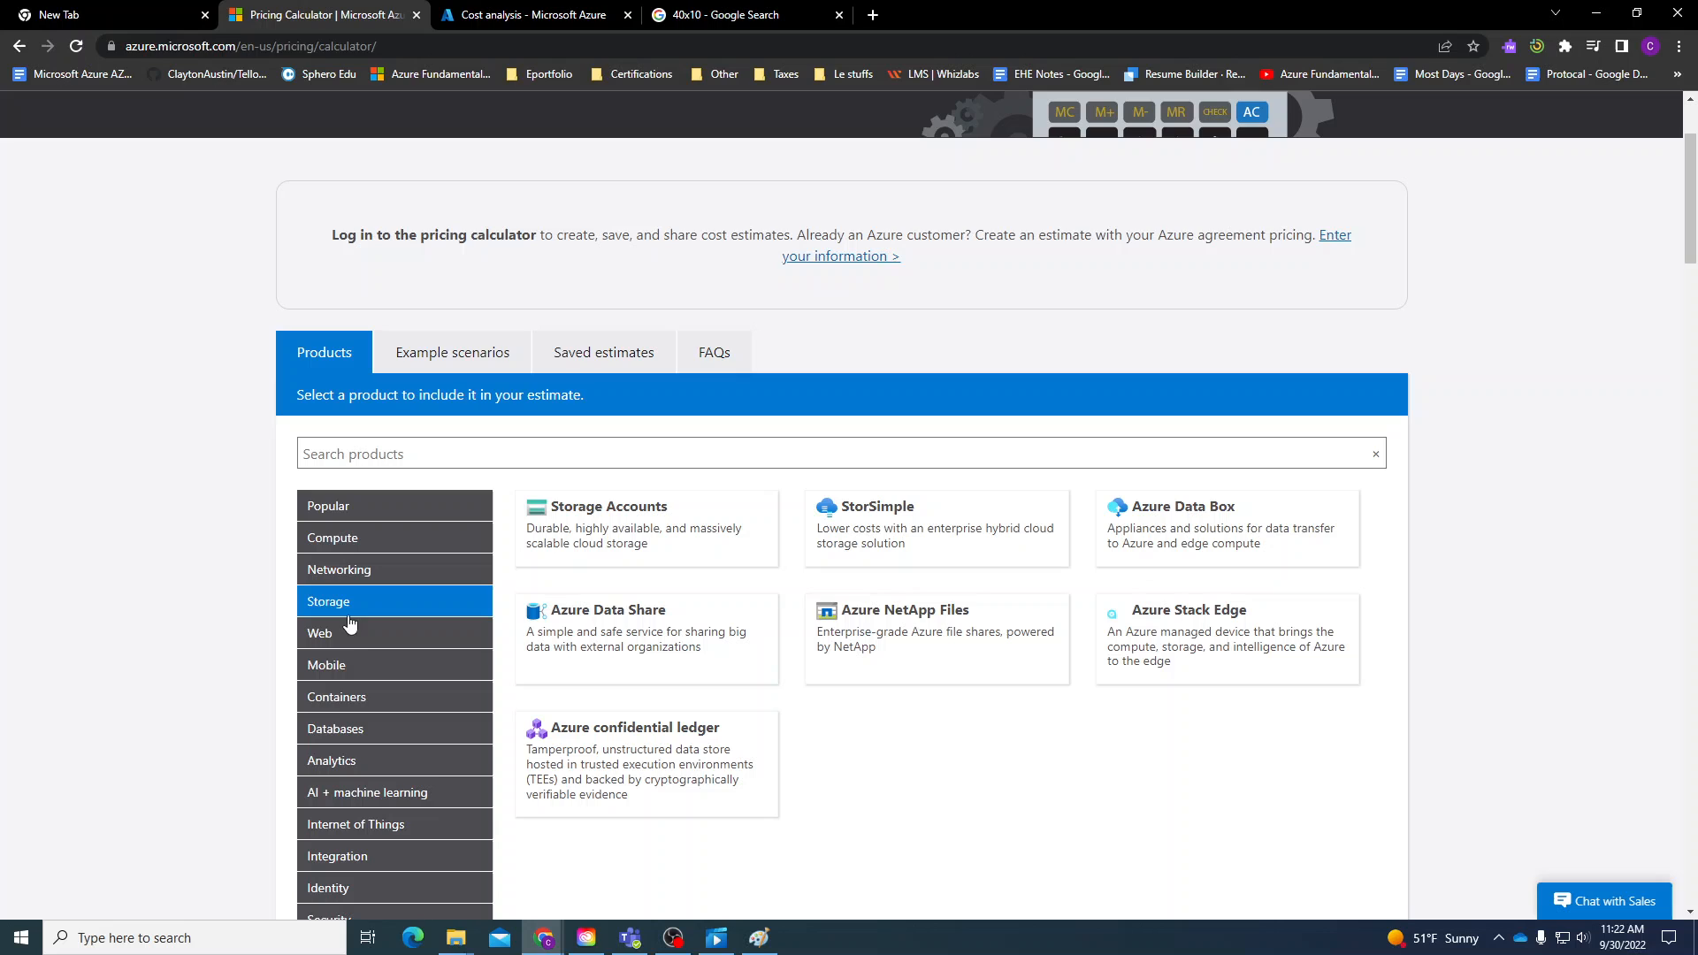
pyautogui.click(339, 544)
pyautogui.click(345, 571)
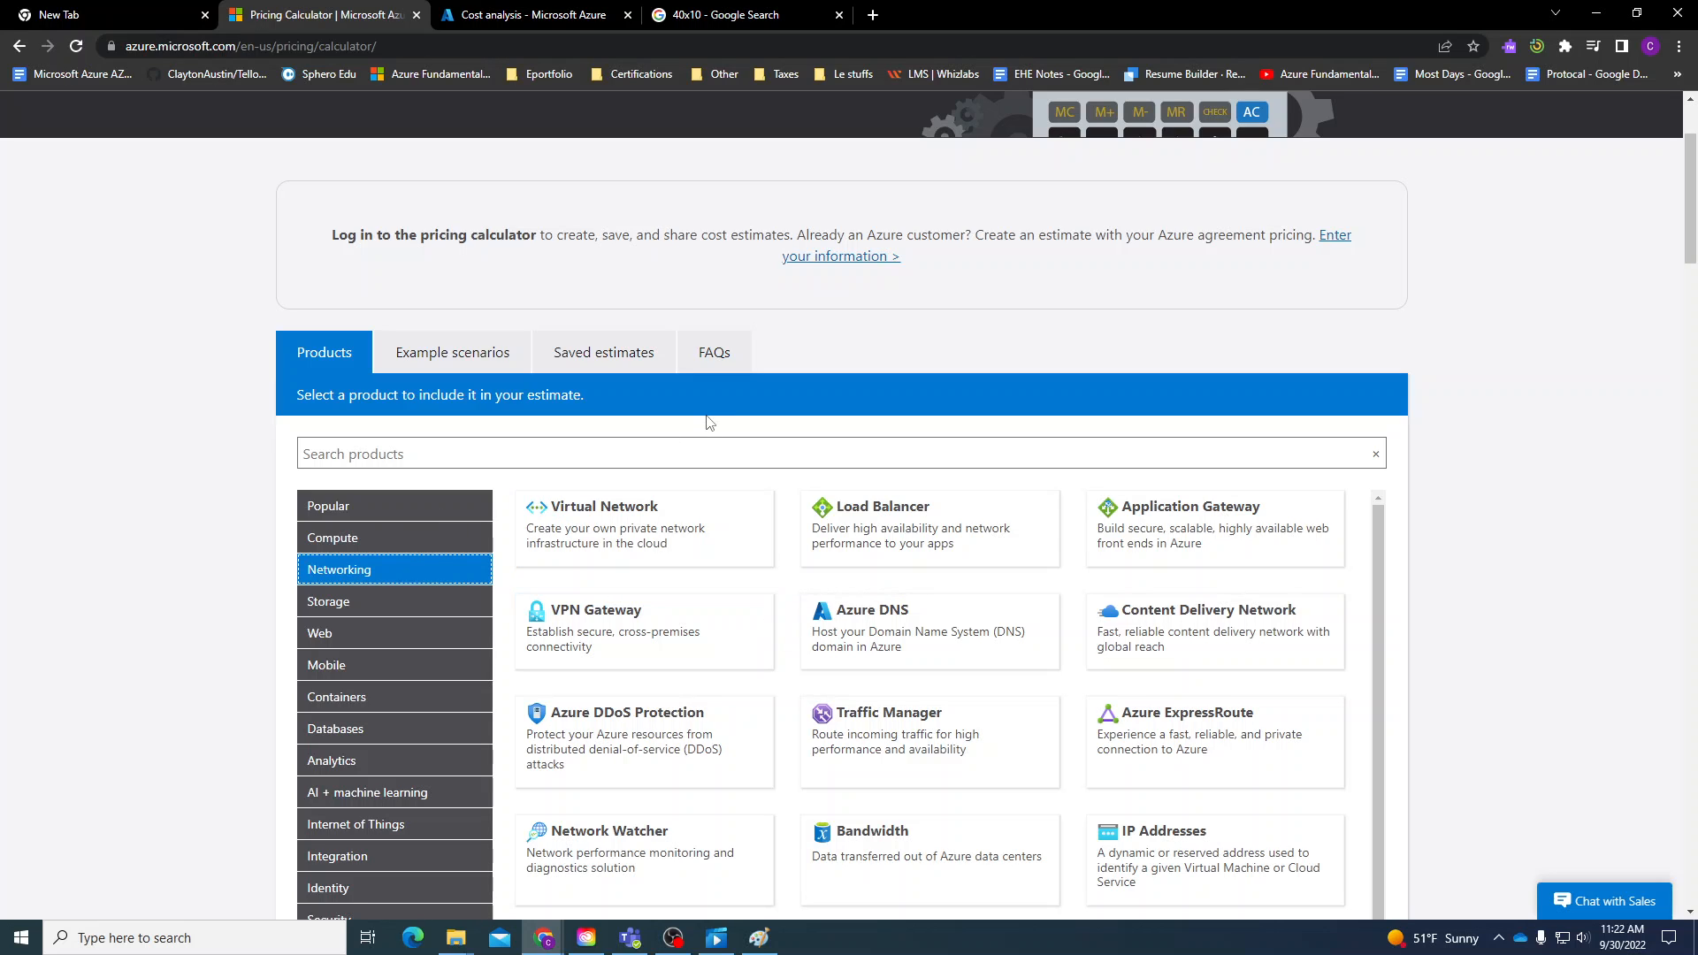
pyautogui.click(414, 540)
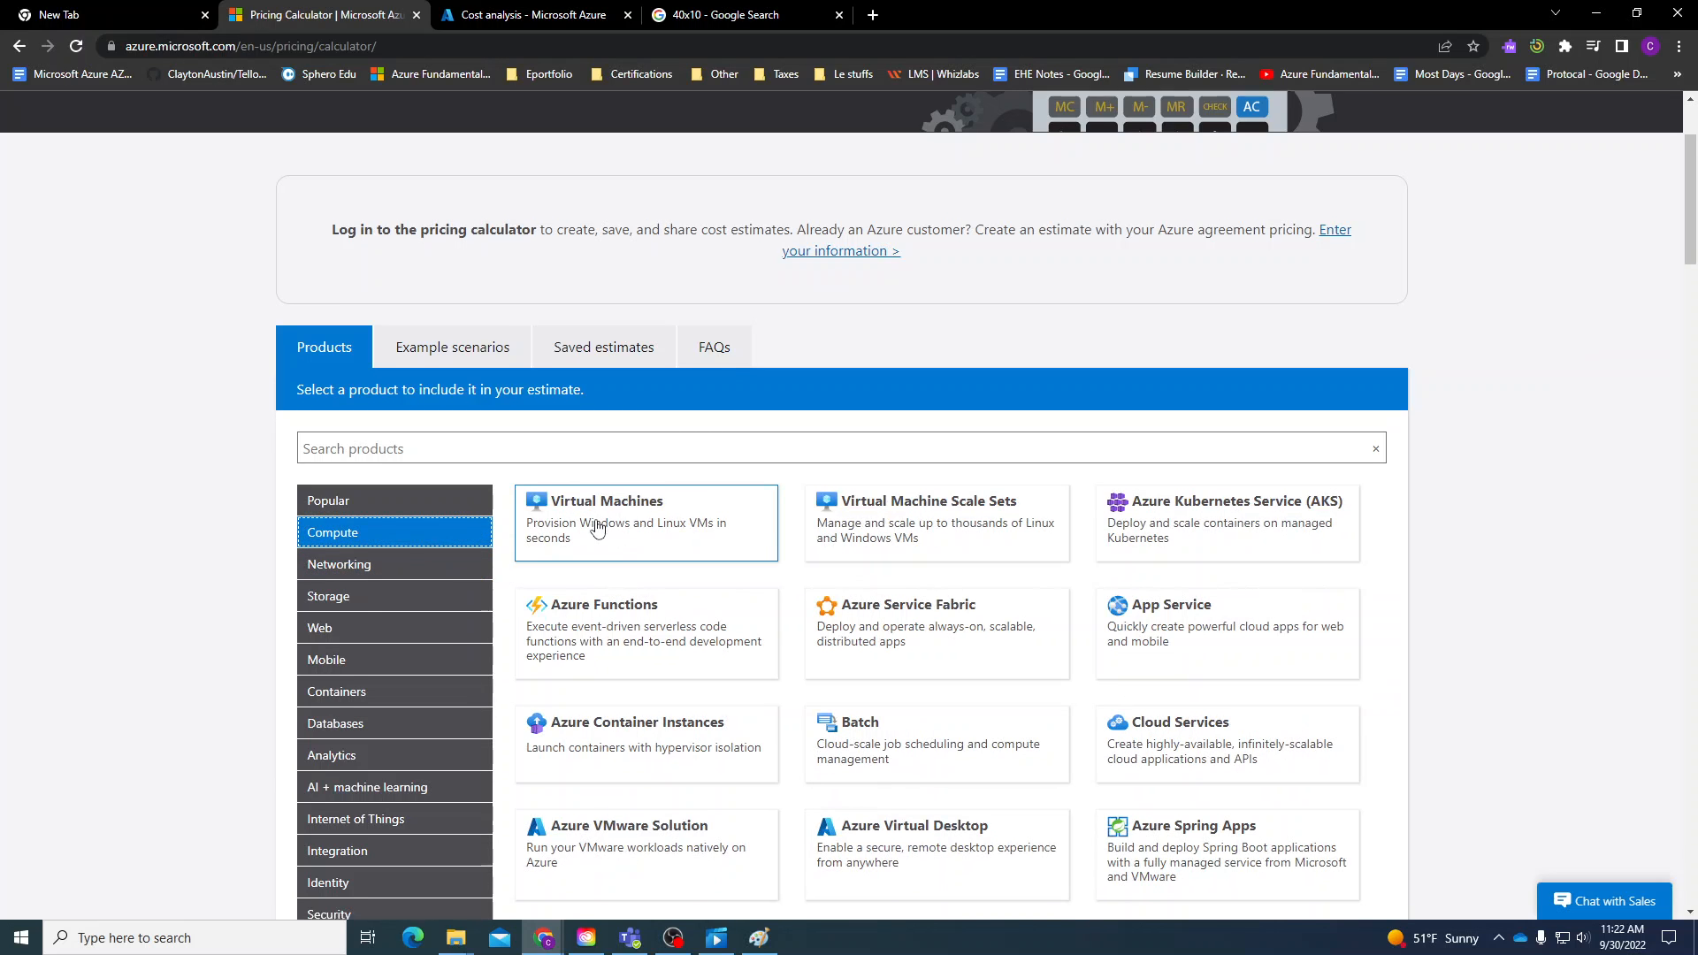
pyautogui.scroll(-4, 597, 528)
pyautogui.scroll(1, 598, 528)
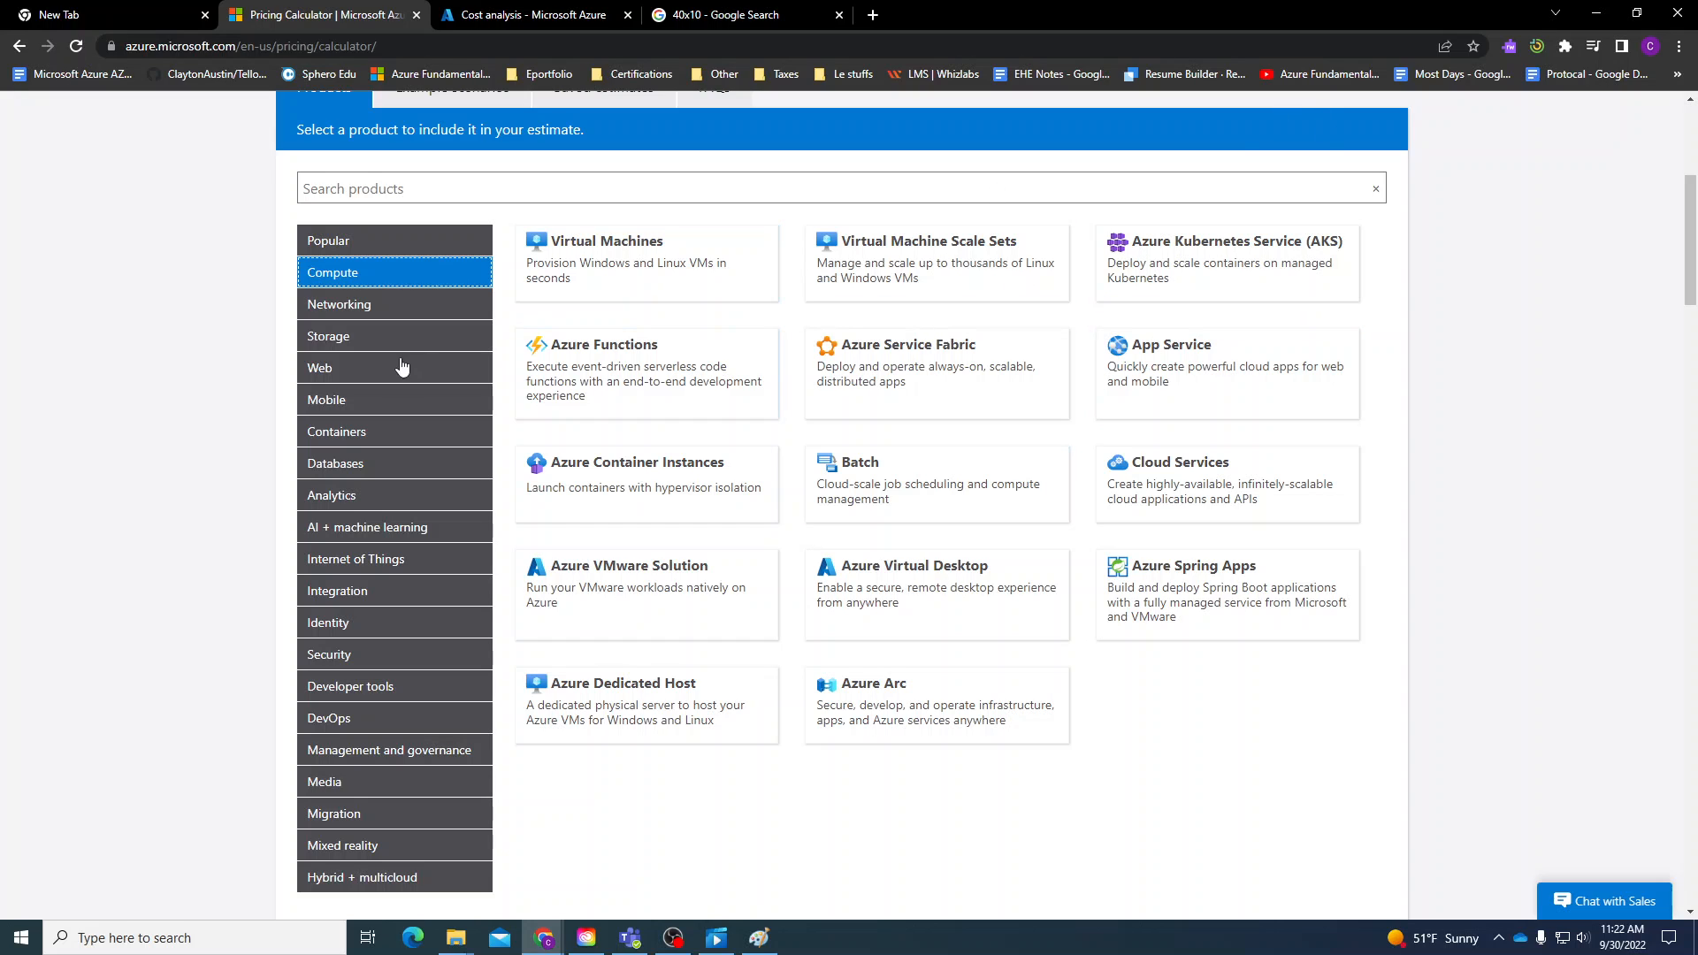
# Add Virtual Network from the Networking products to the first estimate and show its settings.
pyautogui.click(410, 317)
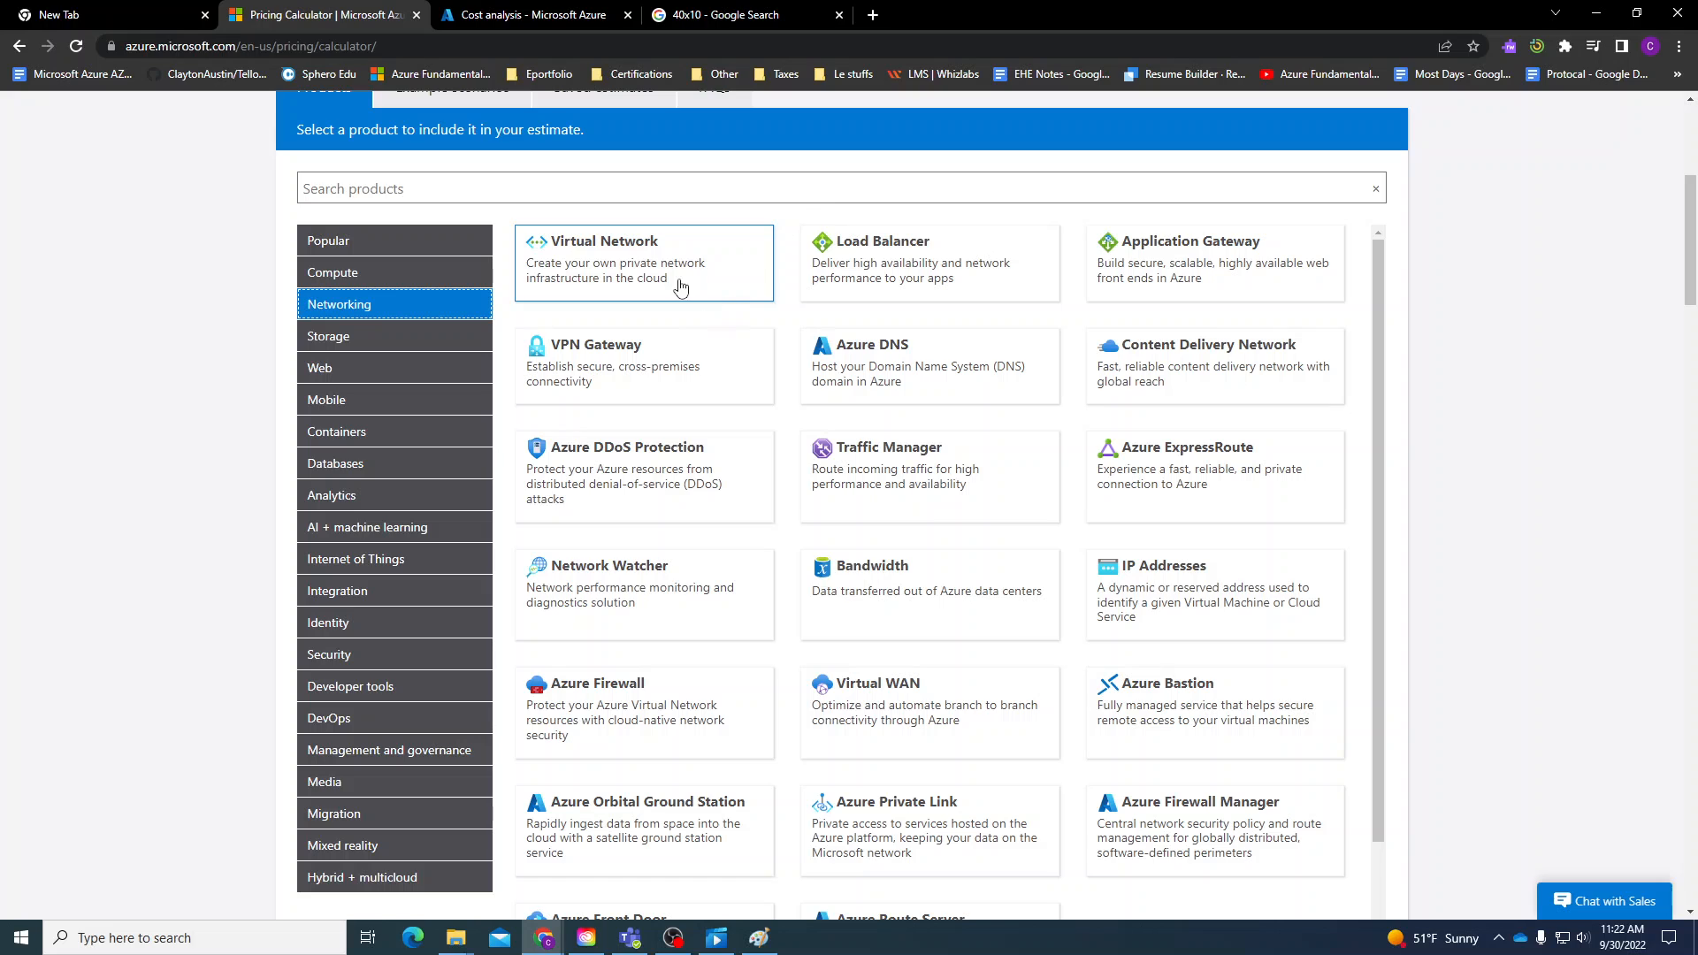
pyautogui.scroll(-1, 677, 256)
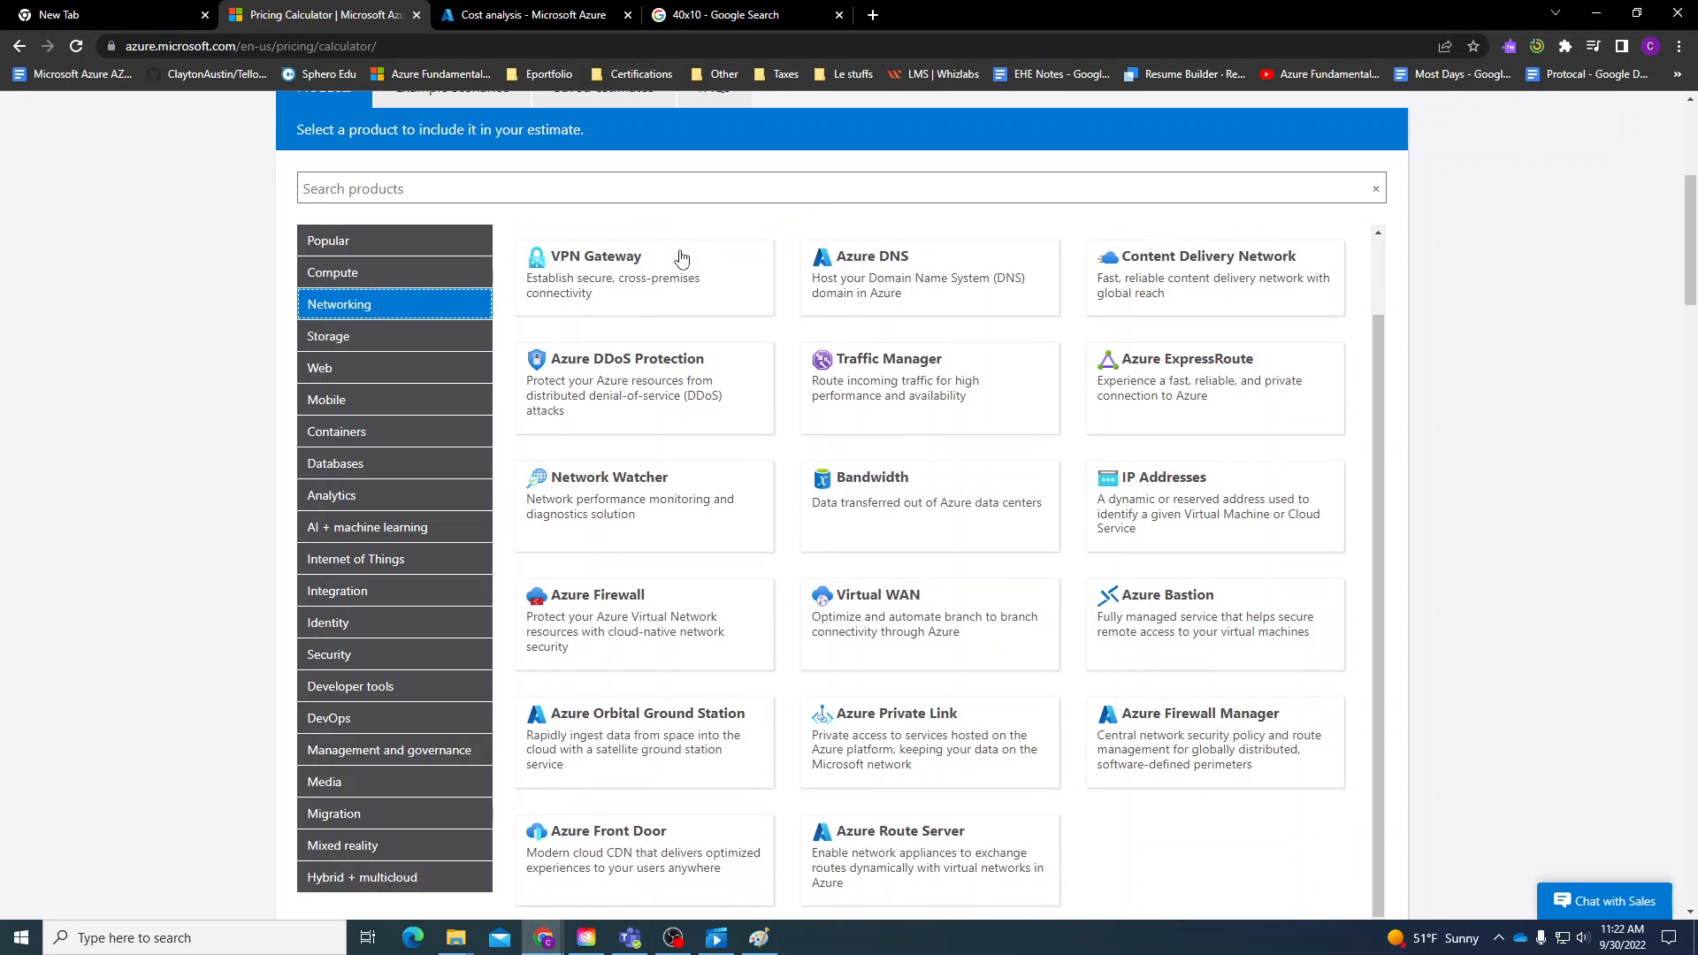
pyautogui.scroll(1, 681, 257)
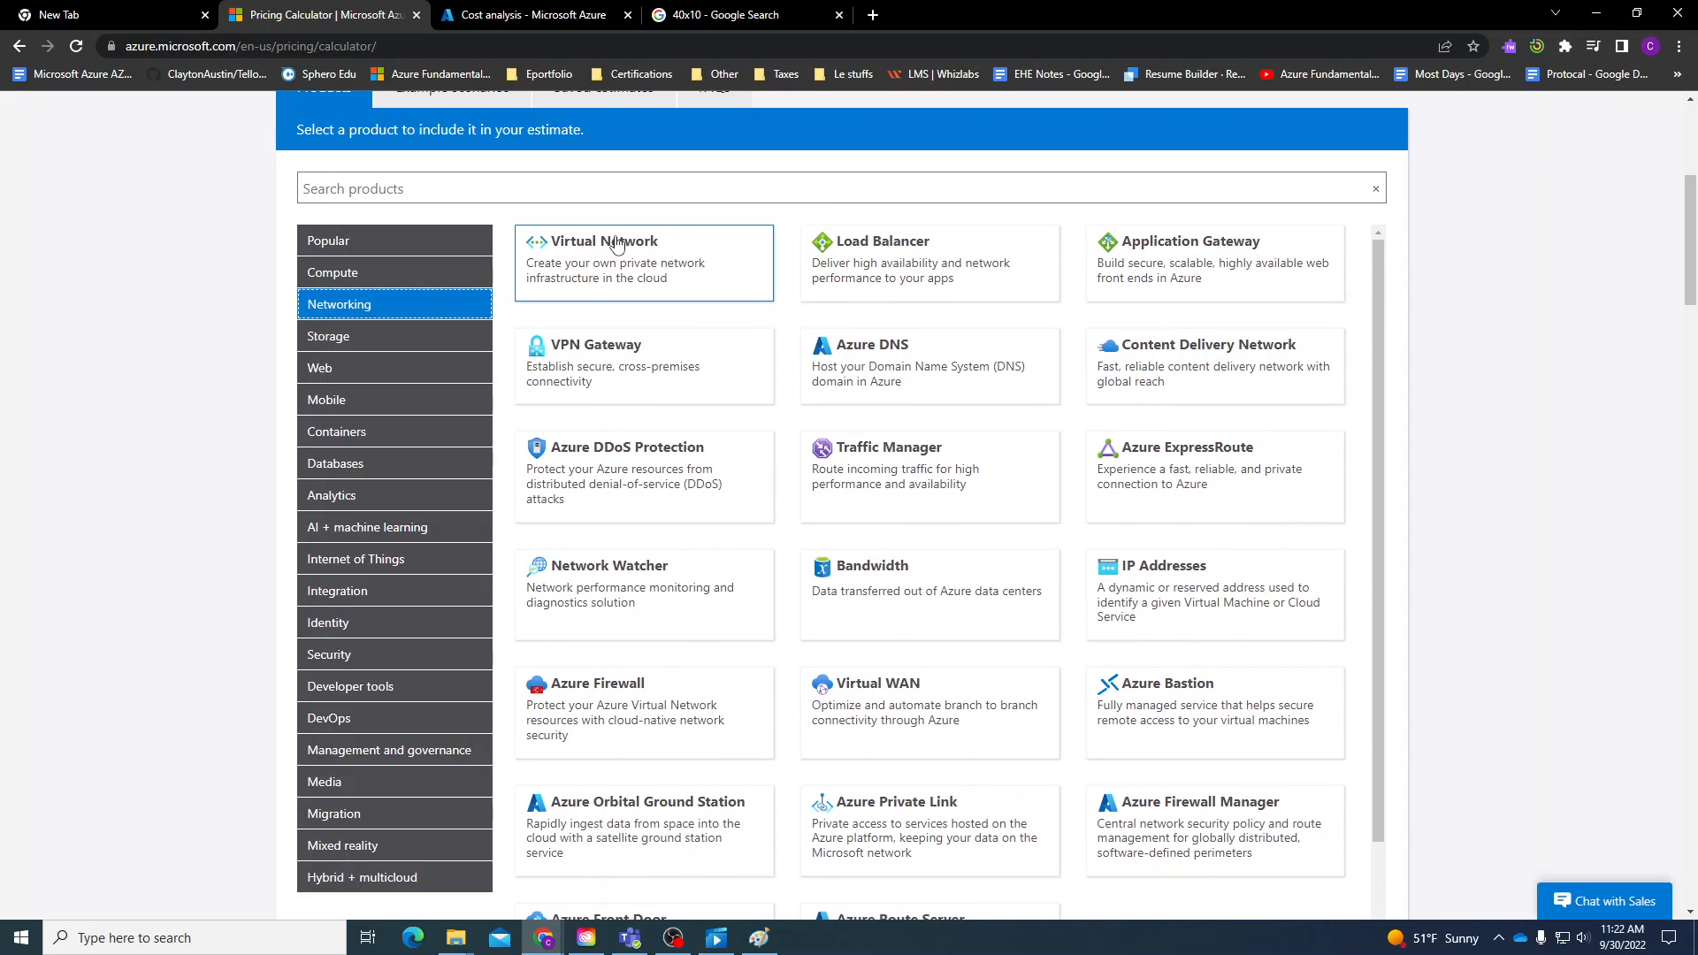
pyautogui.scroll(-1, 840, 453)
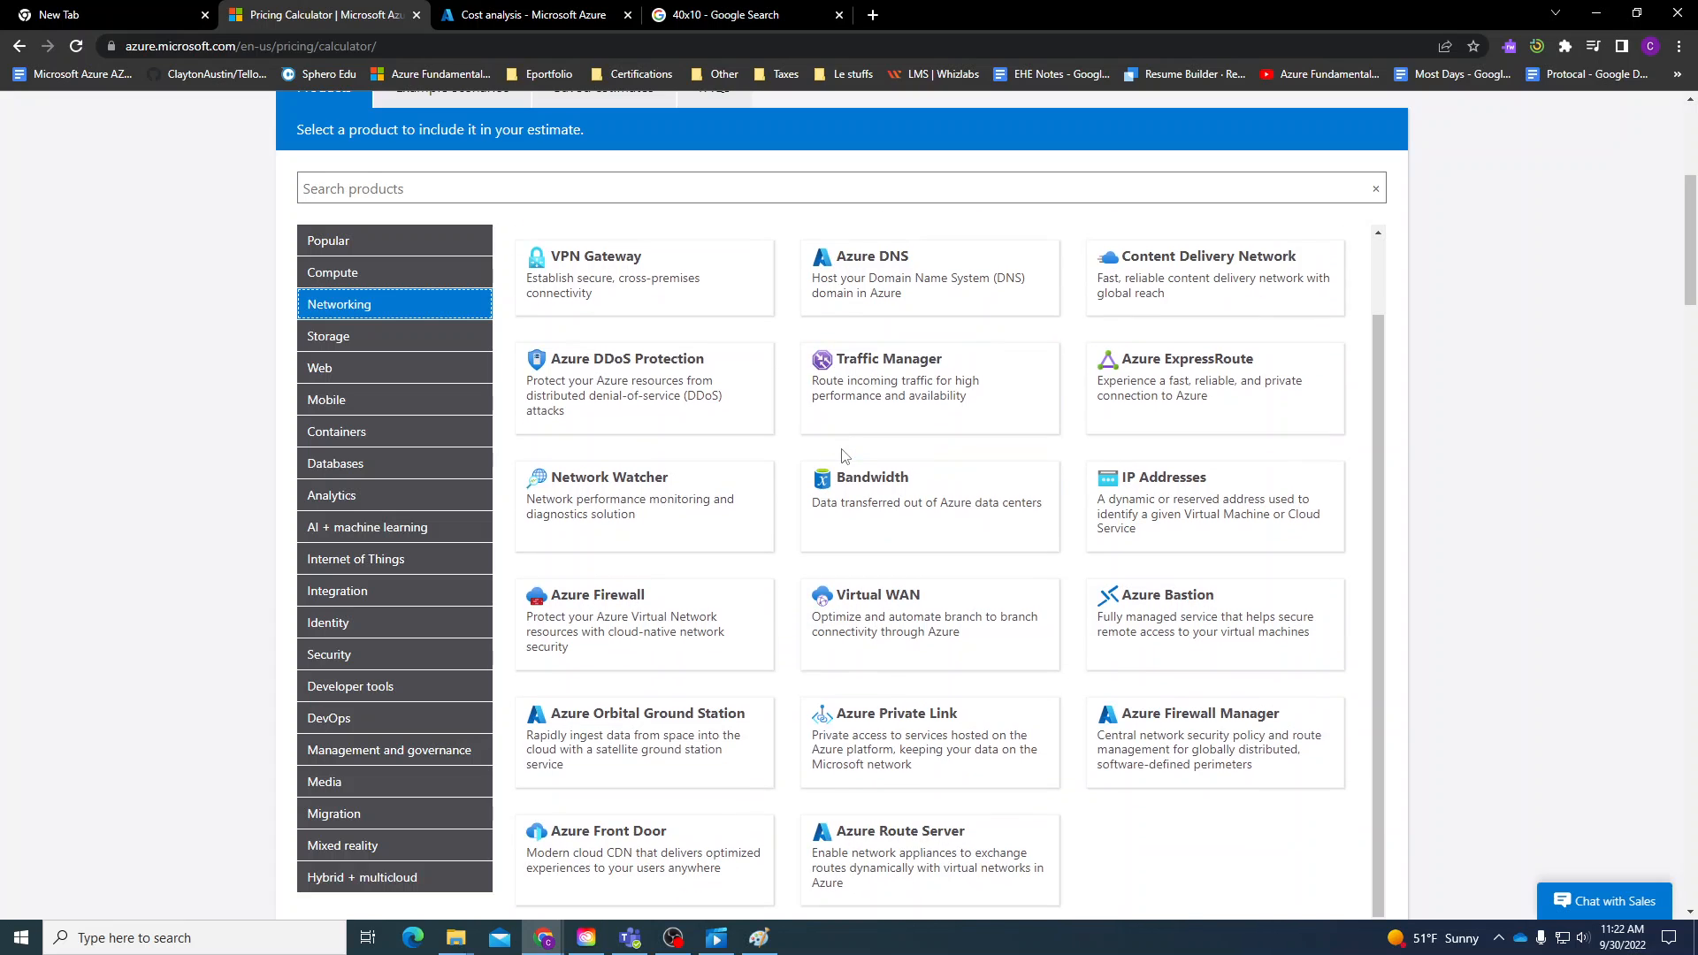
pyautogui.scroll(1, 816, 460)
pyautogui.click(611, 277)
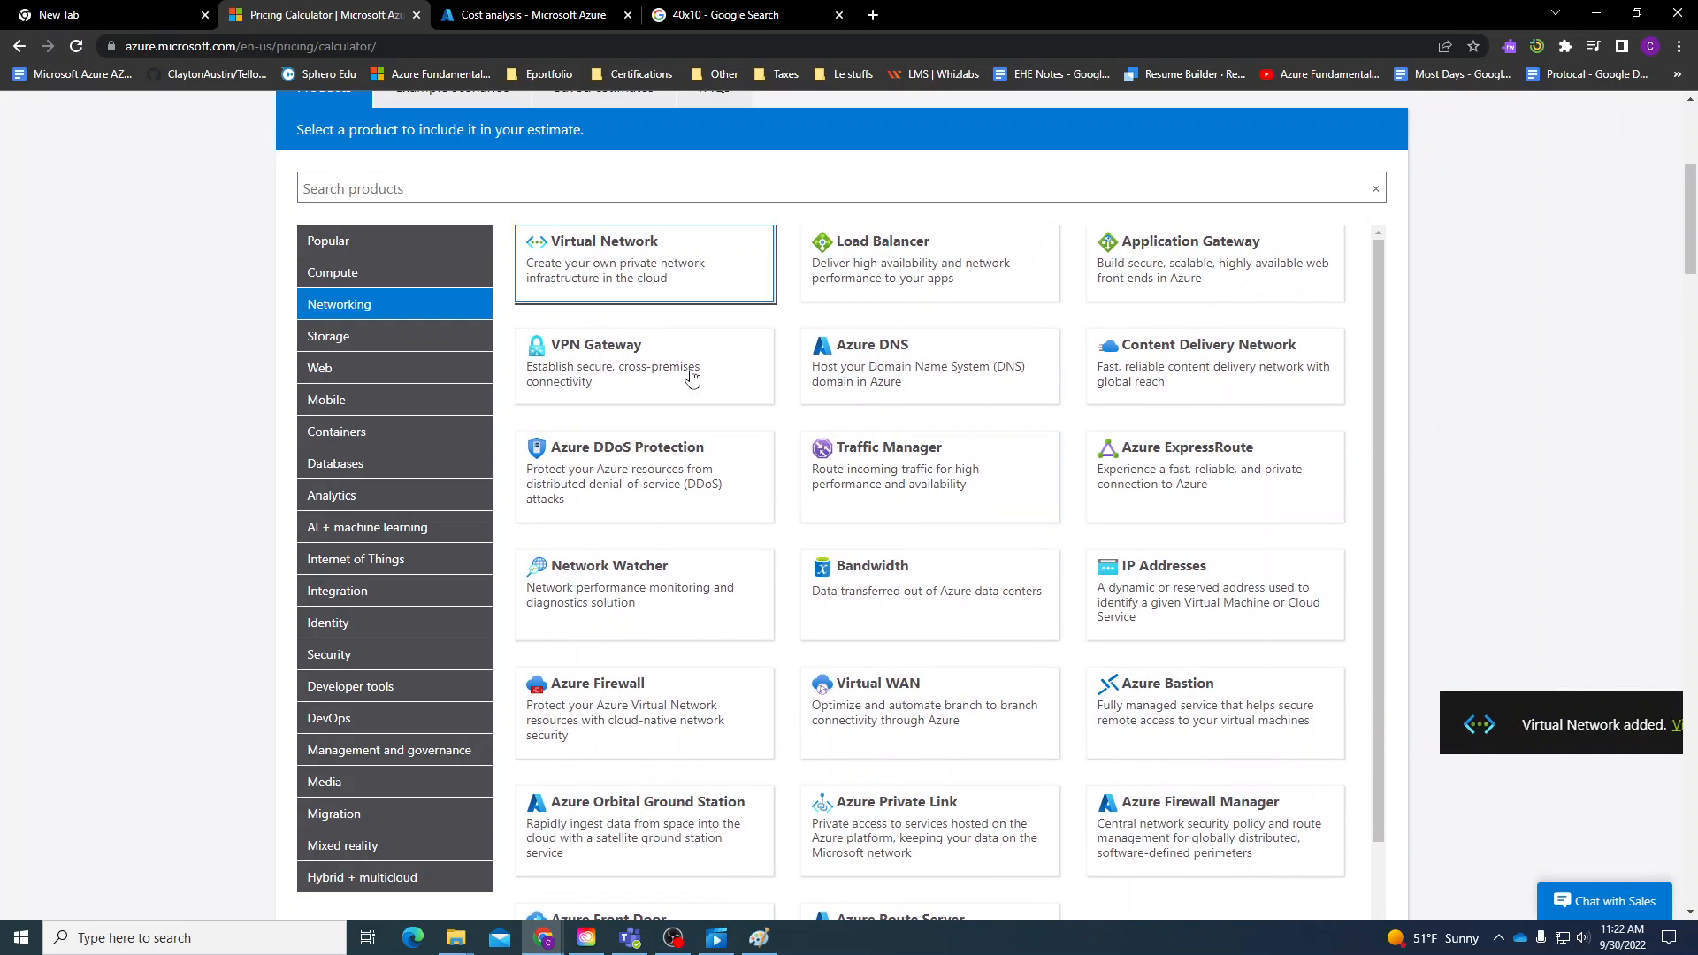
pyautogui.scroll(-1, 720, 421)
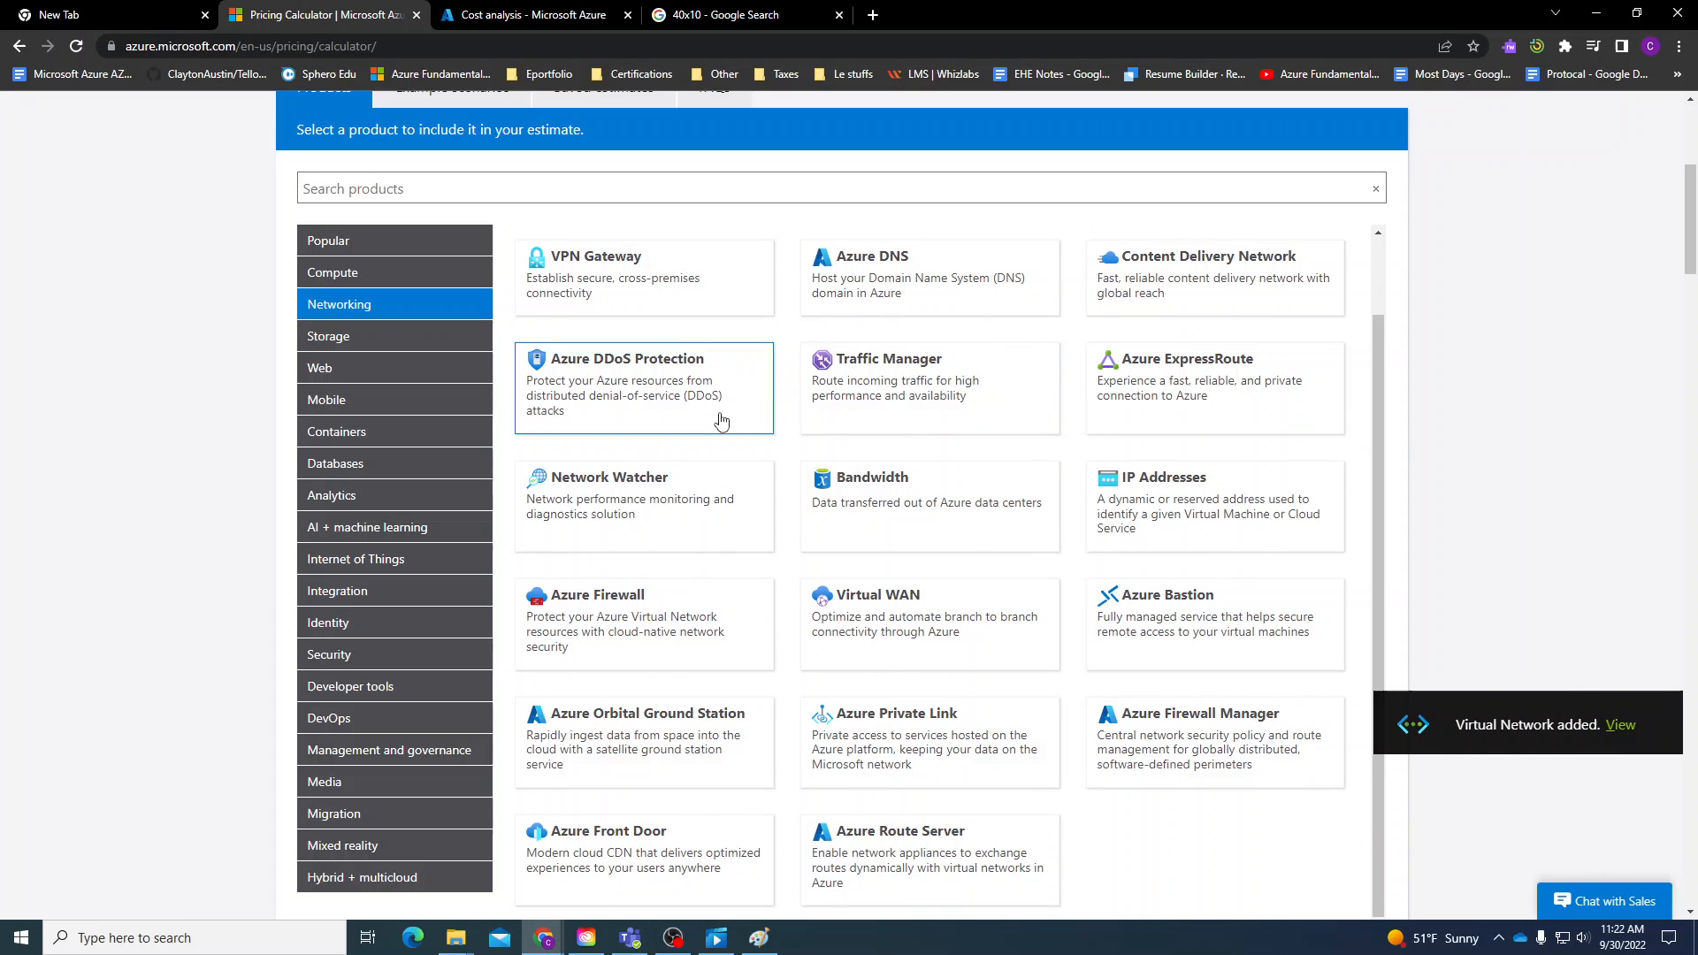
pyautogui.click(1634, 725)
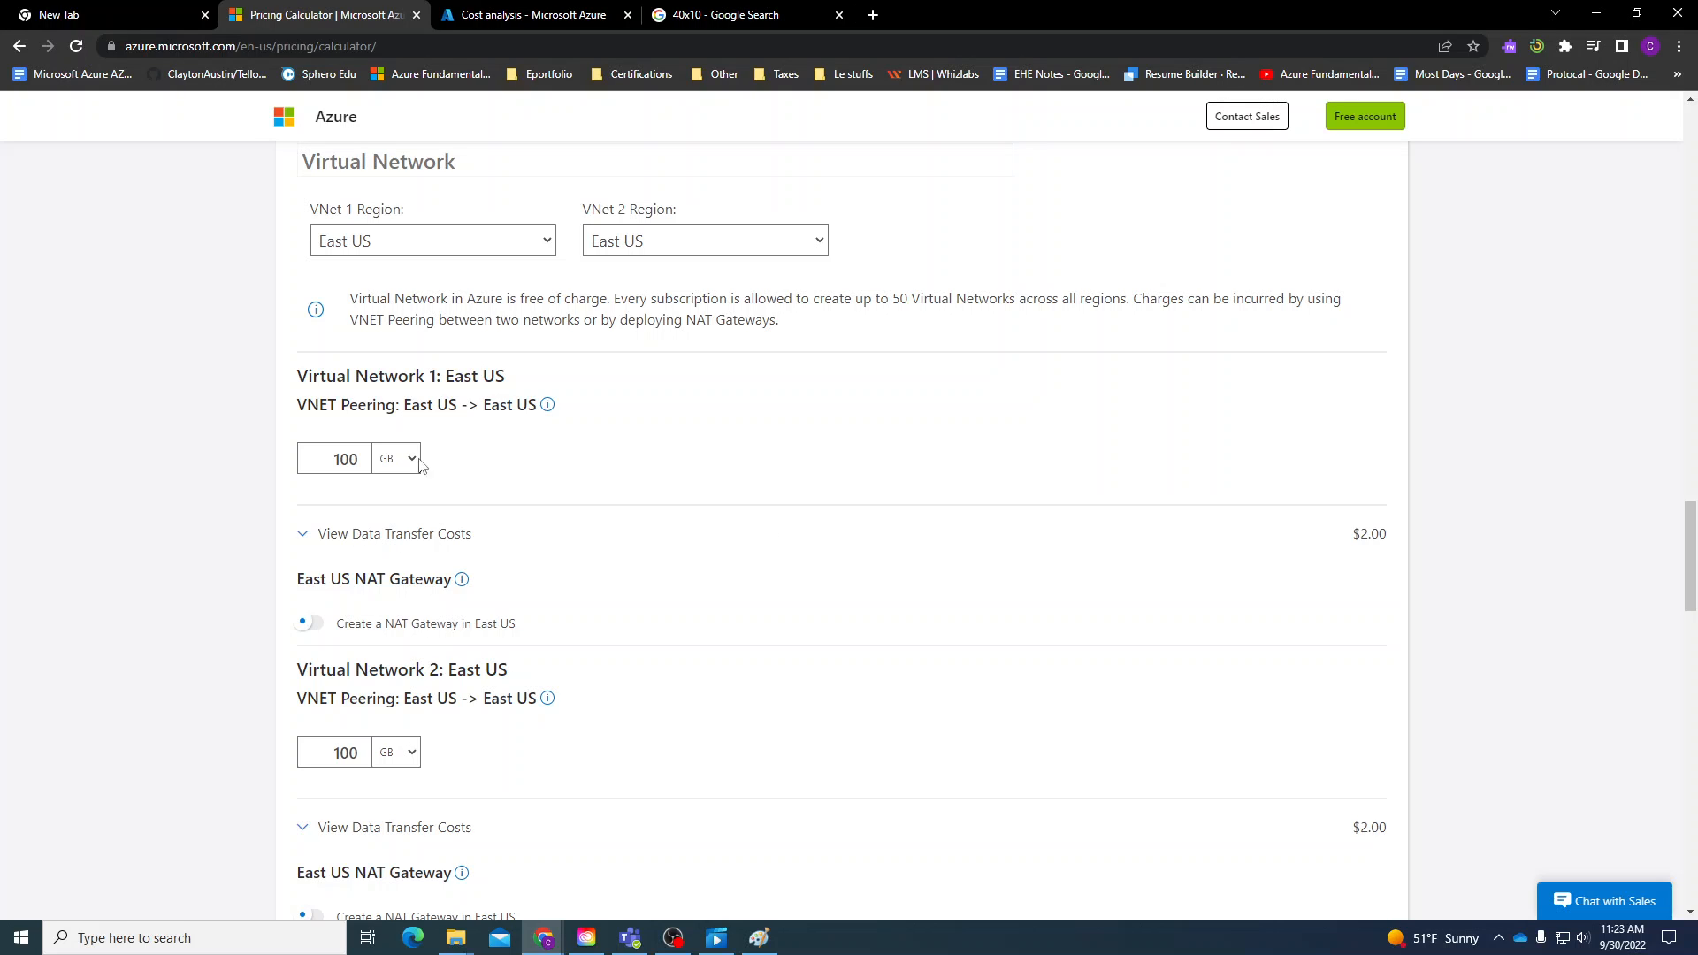
# Check the VNET peering data unit options for Virtual Network 1 and review the first estimate's support, licensing and monthly costs.
pyautogui.click(419, 467)
pyautogui.click(397, 471)
pyautogui.scroll(-6, 416, 531)
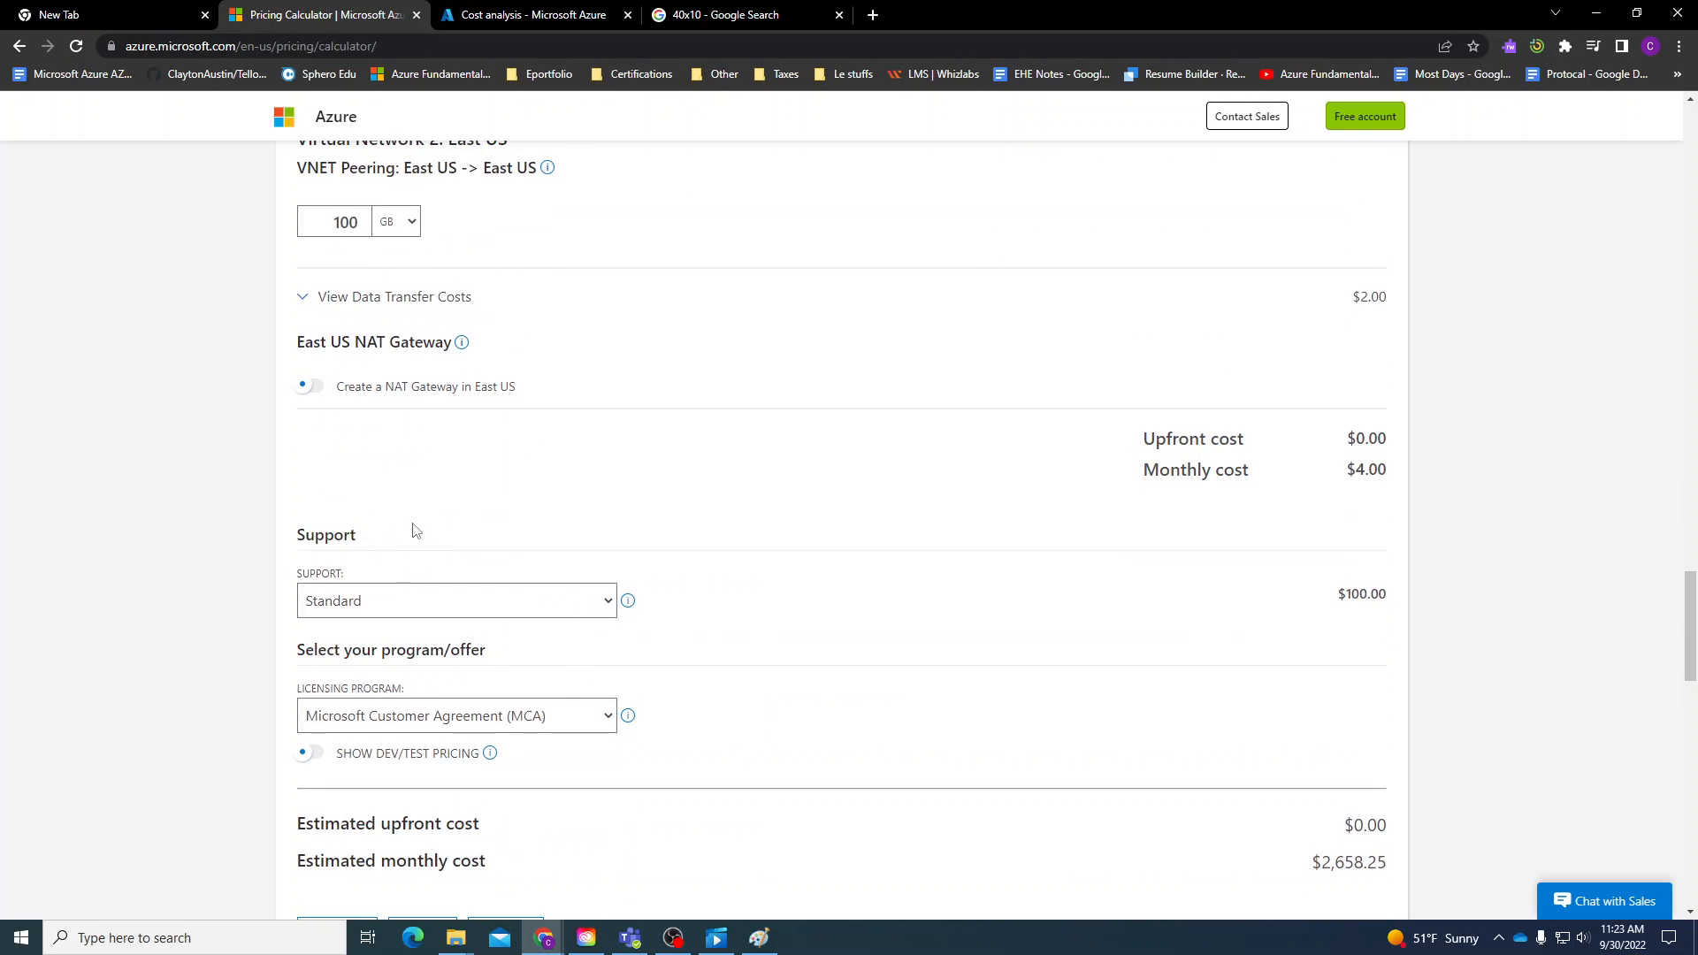
pyautogui.scroll(-3, 301, 610)
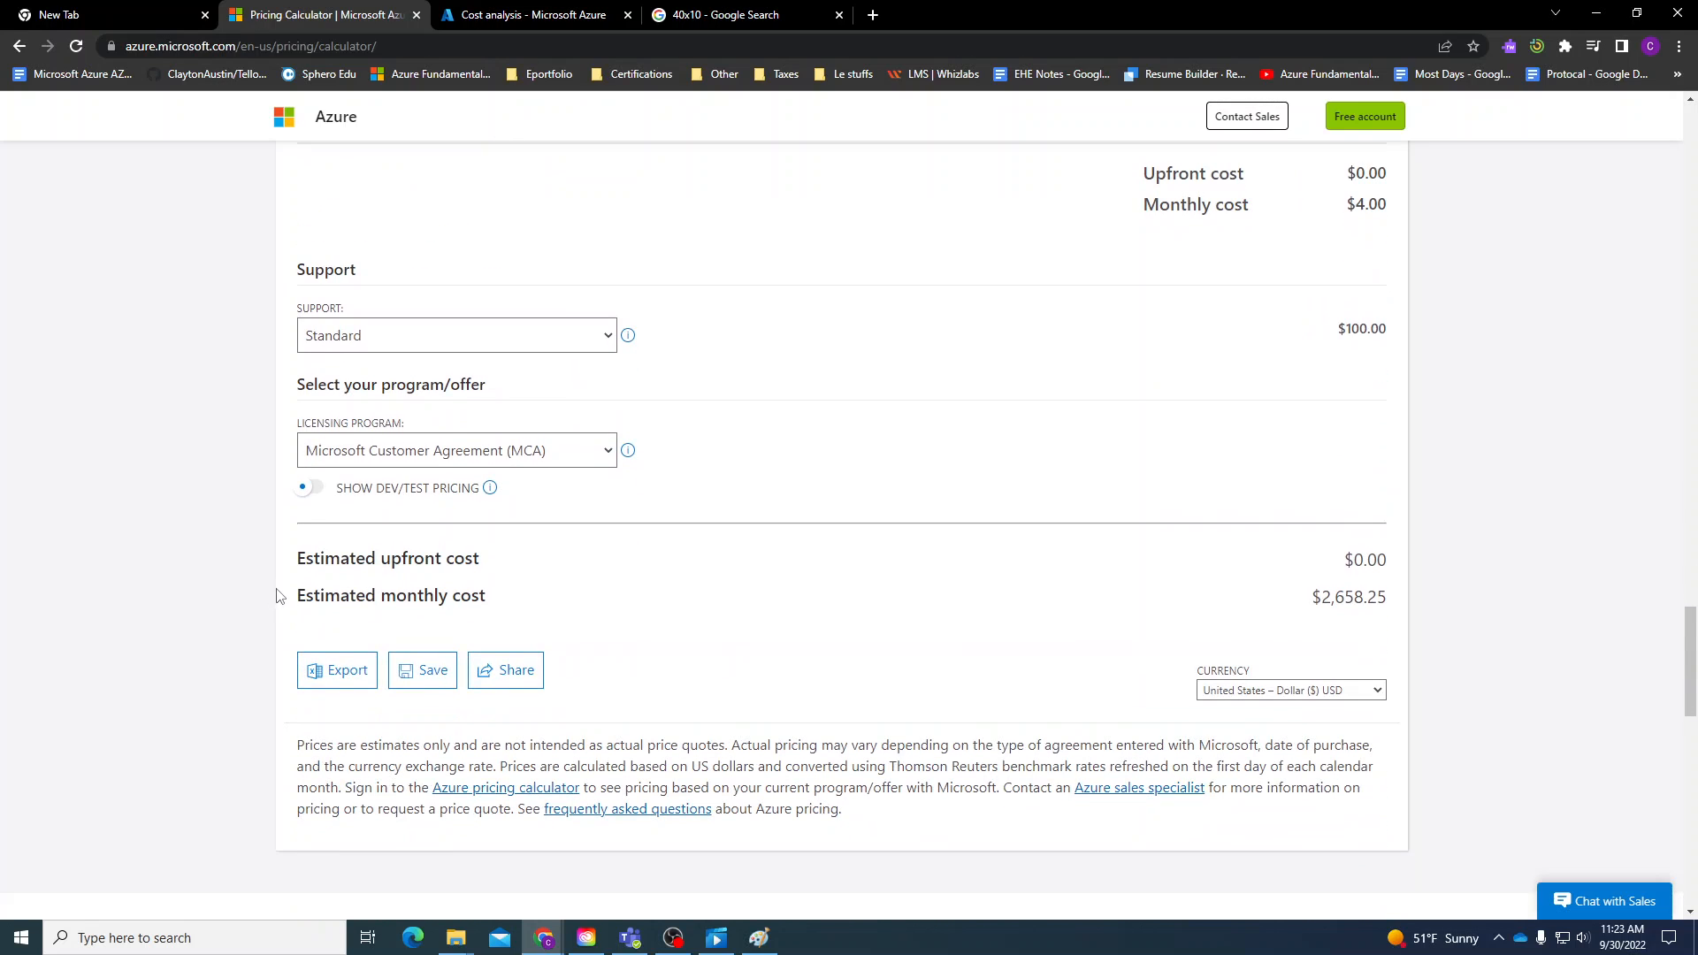
pyautogui.scroll(20, 1166, 537)
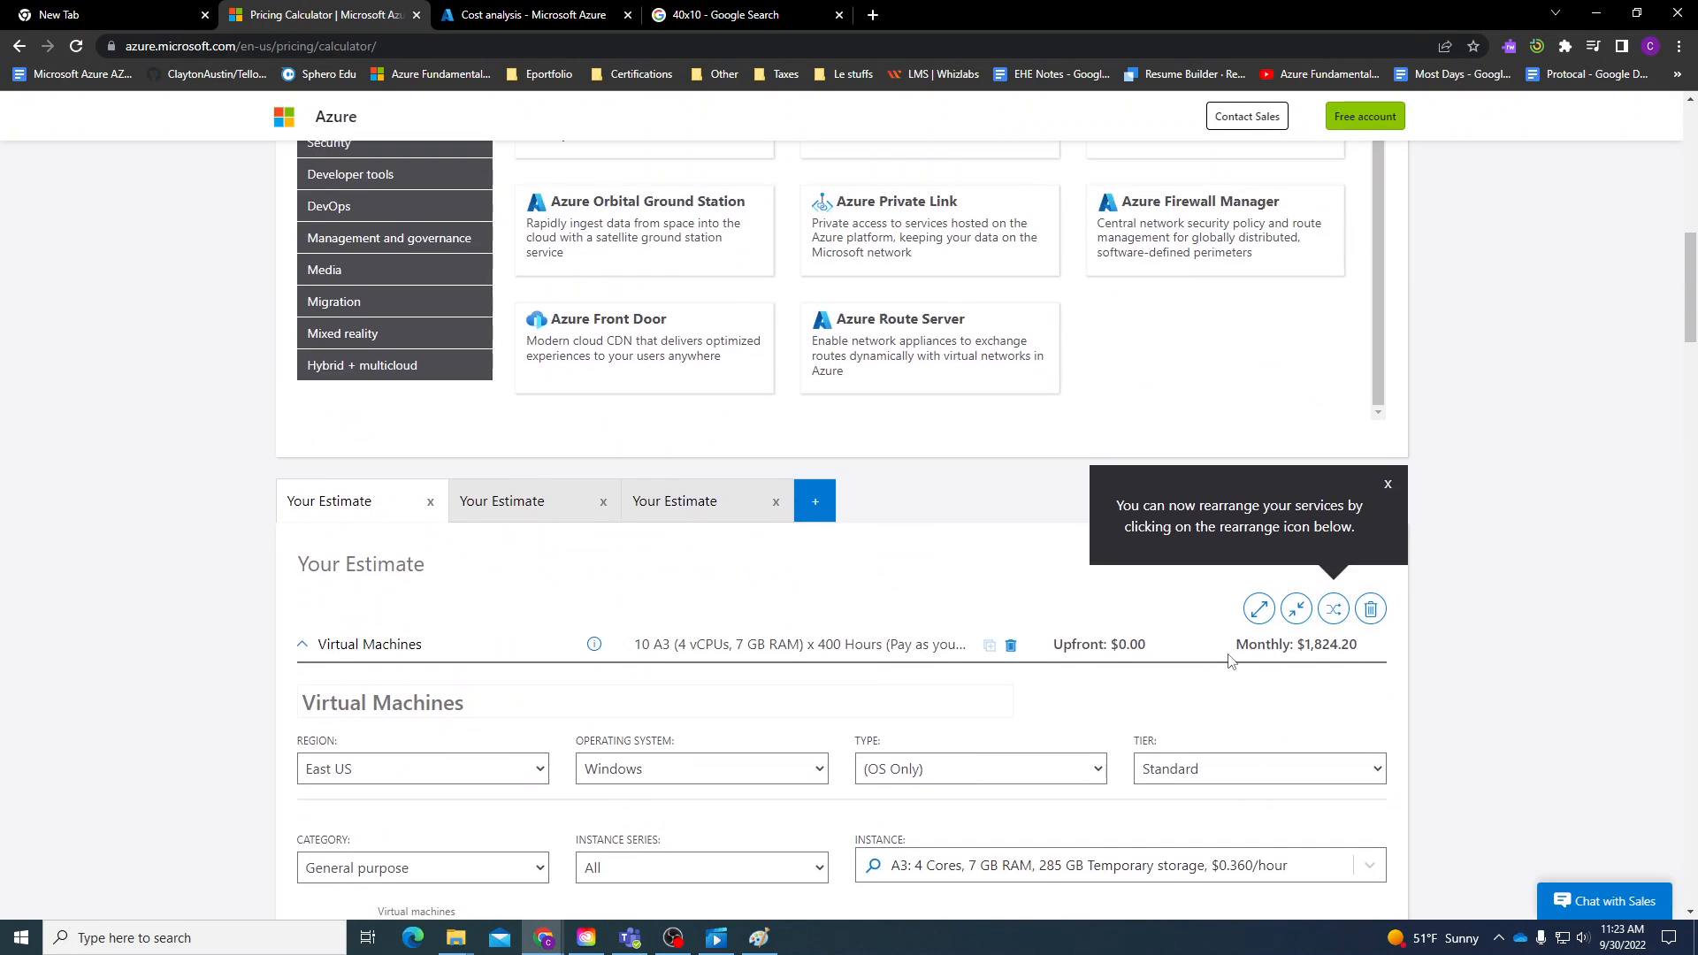
pyautogui.scroll(-4, 1238, 619)
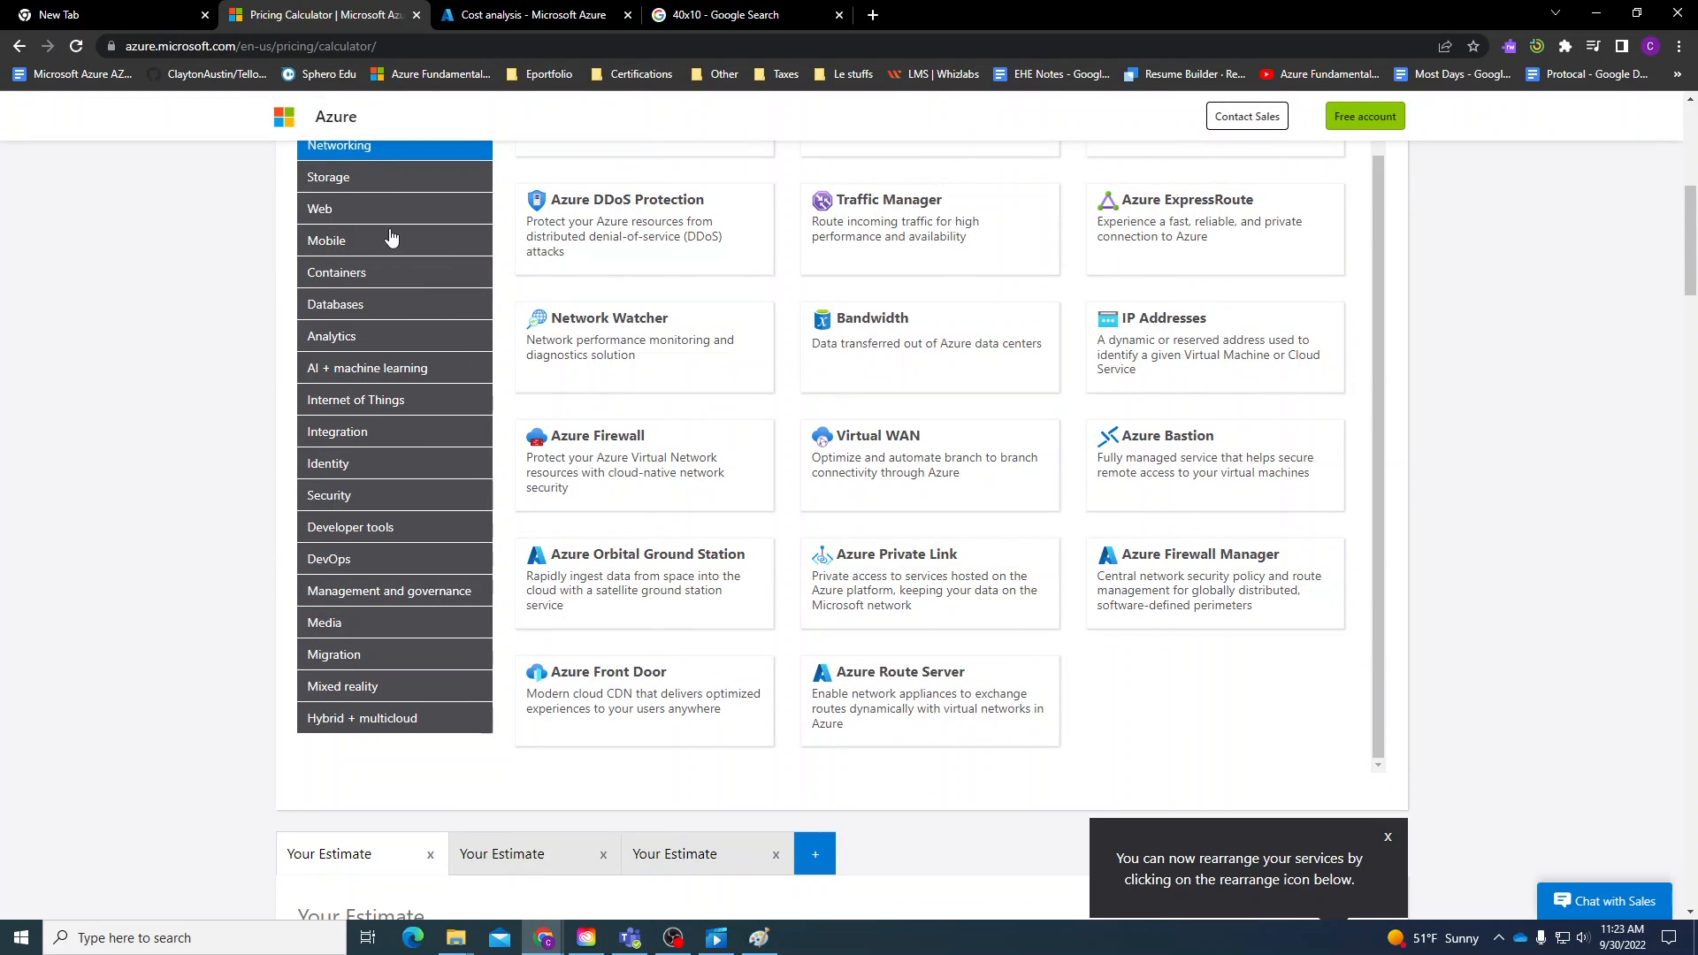
# Browse the products offered in the Storage, Web, Mobile and Containers categories.
pyautogui.scroll(3, 398, 506)
pyautogui.click(391, 441)
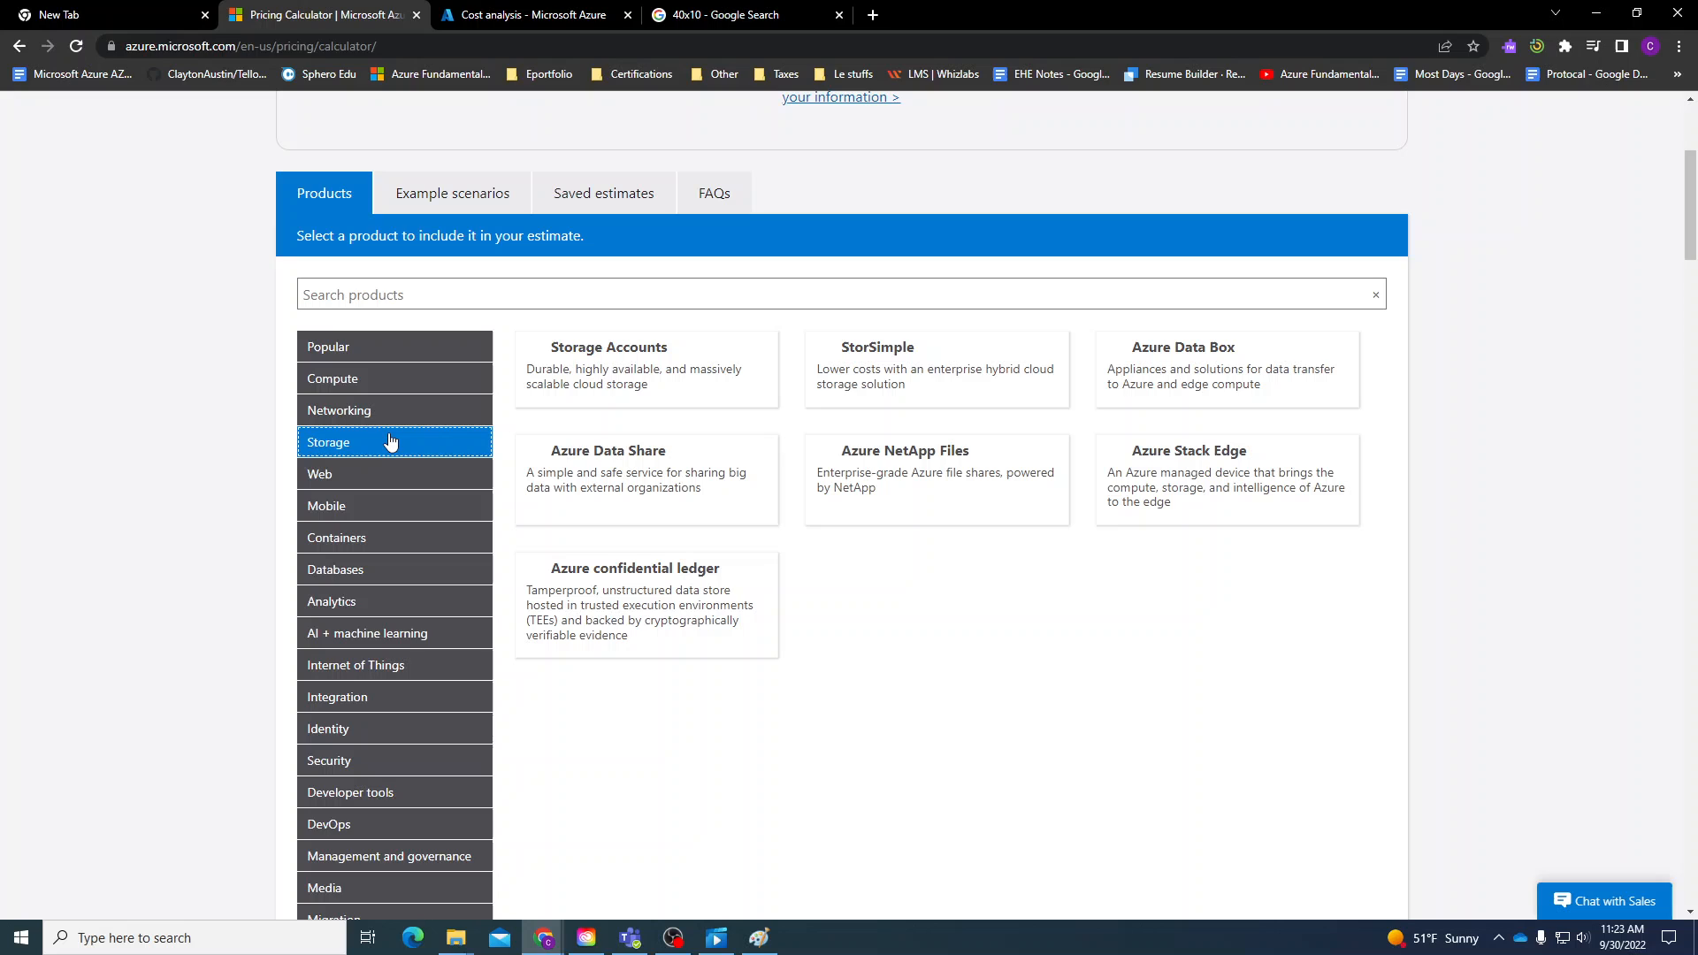
pyautogui.click(415, 475)
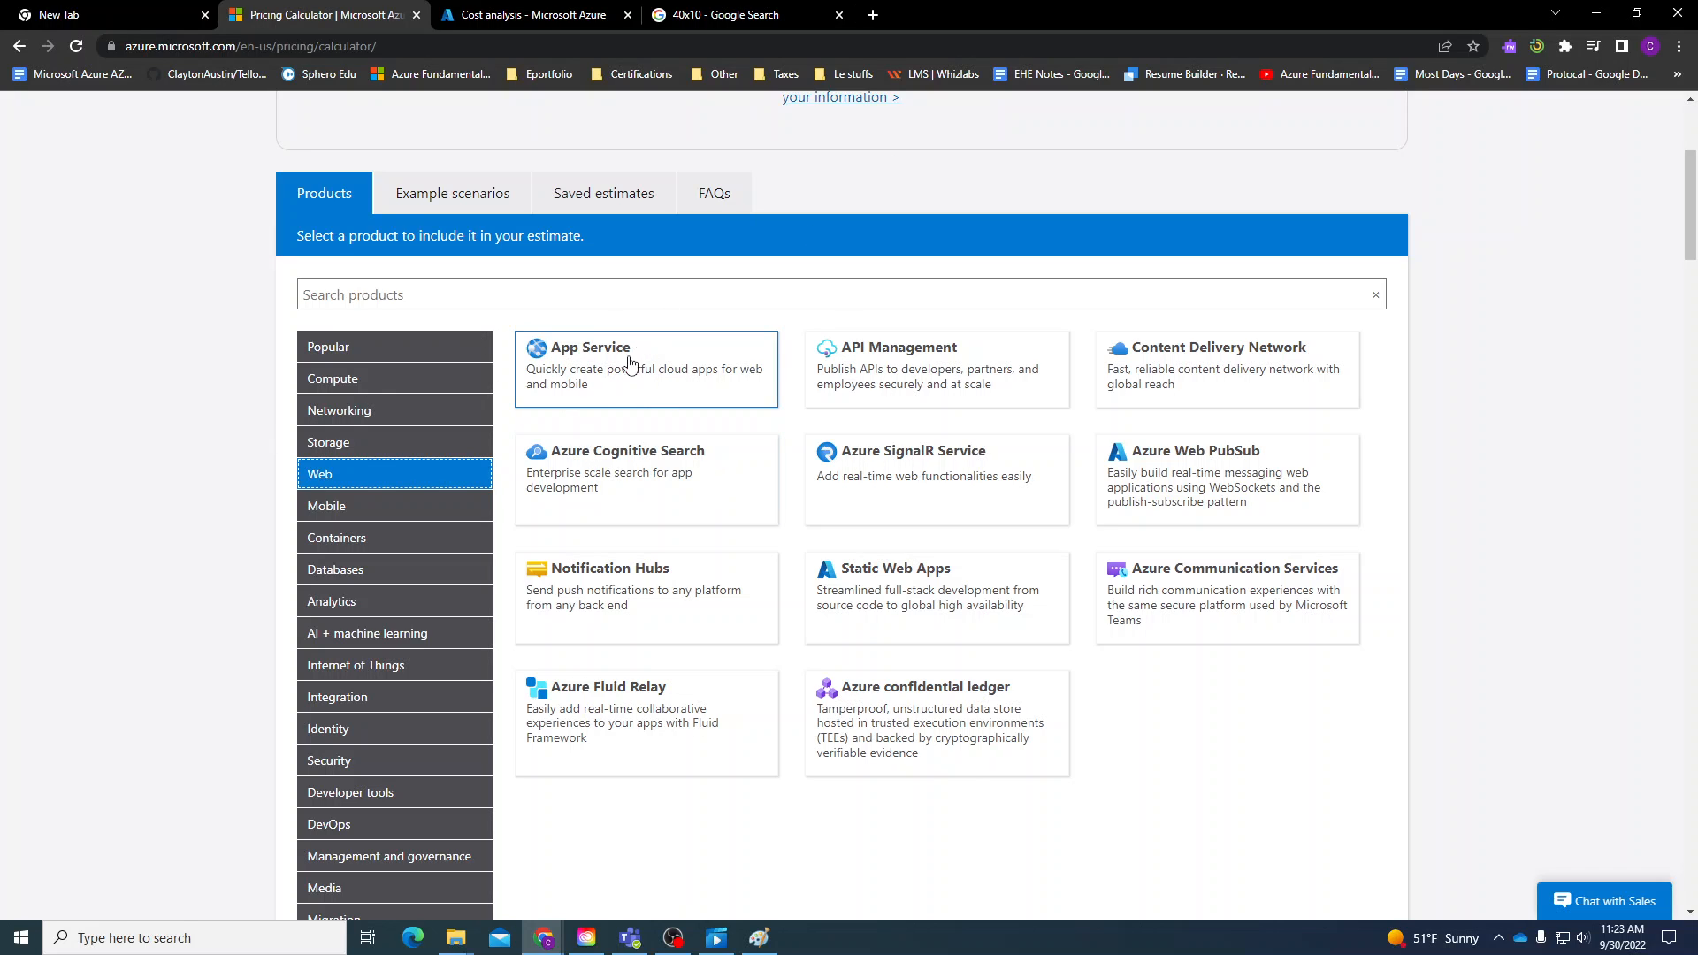
pyautogui.click(374, 509)
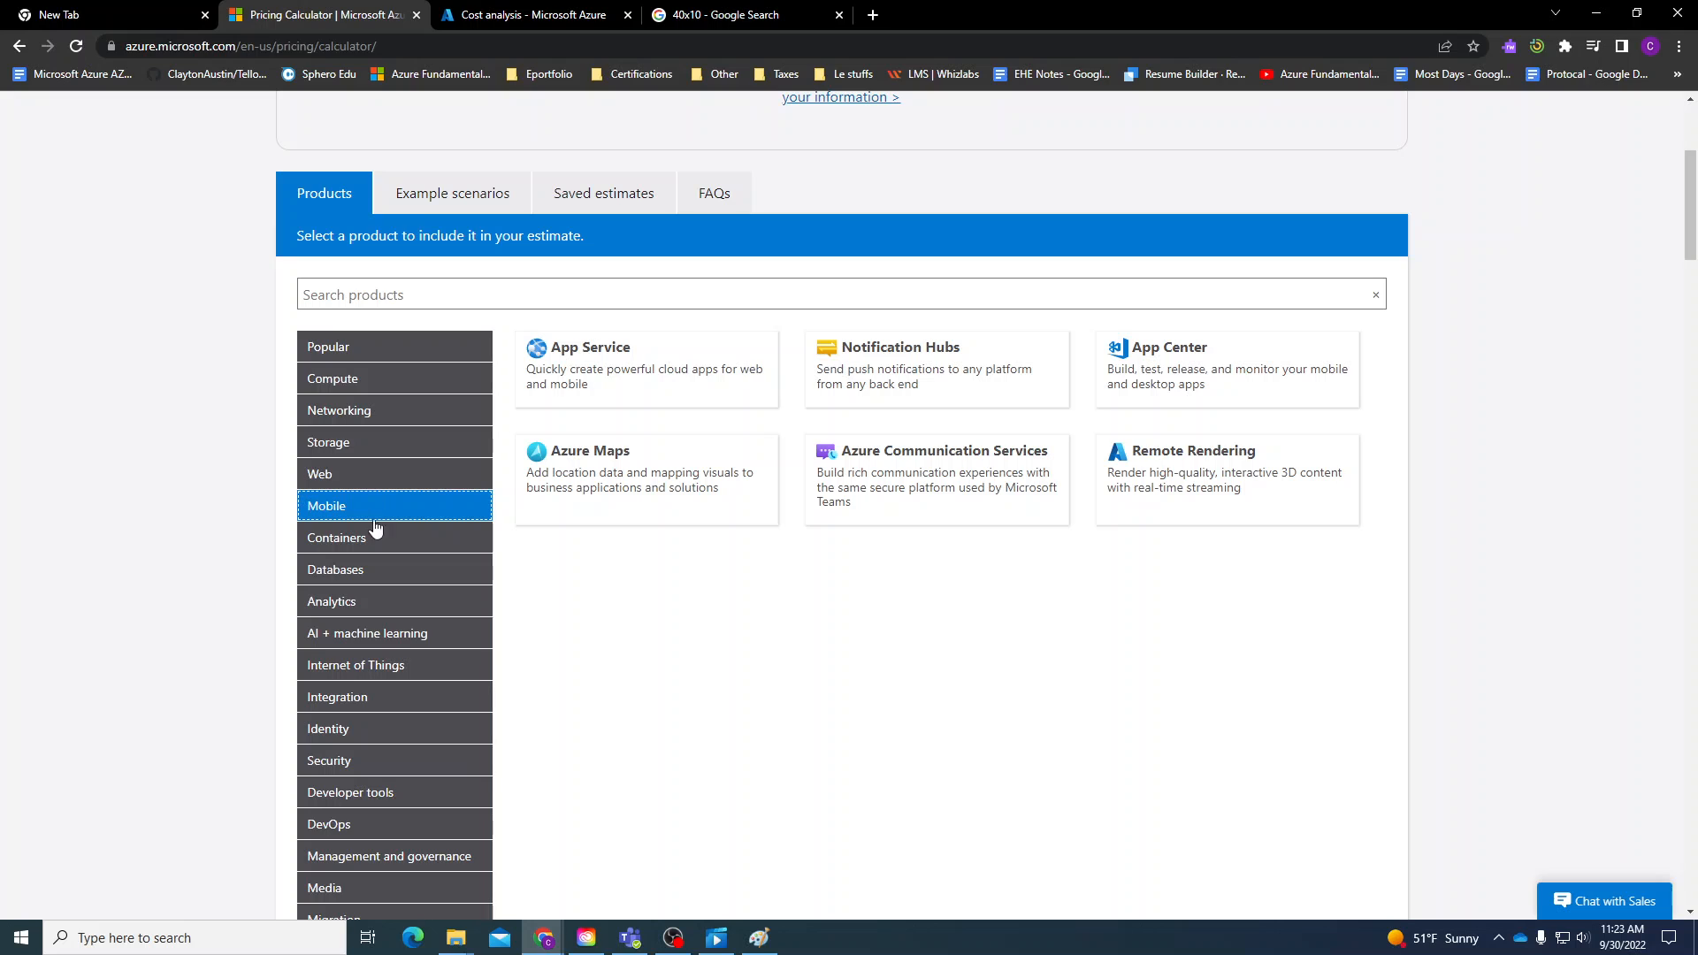
pyautogui.click(374, 542)
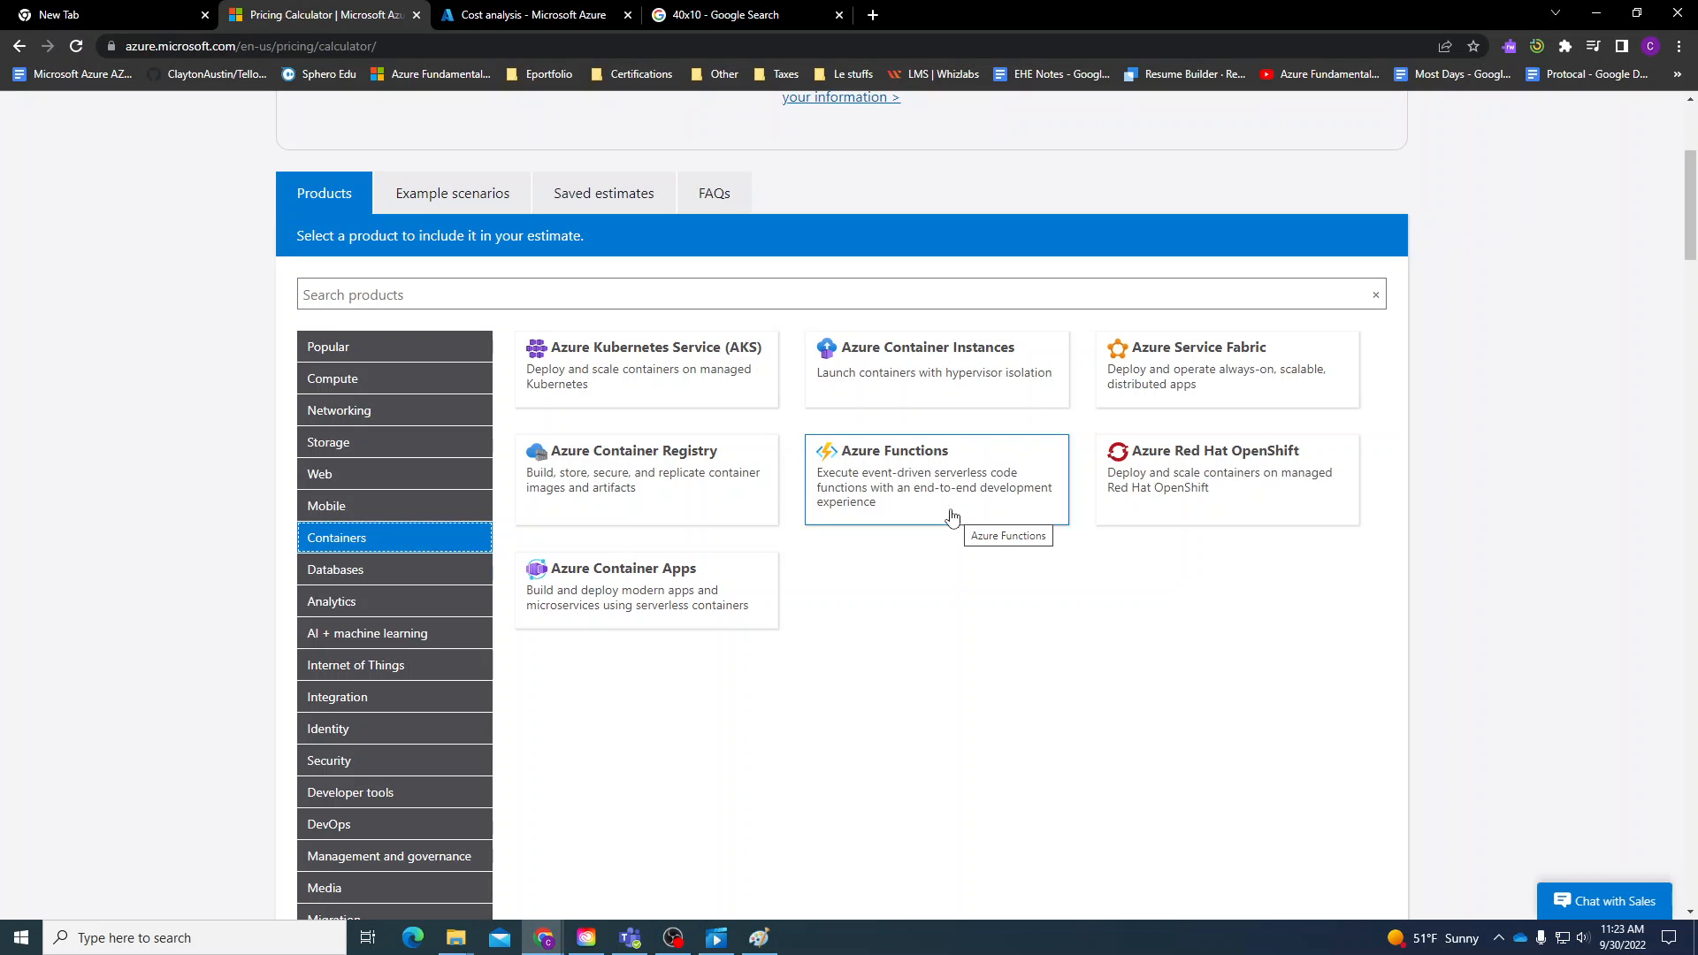
# Add Azure Database for MySQL from the Databases products to the first estimate and show its settings.
pyautogui.click(387, 573)
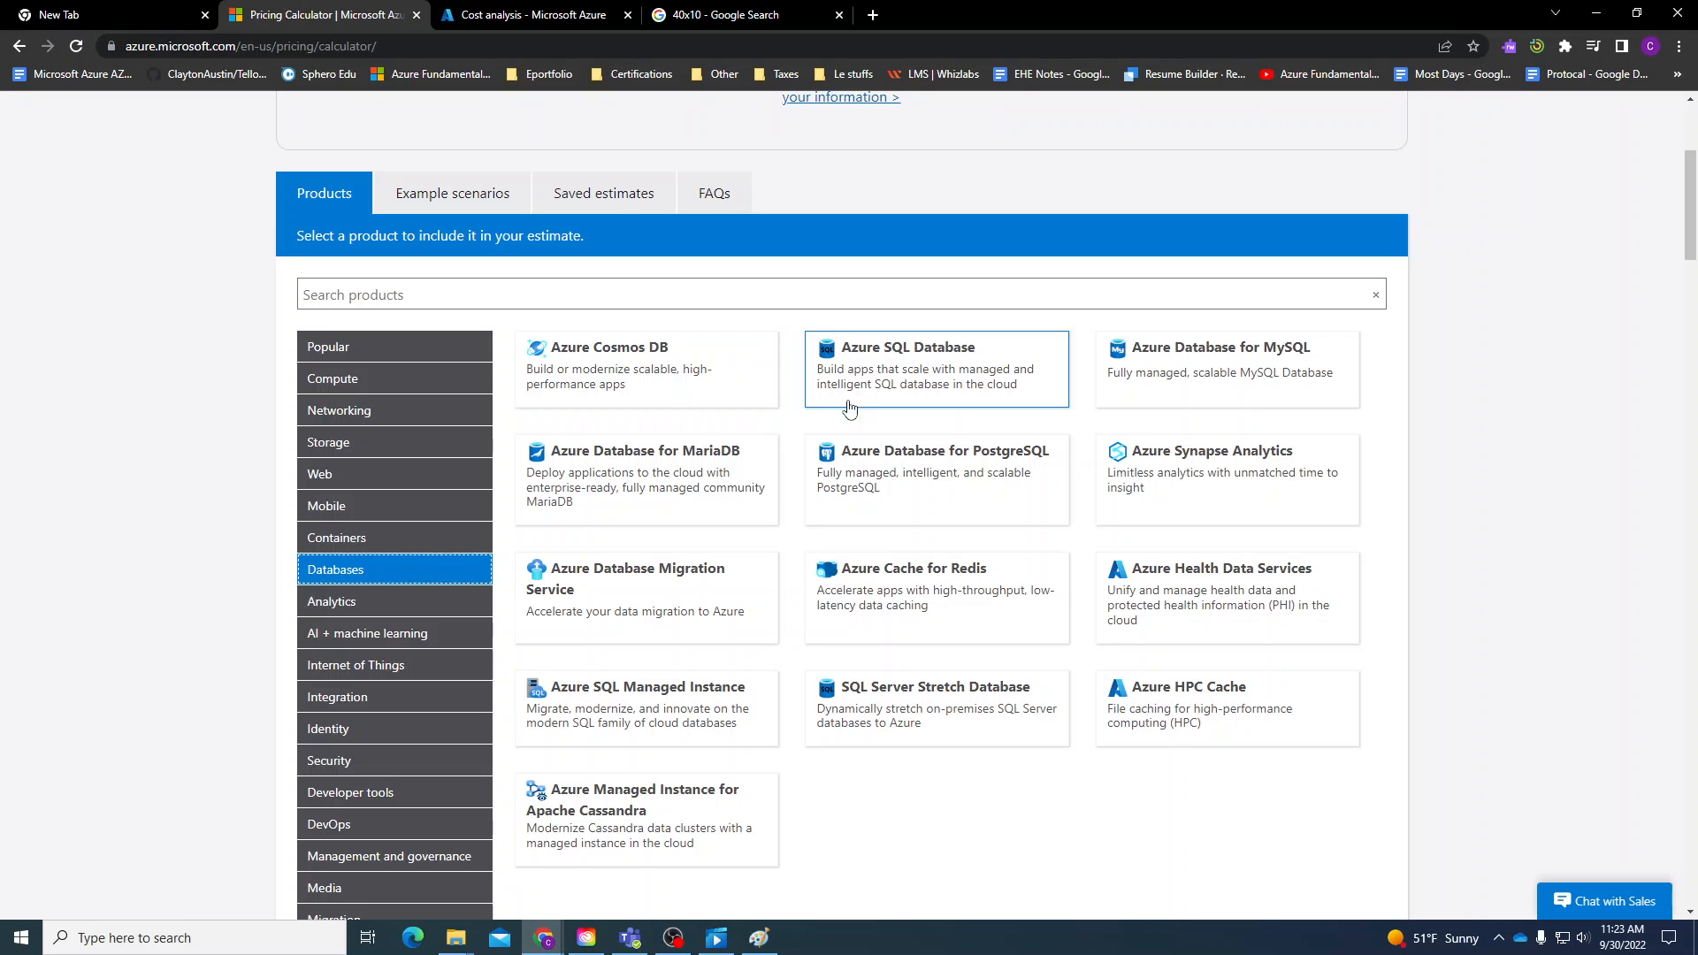
pyautogui.click(1168, 392)
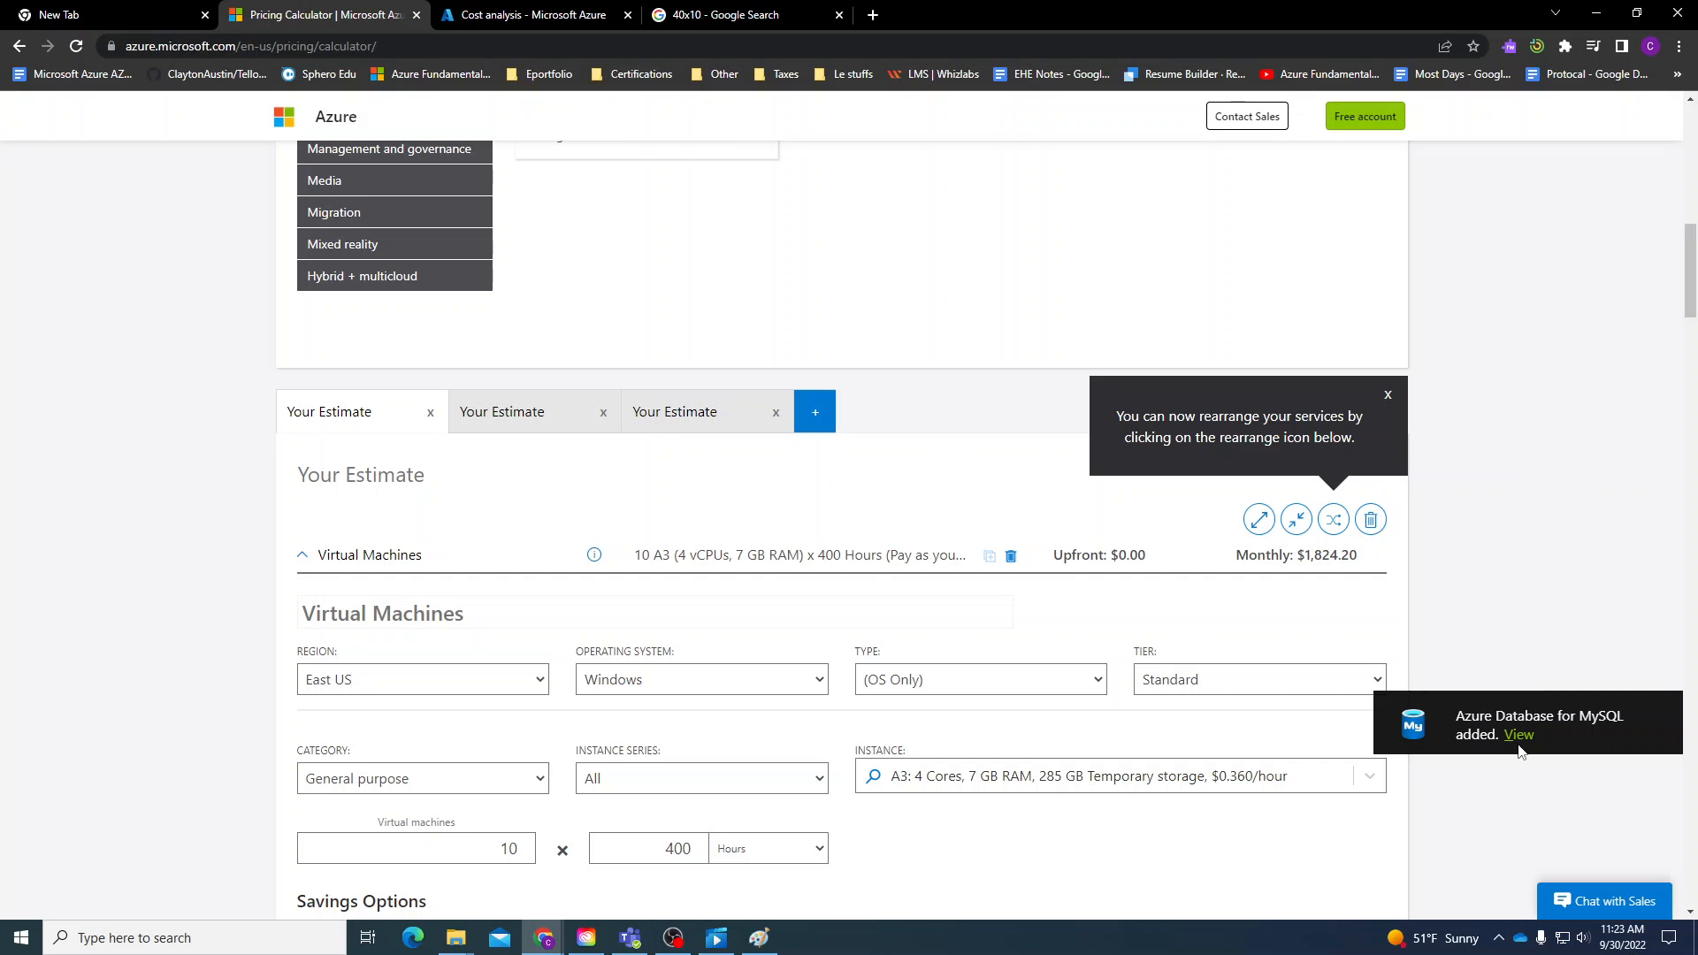
pyautogui.click(1519, 745)
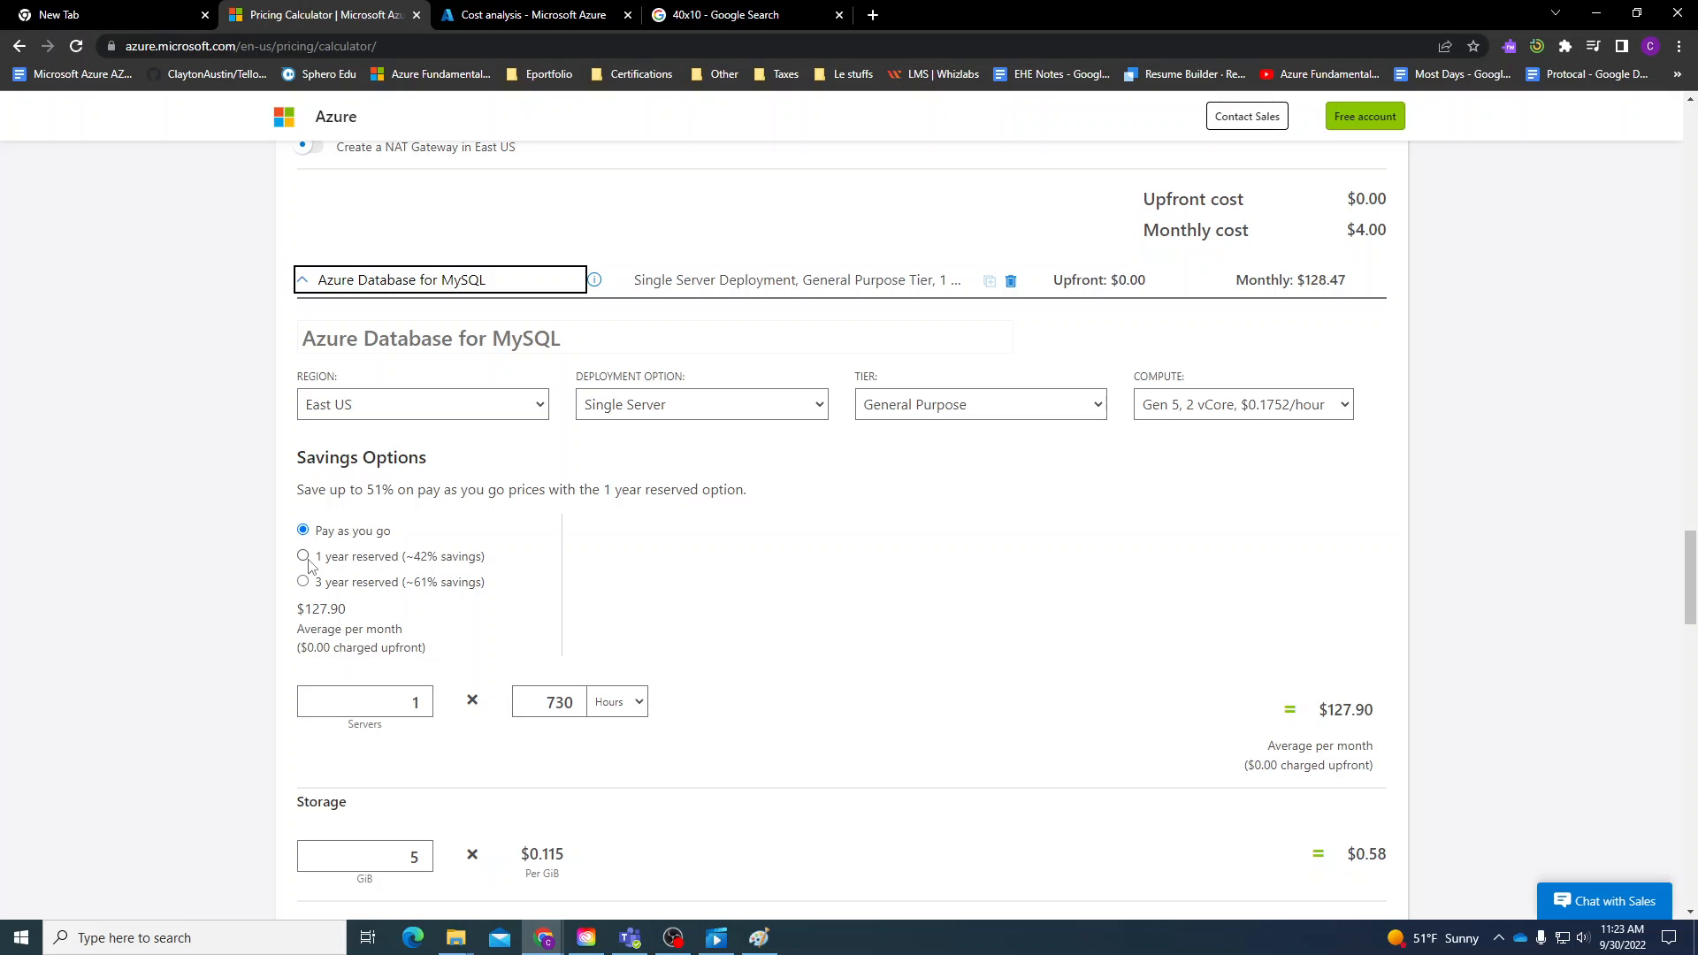
# Compare the Azure Database for MySQL cost under the pay as you go, 1 year reserved and 3 year reserved savings options.
pyautogui.click(303, 558)
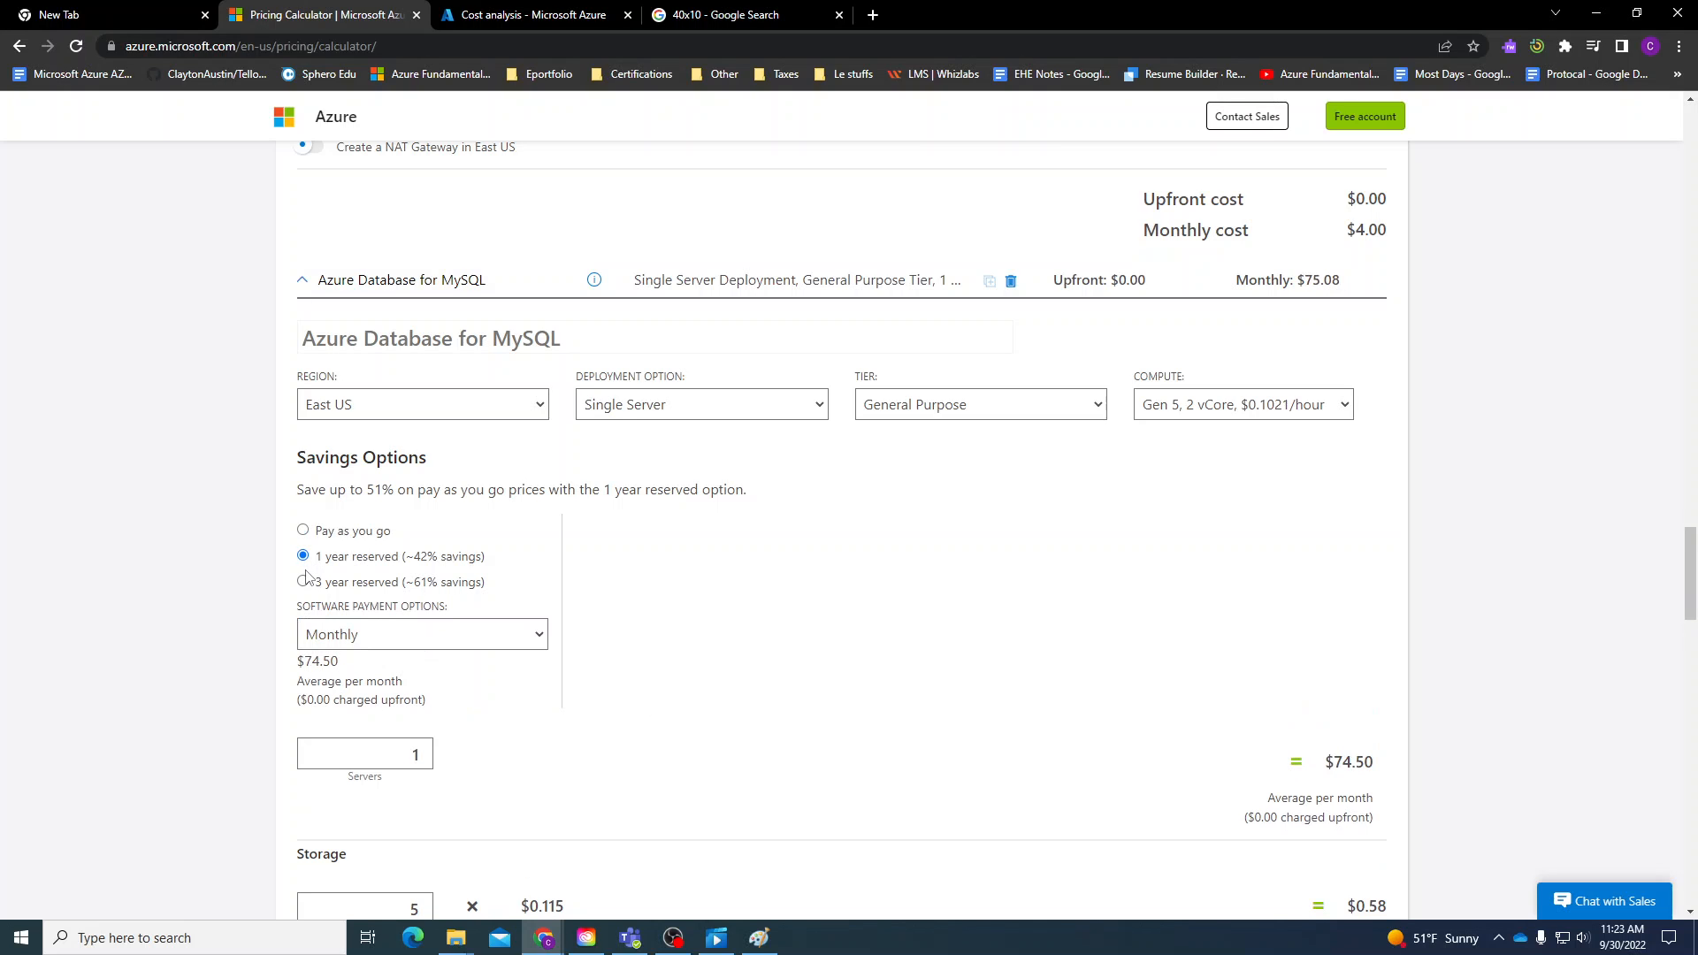
pyautogui.click(303, 531)
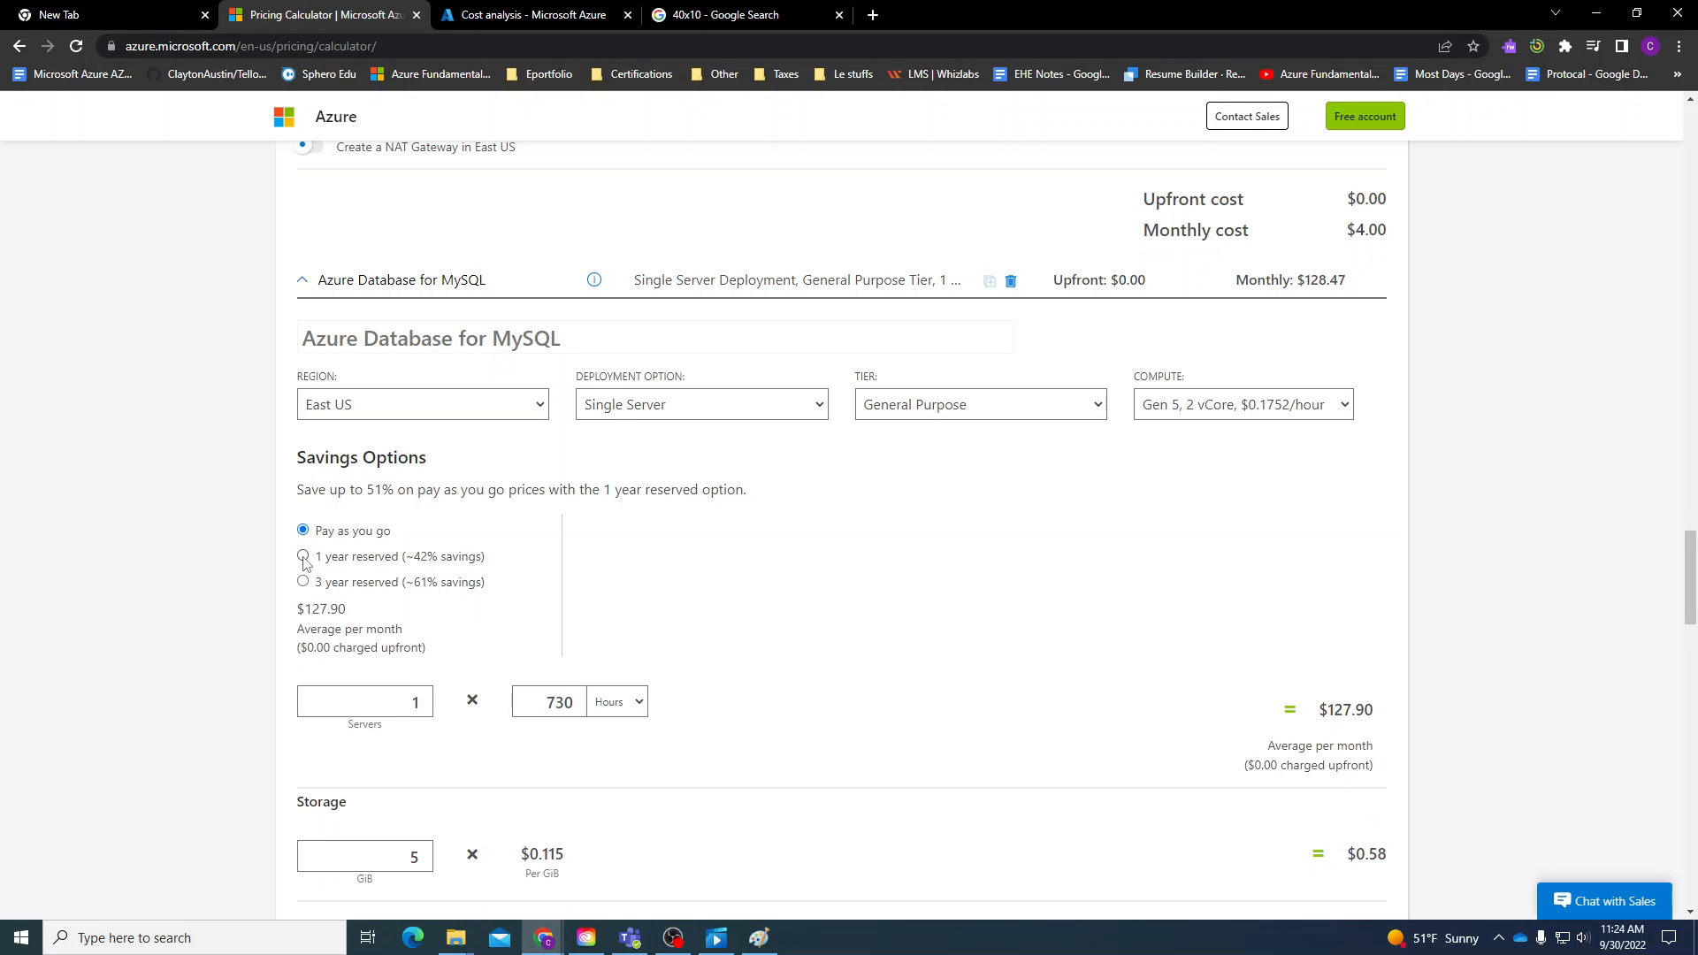
pyautogui.click(303, 557)
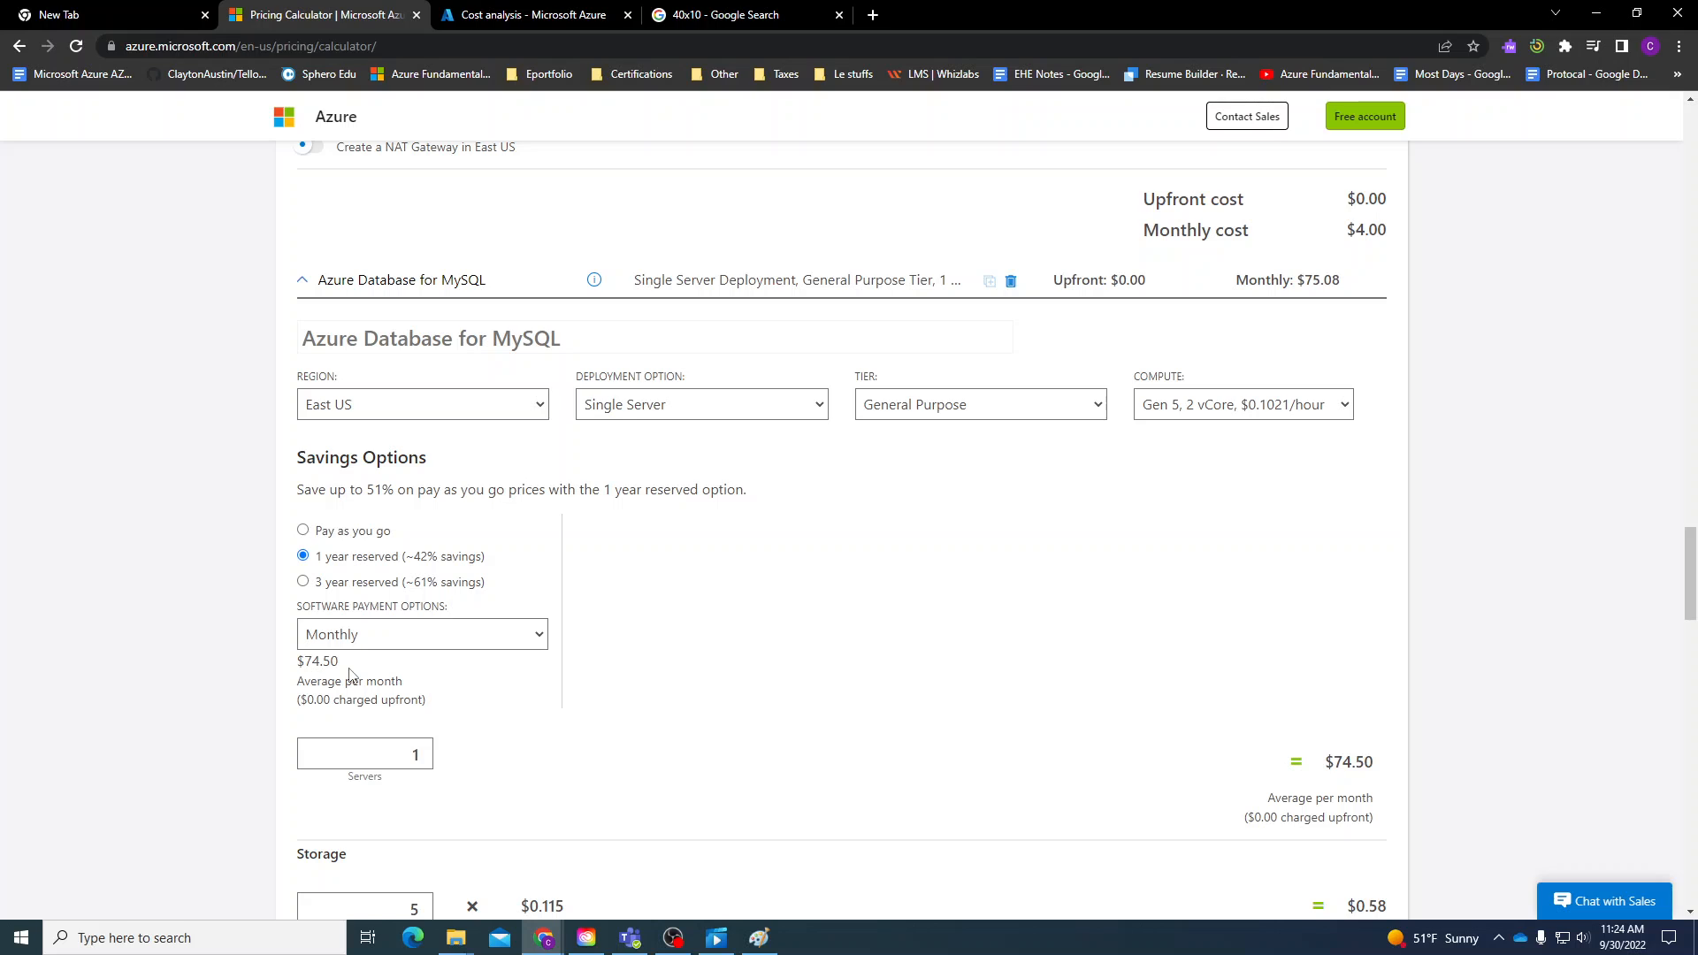
pyautogui.click(303, 583)
pyautogui.scroll(1, 294, 626)
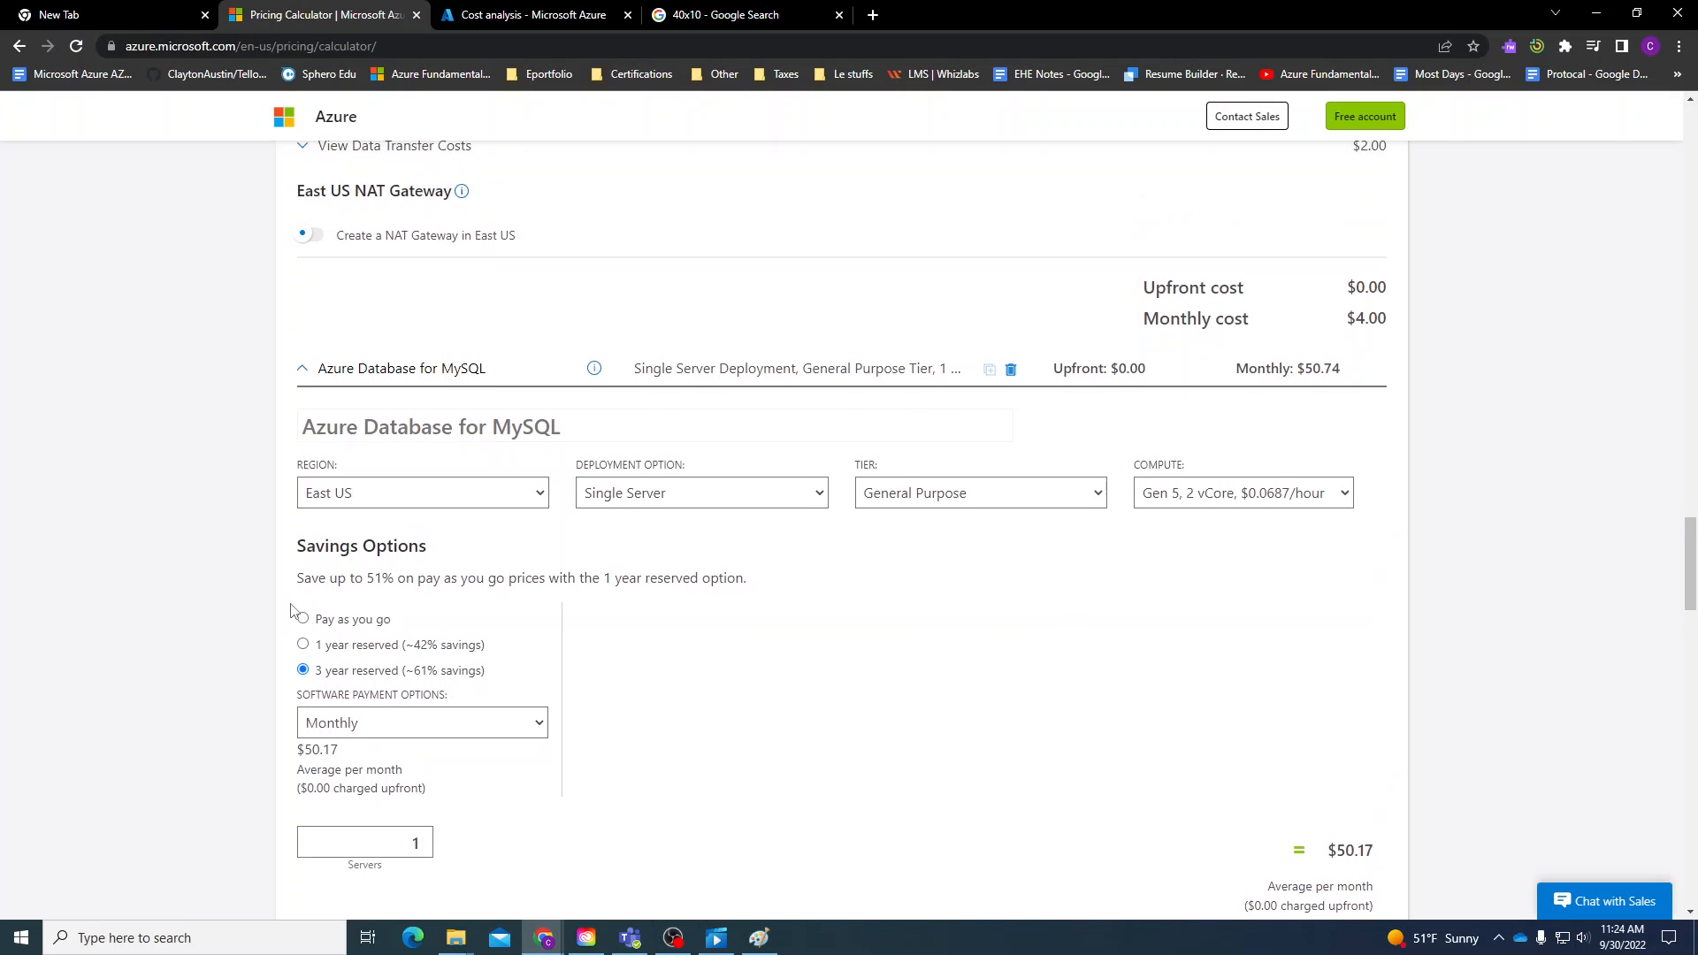
pyautogui.click(304, 645)
pyautogui.click(304, 619)
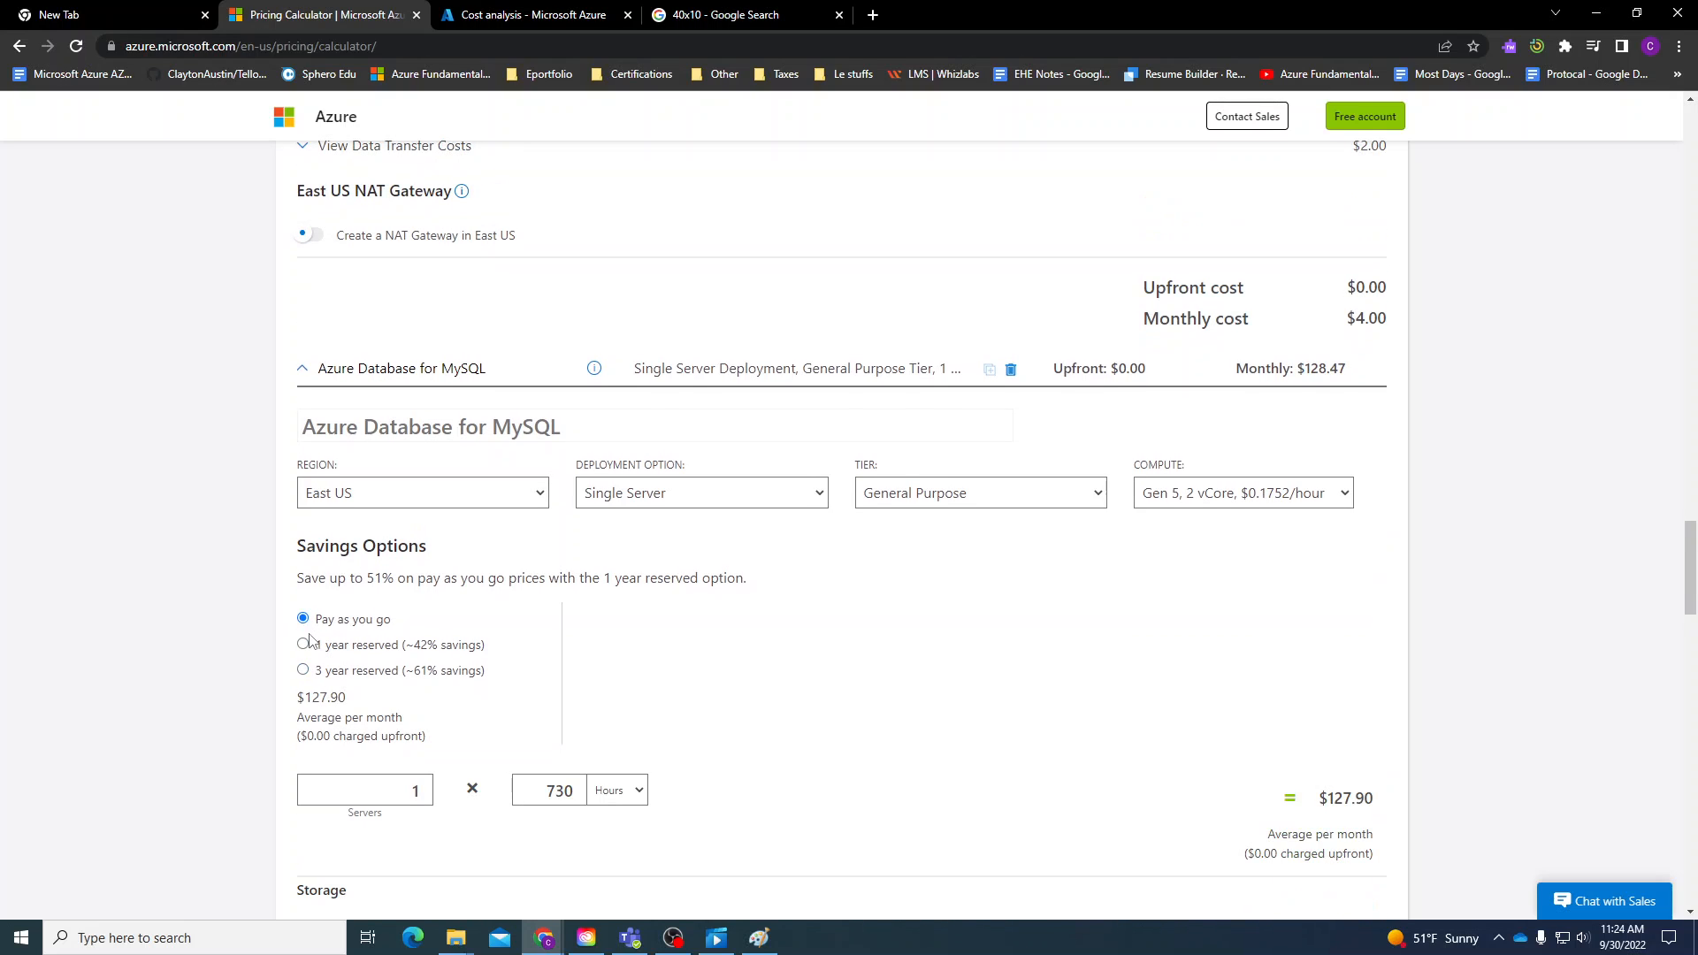
pyautogui.click(304, 644)
pyautogui.click(304, 671)
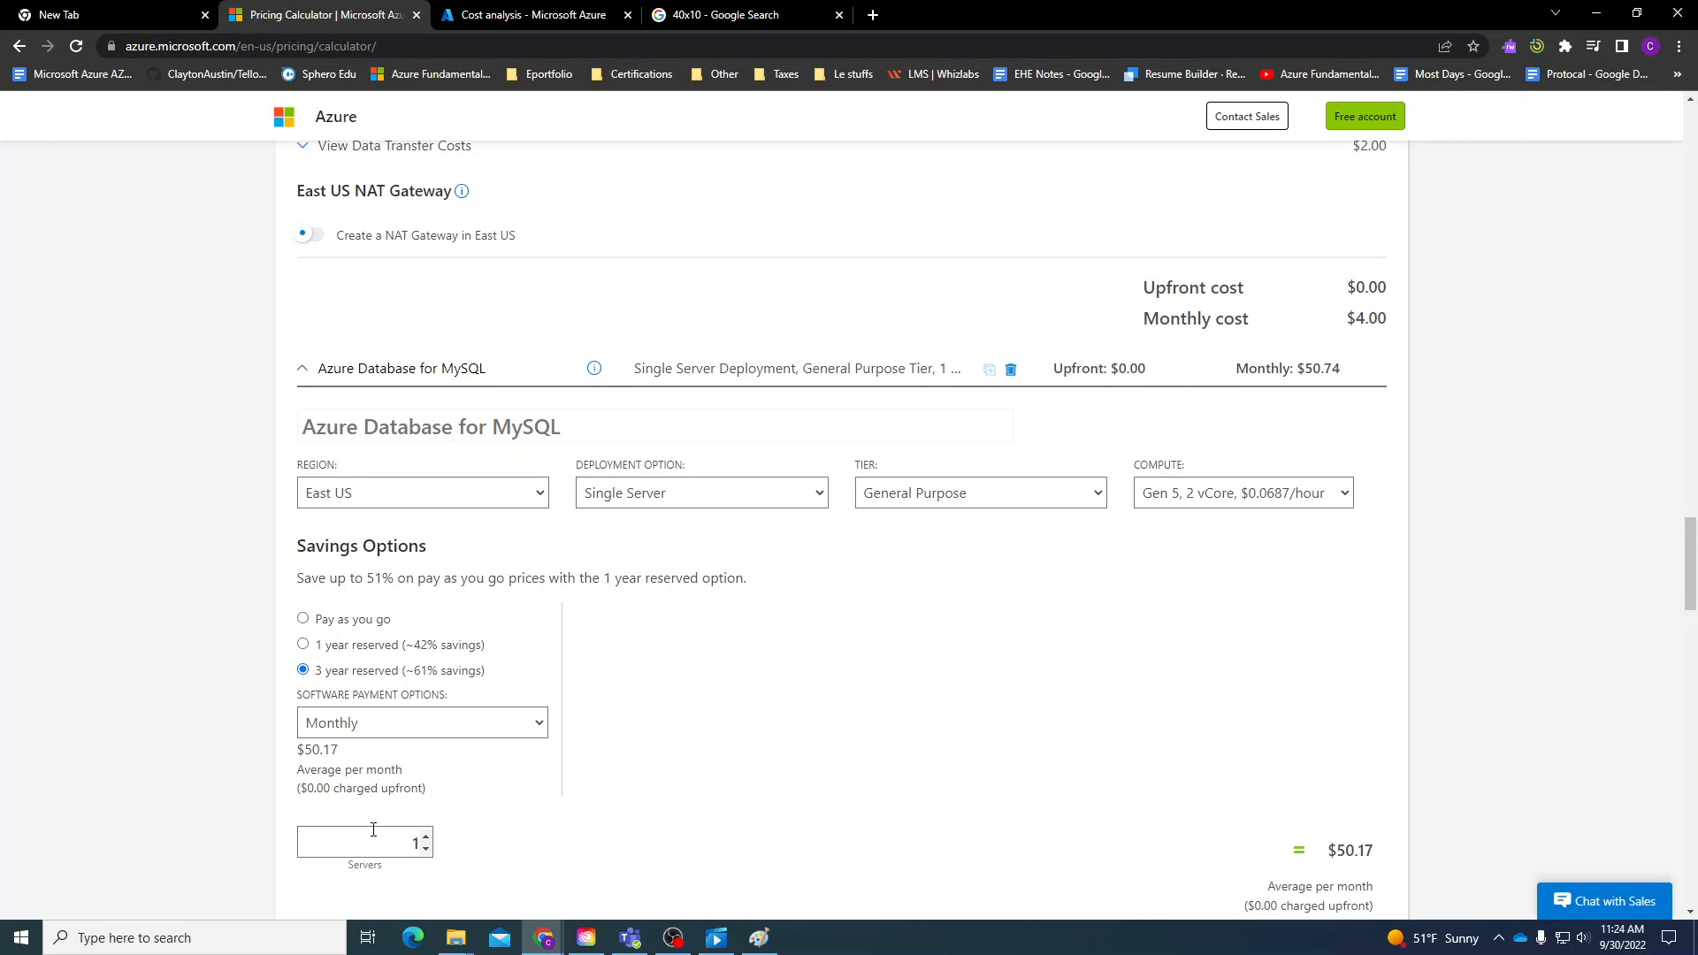
# Set the number of Azure Database for MySQL servers to 5.
pyautogui.click(426, 837)
pyautogui.click(426, 837)
pyautogui.click(425, 837)
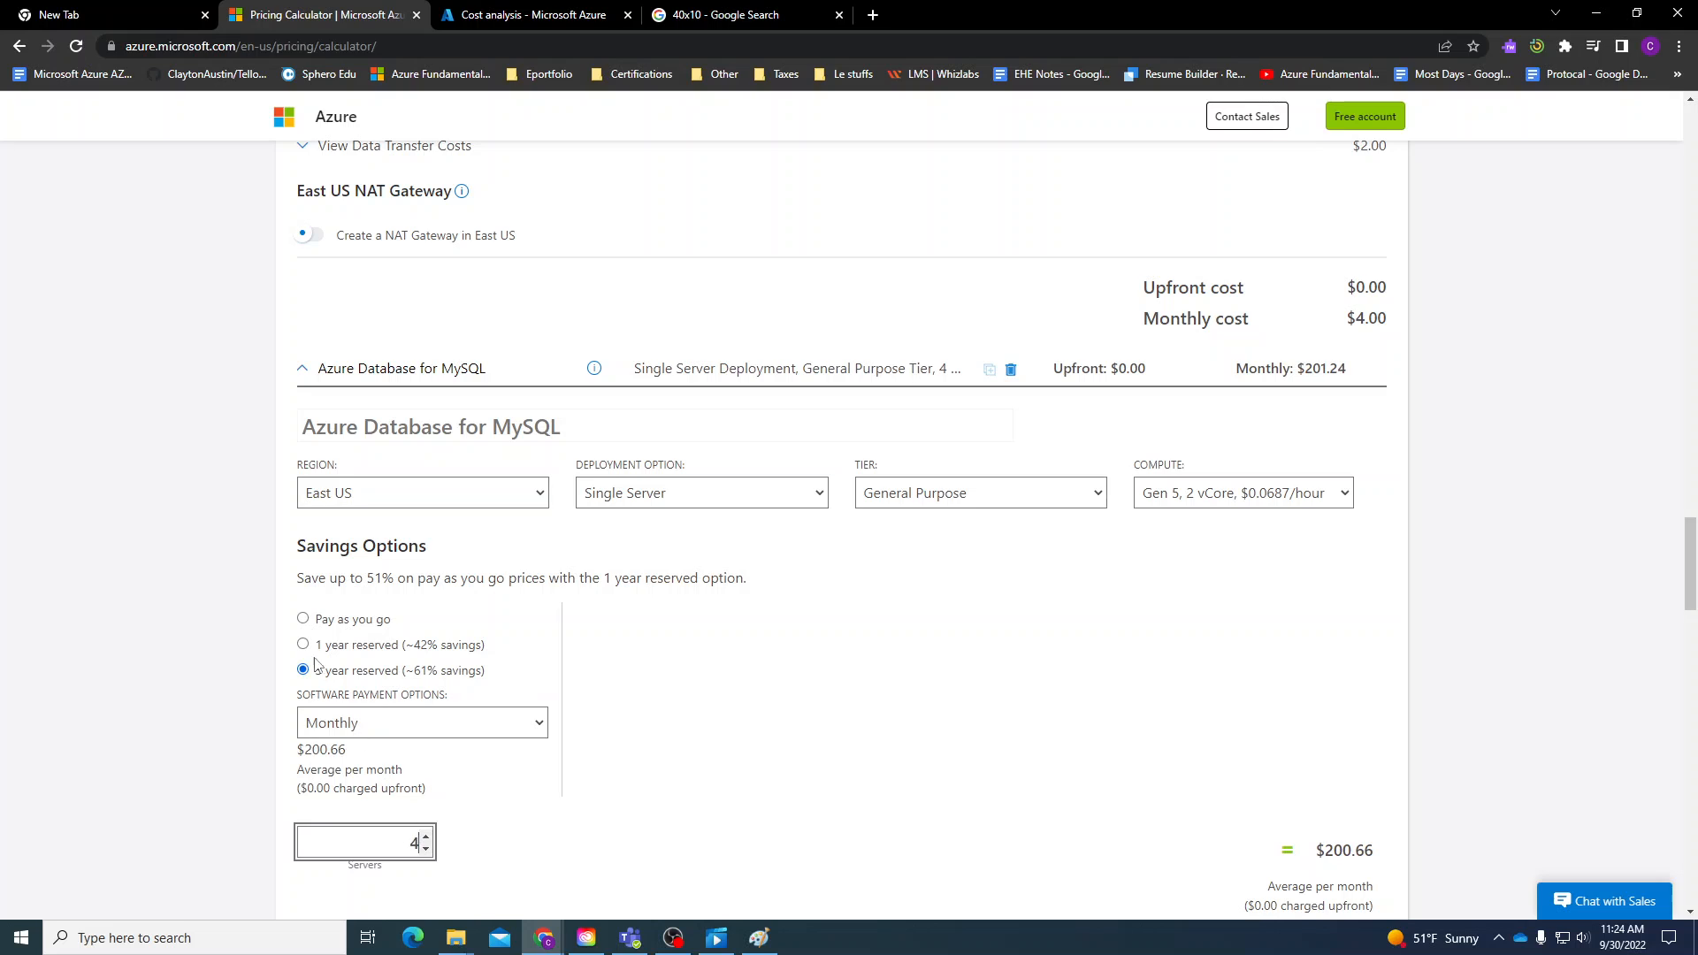
pyautogui.click(425, 837)
# Compare the three savings options for the five MySQL servers and settle on pay as you go.
pyautogui.click(304, 620)
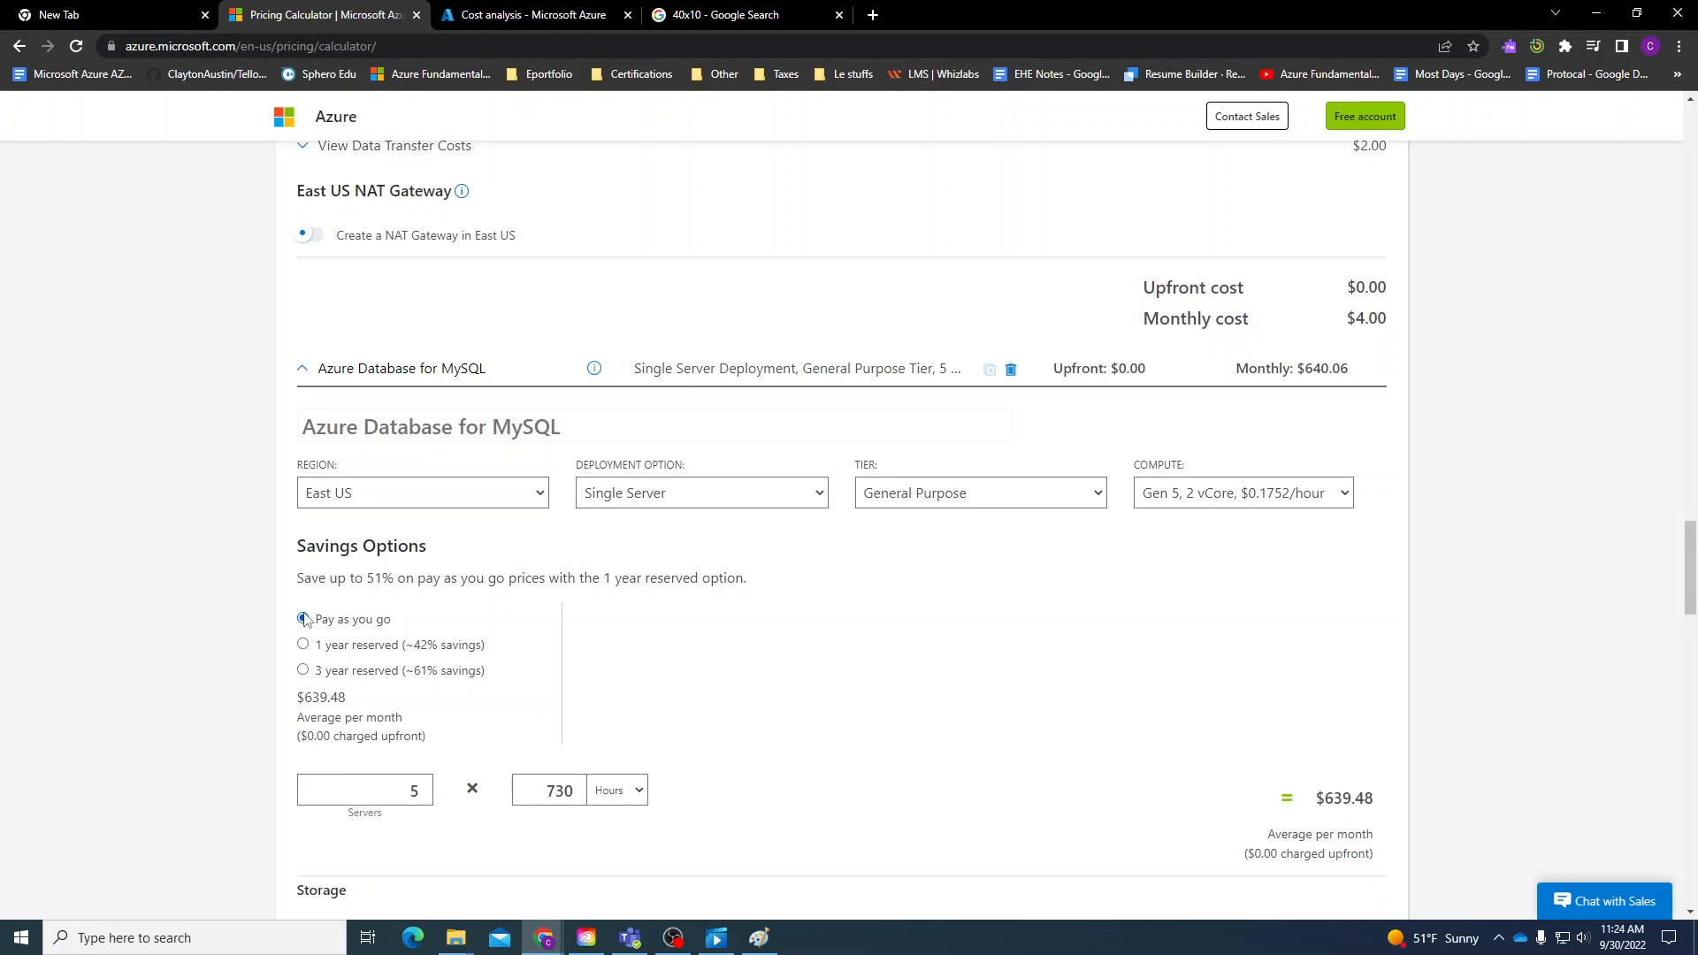
pyautogui.click(303, 645)
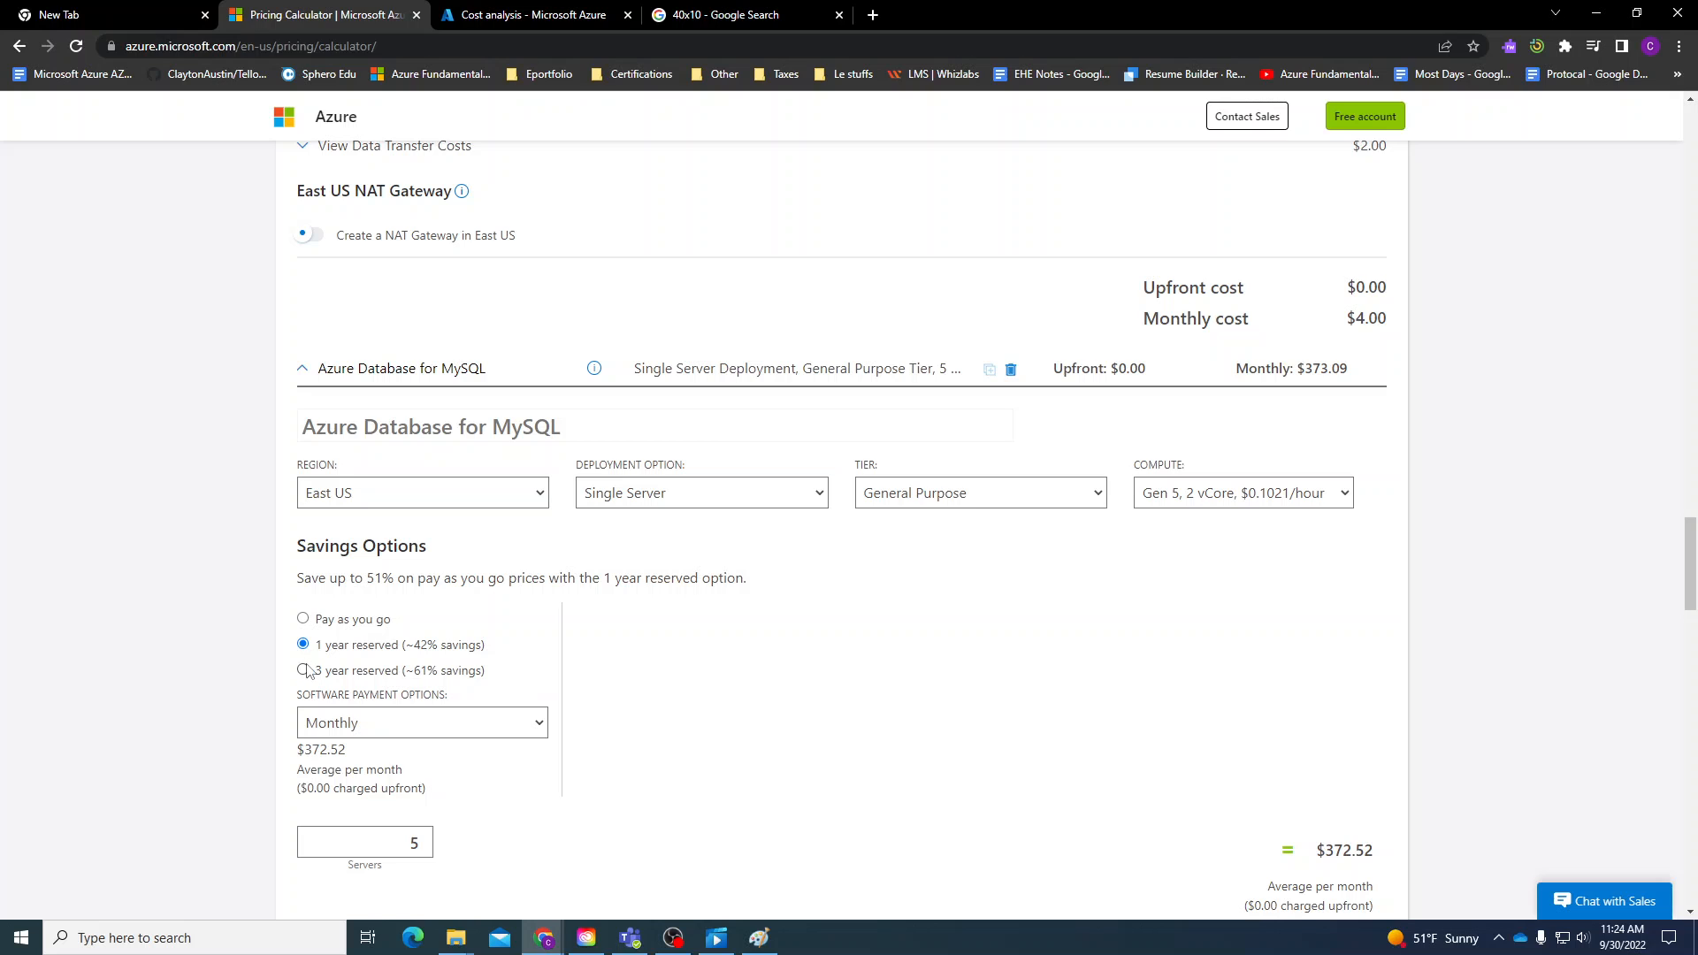
pyautogui.click(305, 671)
pyautogui.moveTo(305, 755); pyautogui.dragTo(348, 751)
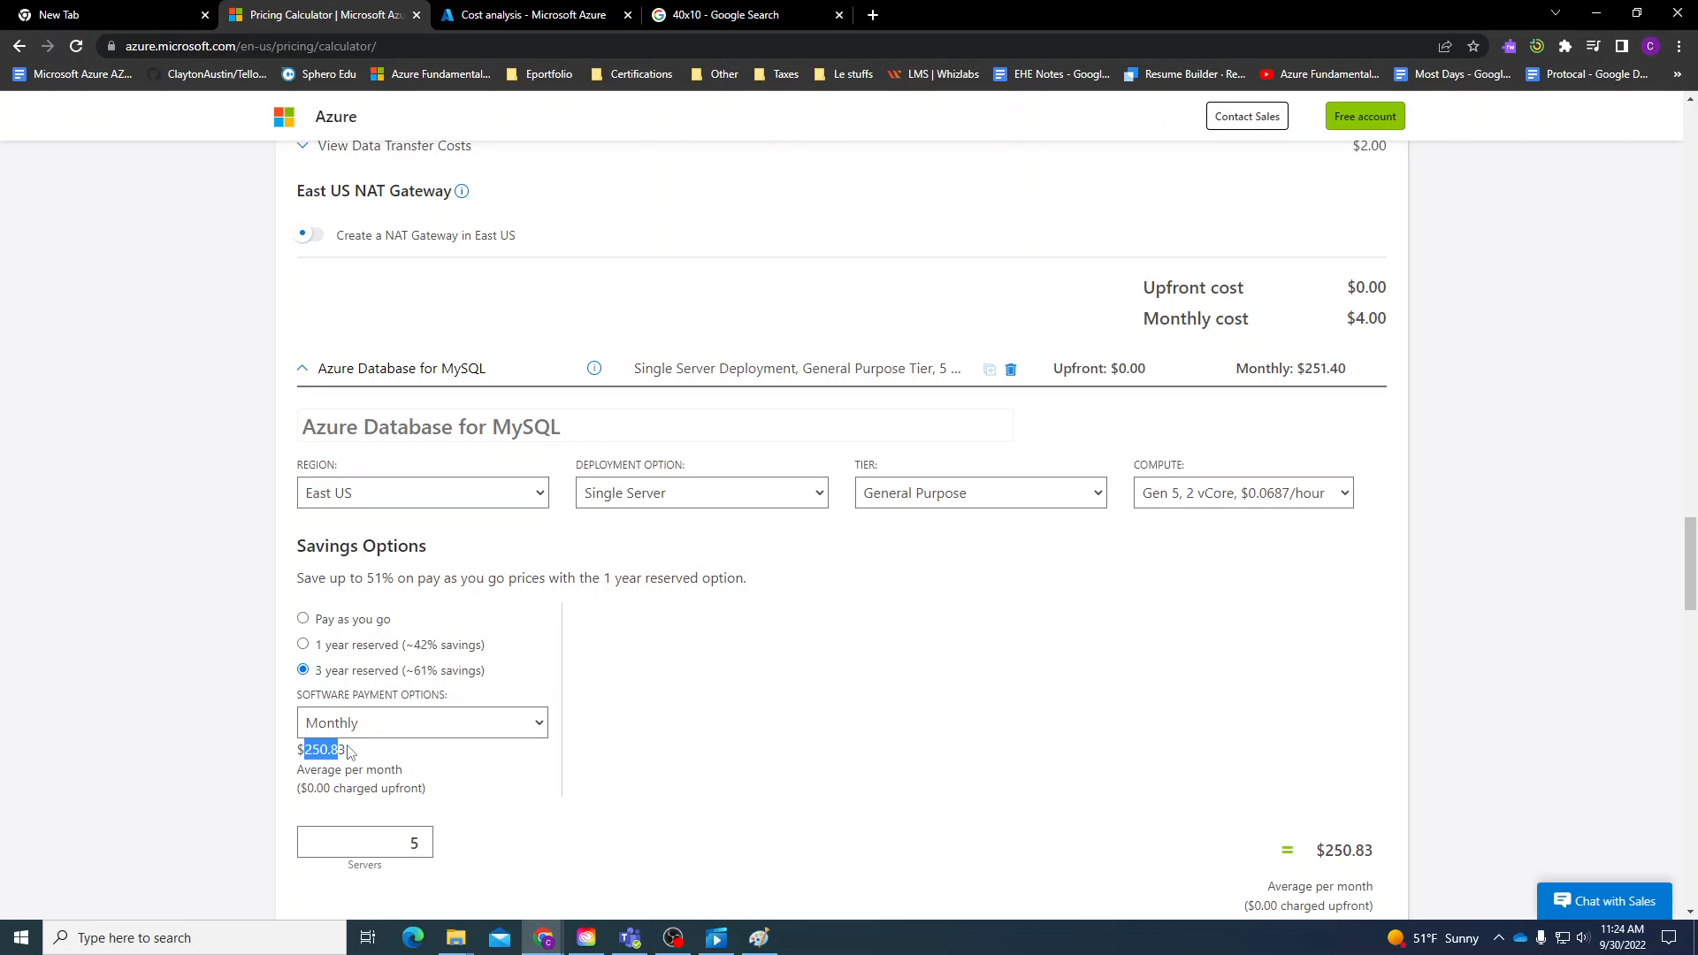
pyautogui.click(359, 762)
pyautogui.scroll(-5, 366, 758)
pyautogui.scroll(-6, 365, 693)
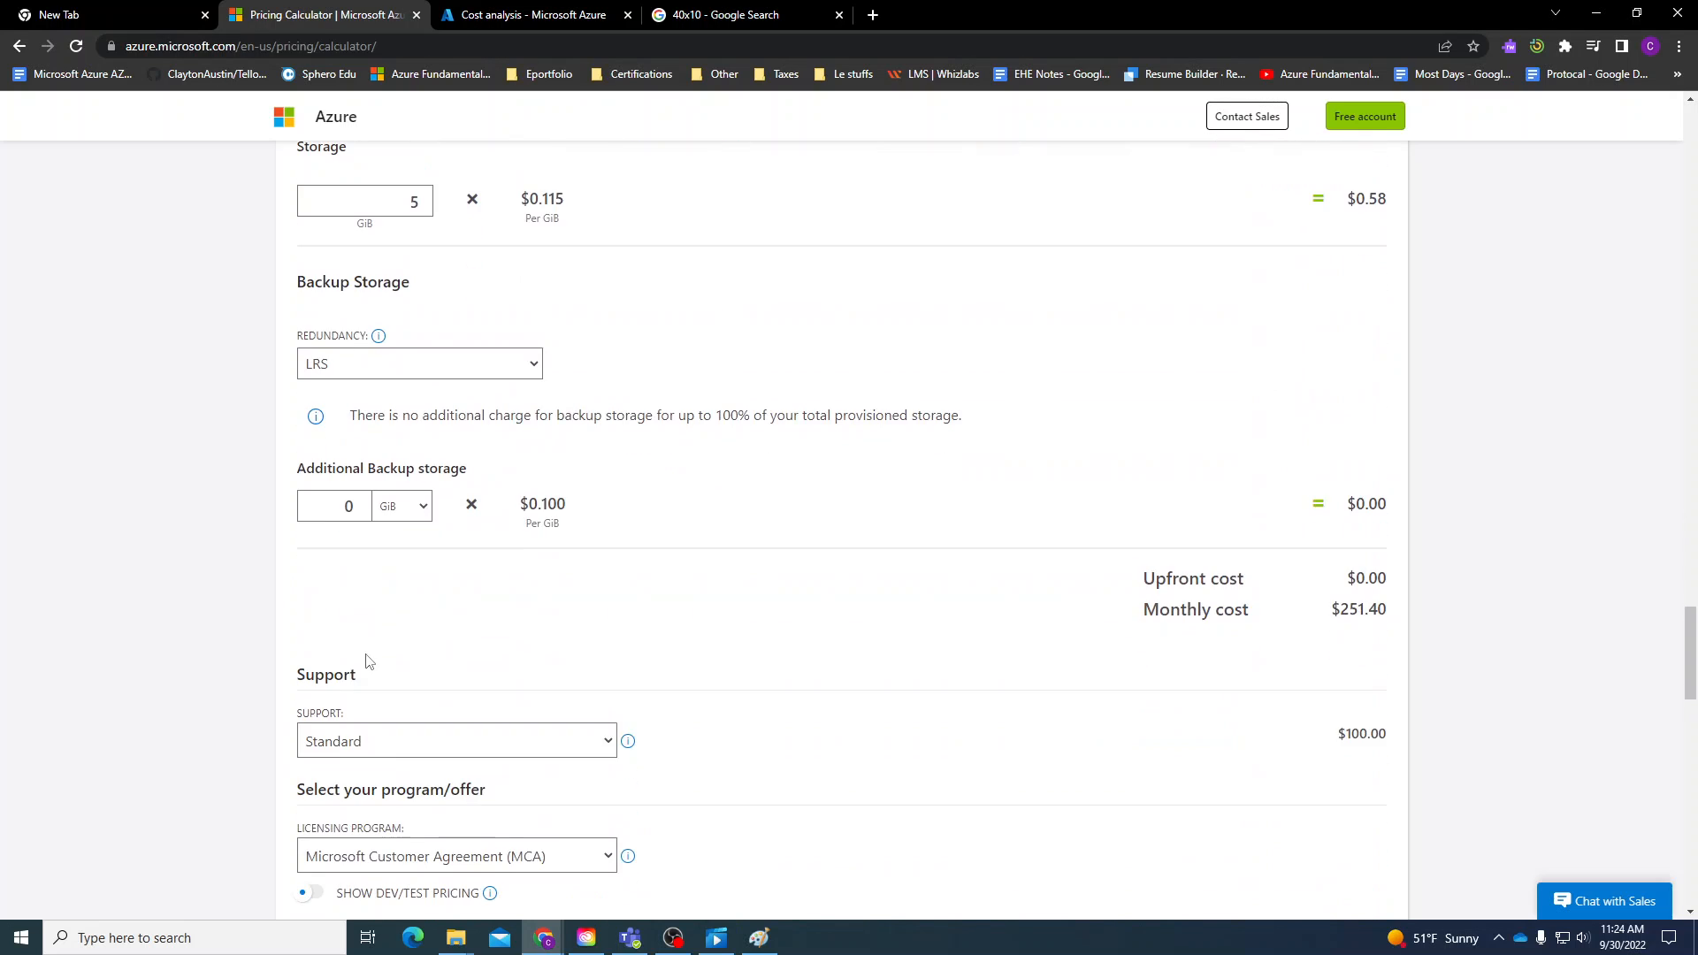
pyautogui.scroll(10, 362, 655)
pyautogui.click(303, 531)
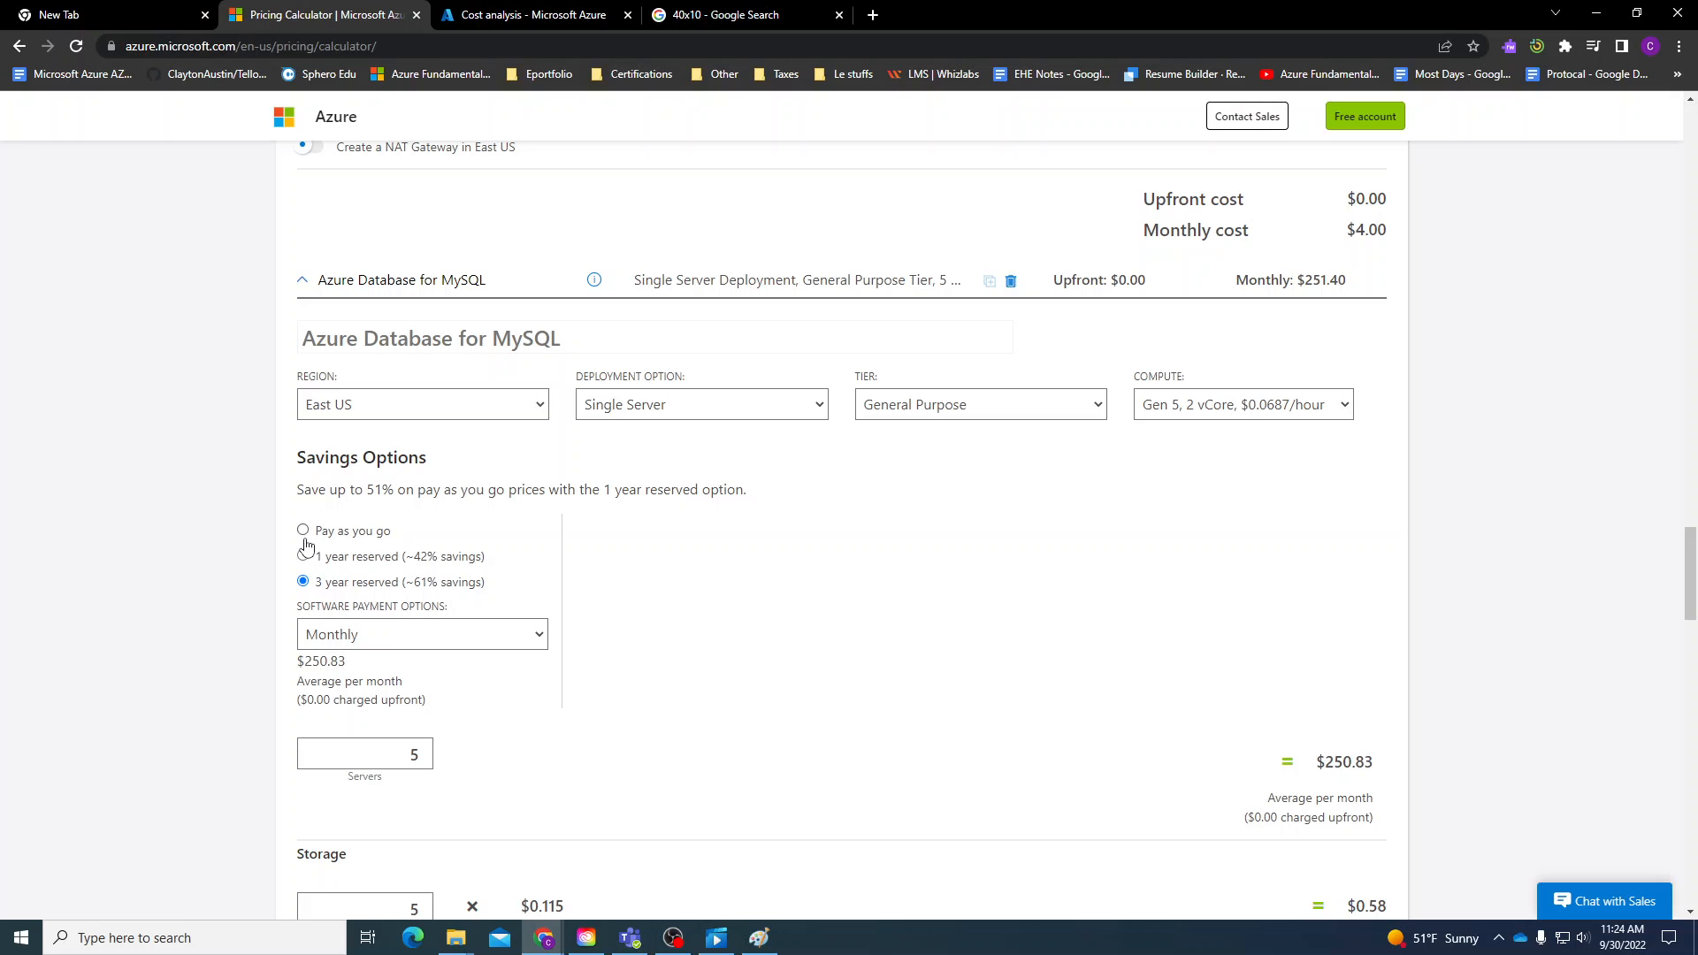
# Set the MySQL database's additional backup storage to 5 TiB.
pyautogui.scroll(-10, 416, 500)
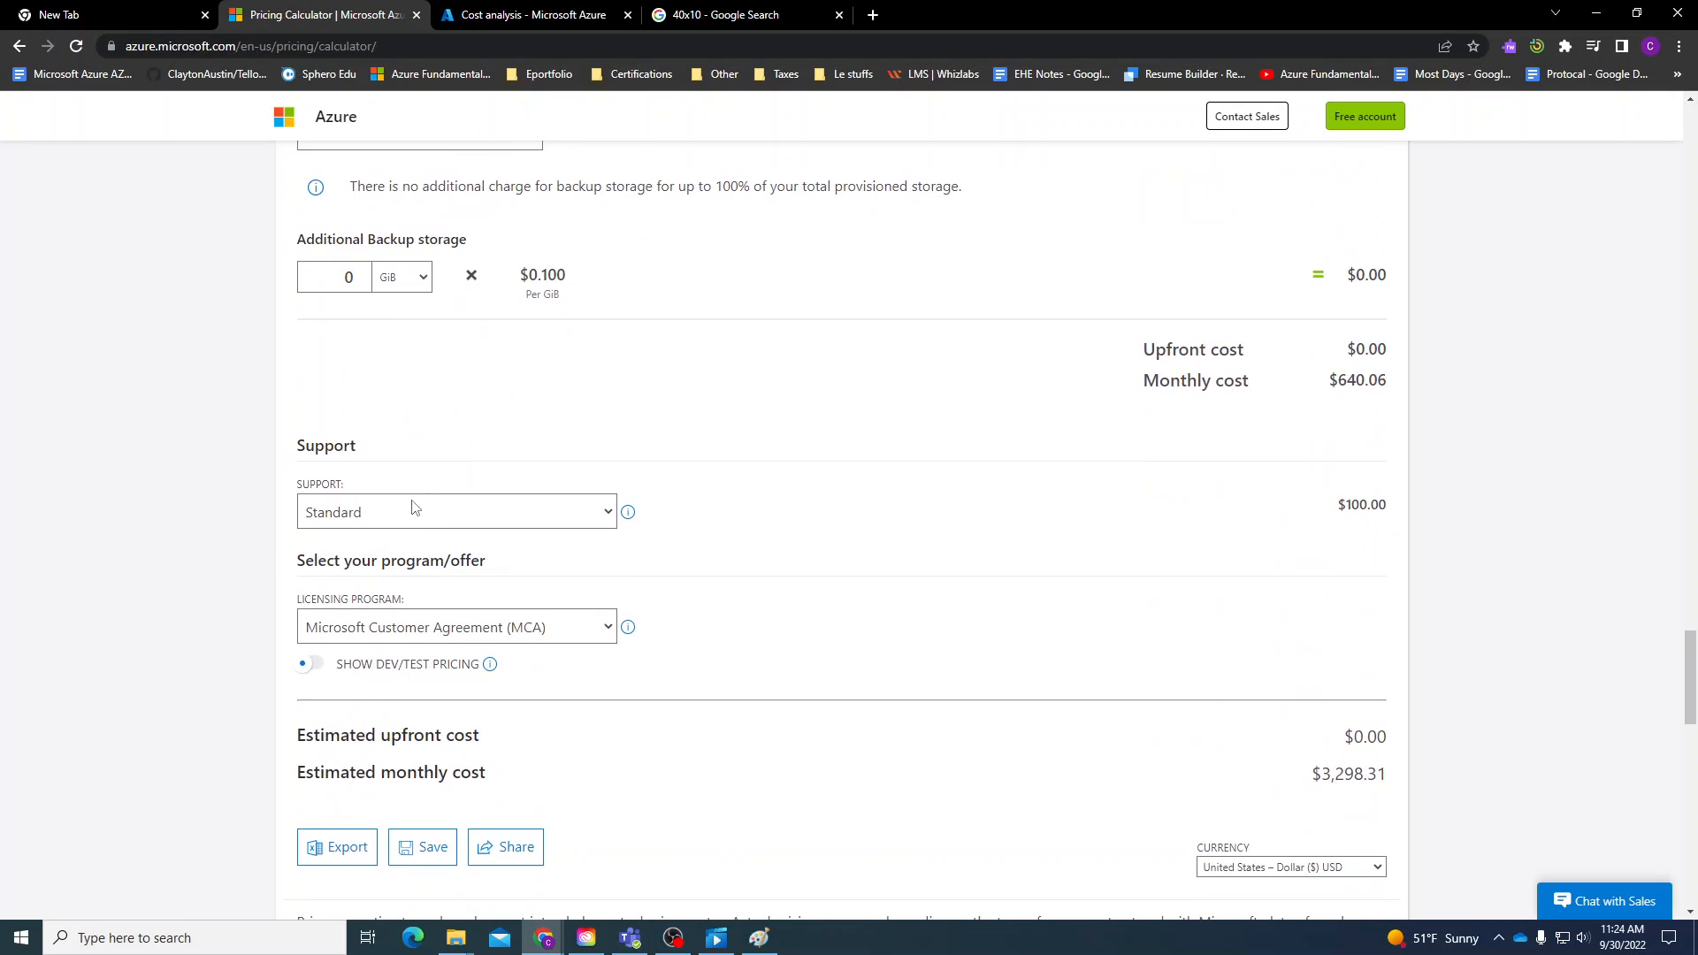
pyautogui.scroll(3, 372, 501)
pyautogui.click(417, 543)
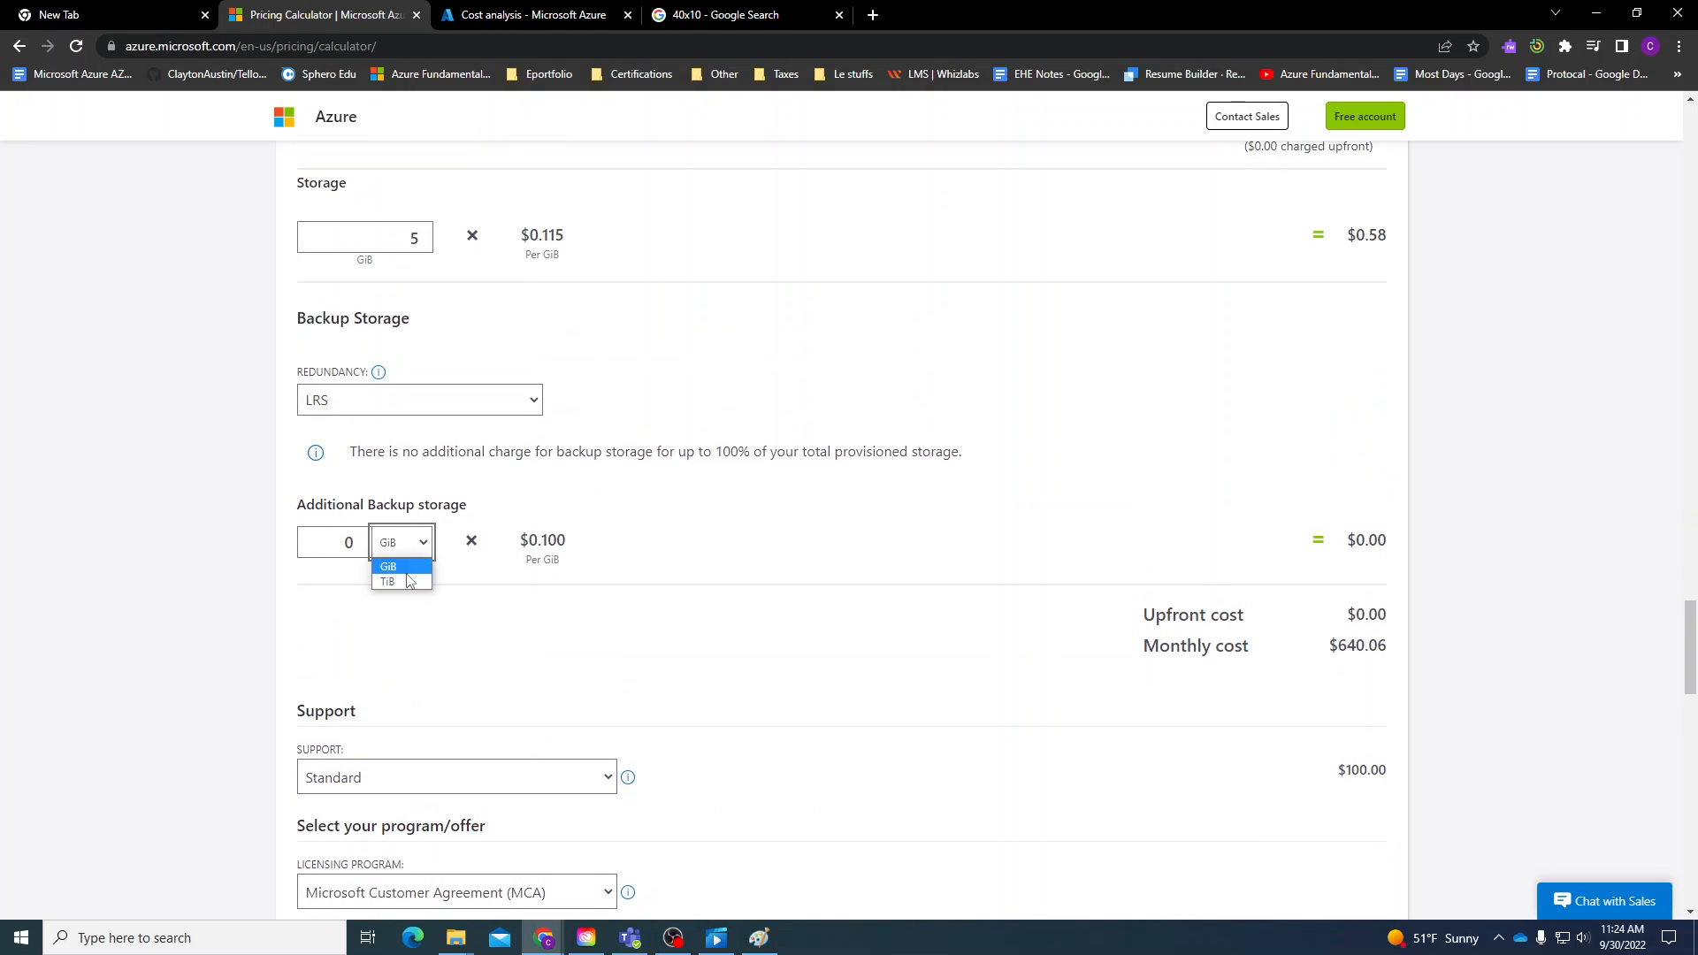
pyautogui.click(388, 581)
pyautogui.click(360, 538)
pyautogui.click(360, 537)
pyautogui.click(360, 538)
pyautogui.click(360, 538)
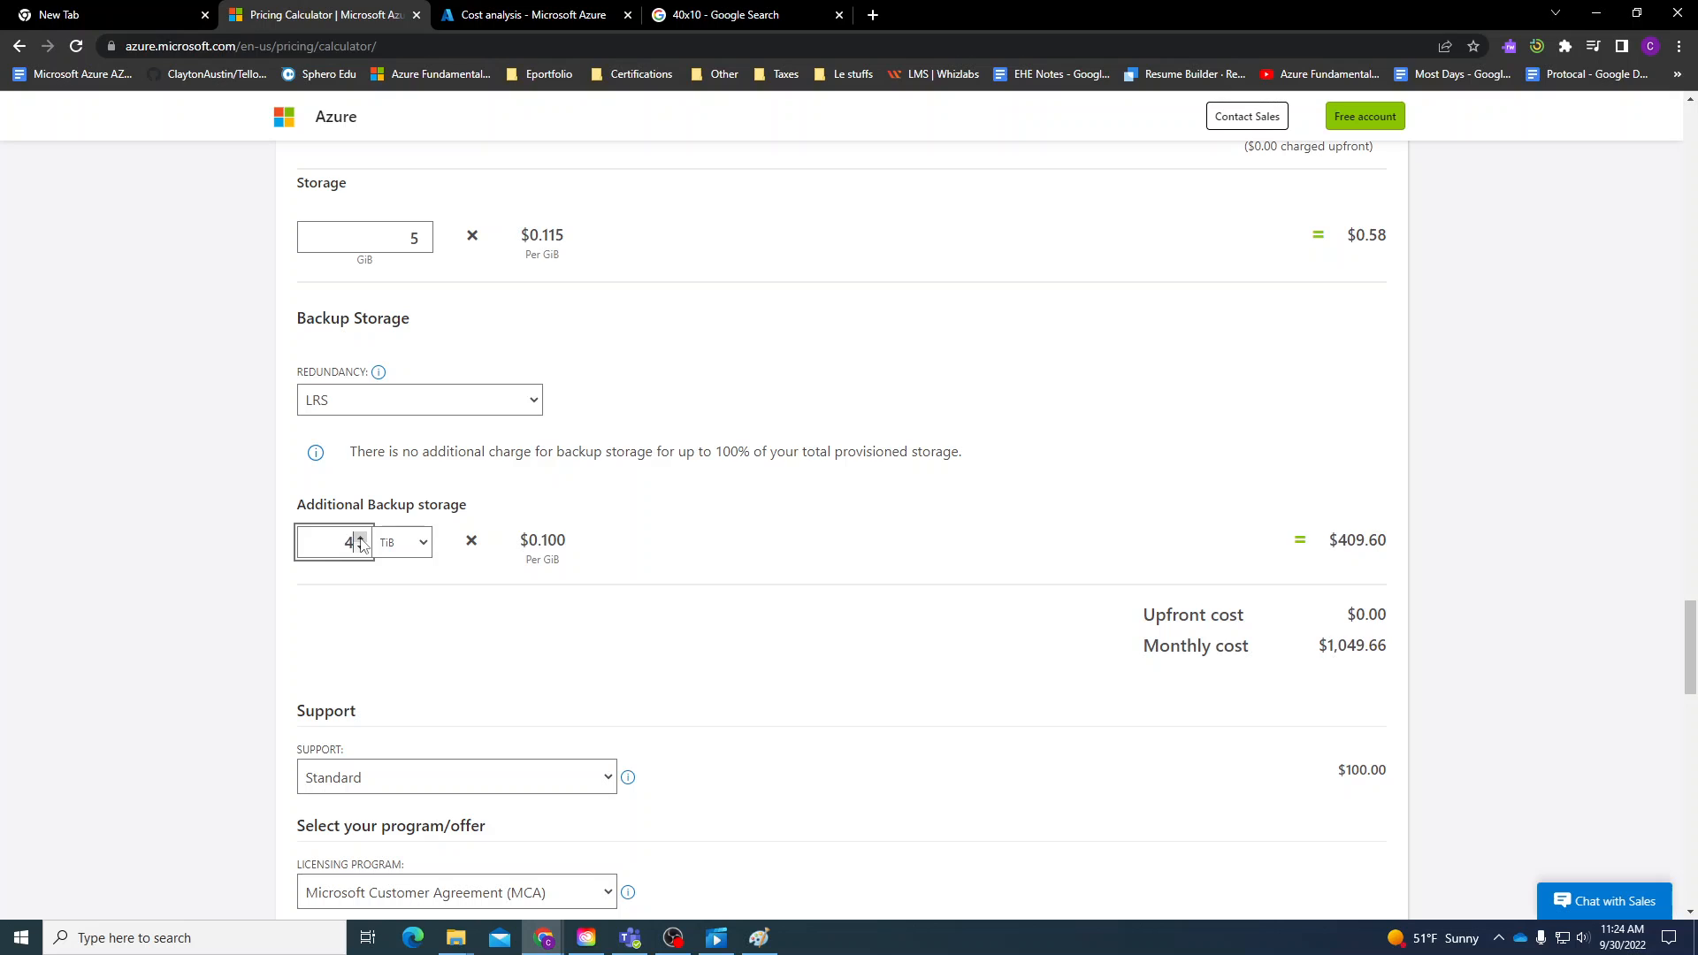
pyautogui.click(360, 538)
# Increase the MySQL database's storage to 10 GiB.
pyautogui.scroll(3, 213, 389)
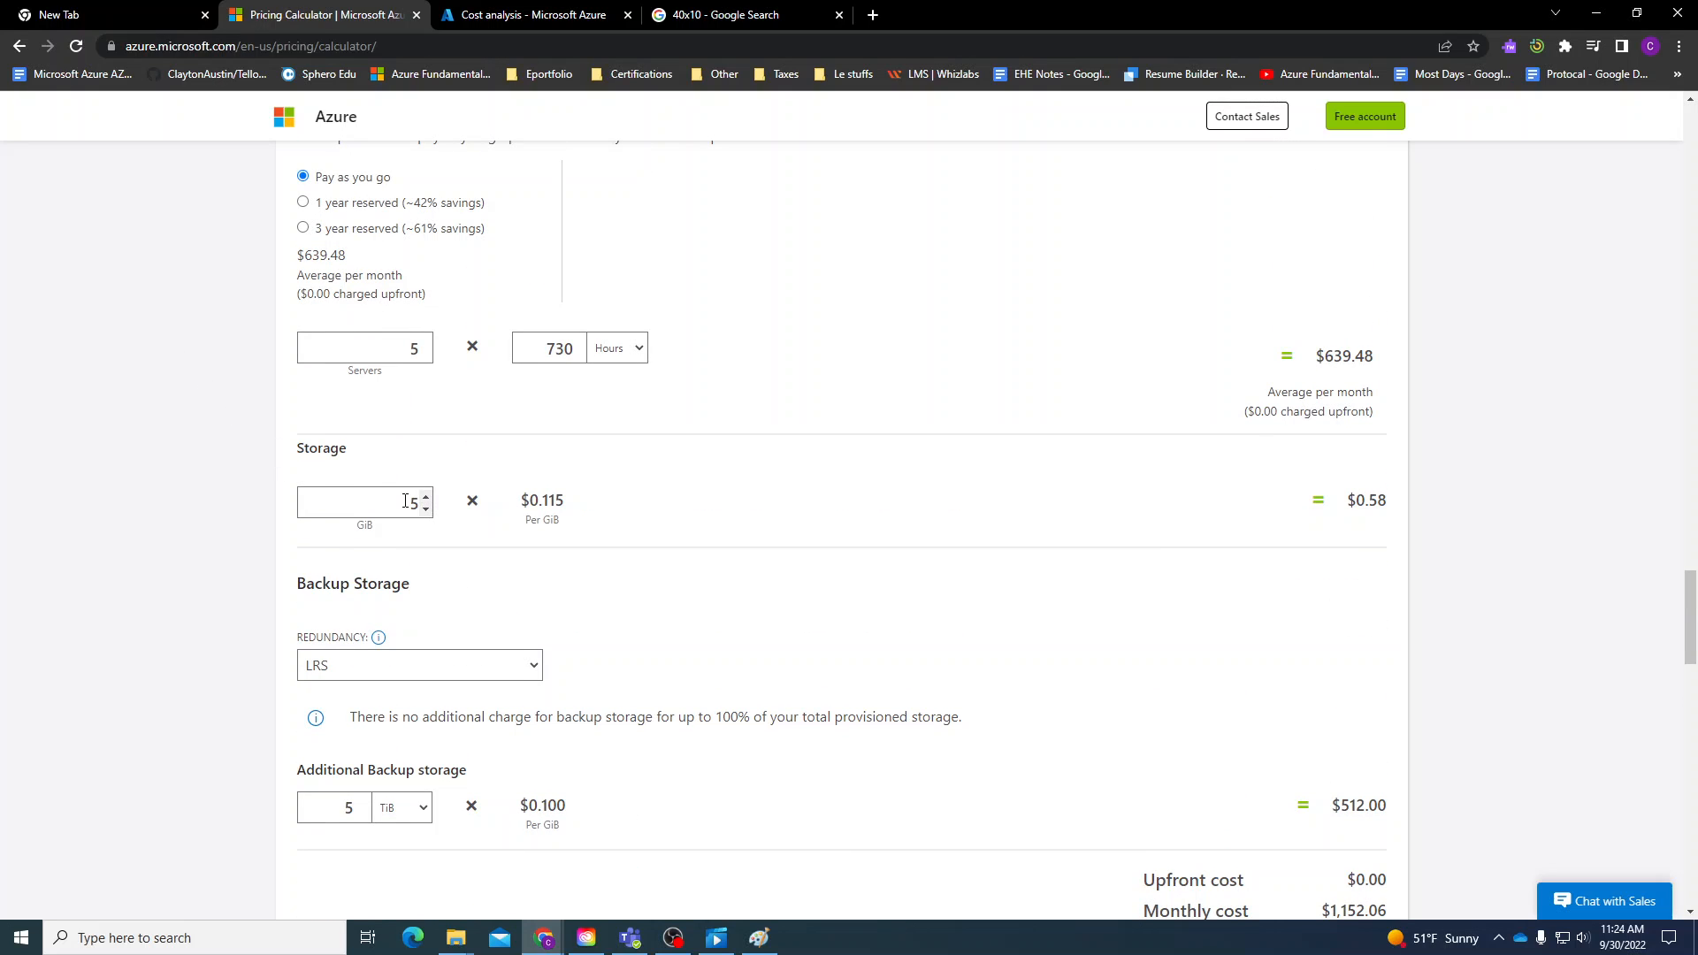
pyautogui.click(425, 498)
pyautogui.click(426, 498)
pyautogui.click(425, 498)
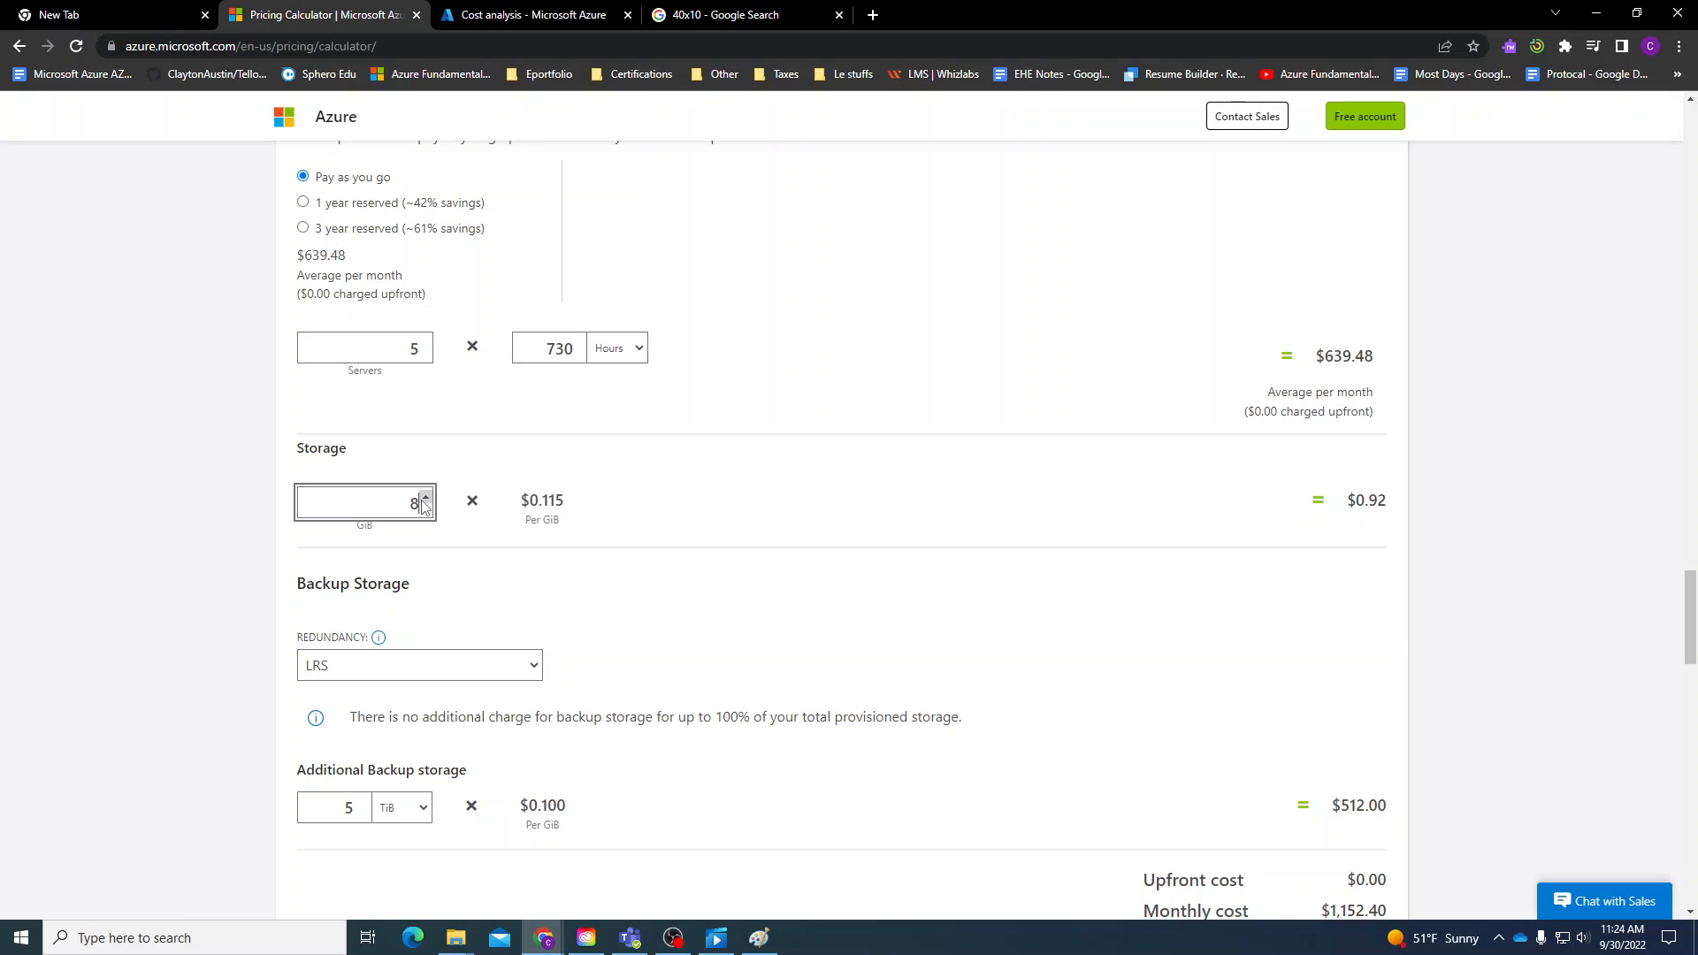
pyautogui.click(425, 499)
pyautogui.click(425, 498)
pyautogui.click(219, 550)
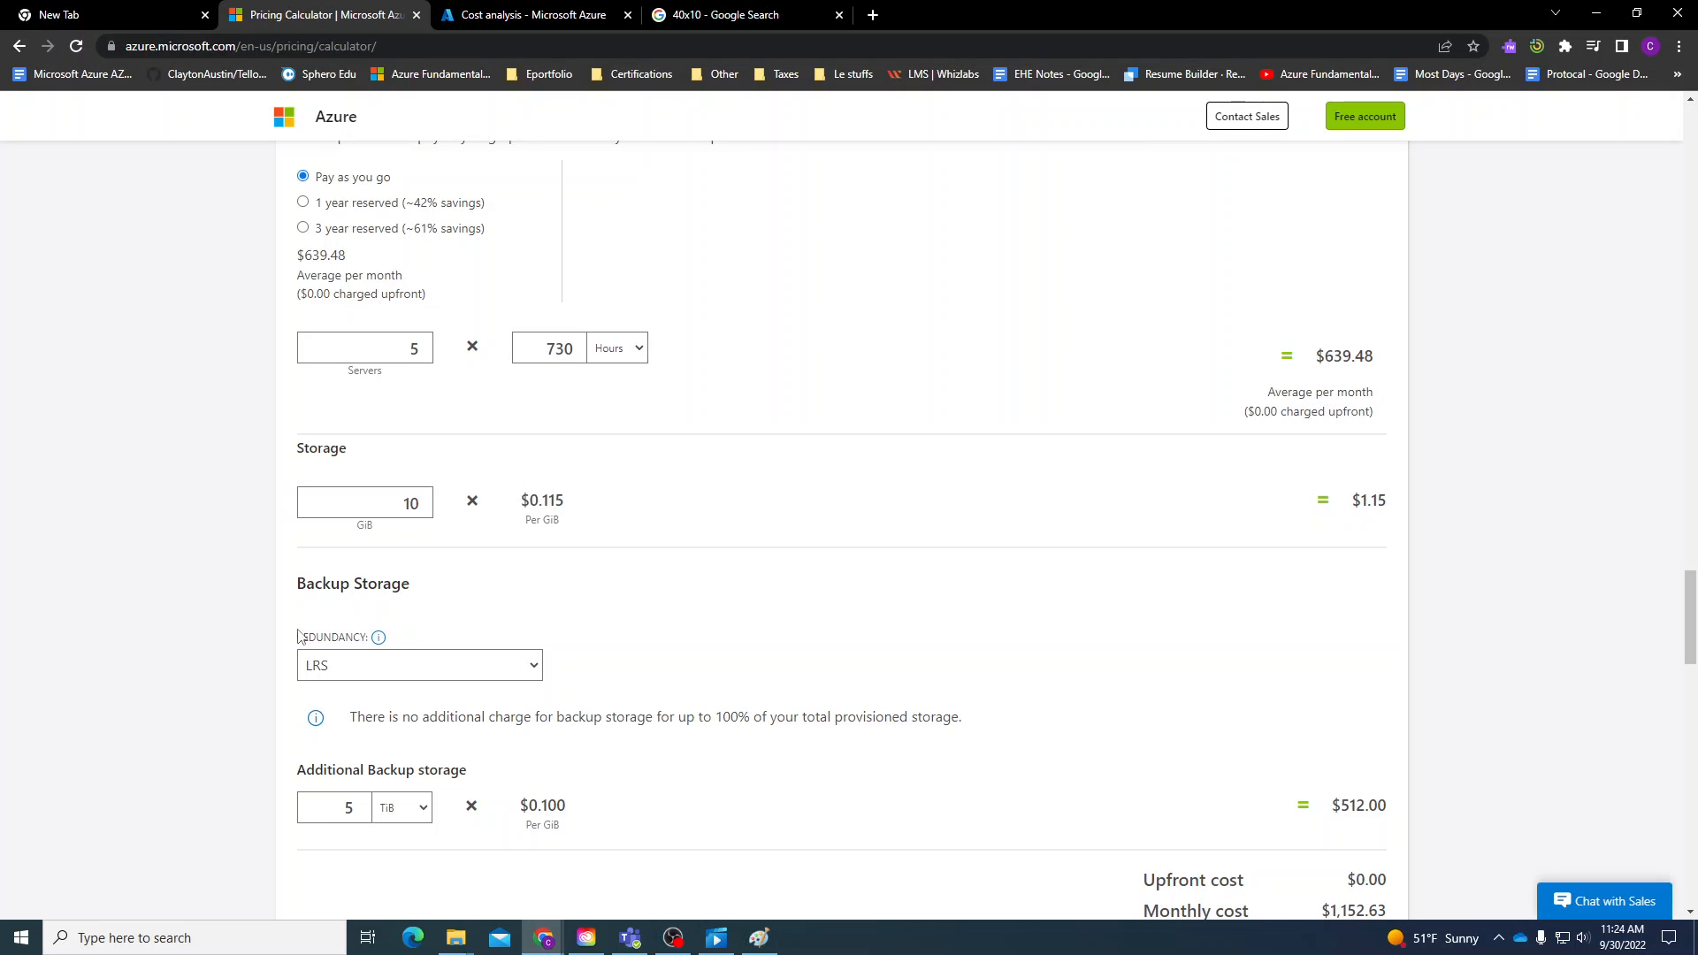
# Check the unit options for additional backup storage and reduce the amount to 1 TiB.
pyautogui.click(420, 811)
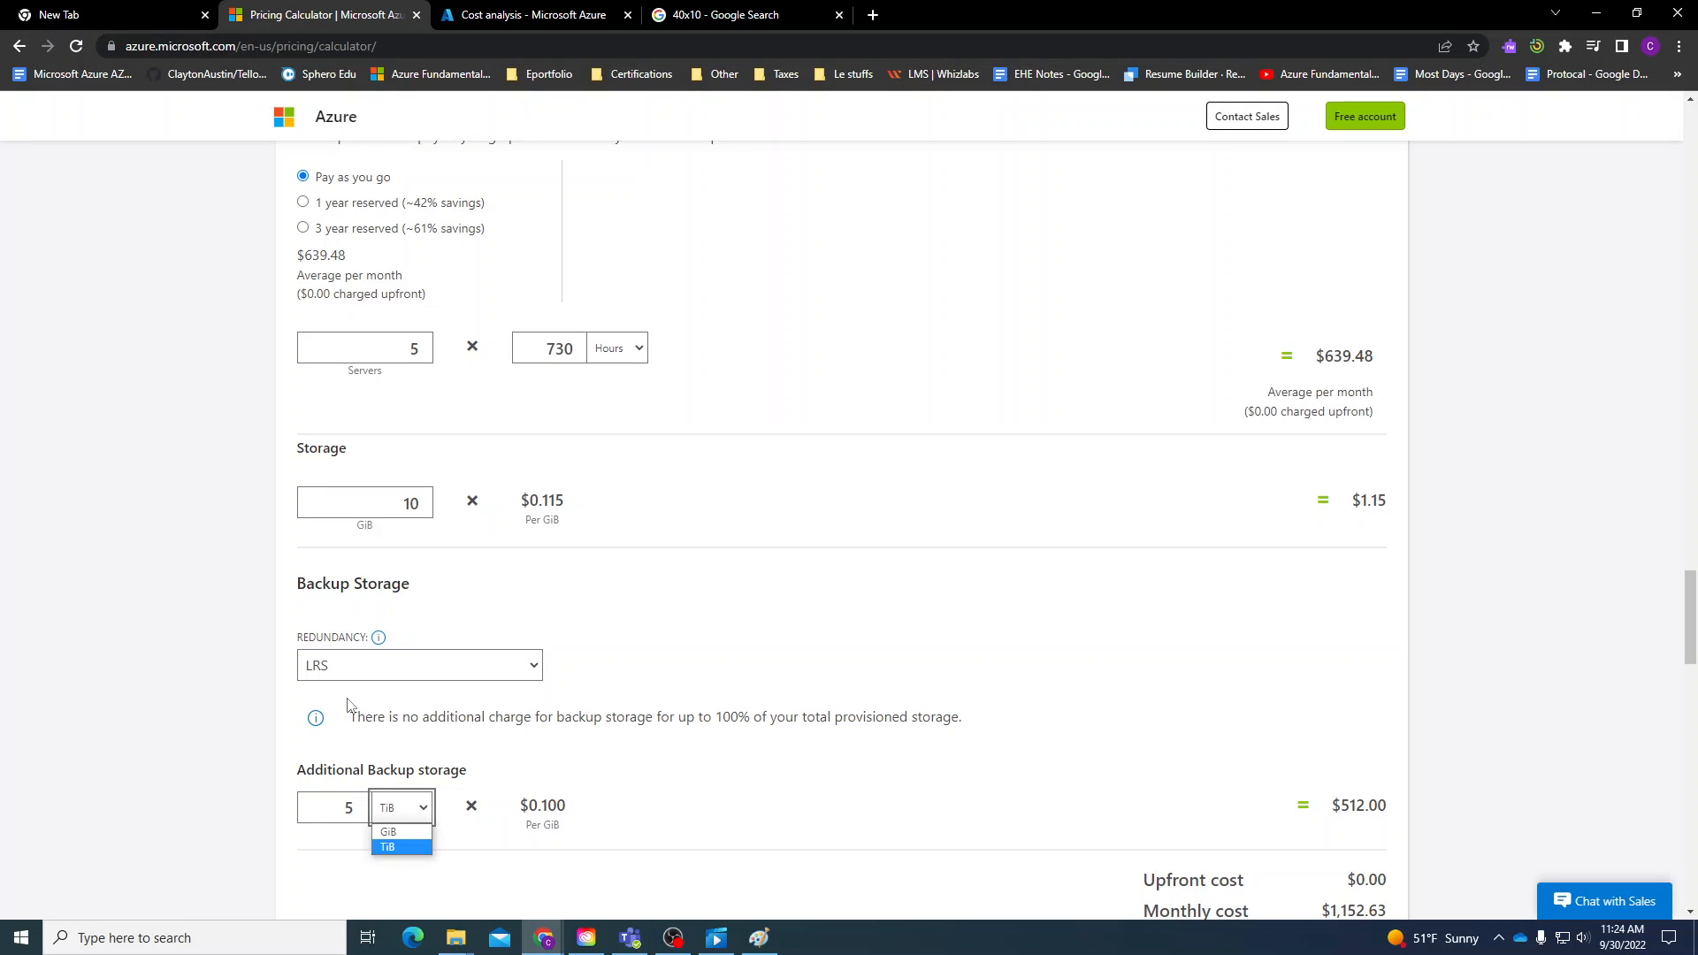
pyautogui.click(267, 740)
pyautogui.scroll(-1, 295, 752)
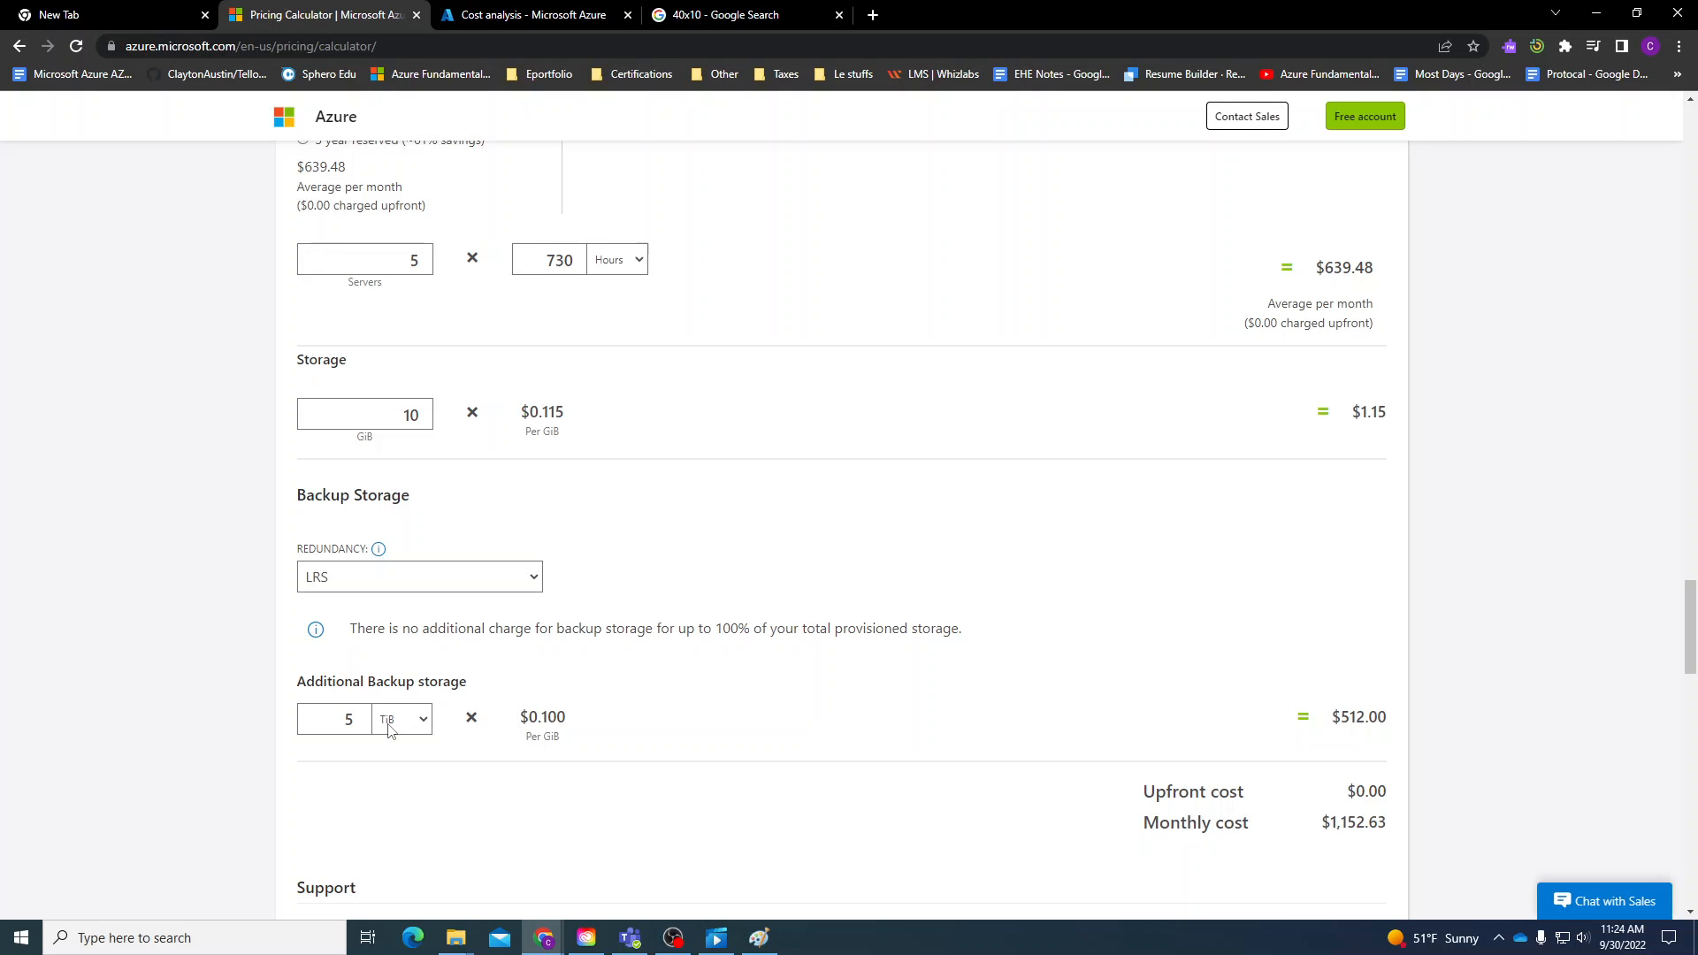
pyautogui.scroll(-1, 159, 593)
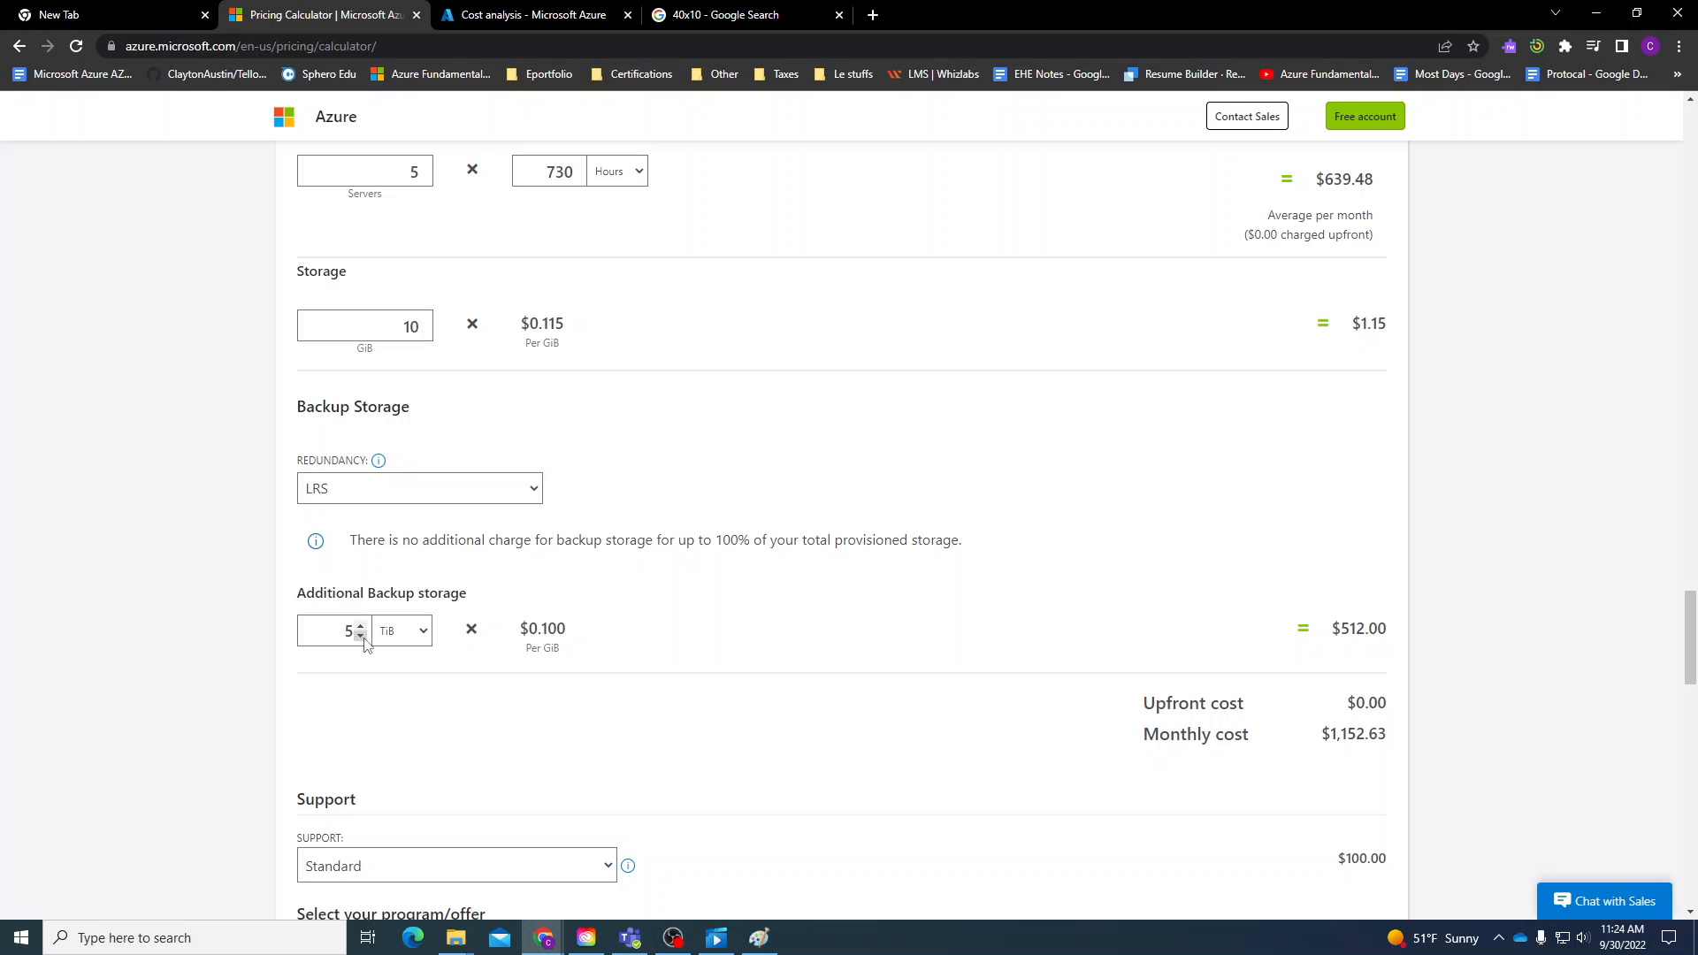
pyautogui.click(361, 636)
pyautogui.click(361, 636)
pyautogui.click(361, 636)
pyautogui.click(361, 636)
# Check the support plan, keeping Standard, and review the estimated monthly cost of the first estimate.
pyautogui.scroll(-4, 224, 624)
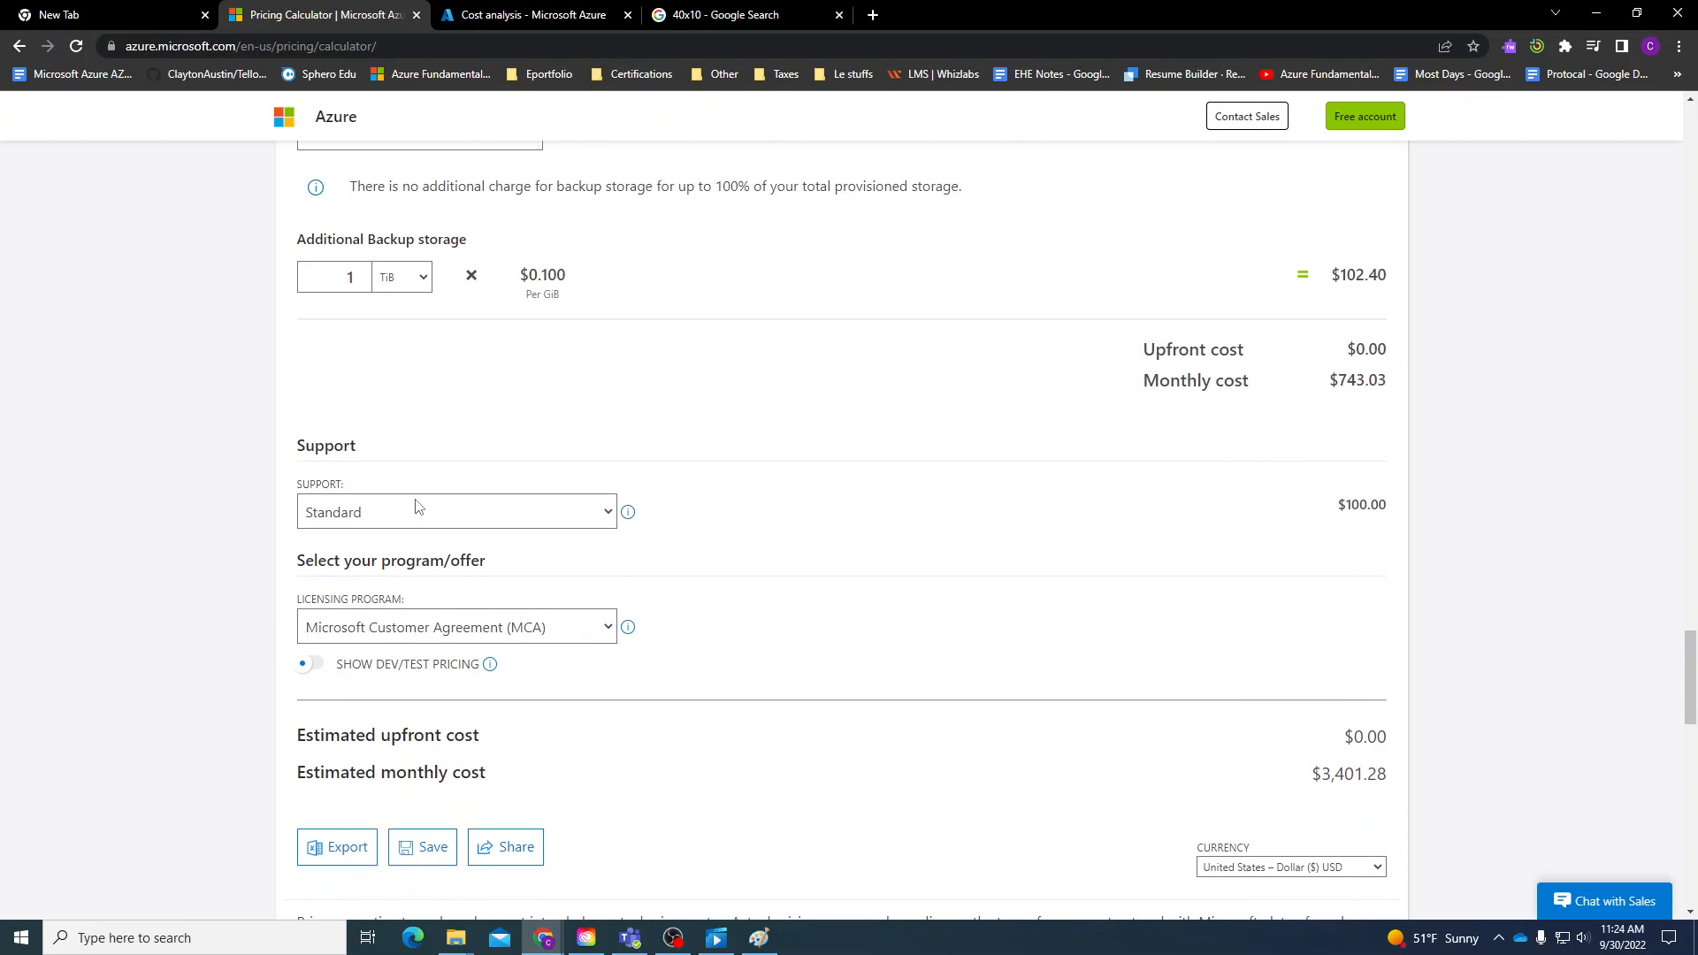
pyautogui.click(424, 529)
pyautogui.click(407, 576)
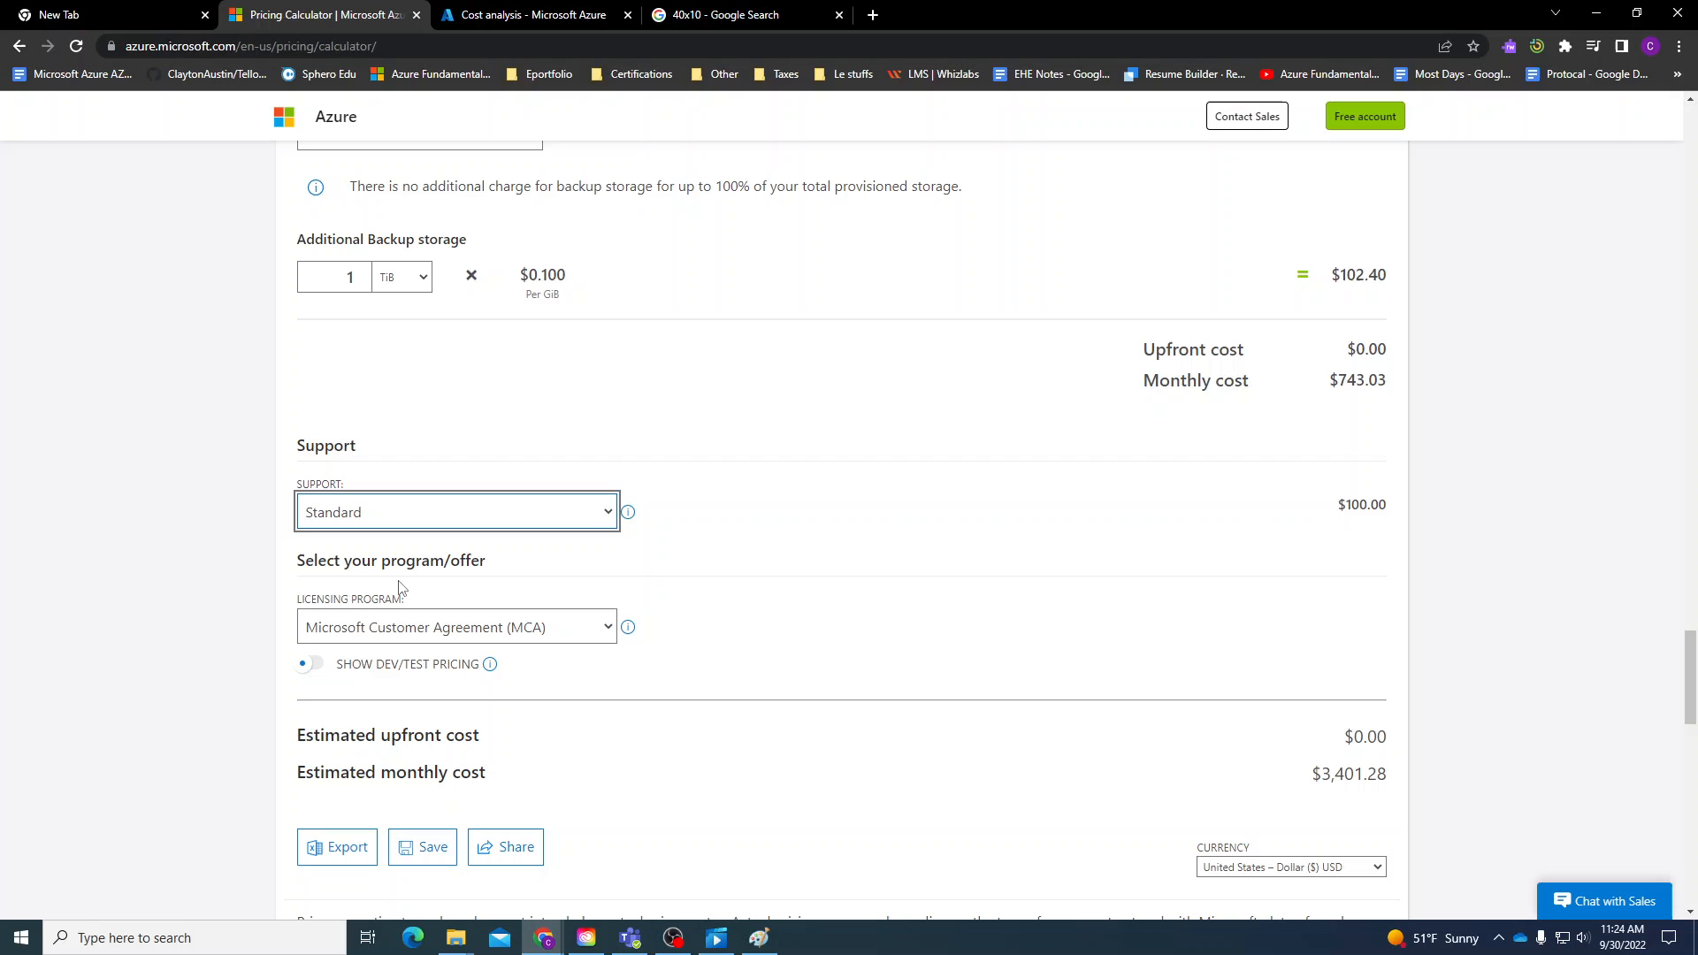
pyautogui.click(237, 621)
pyautogui.scroll(-5, 237, 621)
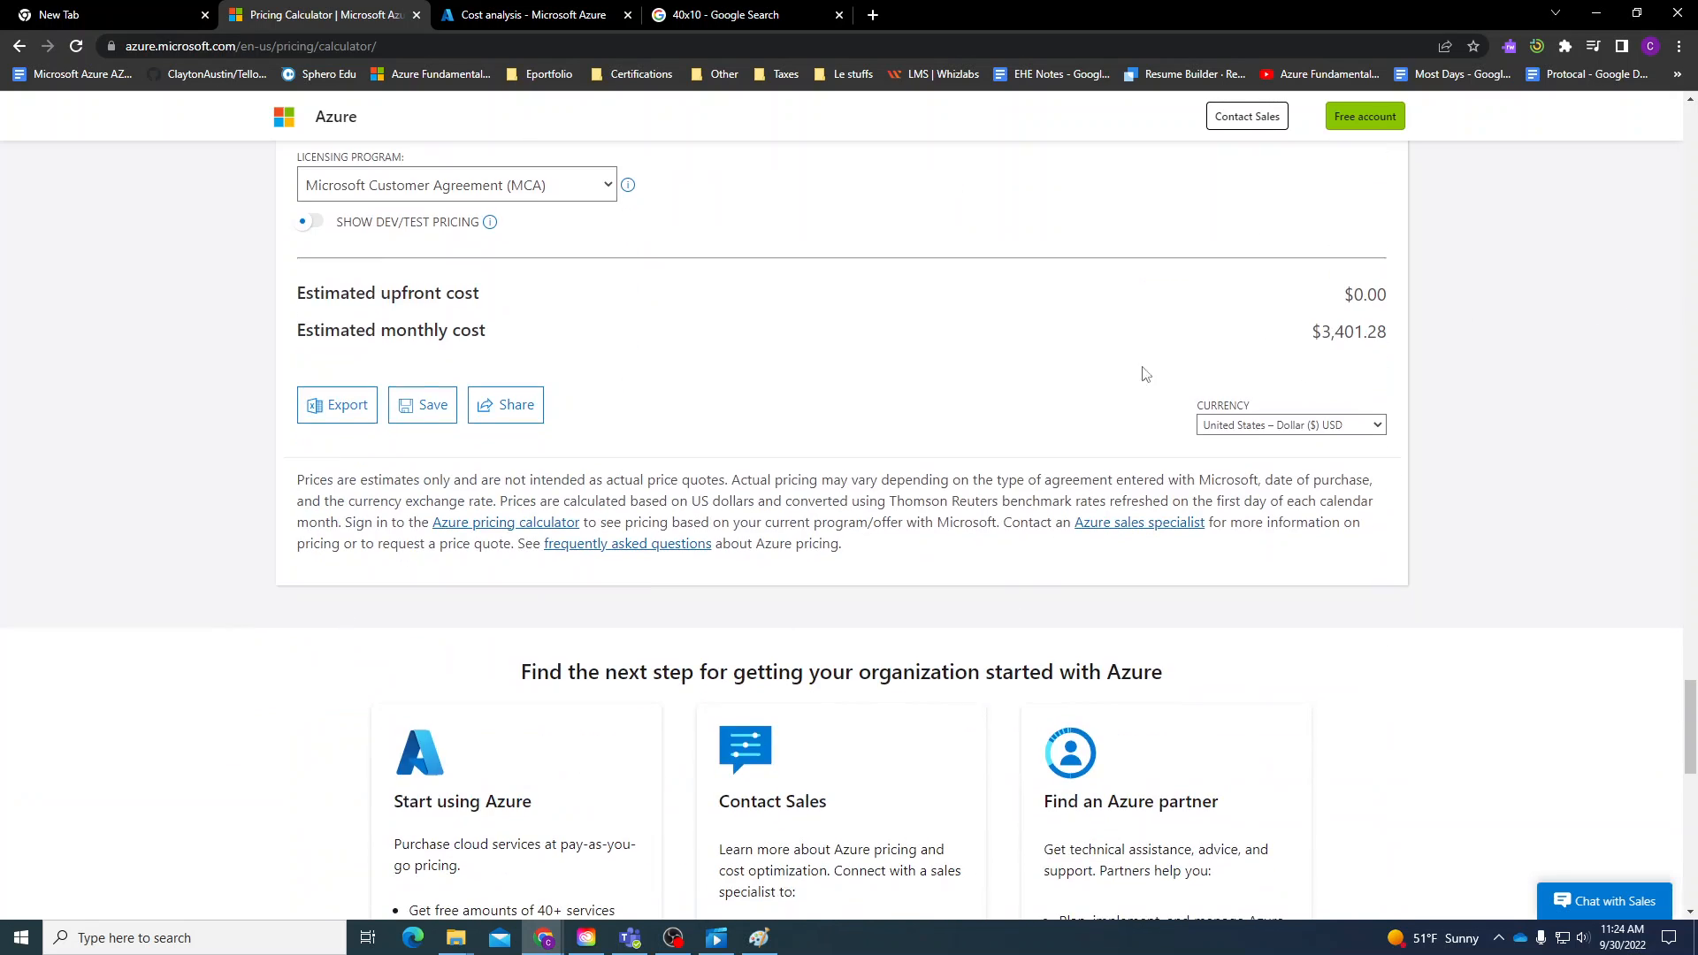
pyautogui.moveTo(1308, 332); pyautogui.dragTo(1412, 351)
pyautogui.click(1413, 351)
# Browse the product categories from Analytics through DevOps, including AI + machine learning, Internet of Things, Integration, Identity and Security.
pyautogui.scroll(20, 1338, 446)
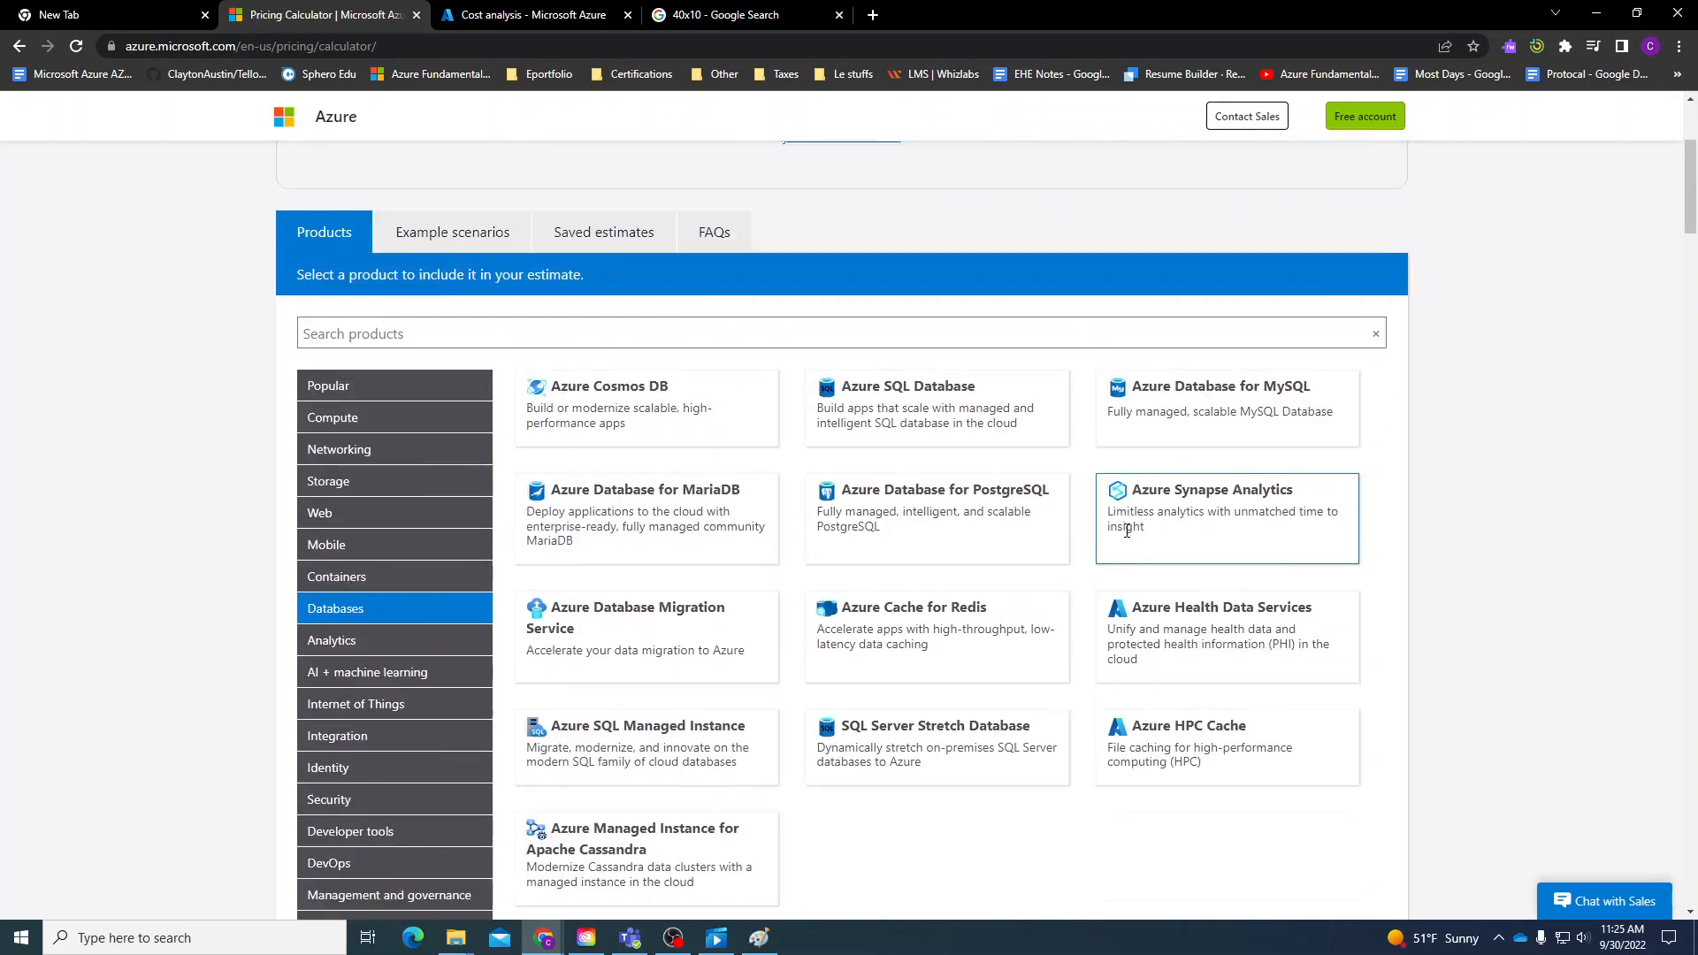
pyautogui.scroll(3, 1127, 530)
pyautogui.scroll(-4, 1127, 531)
pyautogui.click(358, 542)
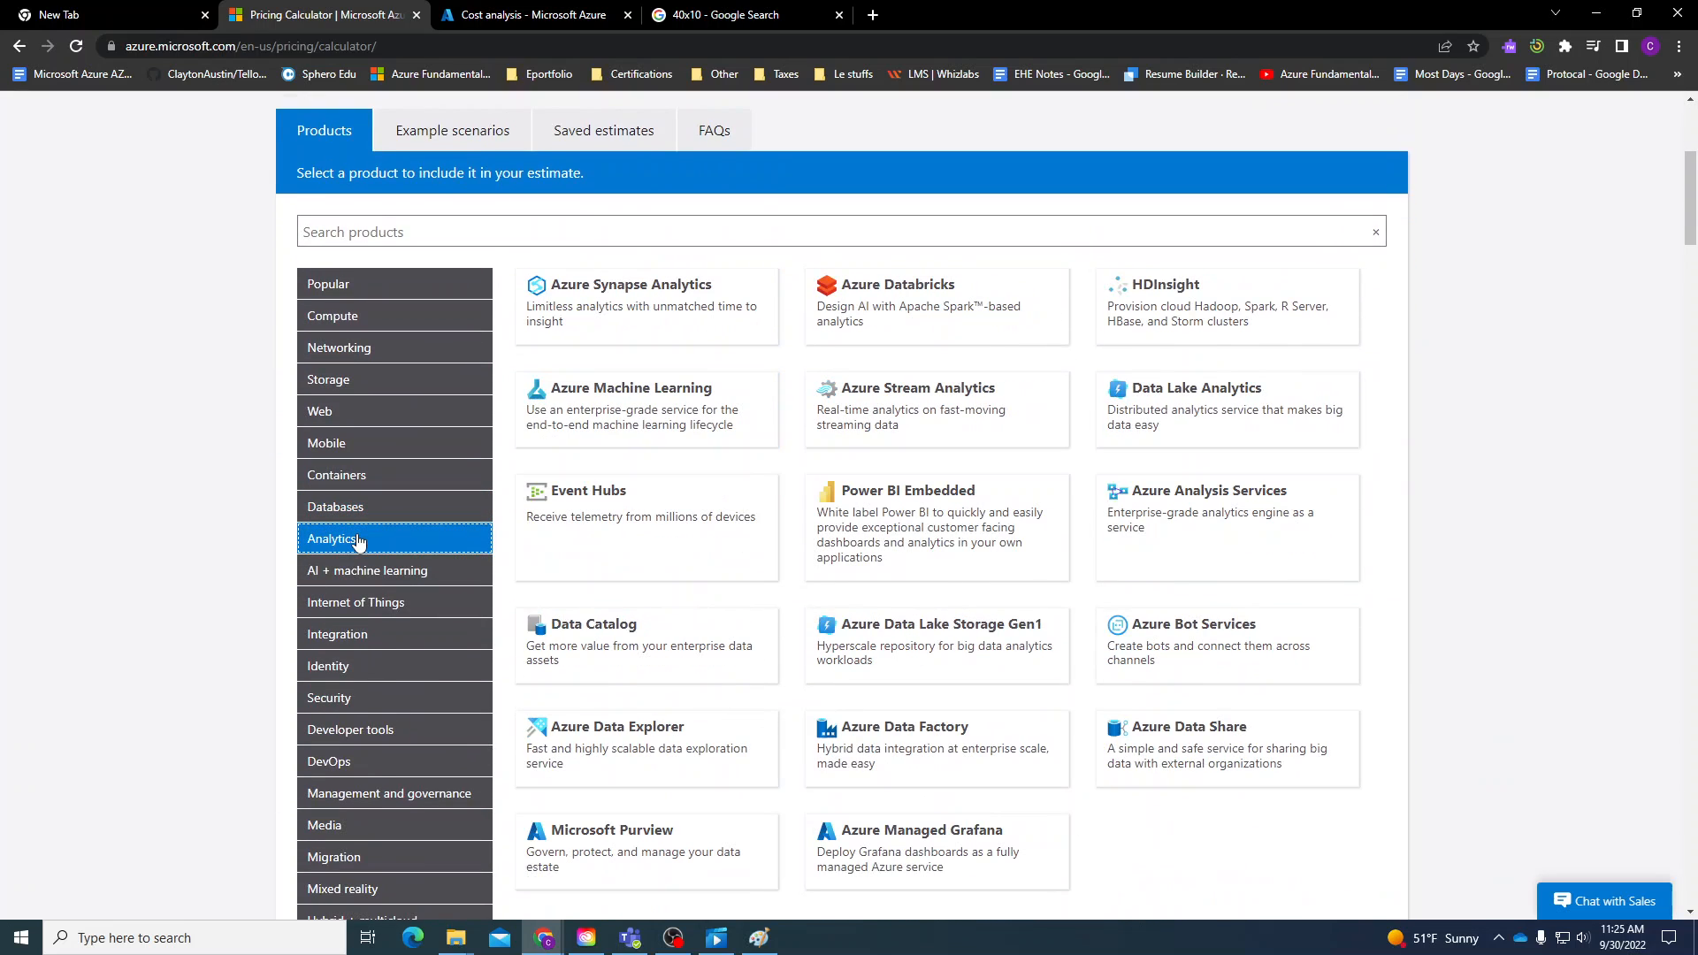
pyautogui.scroll(-1, 385, 562)
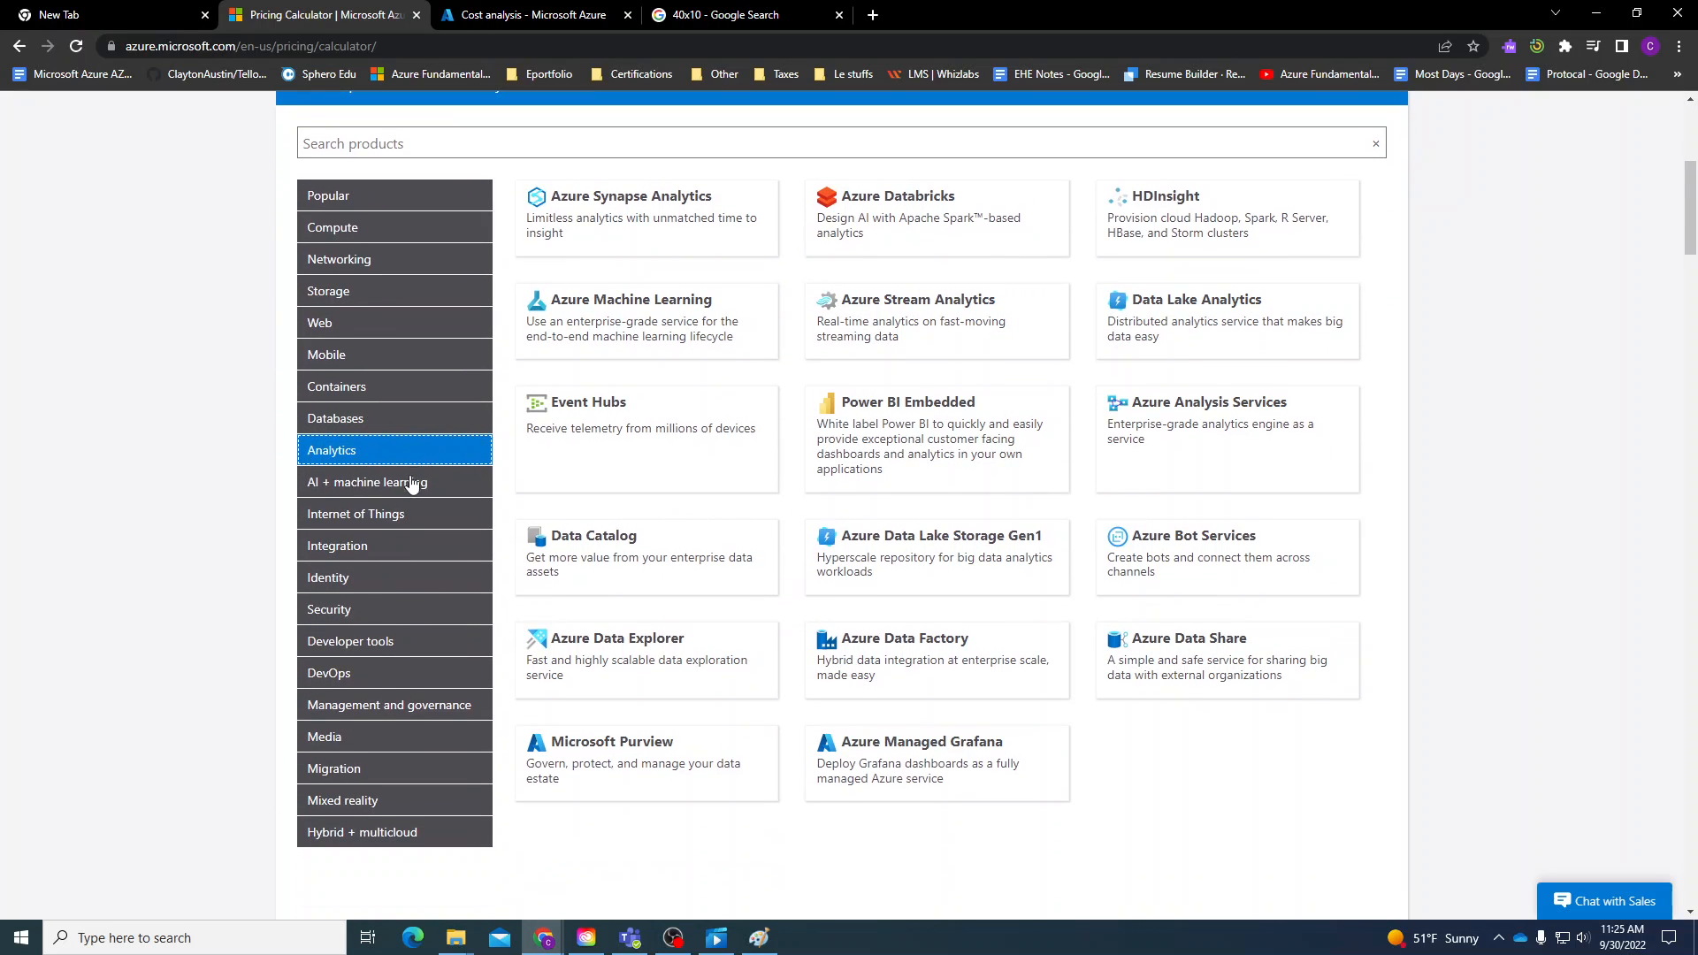
pyautogui.click(411, 484)
pyautogui.click(410, 514)
pyautogui.click(409, 546)
pyautogui.click(408, 577)
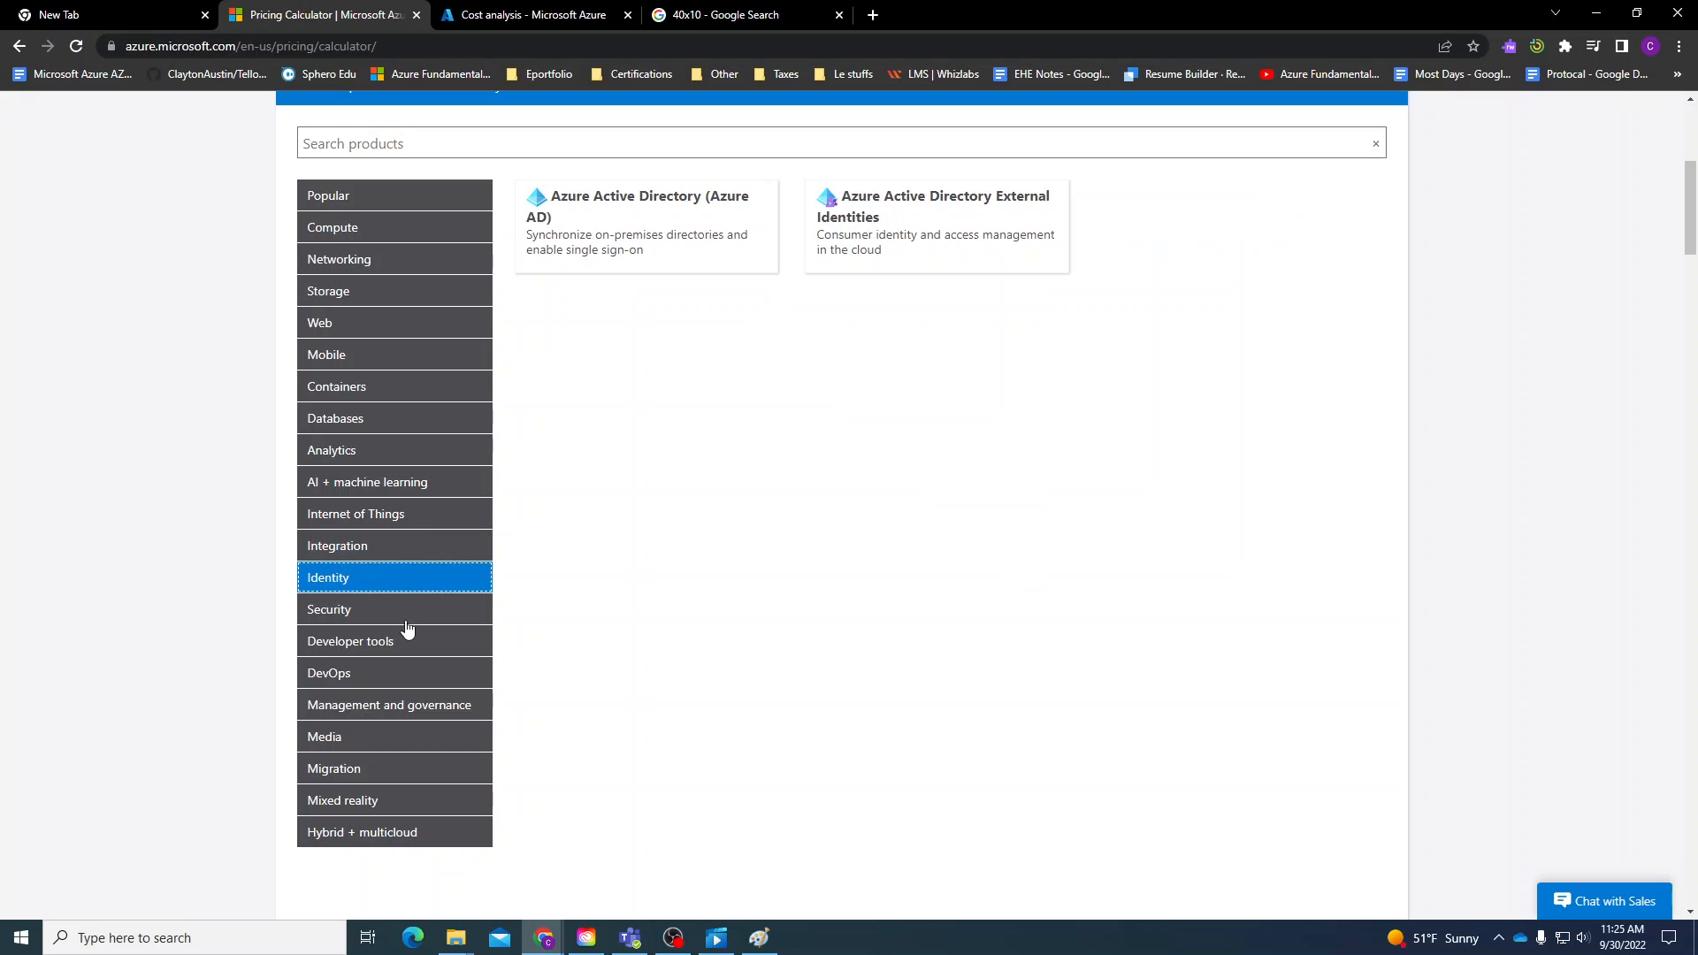
pyautogui.click(406, 641)
pyautogui.click(398, 672)
pyautogui.click(371, 610)
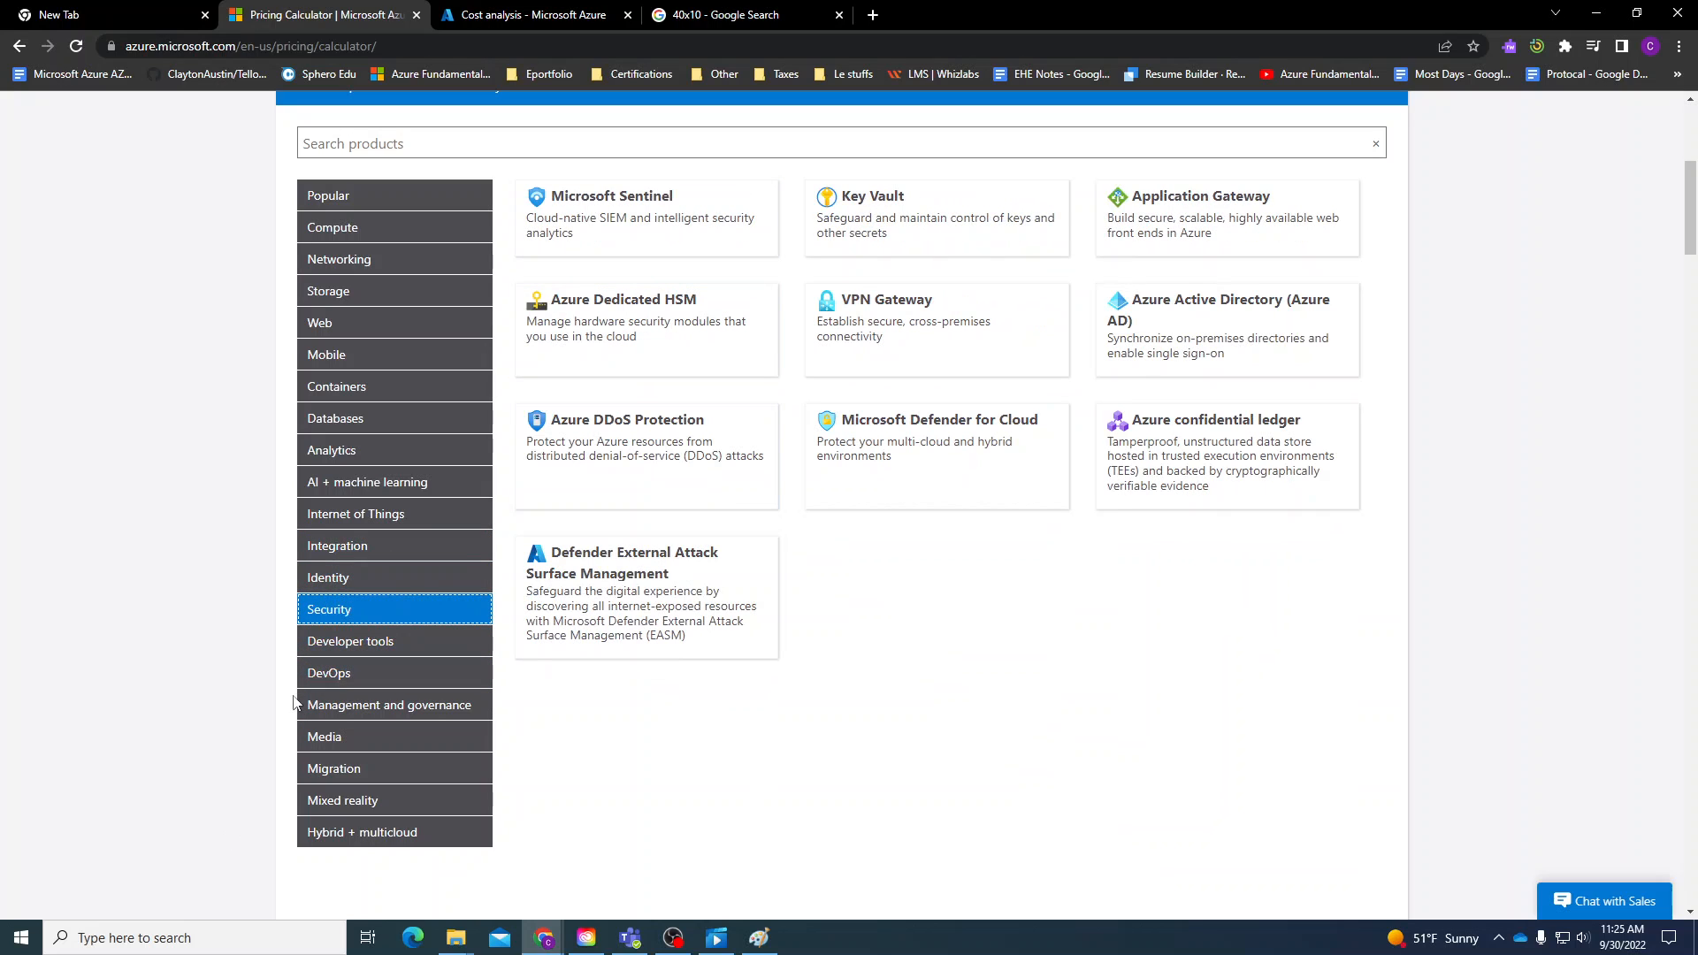
# Add Azure Active Directory (Azure AD) from the Identity products to the first estimate and show its settings.
pyautogui.click(429, 579)
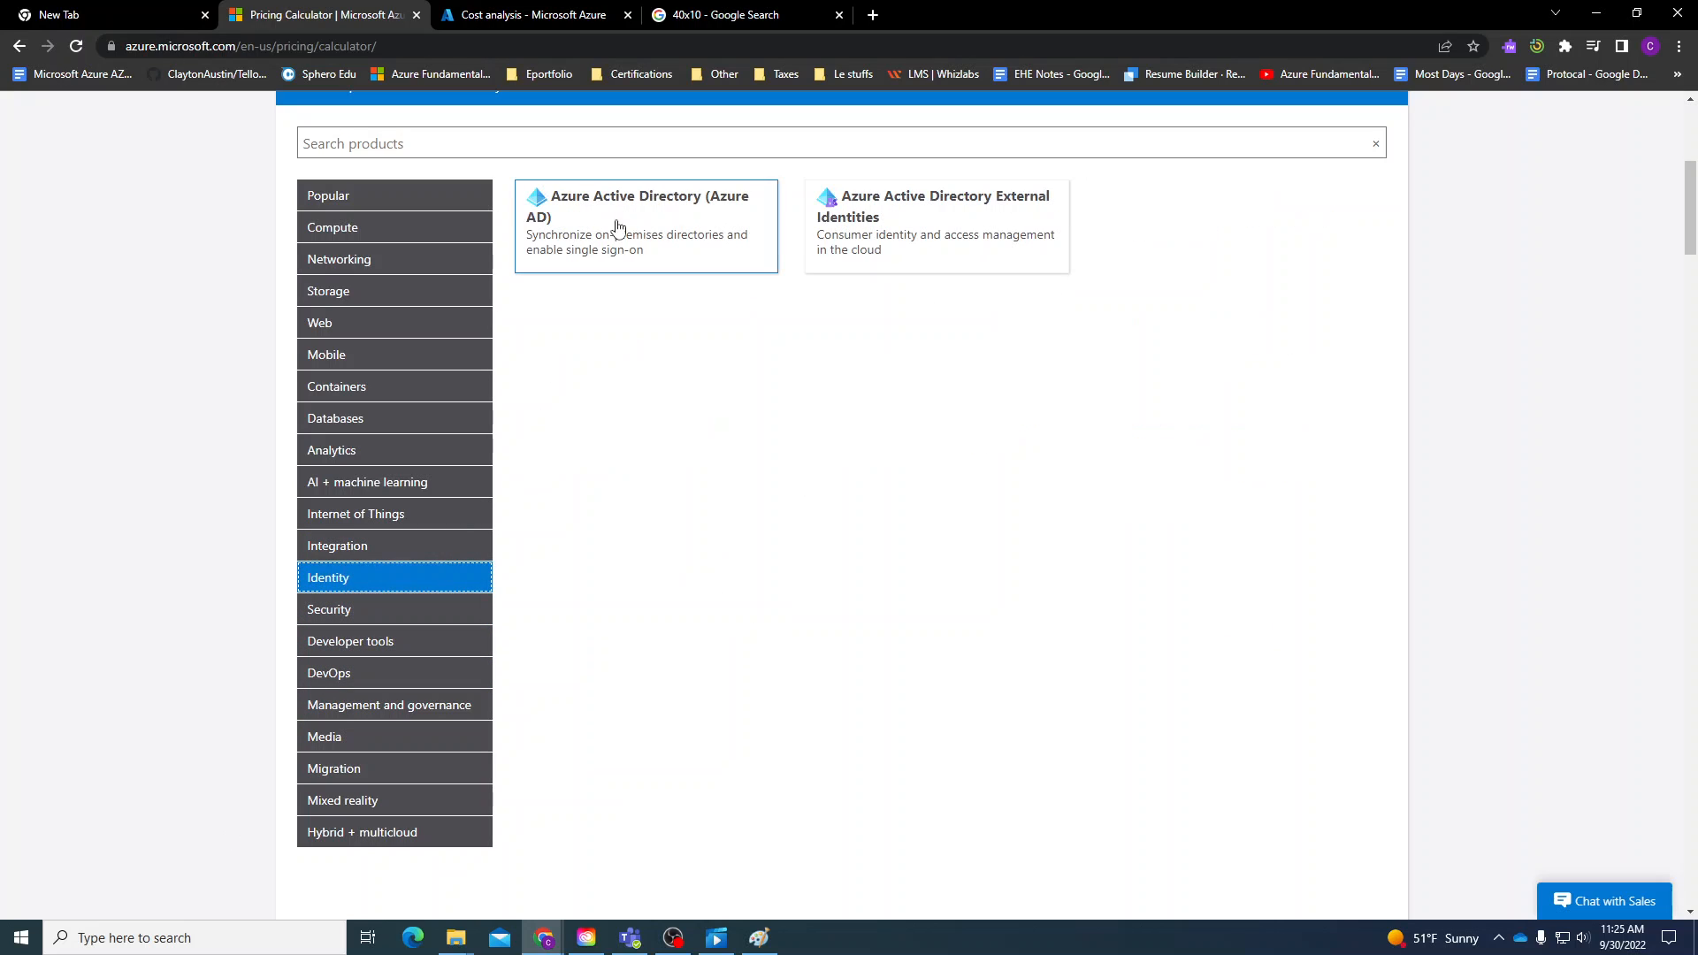
pyautogui.click(672, 219)
pyautogui.scroll(-3, 1585, 856)
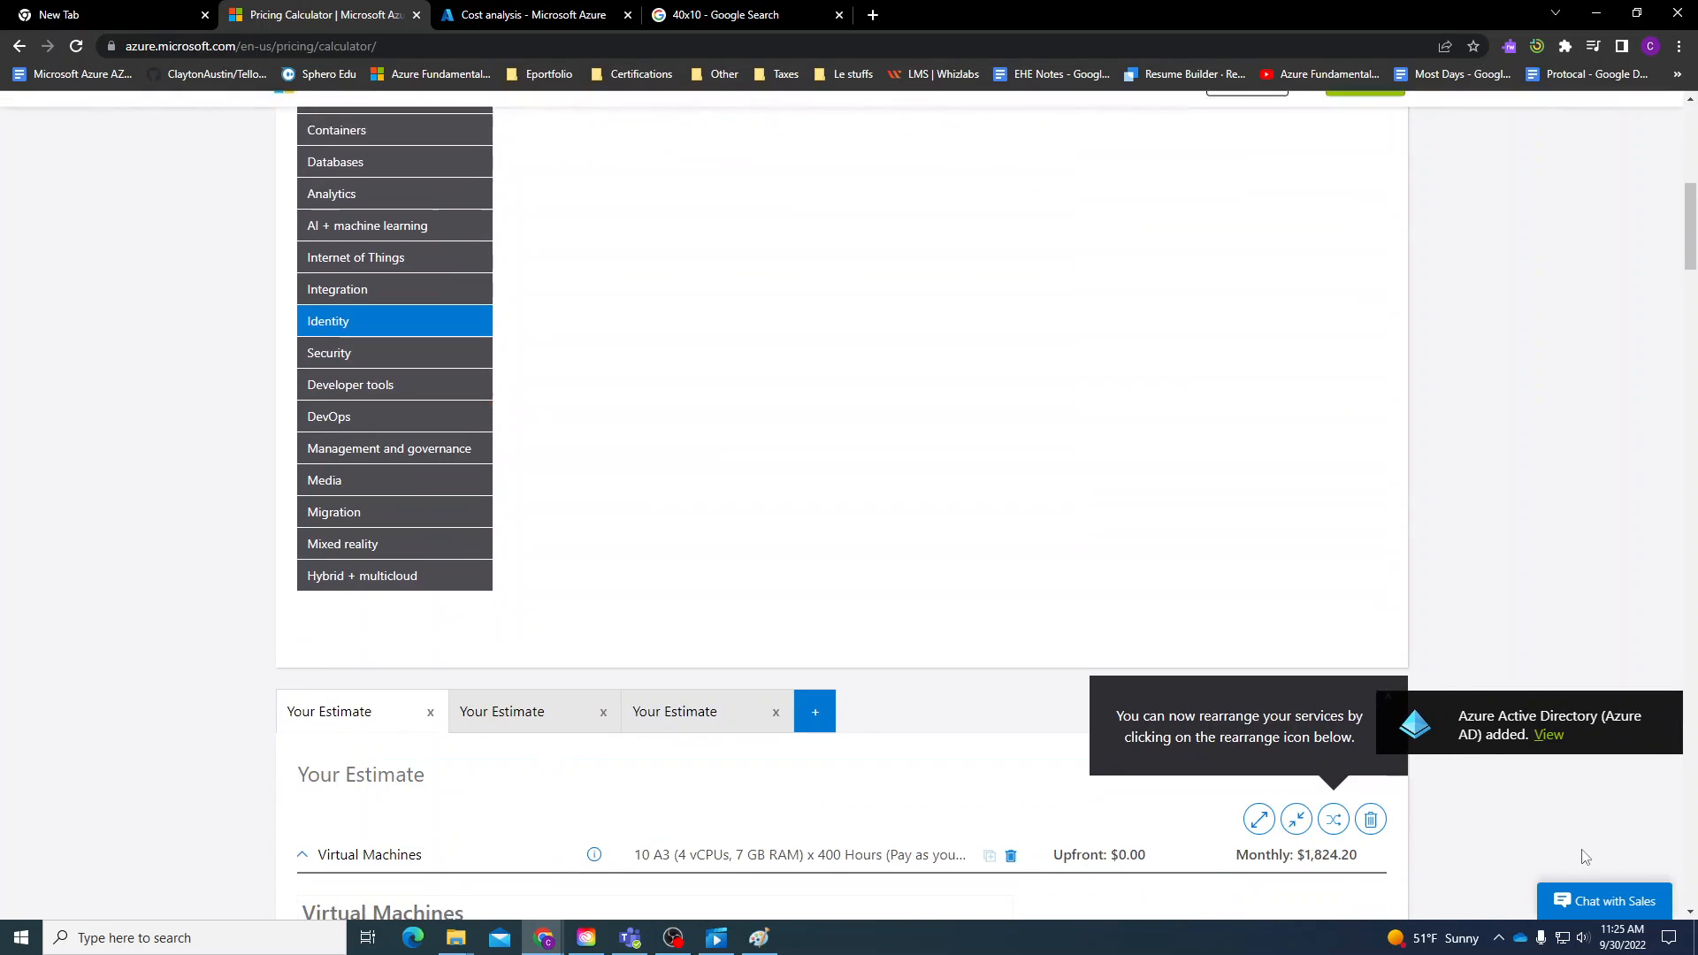
pyautogui.click(1548, 735)
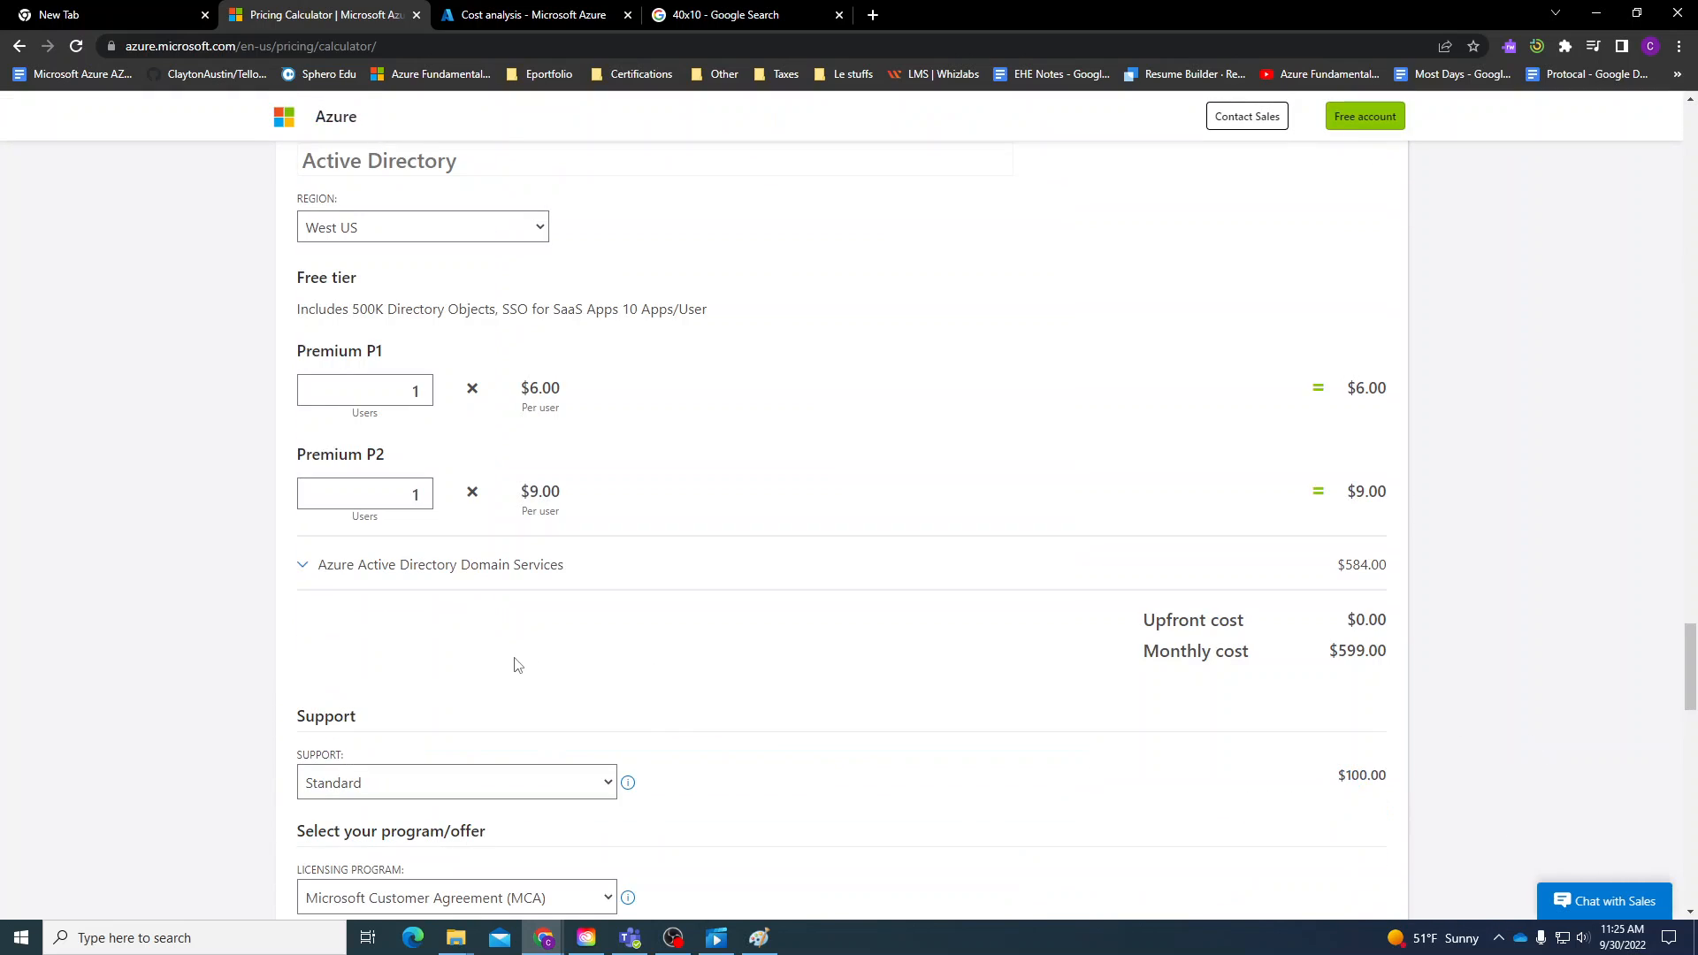
# Set the number of Premium P1 users for Azure Active Directory to 10.
pyautogui.click(426, 388)
pyautogui.click(426, 388)
pyautogui.click(425, 388)
pyautogui.click(426, 388)
pyautogui.click(425, 388)
pyautogui.click(426, 387)
pyautogui.click(426, 387)
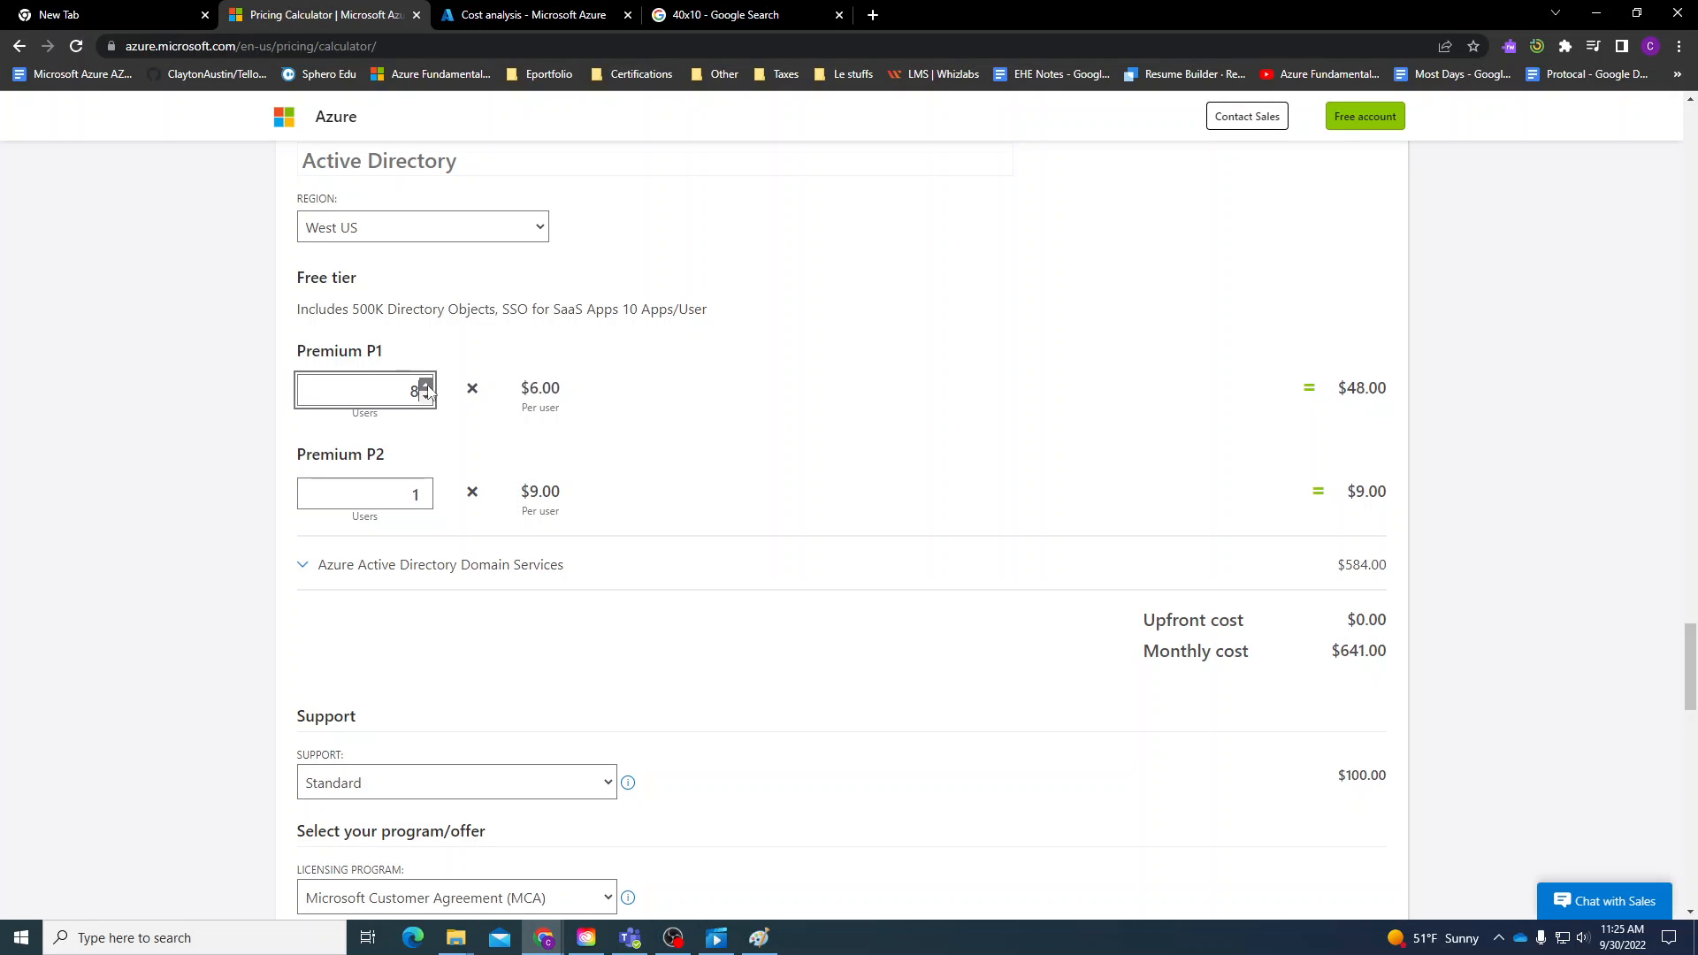
pyautogui.click(425, 387)
pyautogui.click(426, 387)
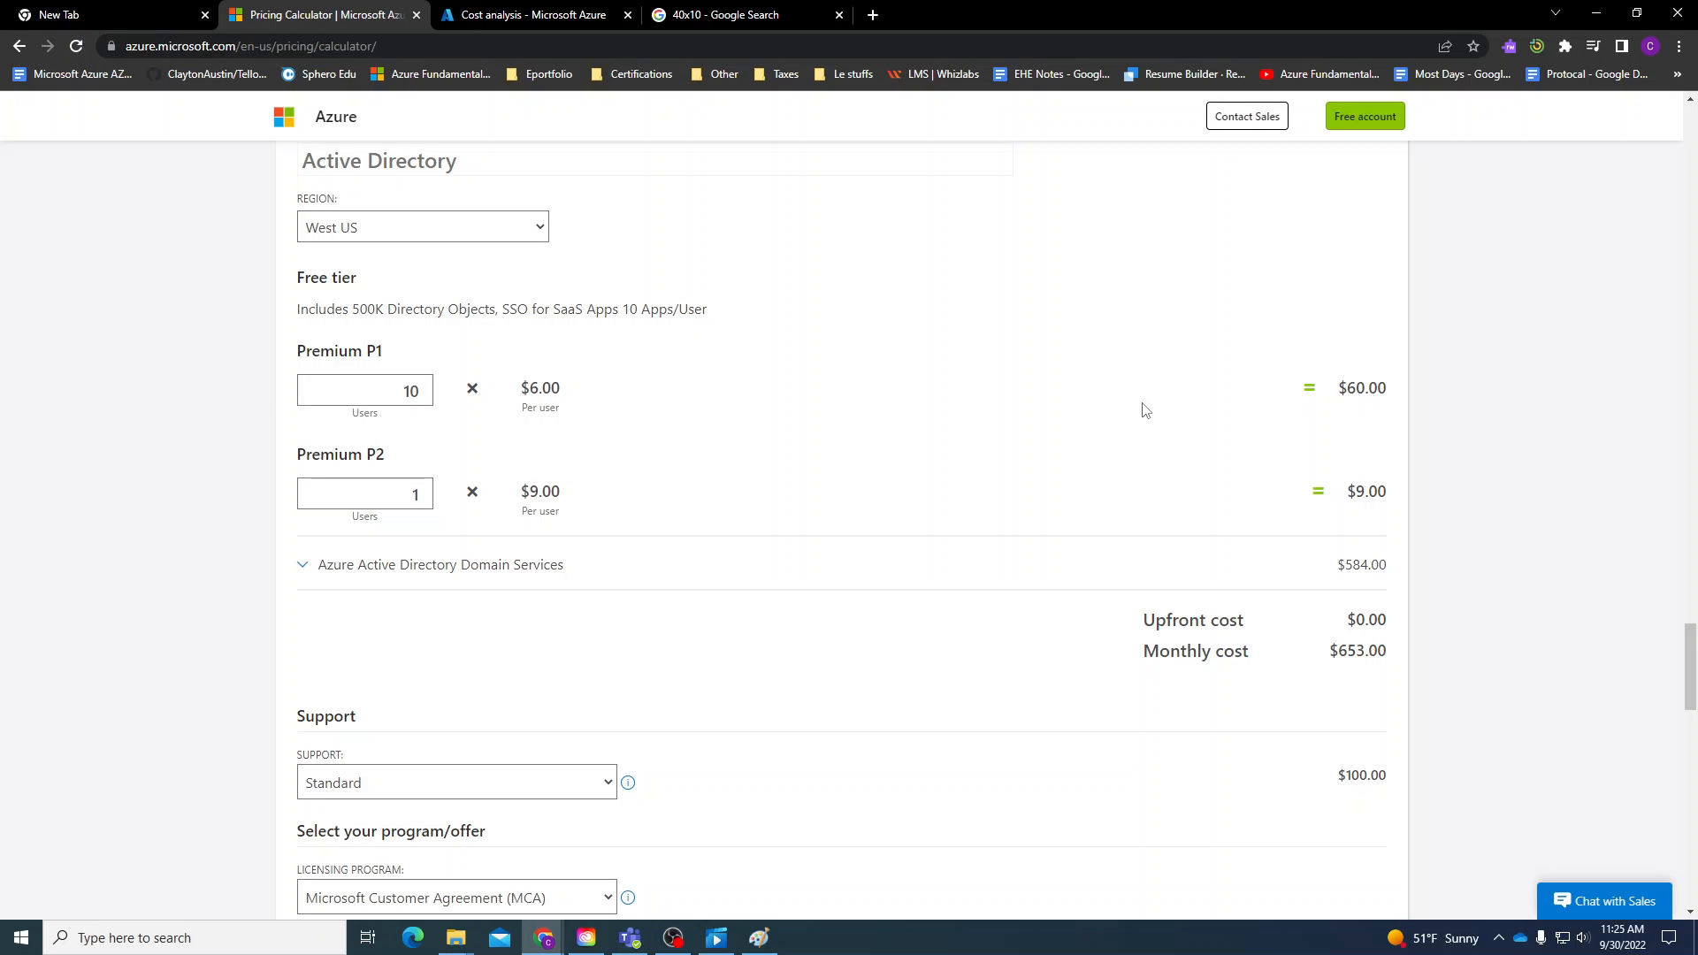
pyautogui.scroll(-2, 383, 599)
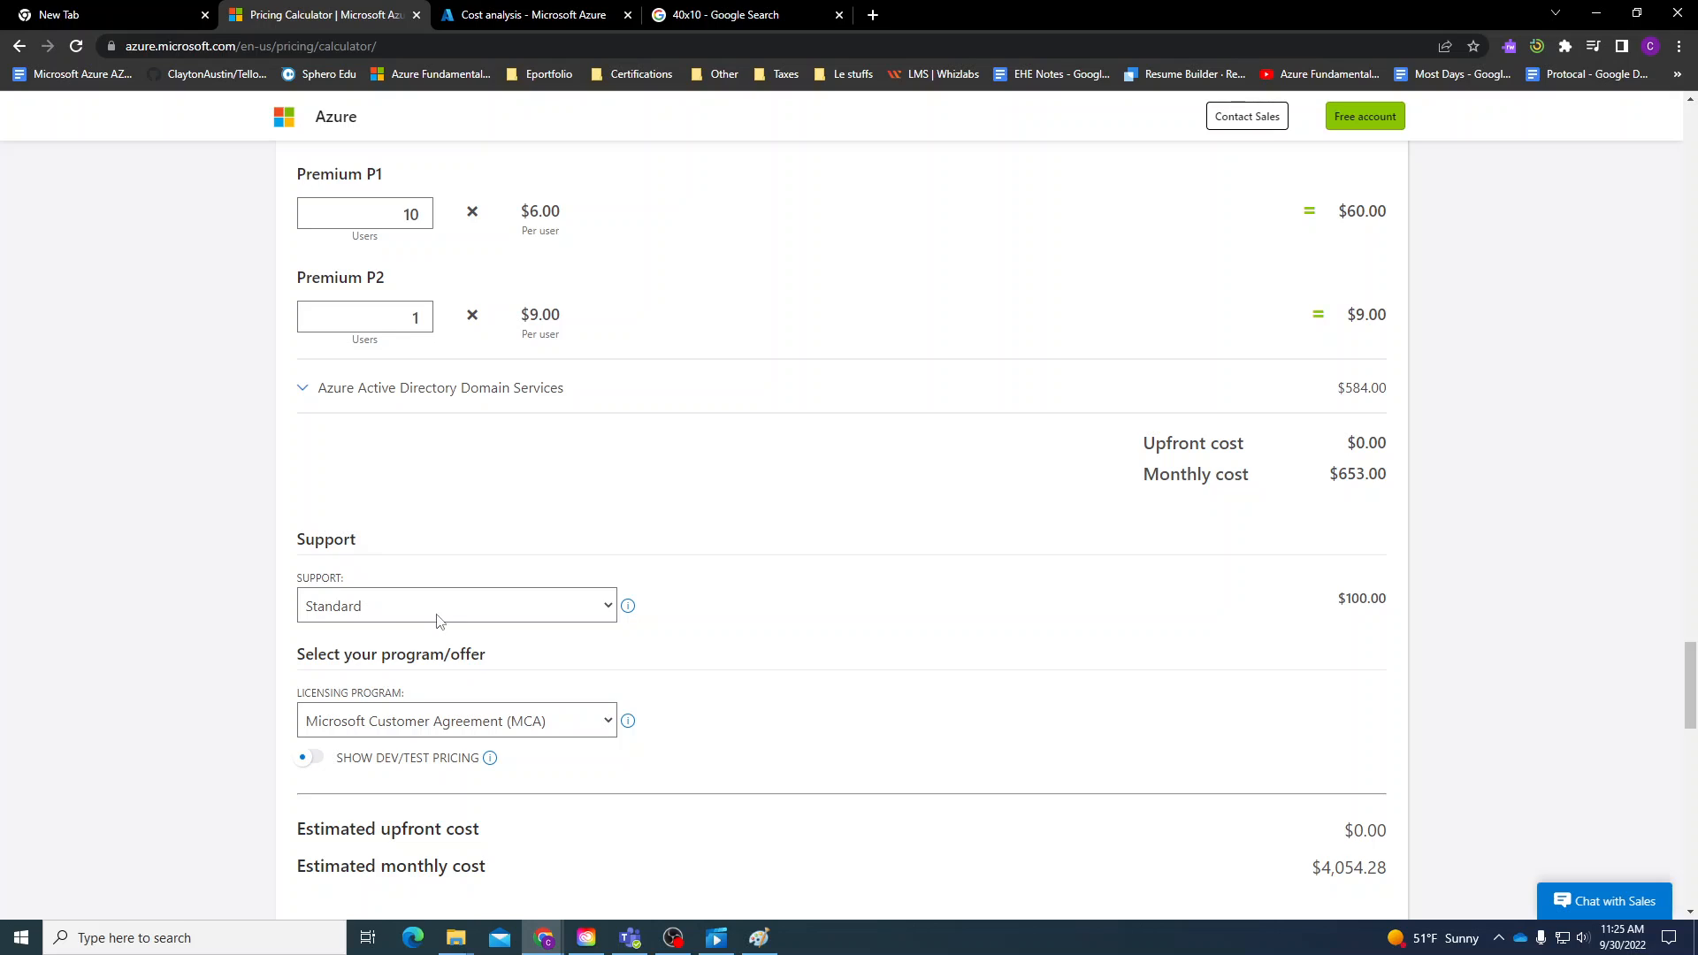
# Browse the product categories from Security through Hybrid + multicloud, including Developer tools, DevOps, Management and governance, Media, Migration and Mixed reality.
pyautogui.scroll(-6, 79, 477)
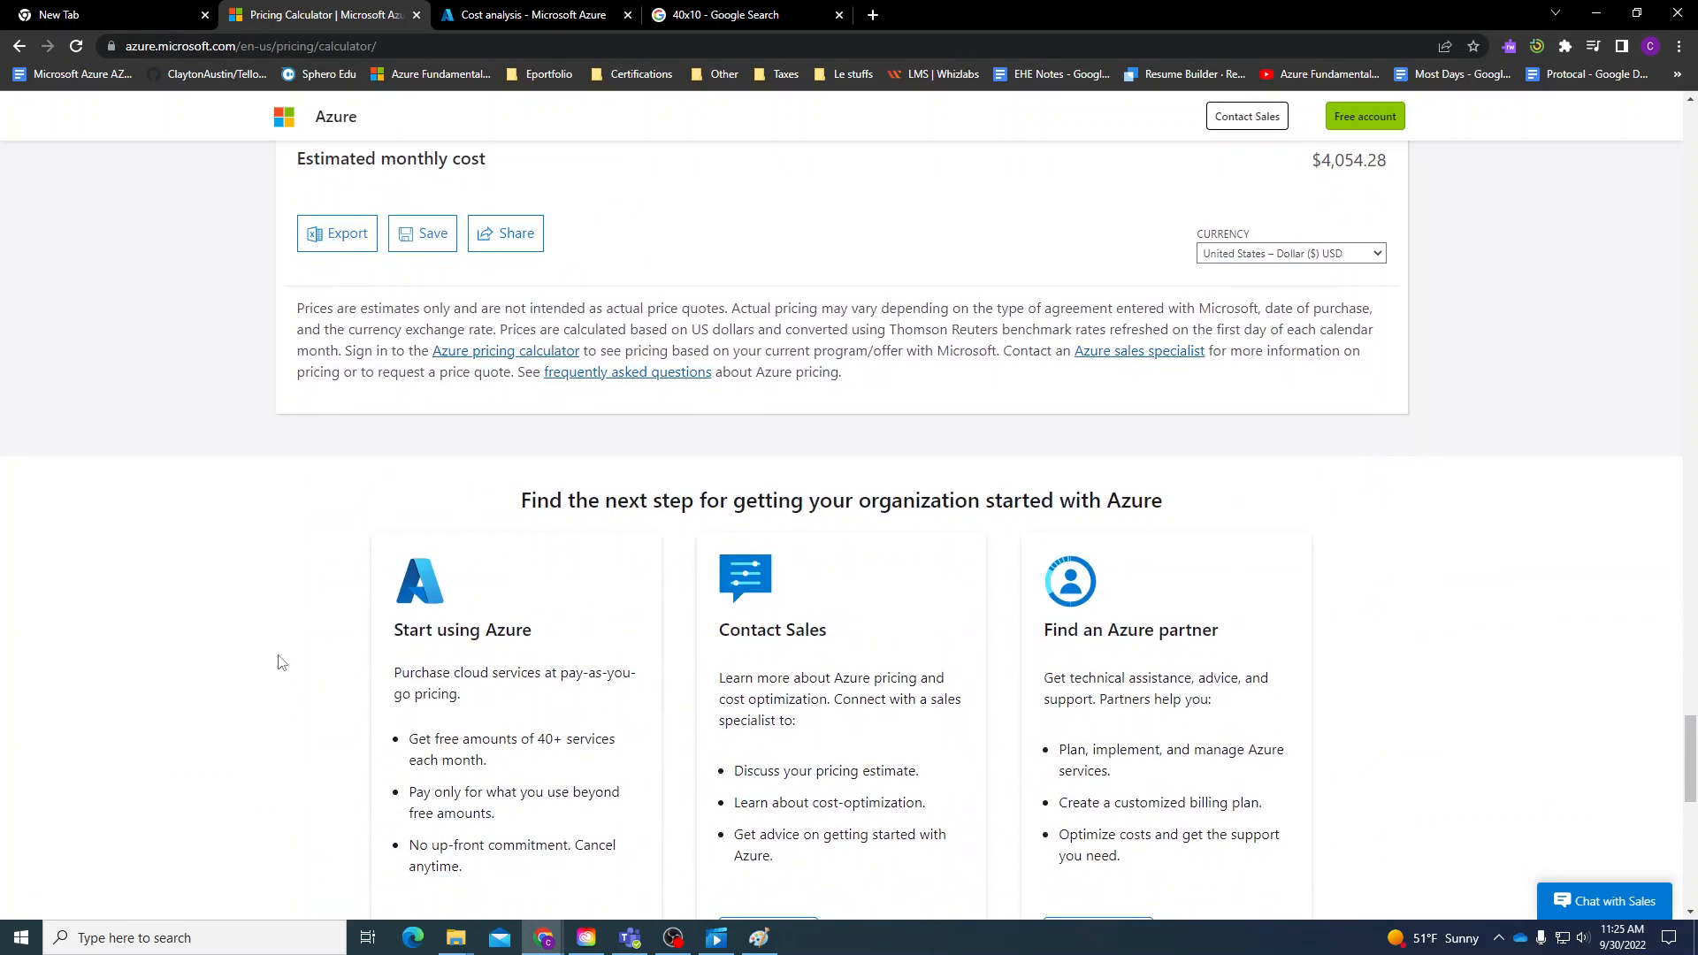
pyautogui.scroll(10, 198, 616)
pyautogui.scroll(20, 198, 617)
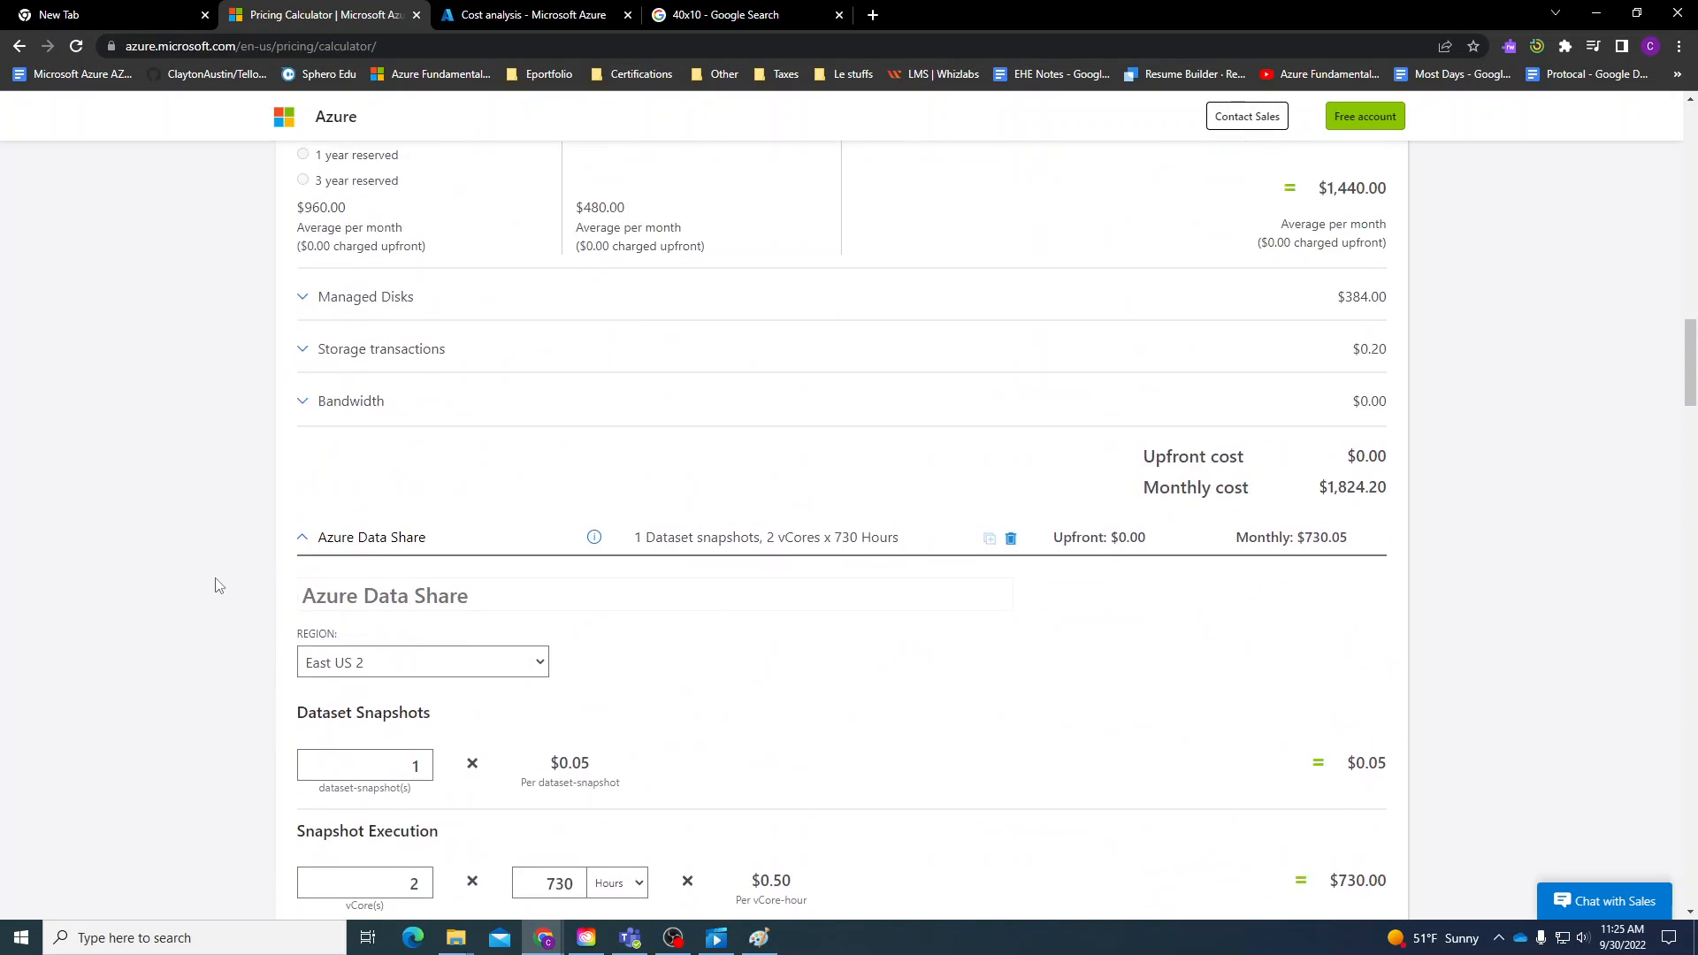
pyautogui.scroll(7, 221, 584)
pyautogui.scroll(-4, 227, 580)
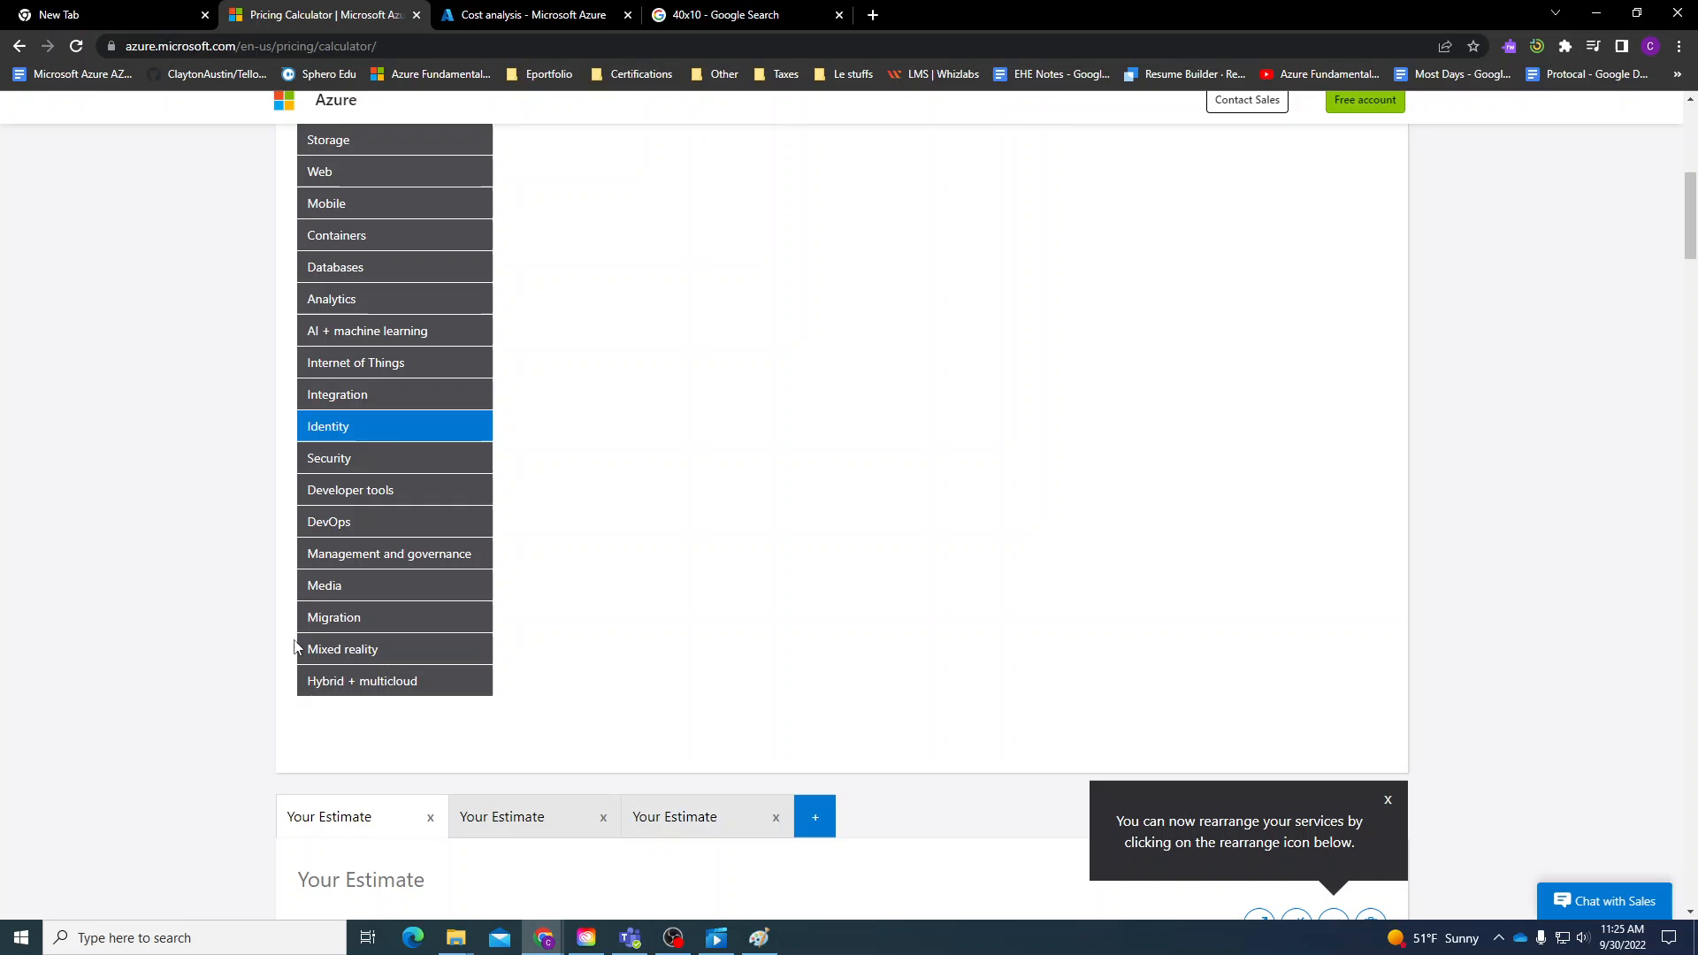
pyautogui.click(391, 469)
pyautogui.scroll(4, 571, 558)
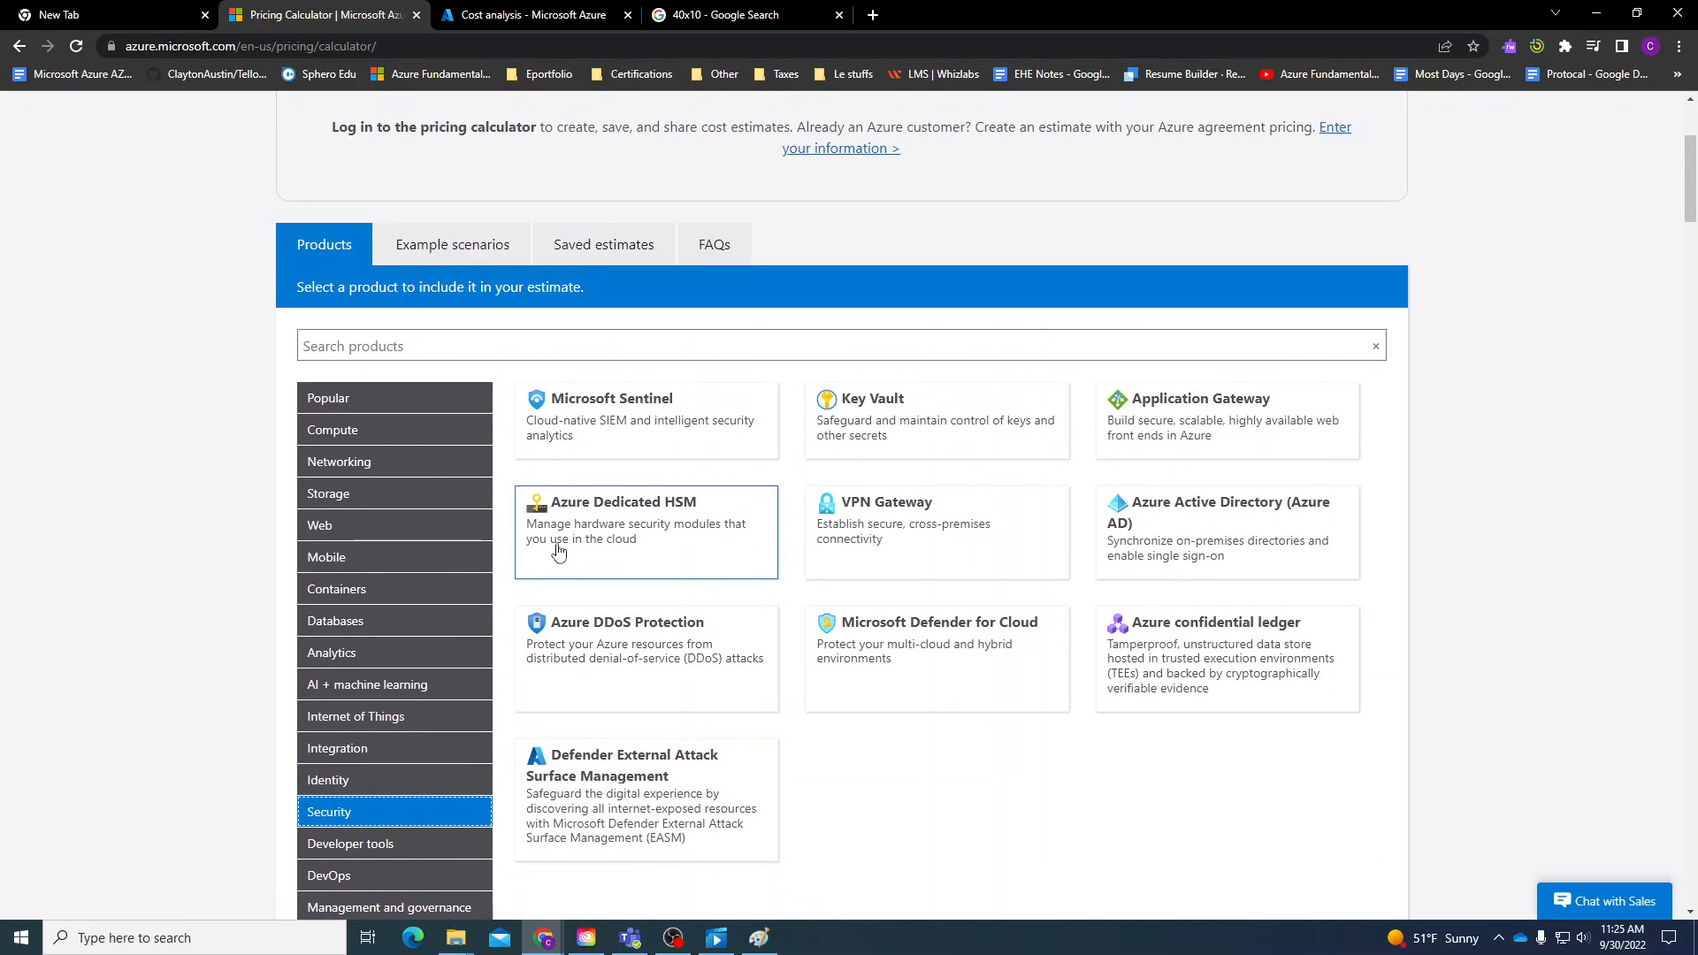
pyautogui.scroll(-2, 387, 616)
pyautogui.click(390, 672)
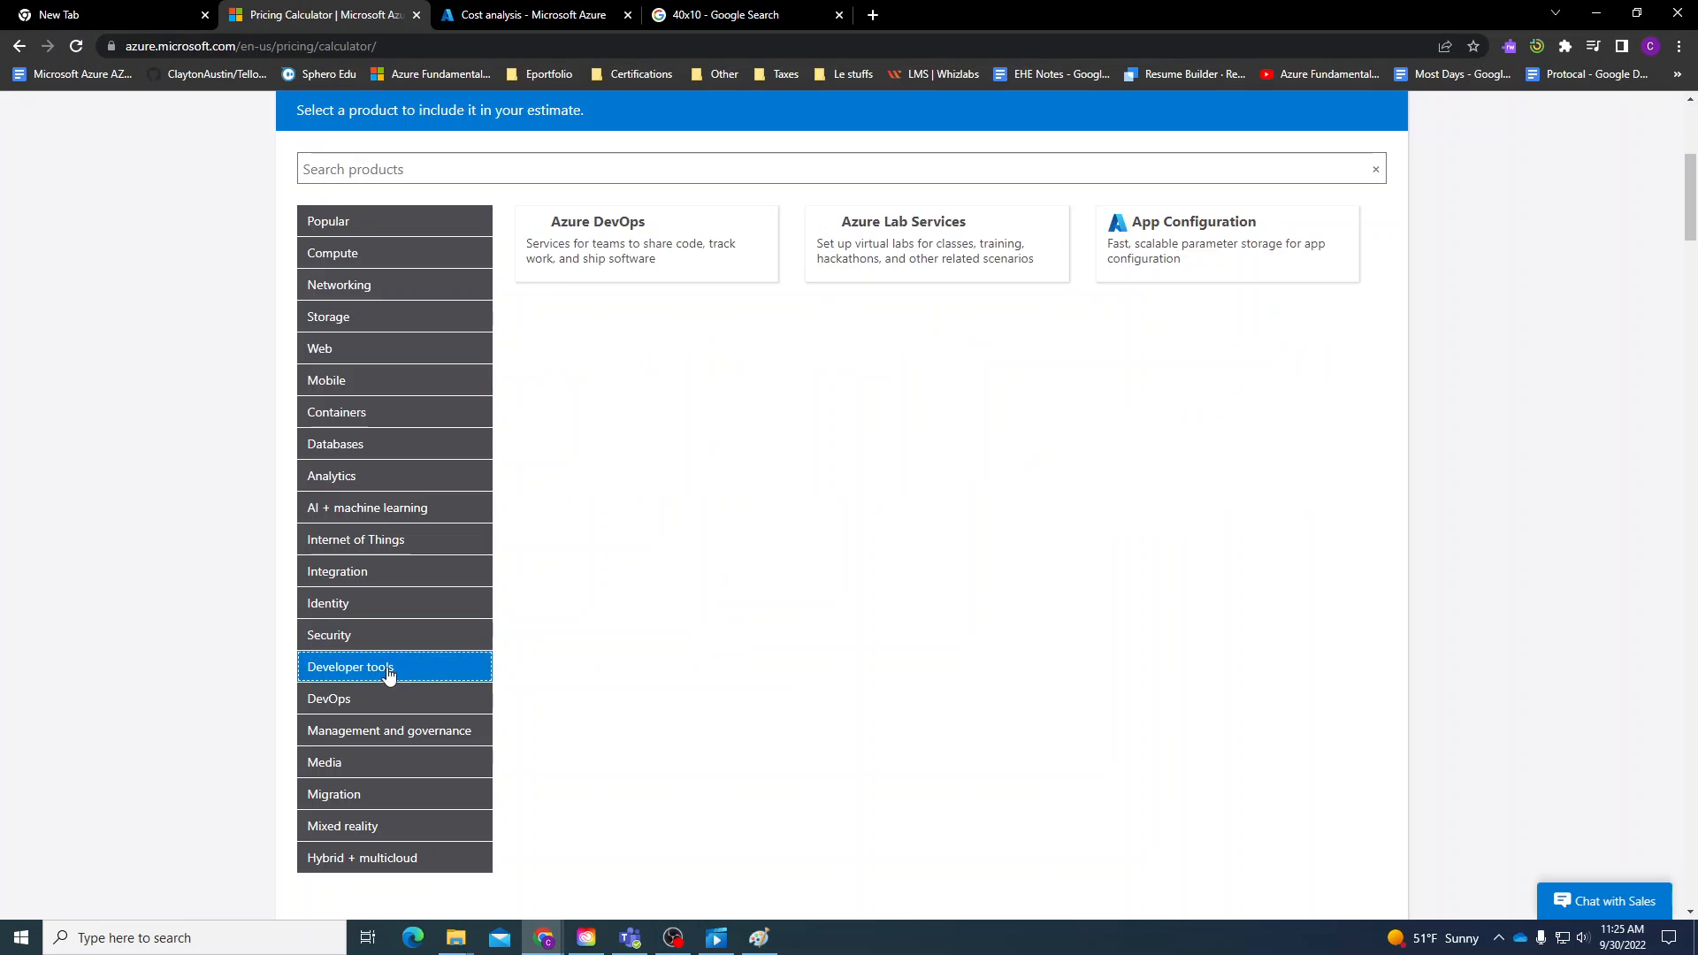
pyautogui.click(386, 703)
pyautogui.click(384, 730)
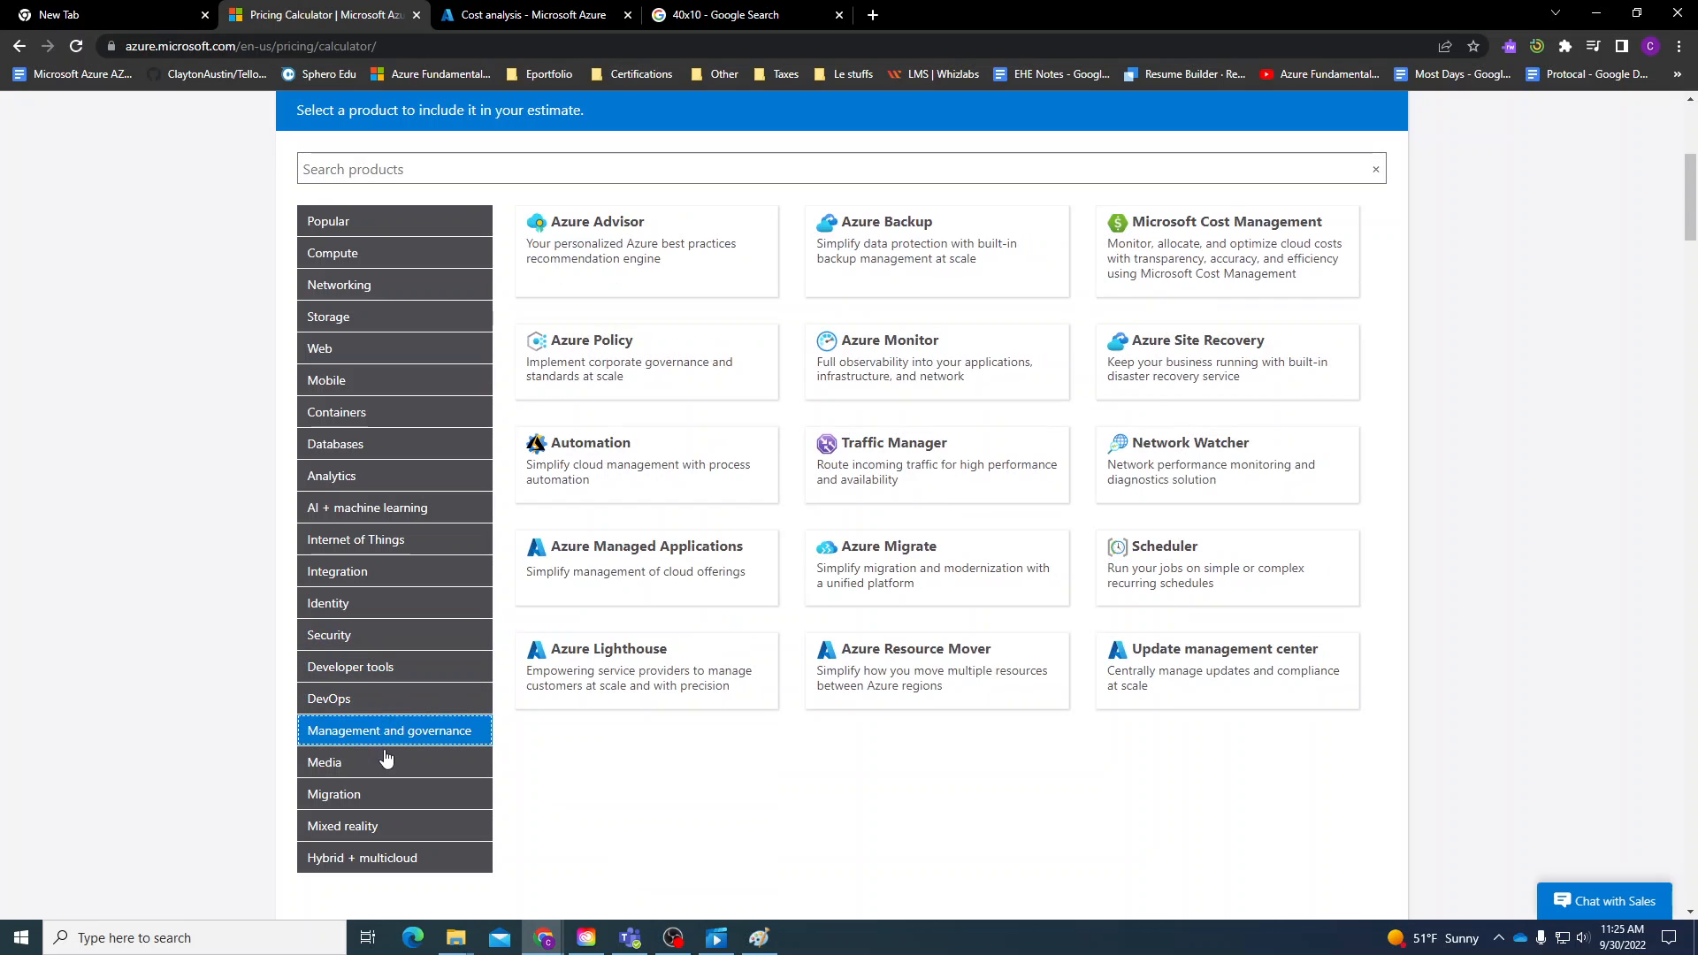
pyautogui.click(386, 762)
pyautogui.click(387, 795)
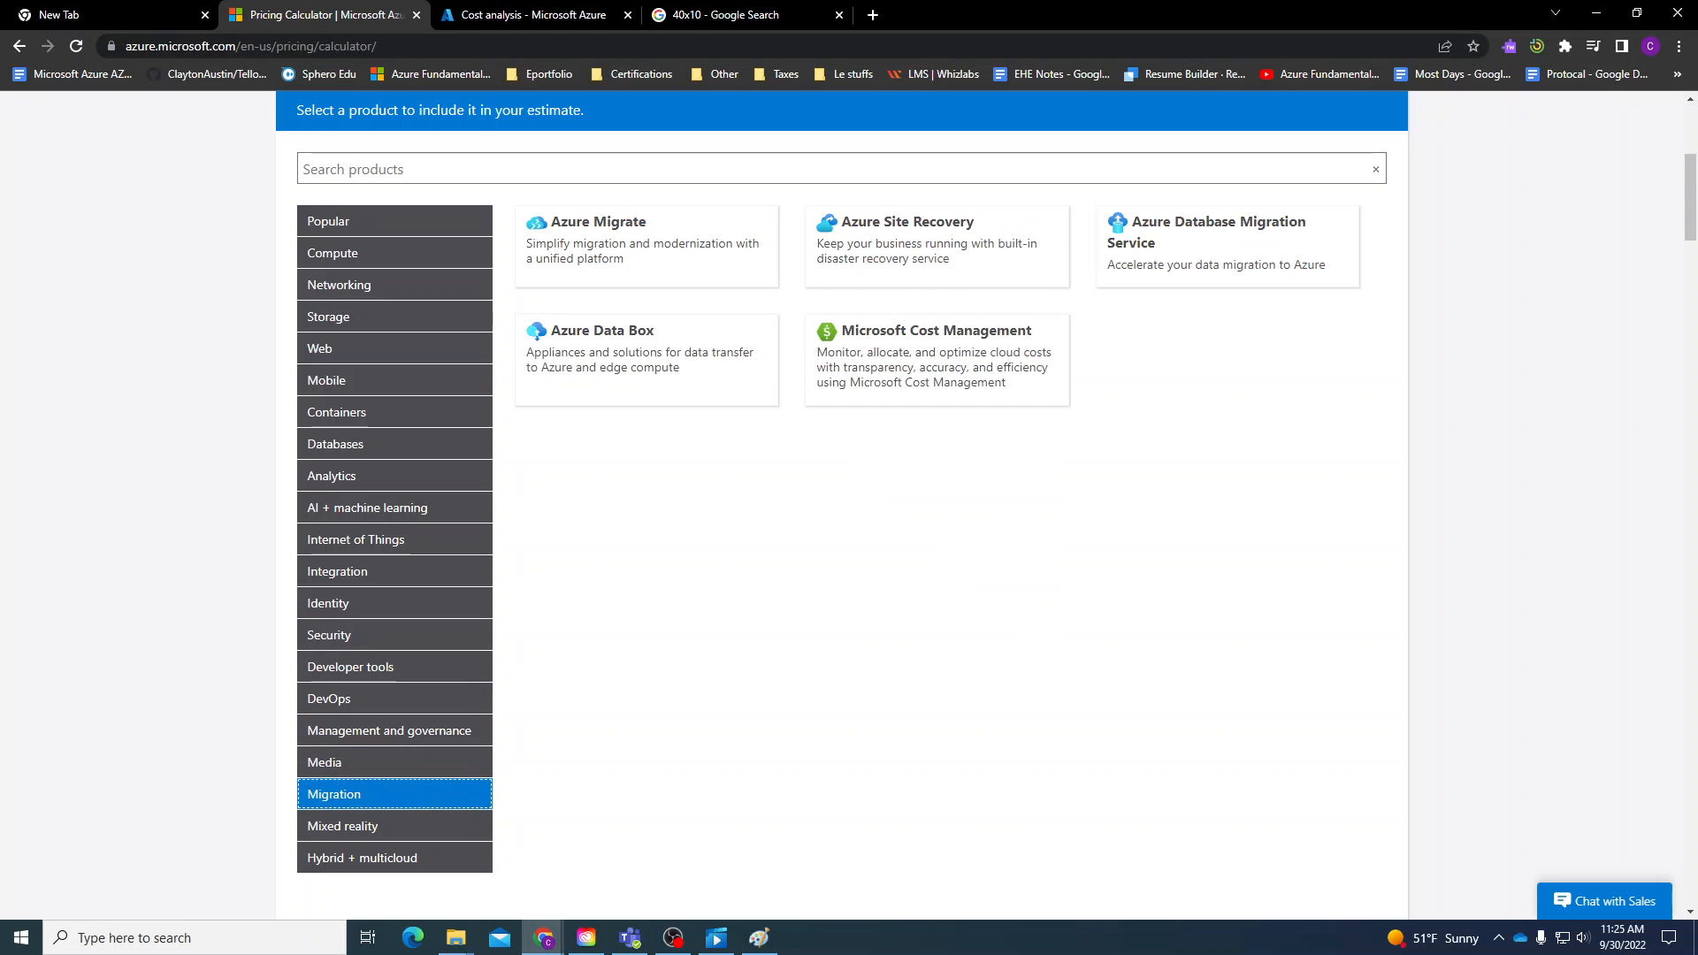
pyautogui.click(371, 829)
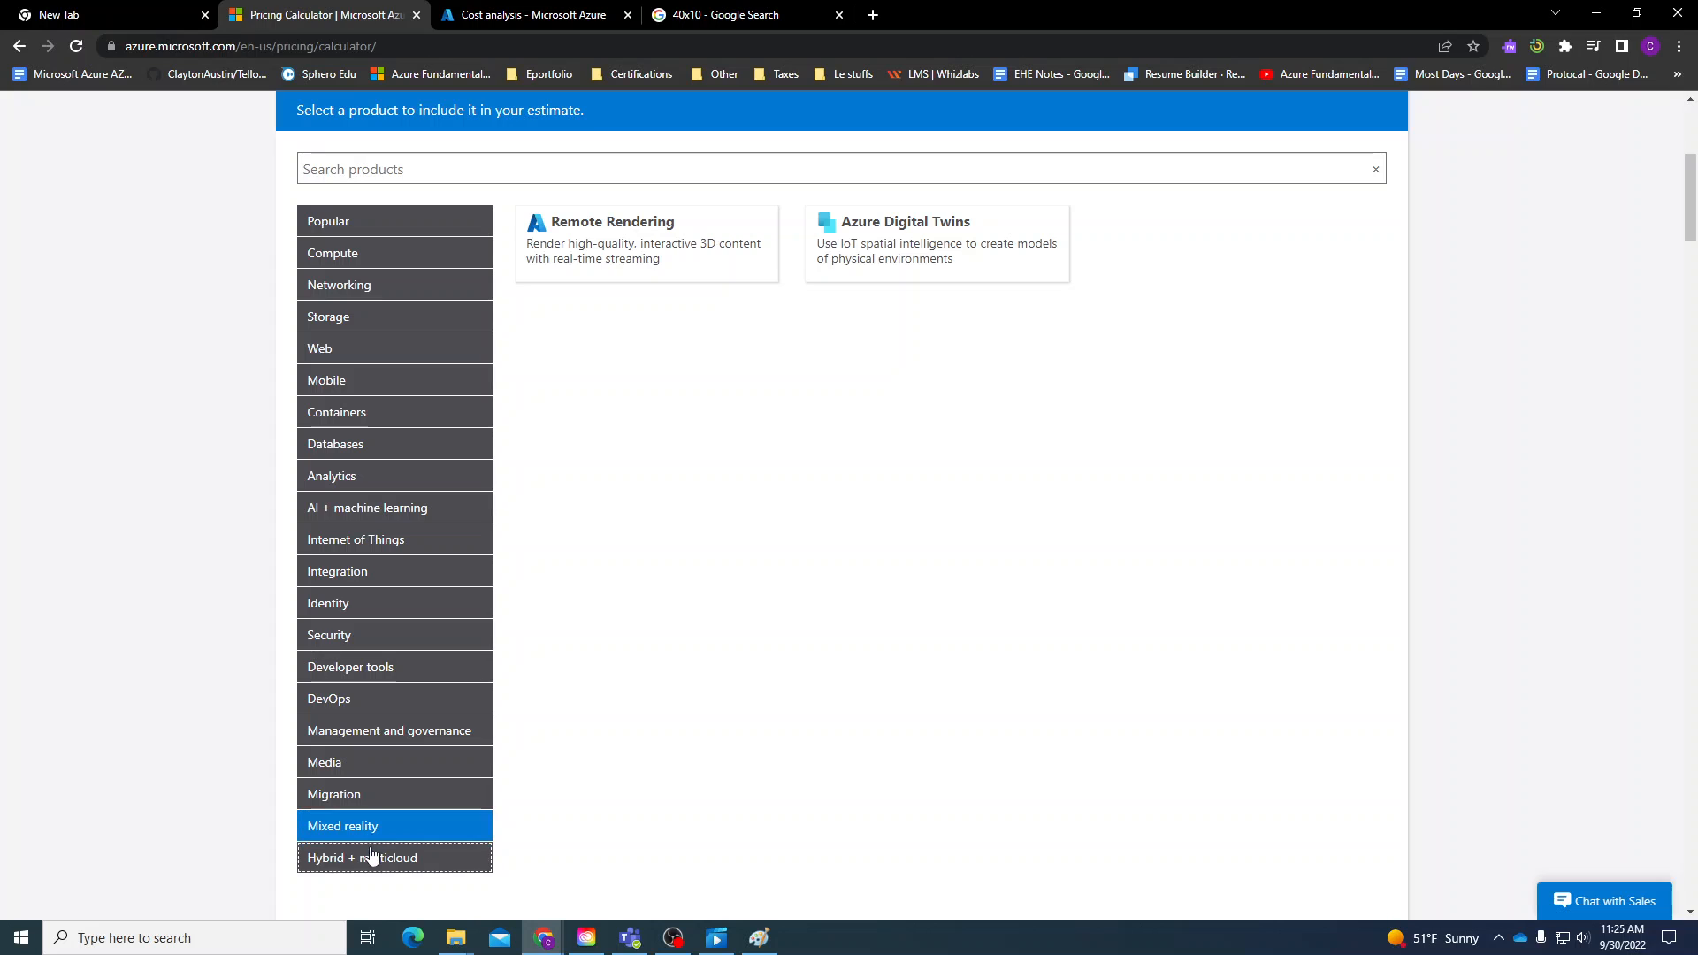
pyautogui.click(371, 859)
# Review the first estimate's support plan, licensing program, and estimated upfront and monthly costs with Azure Active Directory included.
pyautogui.click(238, 632)
pyautogui.middleClick(196, 286)
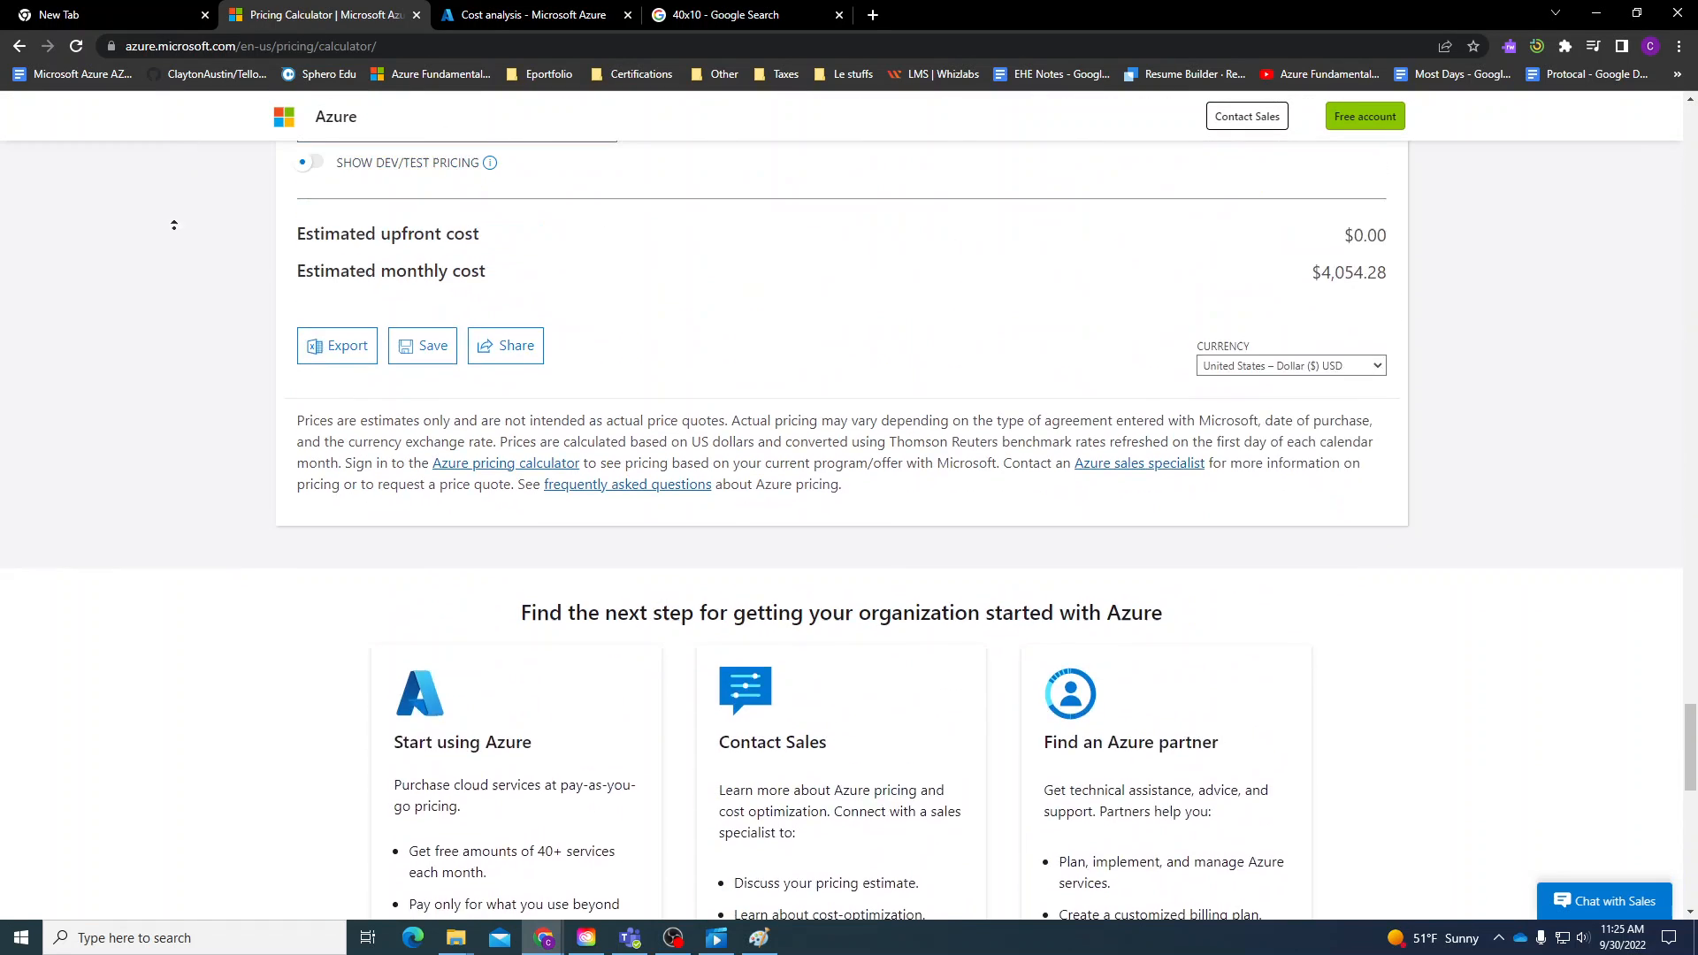
pyautogui.middleClick(174, 224)
pyautogui.scroll(7, 158, 407)
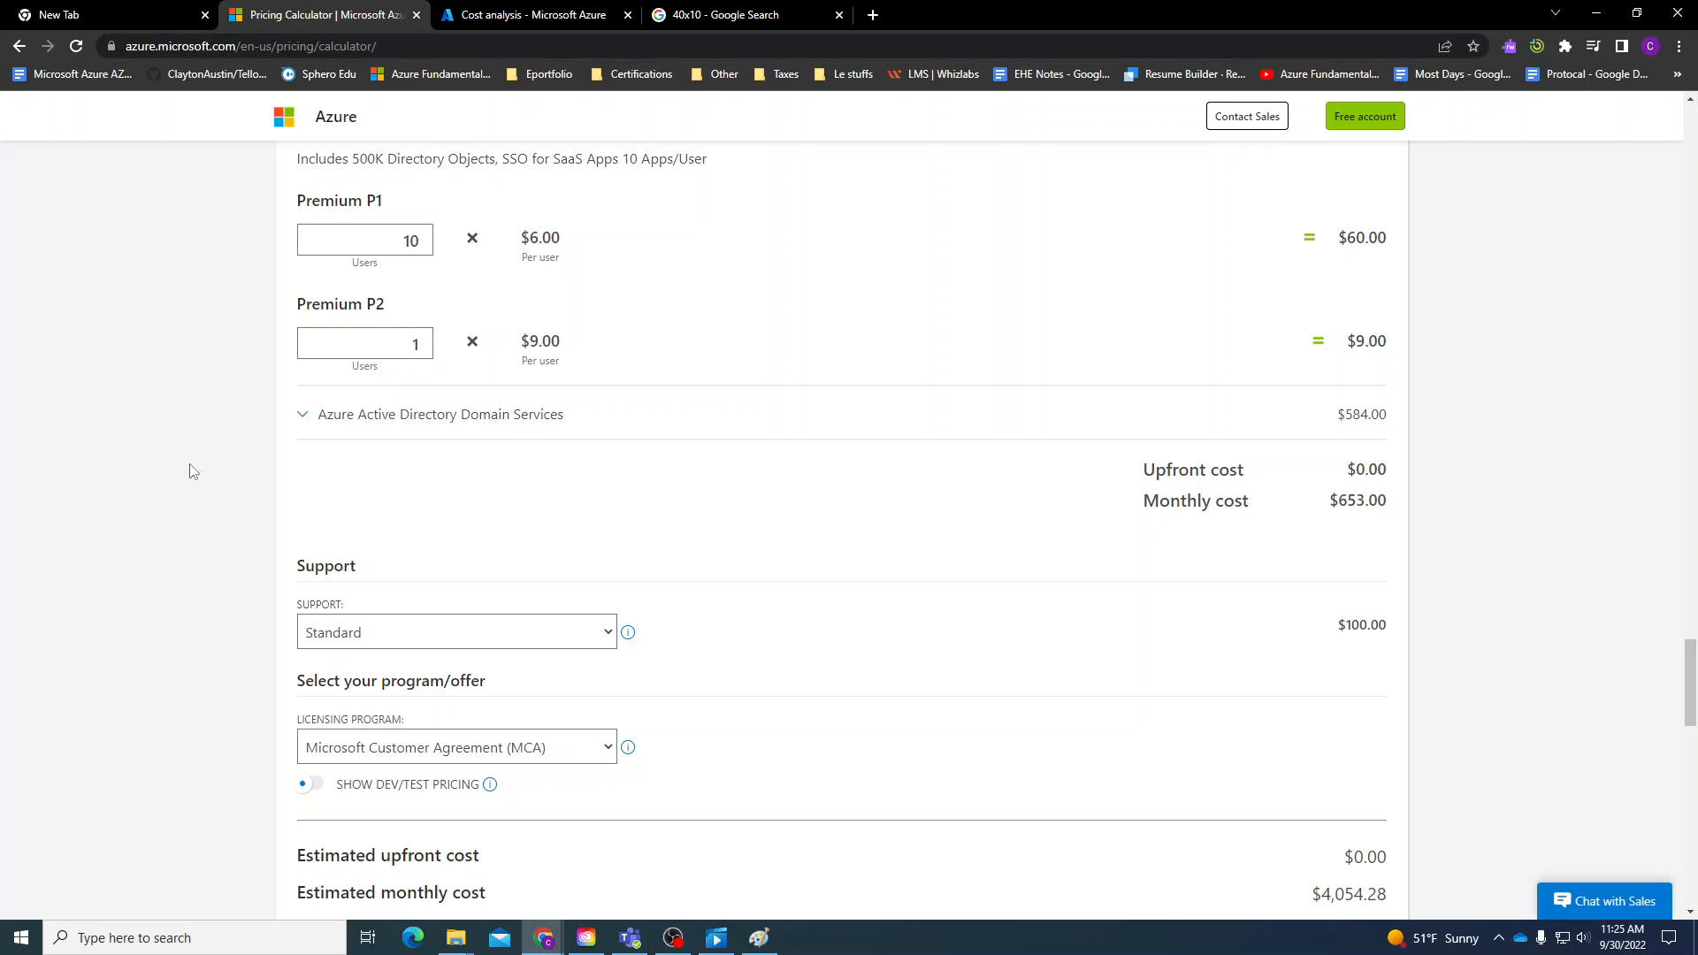
pyautogui.scroll(-2, 199, 504)
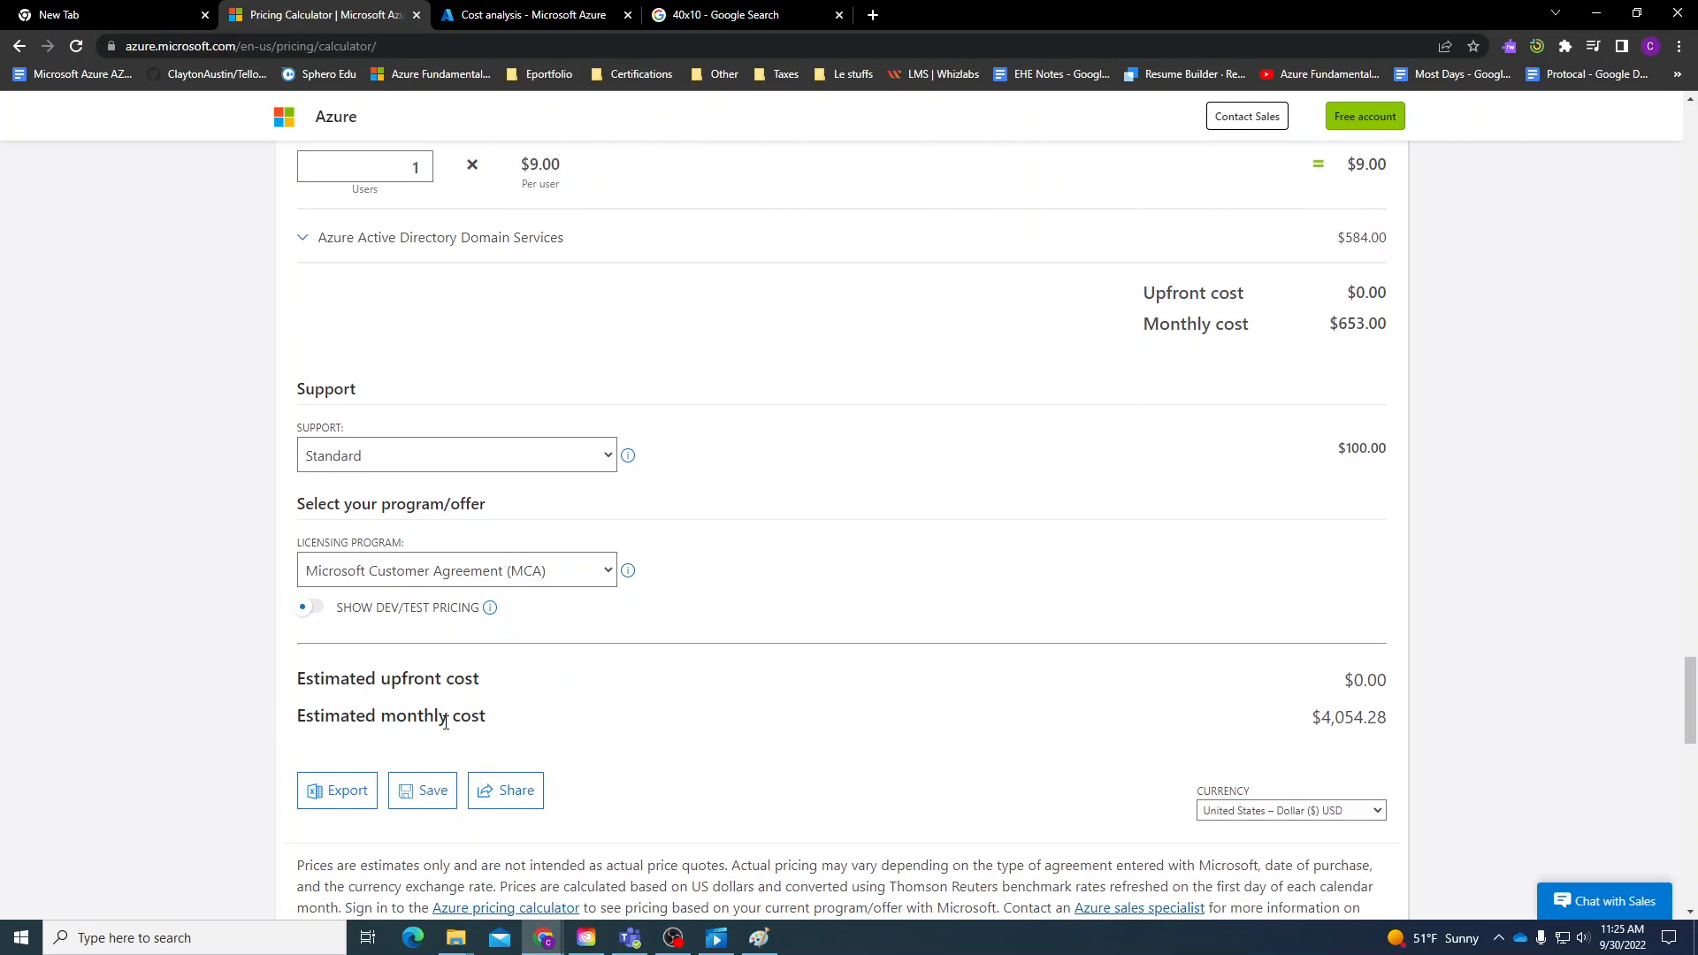
pyautogui.moveTo(543, 713); pyautogui.dragTo(189, 682)
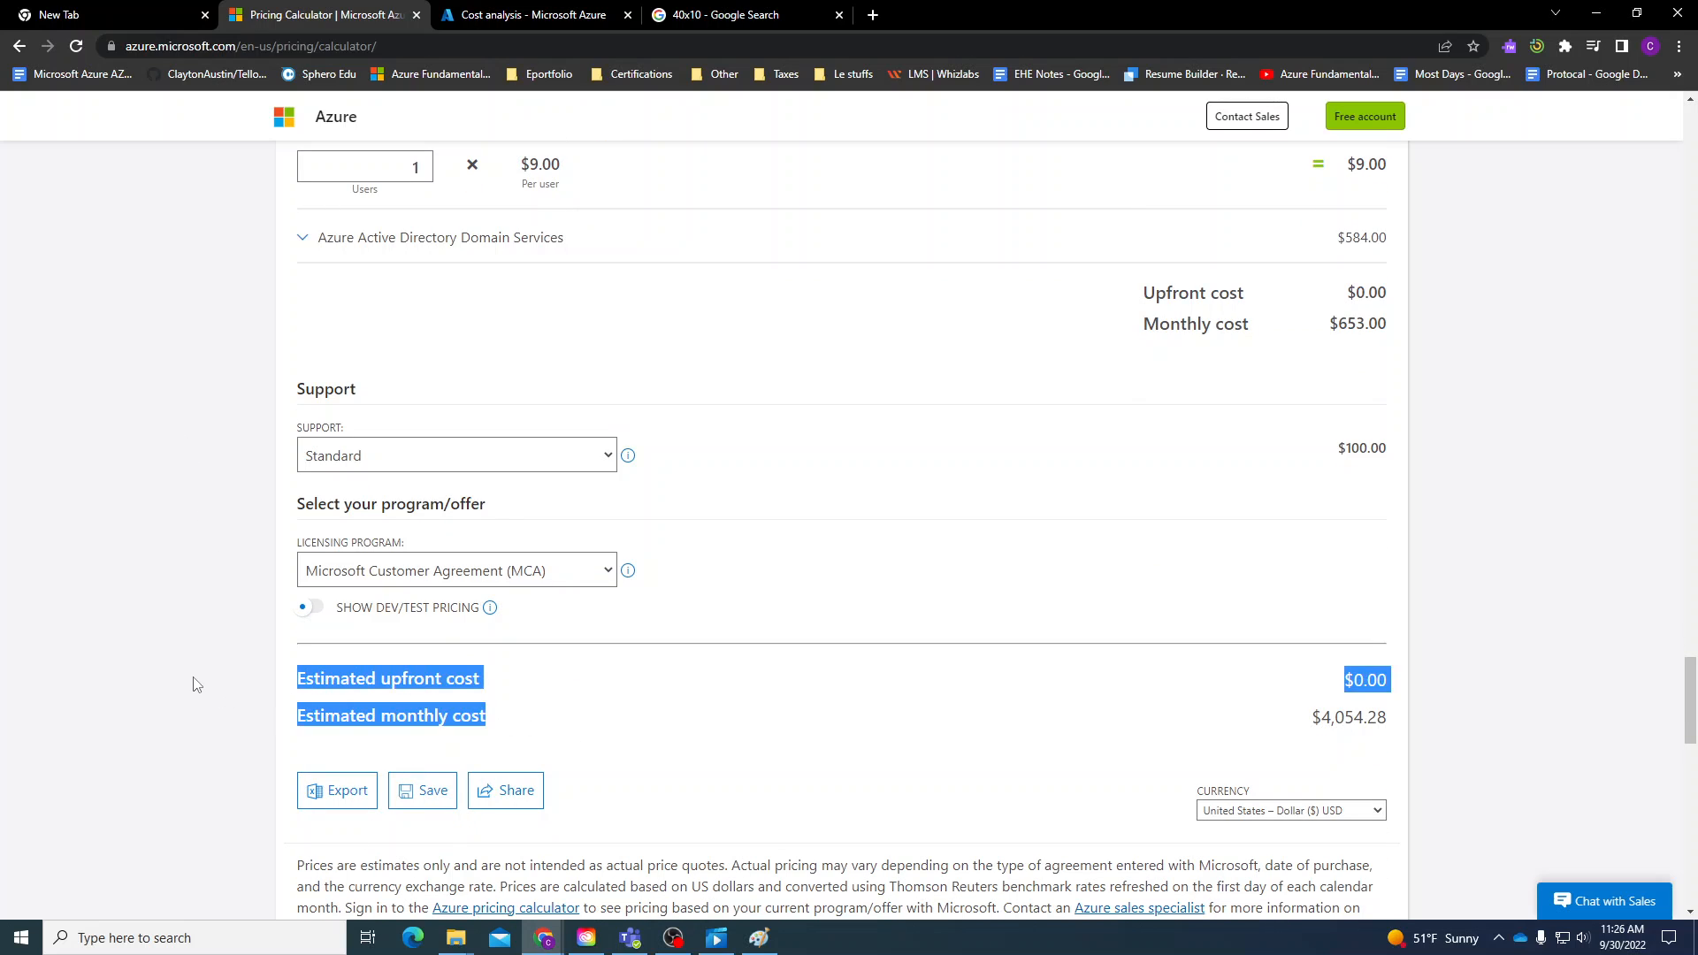
pyautogui.click(193, 688)
pyautogui.scroll(20, 194, 691)
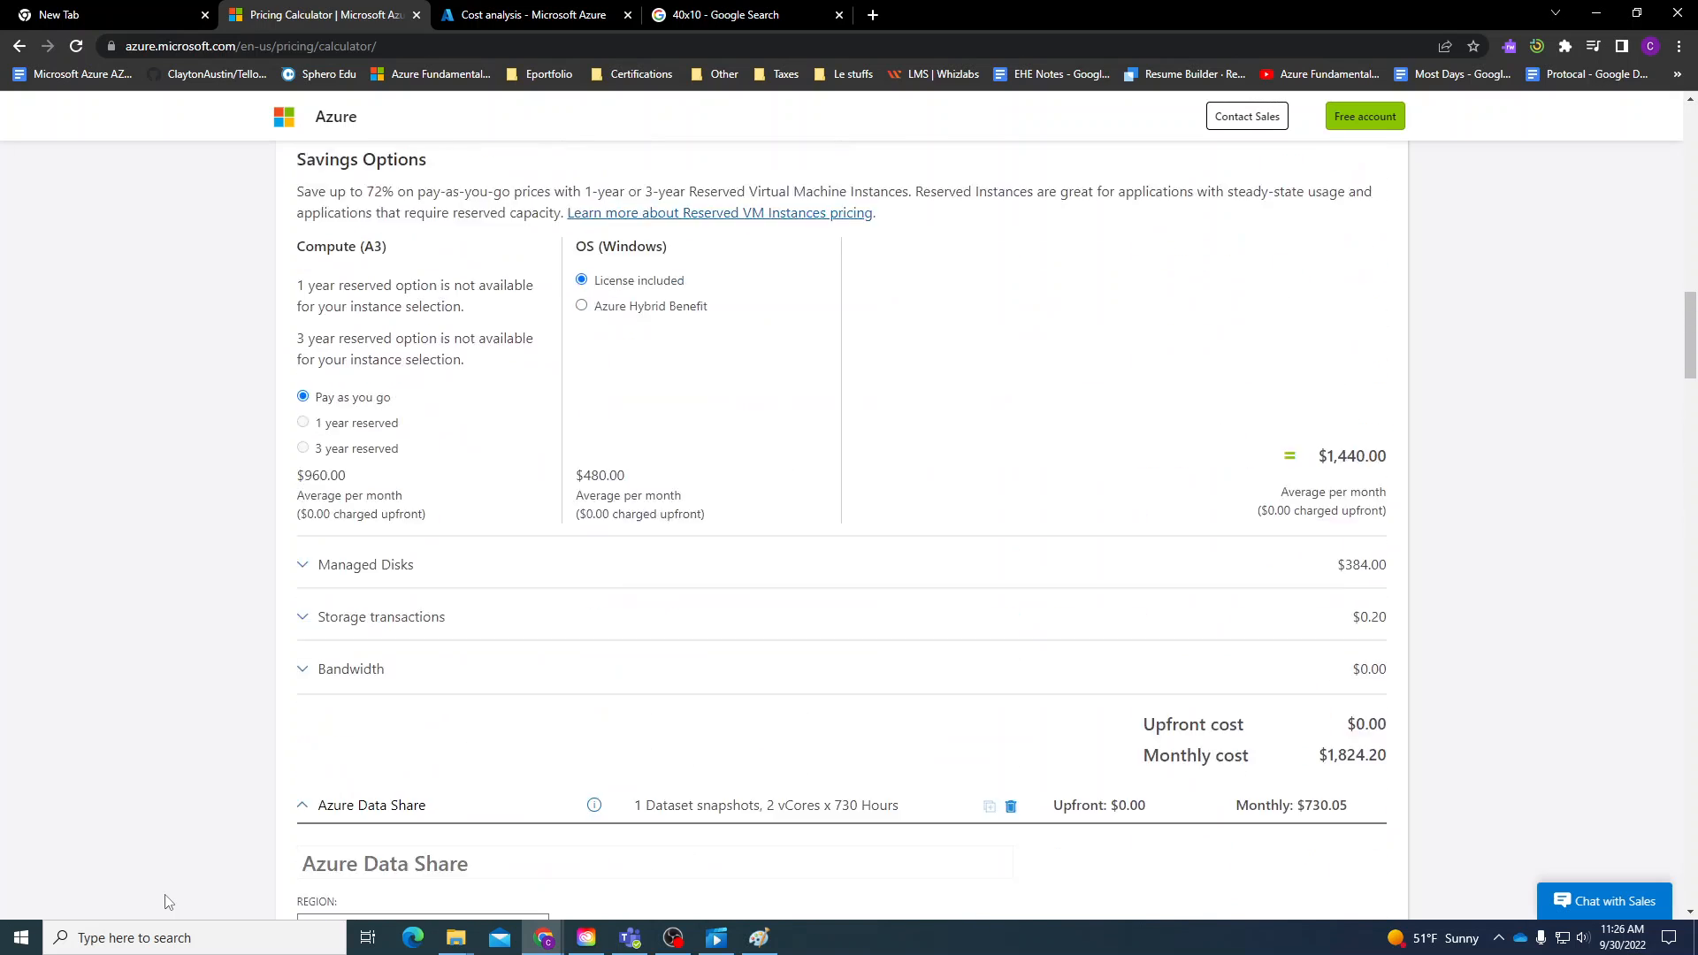